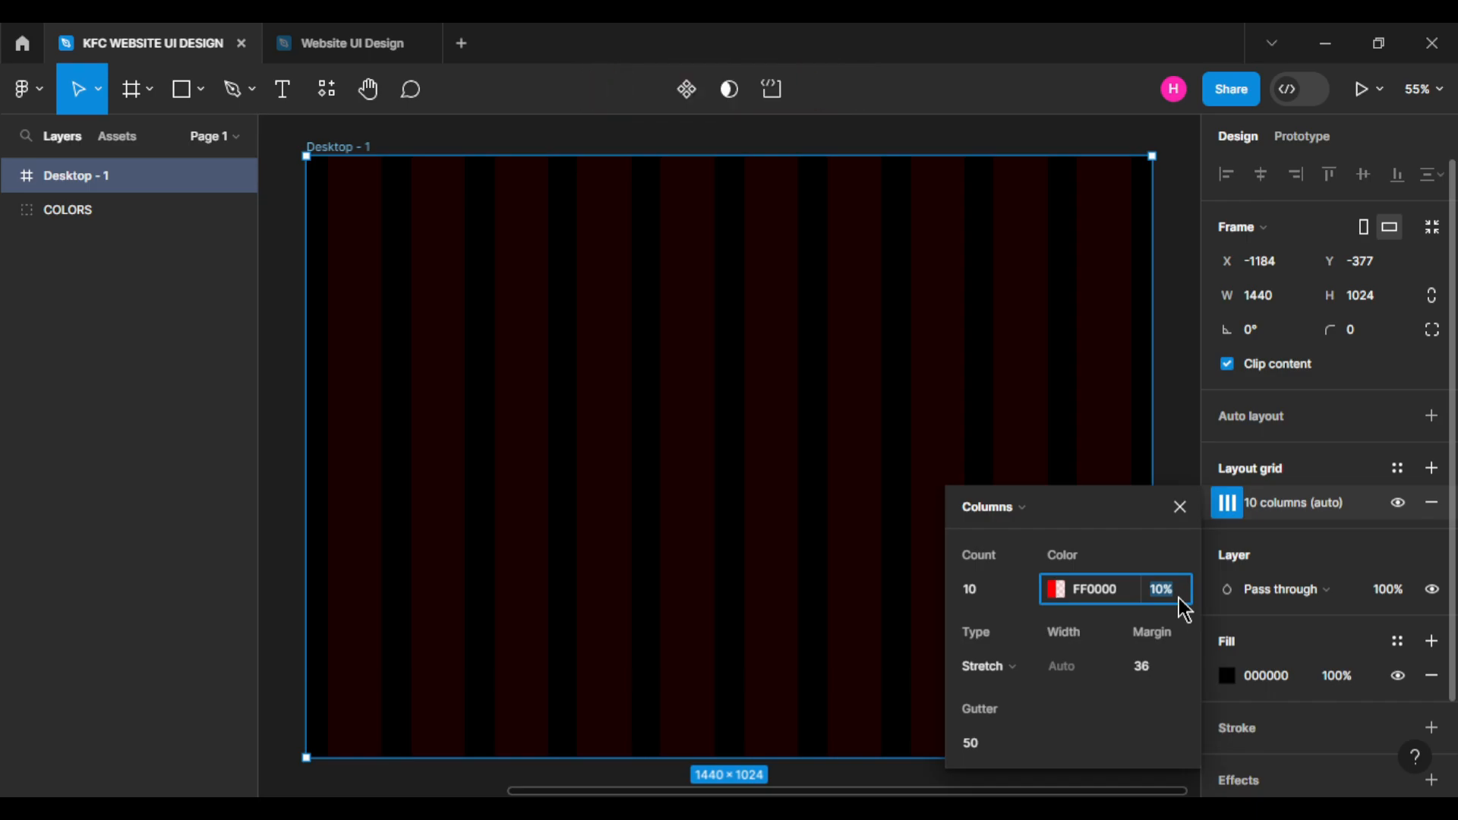
Set the column grid colour opacity on the Desktop - 1 frame to 30%.
text(25)
key(Return)
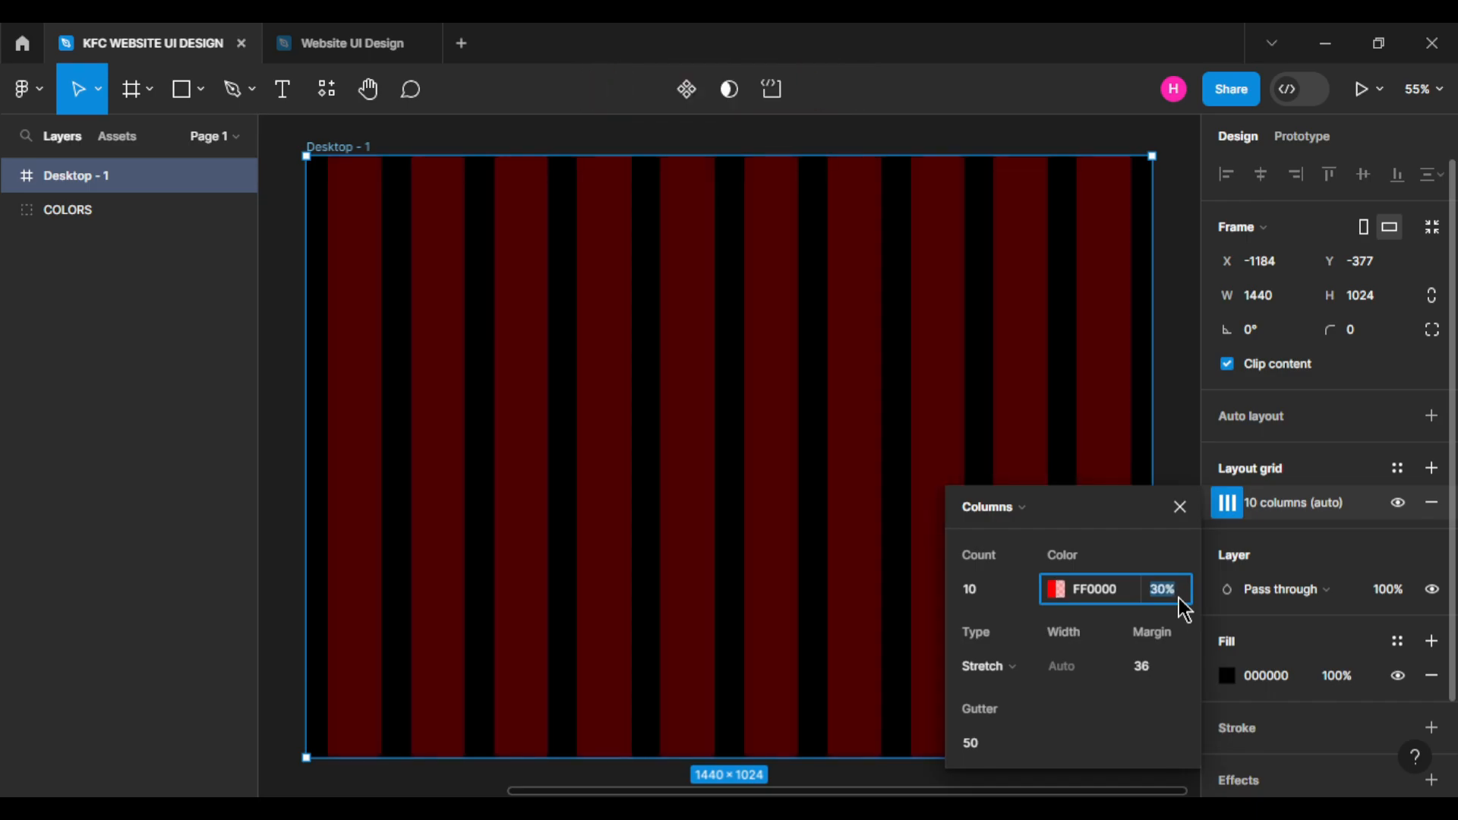
click(1180, 507)
click(1191, 416)
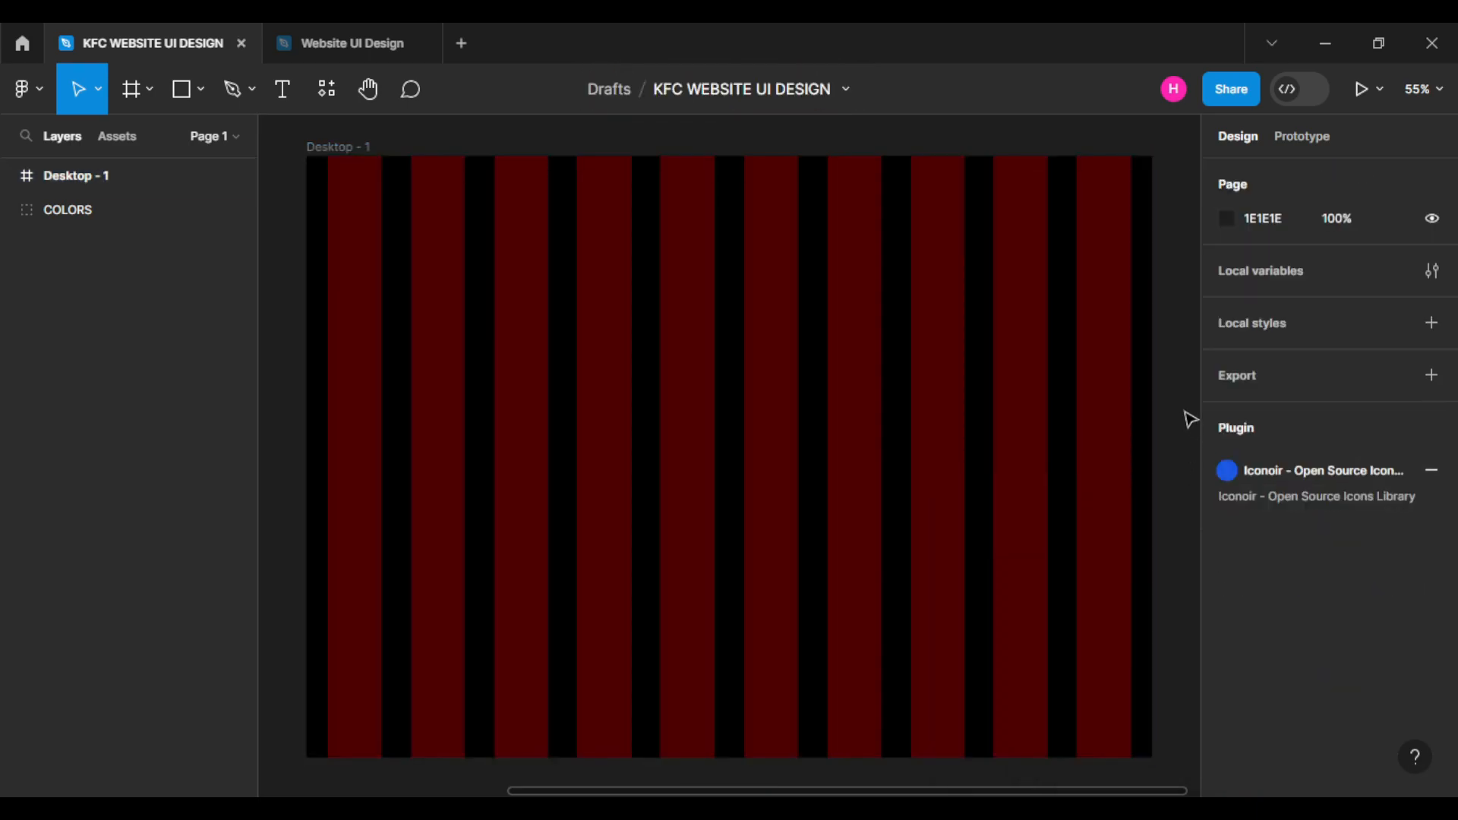
Copy the menu icon and KFC logo from the Website UI Design file and paste them into the Desktop - 1 frame.
click(371, 34)
right_click(472, 192)
click(492, 190)
click(141, 42)
click(394, 272)
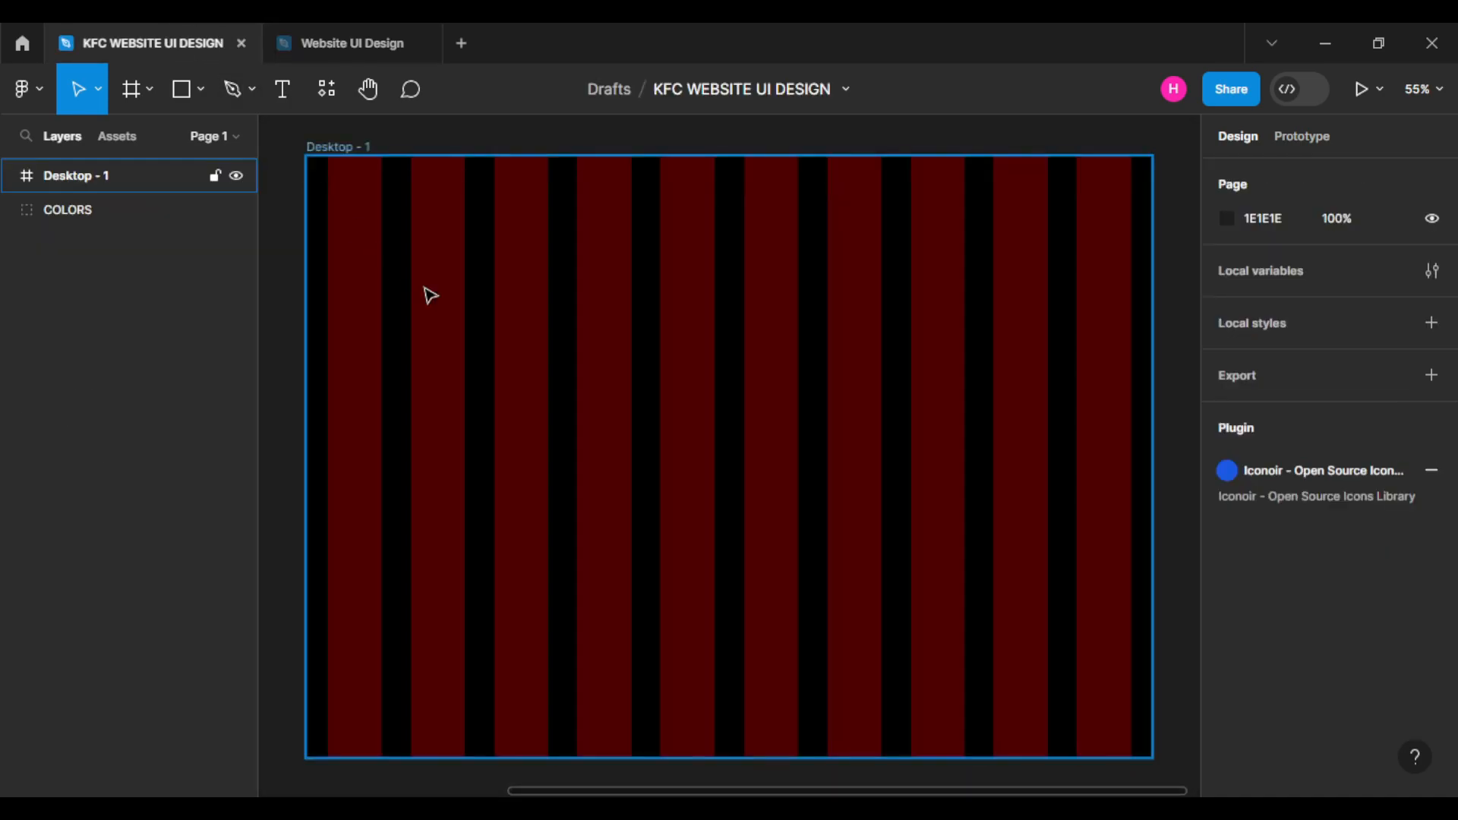
right_click(492, 311)
click(560, 218)
click(497, 357)
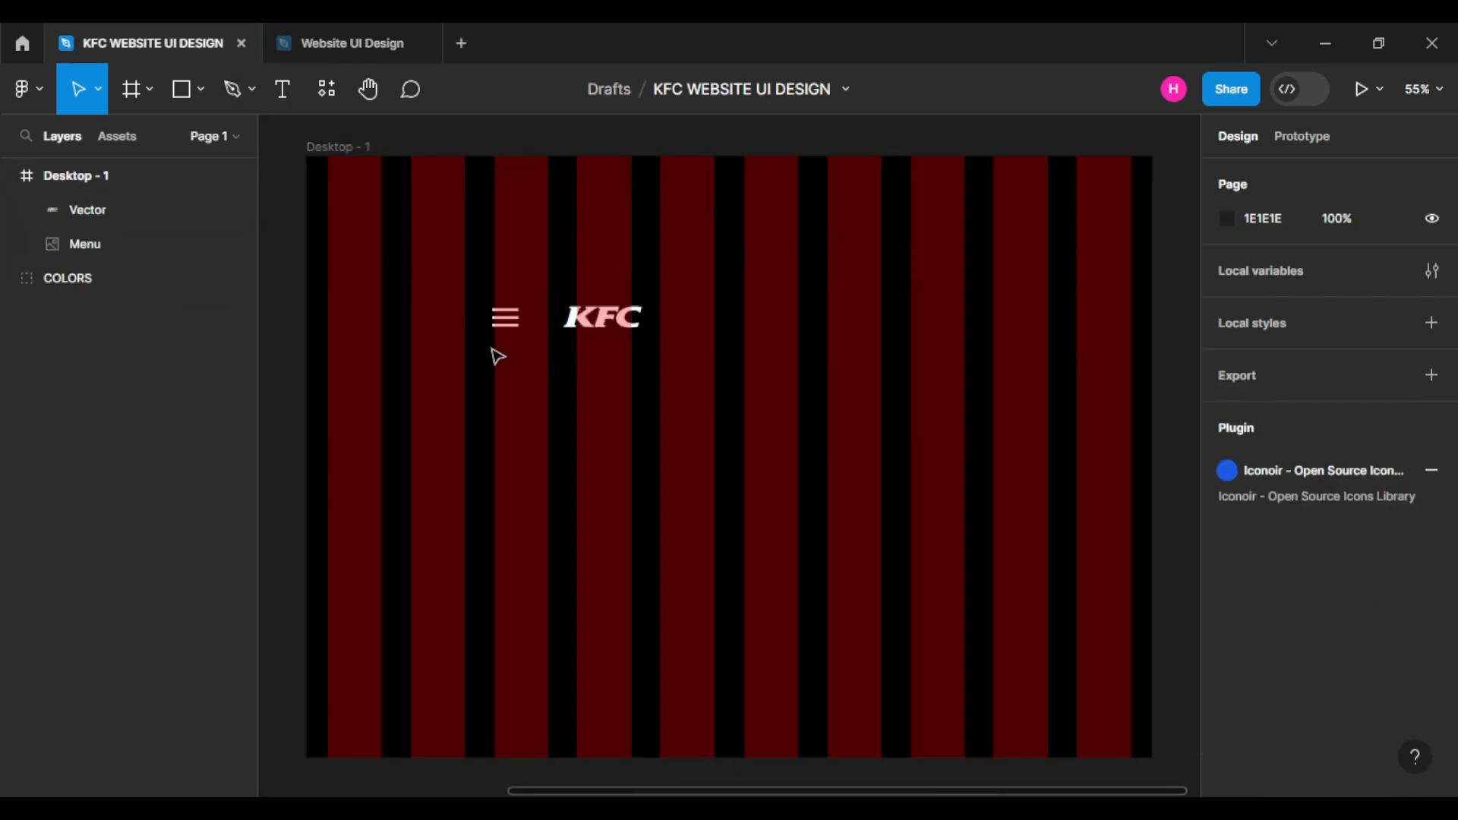
Move the menu icon to the frame's upper-left corner and place the KFC logo beside it on the second column.
drag(504, 322, 347, 208)
click(494, 366)
drag(595, 325, 407, 198)
click(448, 331)
Draw a rectangle about 233 × 62 across the third and fourth columns beside the KFC logo and nudge it up to Y 35.
click(371, 42)
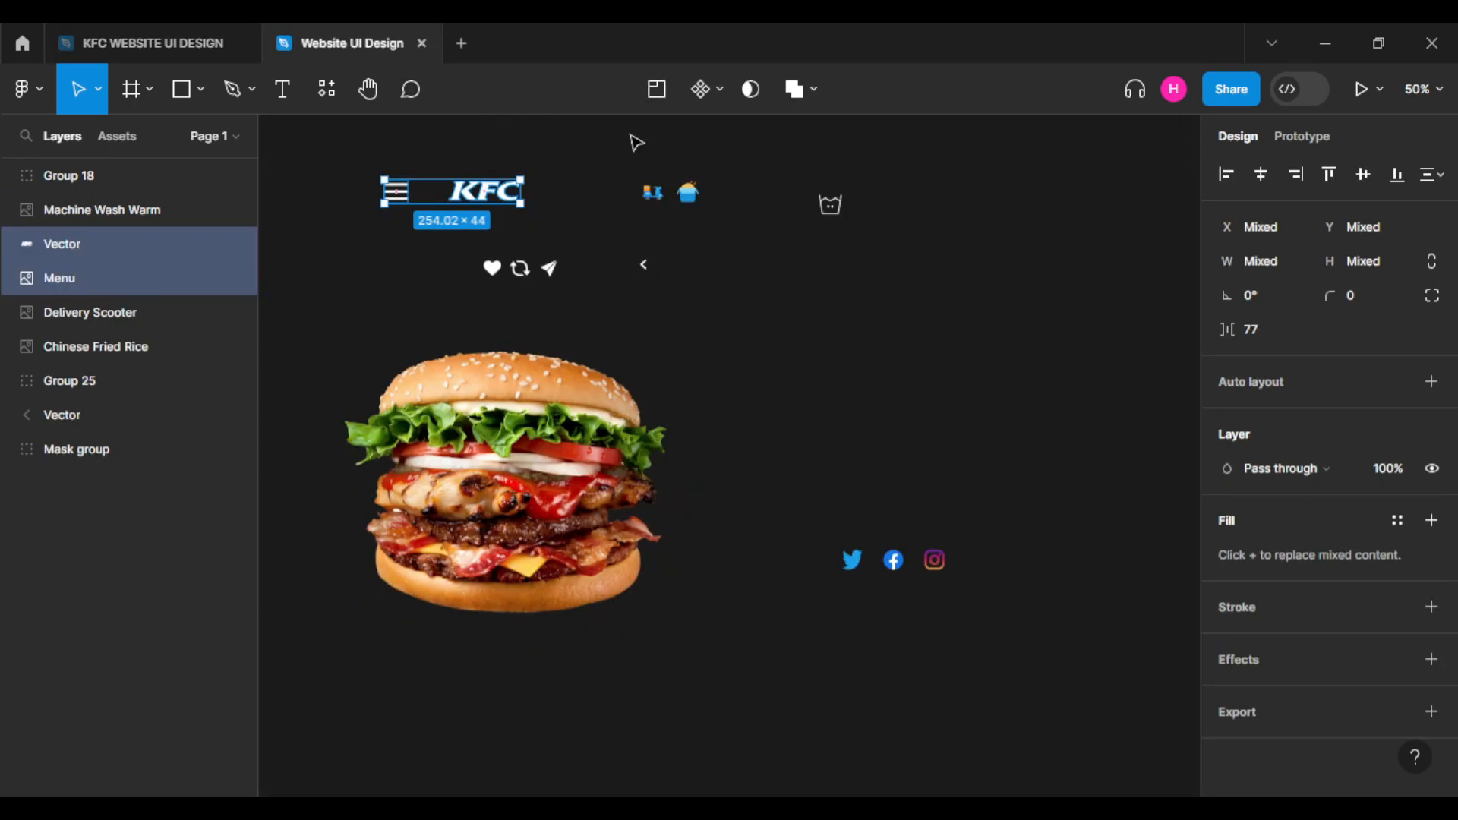
click(166, 43)
click(200, 89)
click(133, 140)
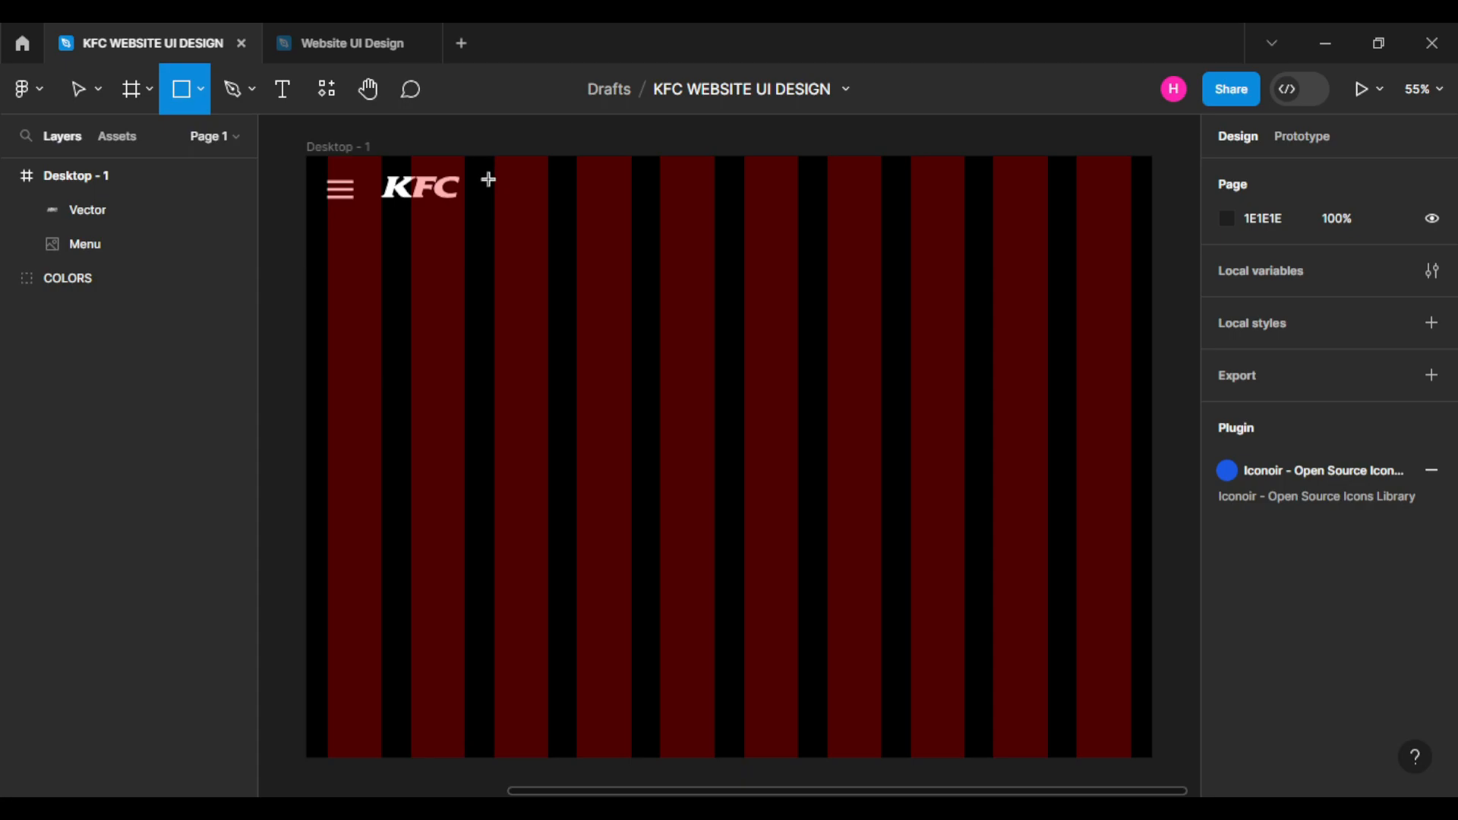
drag(491, 179, 639, 228)
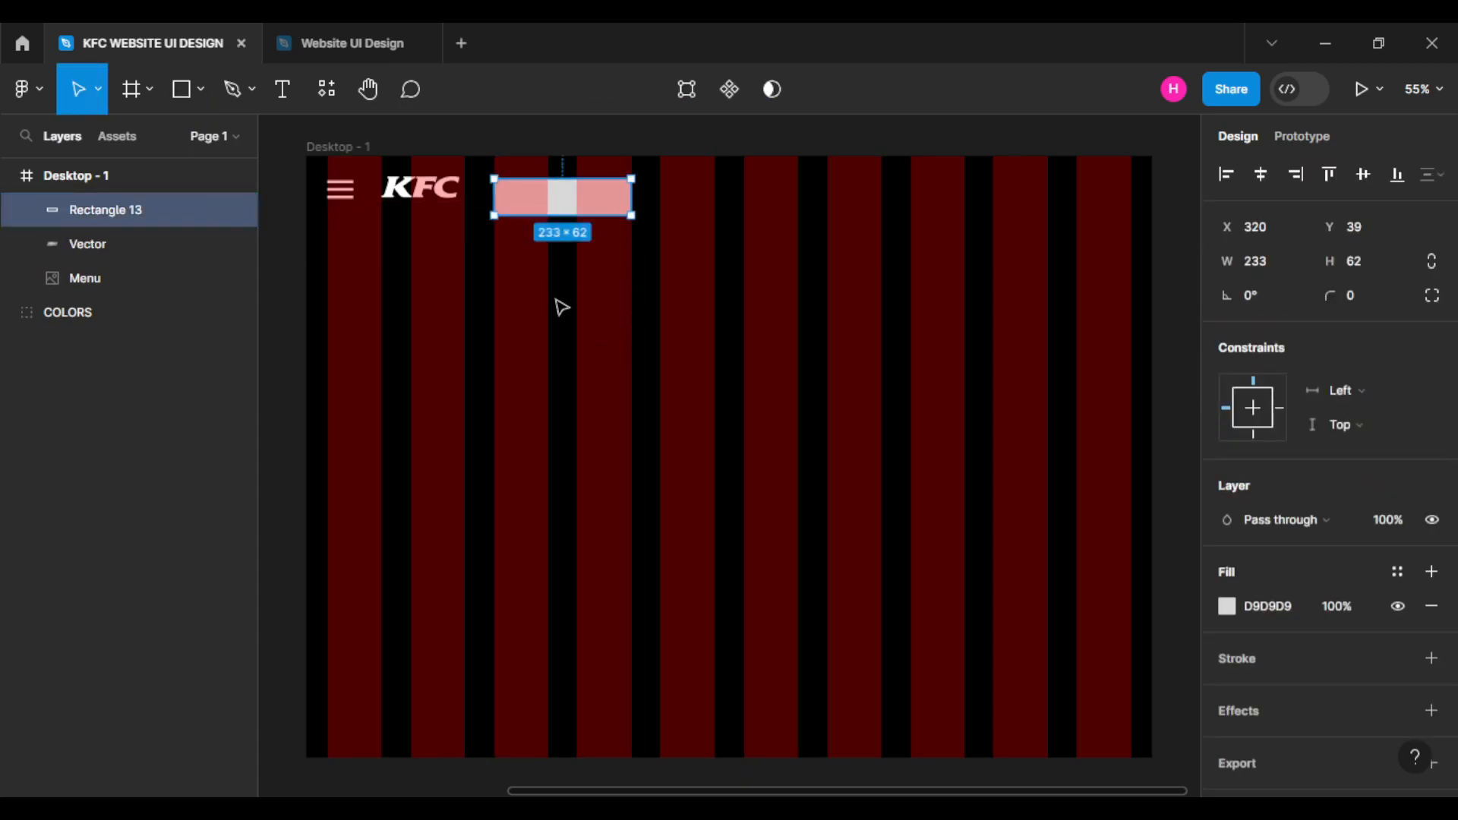
key(Up)
key(Up)
key(Up)
key(Up)
click(460, 235)
click(566, 202)
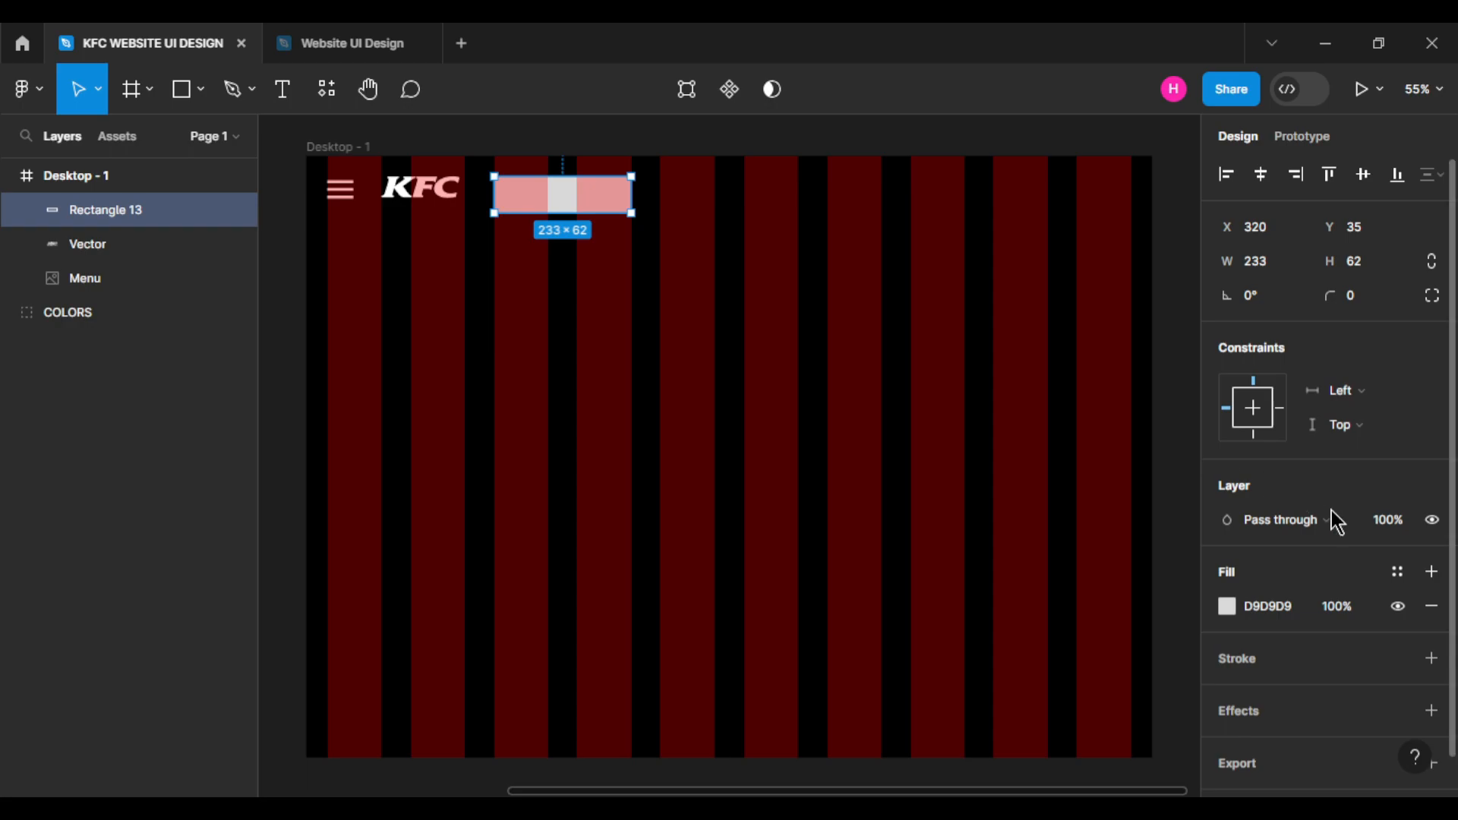
Add a stroke in the red document colour EE2C2C to the rectangle beside the KFC logo.
click(1431, 659)
click(1230, 698)
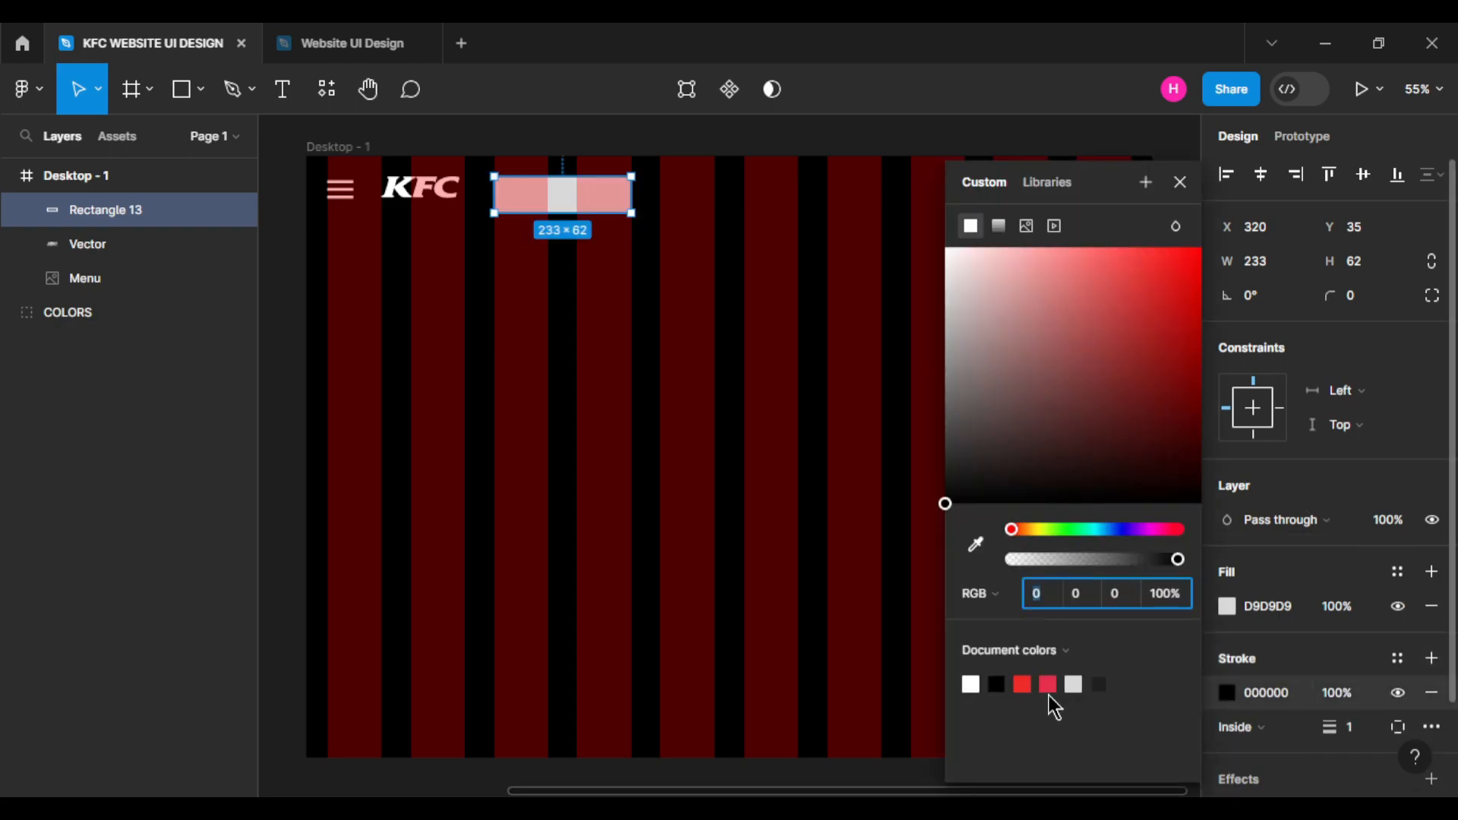
click(1033, 683)
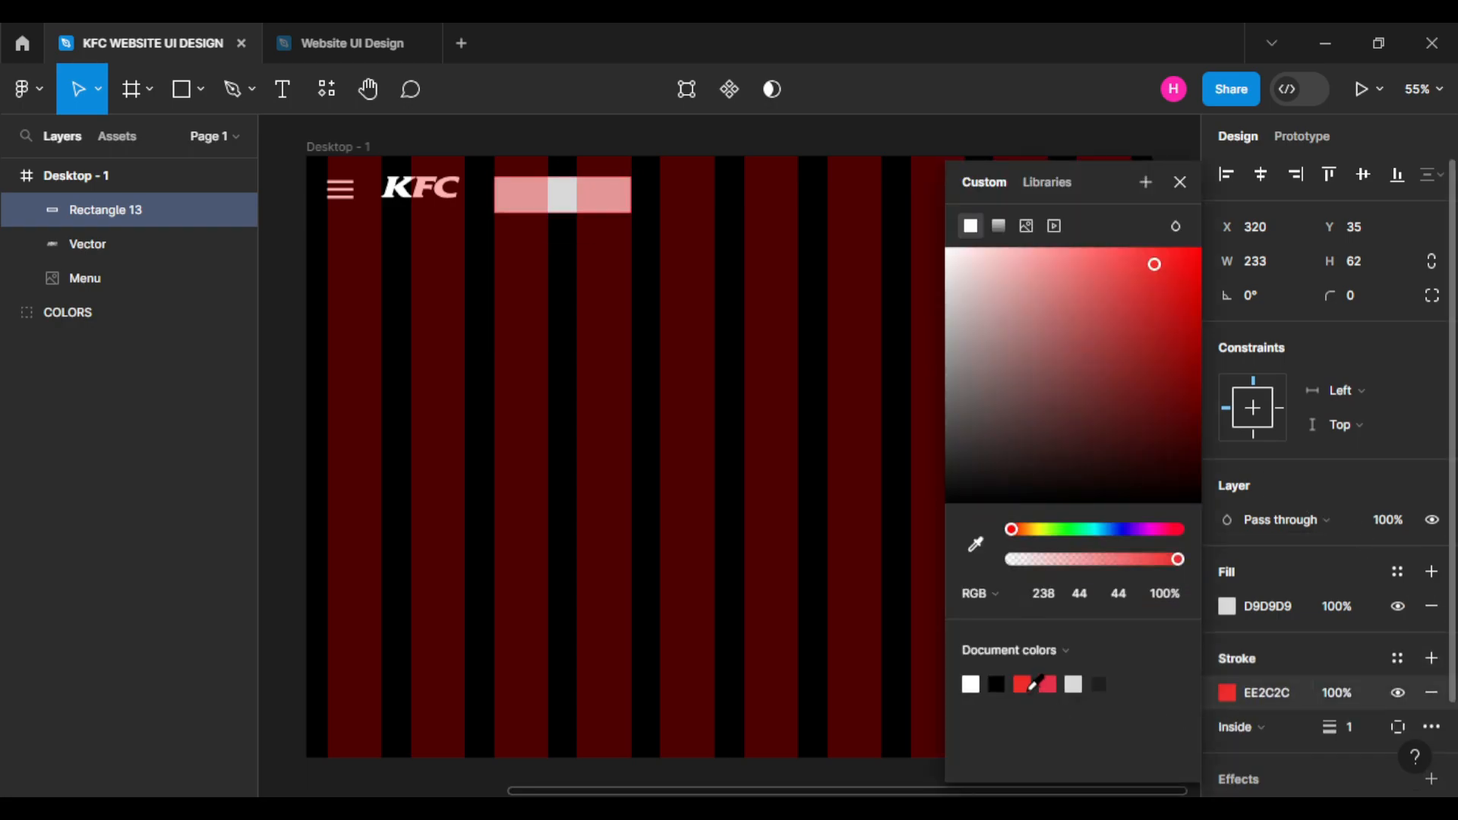
click(1180, 182)
Turn the rectangle into an unfilled outline with a stroke weight of 2 and a corner radius of 6.
click(1432, 606)
text(2)
click(1378, 301)
click(705, 271)
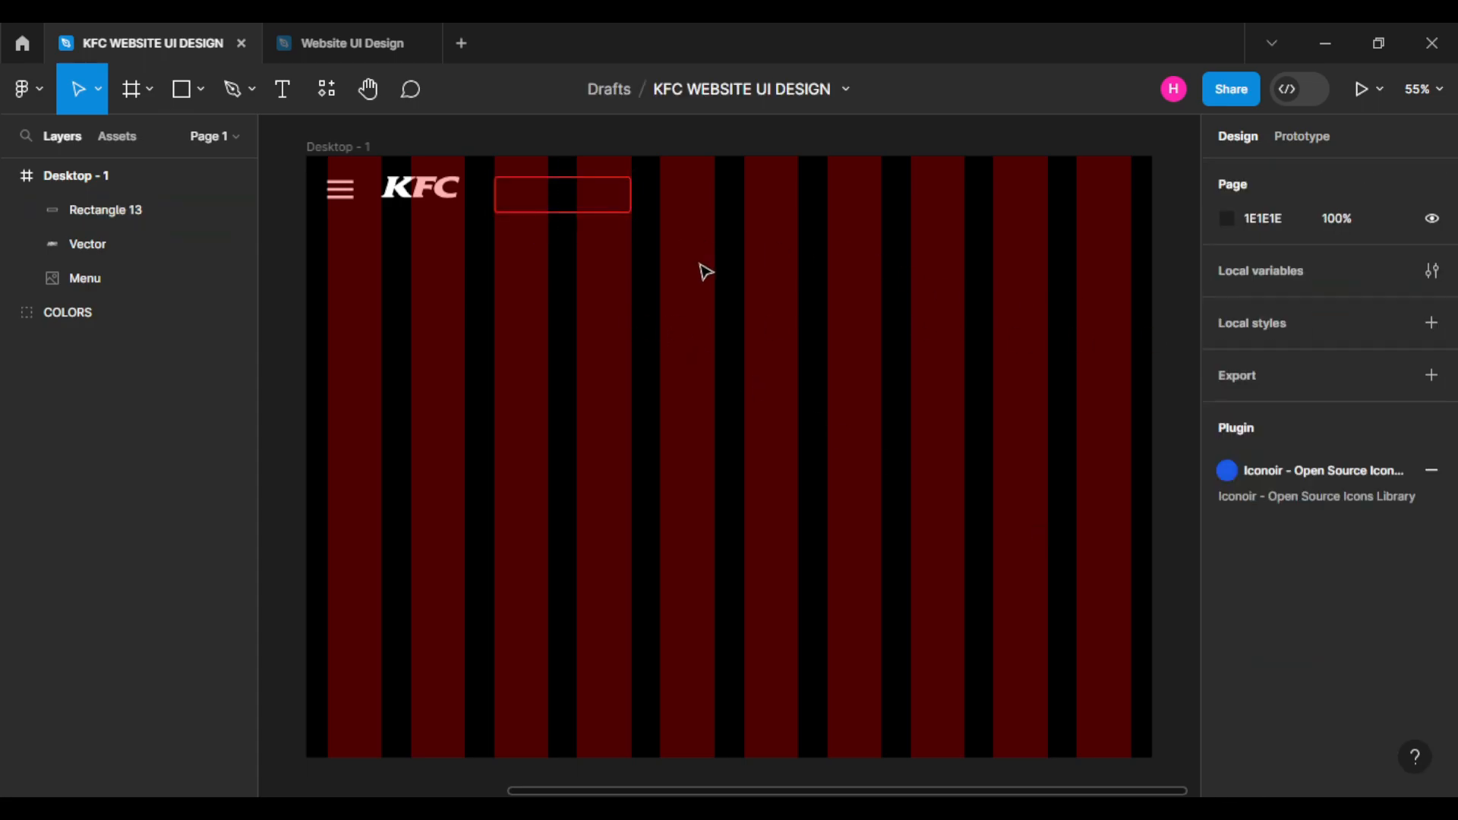
Add the text DELIVERY inside the red outlined rectangle and centre it horizontally and vertically on the rectangle.
click(281, 89)
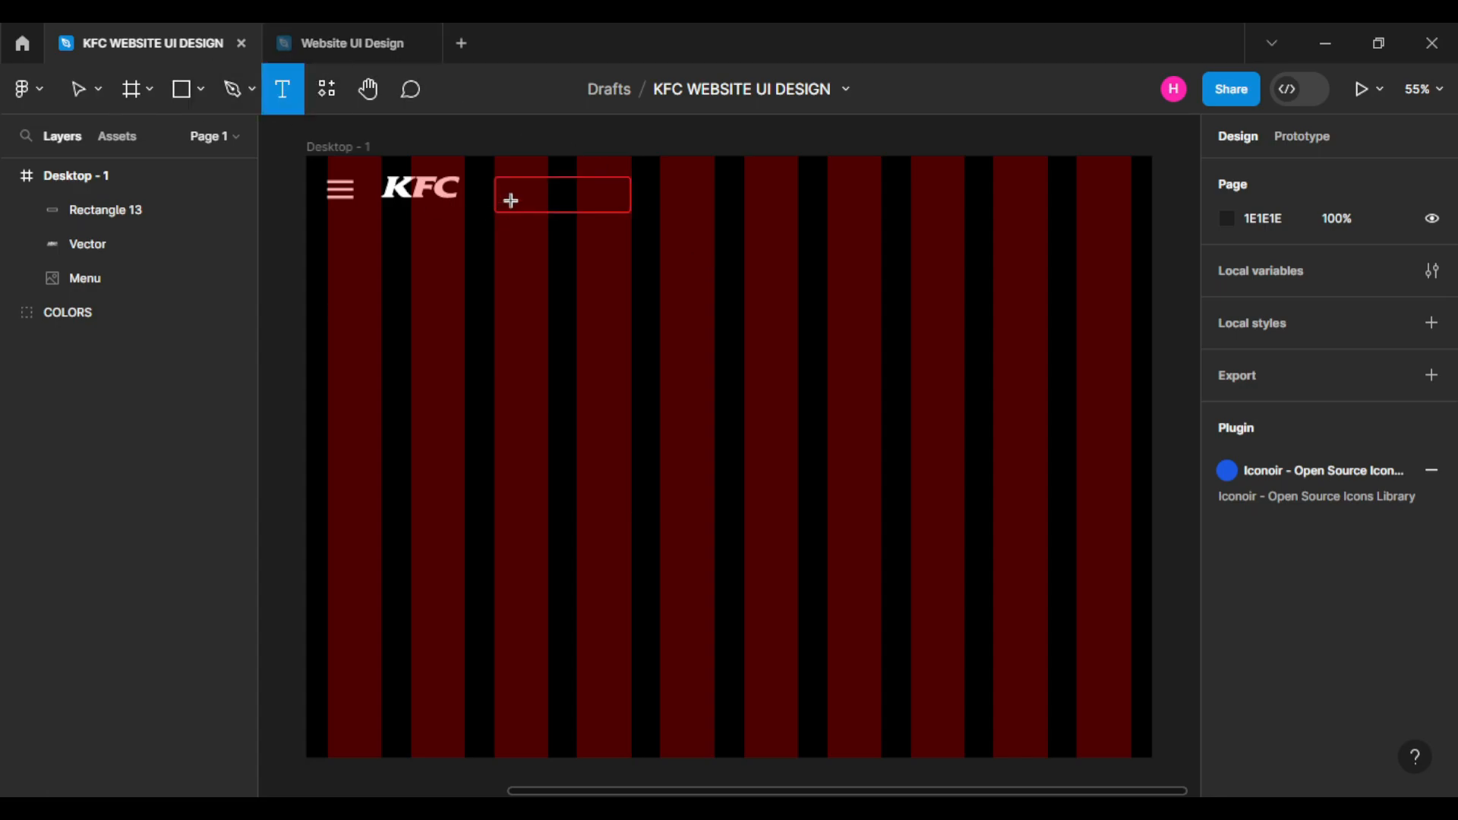
click(524, 194)
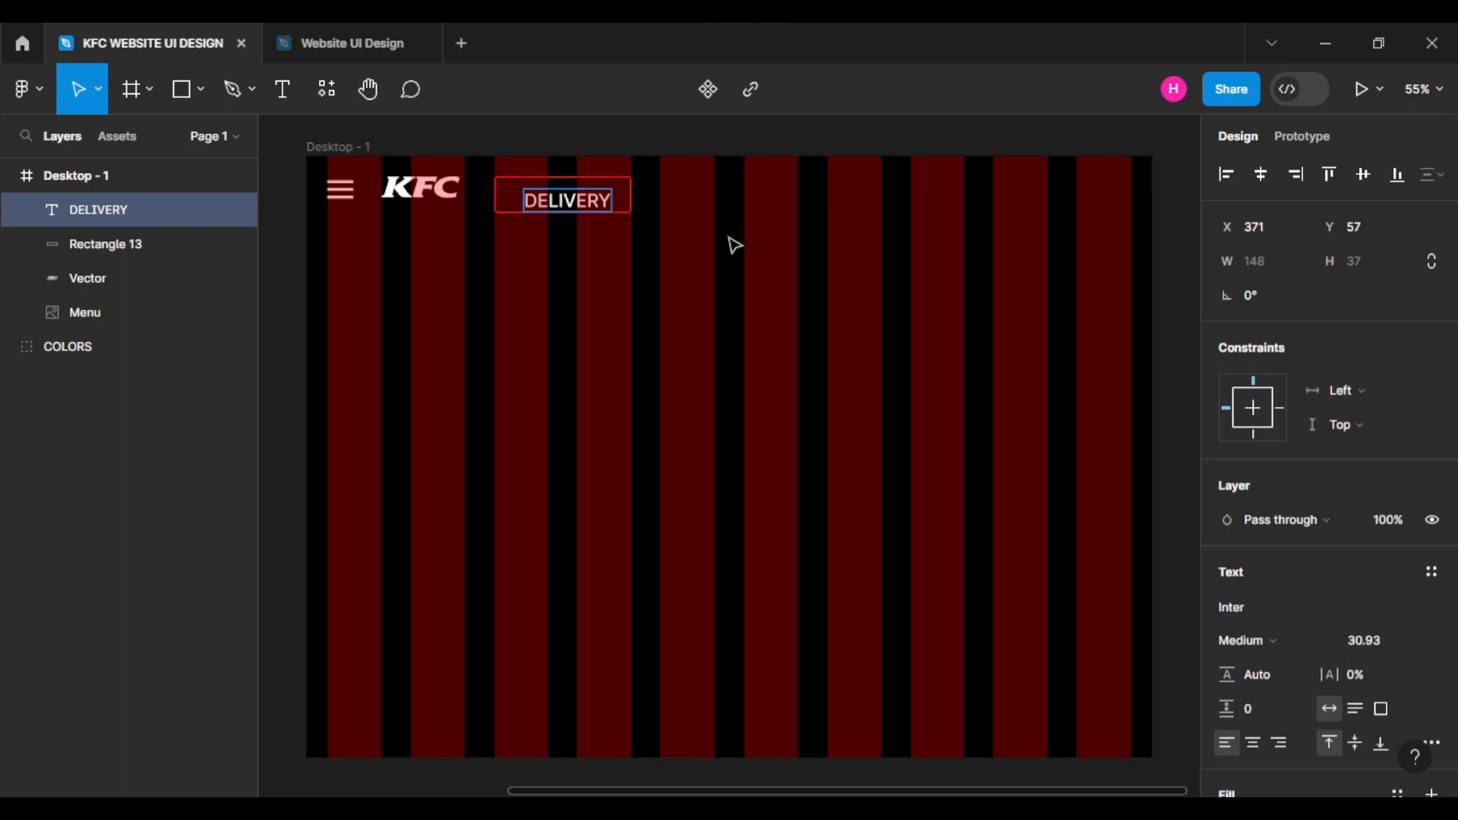
key(Escape)
click(631, 318)
click(626, 214)
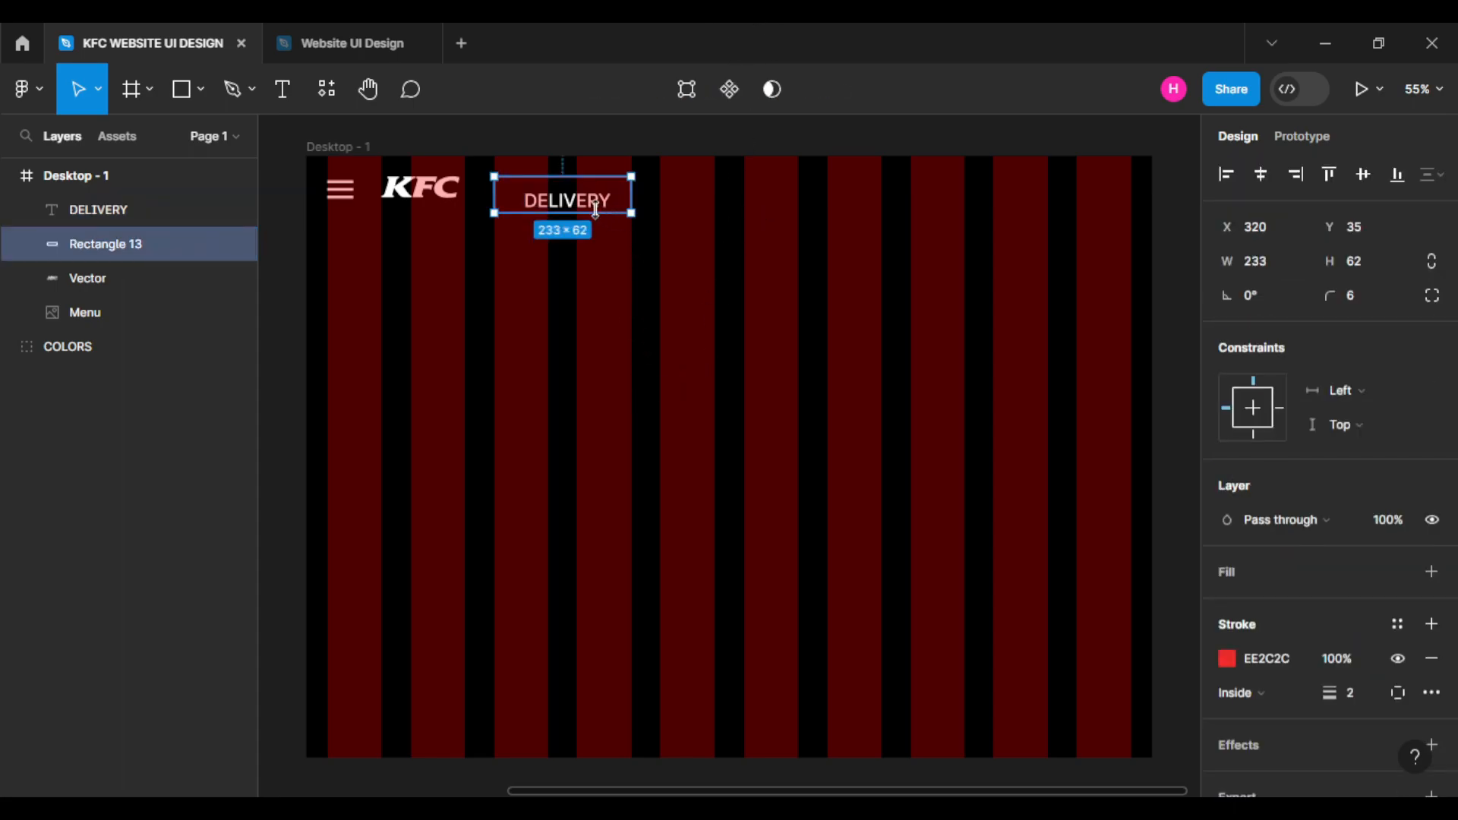
shift+click(603, 207)
click(1262, 175)
click(1363, 174)
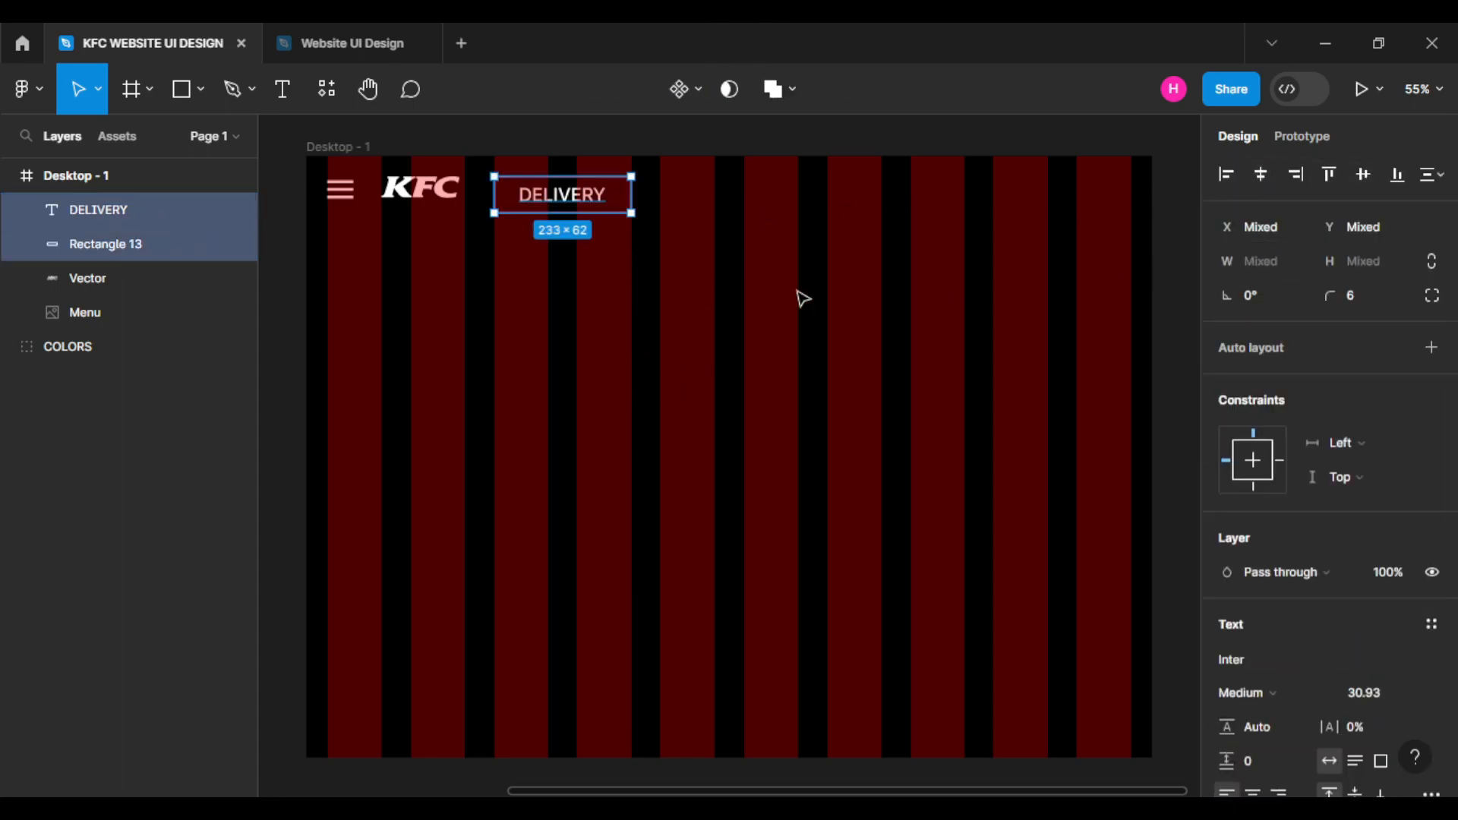
click(675, 279)
Draw a rectangle about 234 × 67 across the fifth and sixth columns beside the DELIVERY button and fill it with 1E1E1E.
click(187, 89)
click(116, 139)
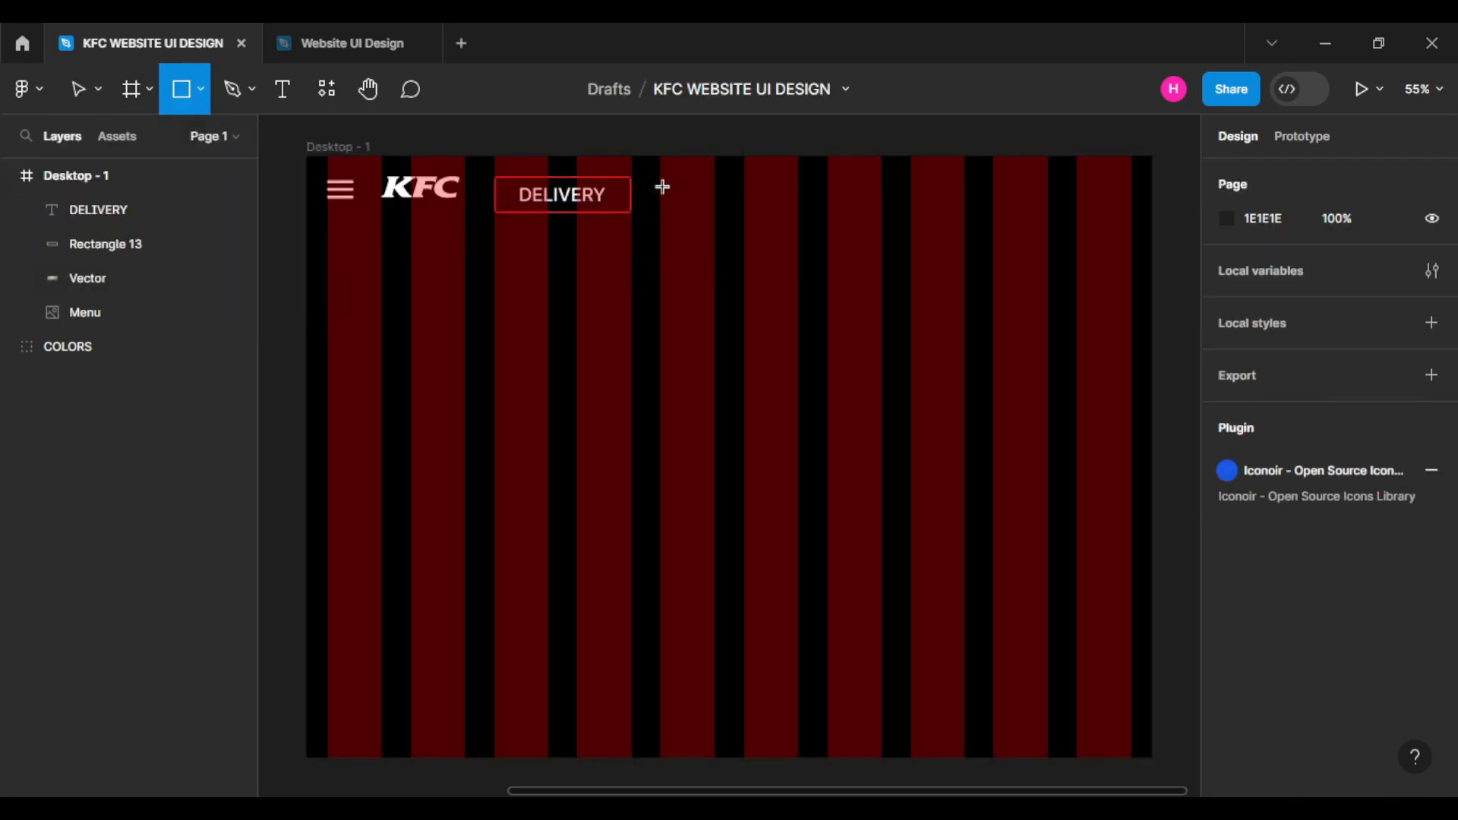
drag(662, 187, 799, 227)
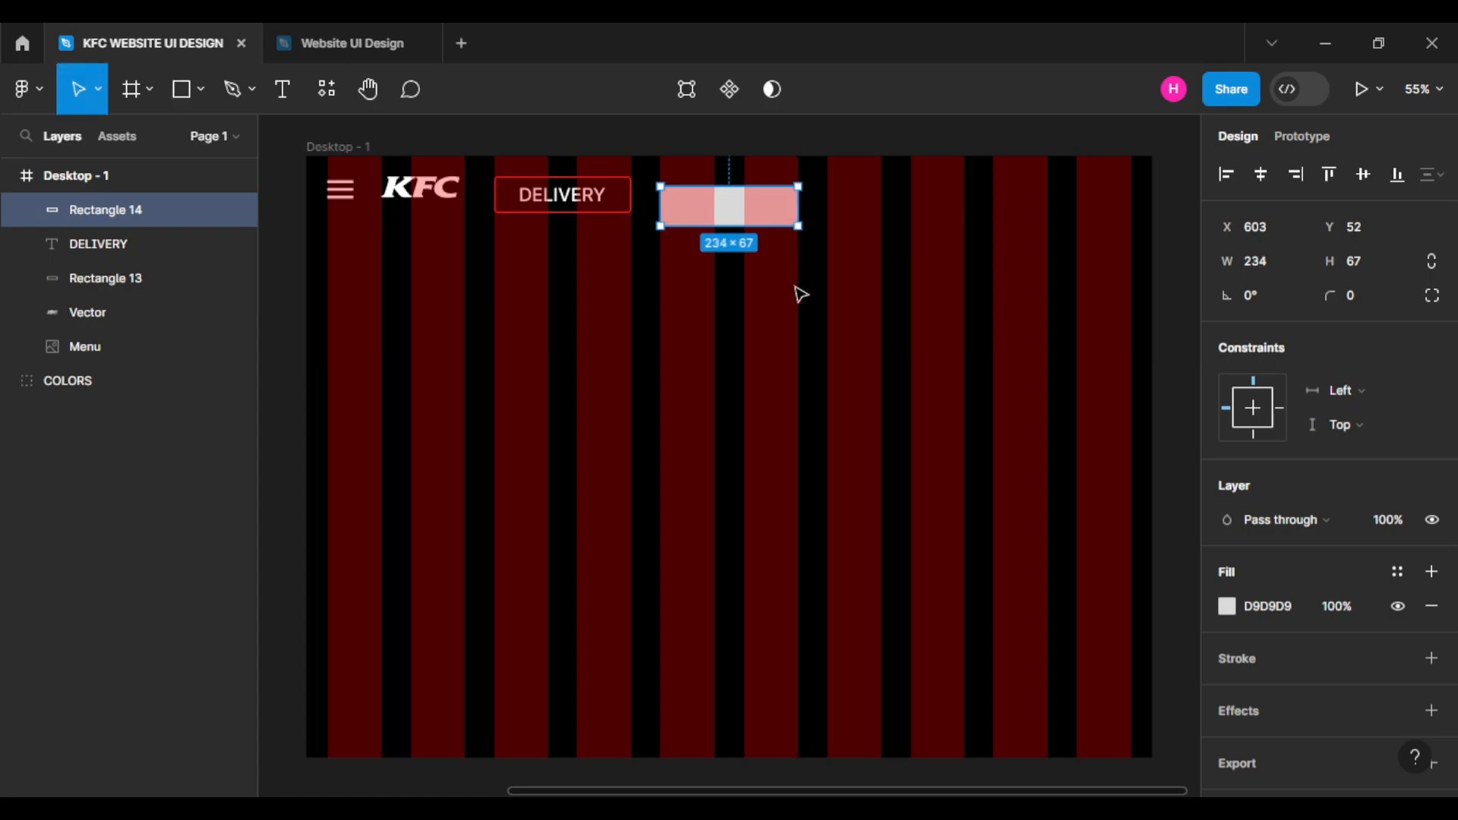
drag(718, 208, 720, 199)
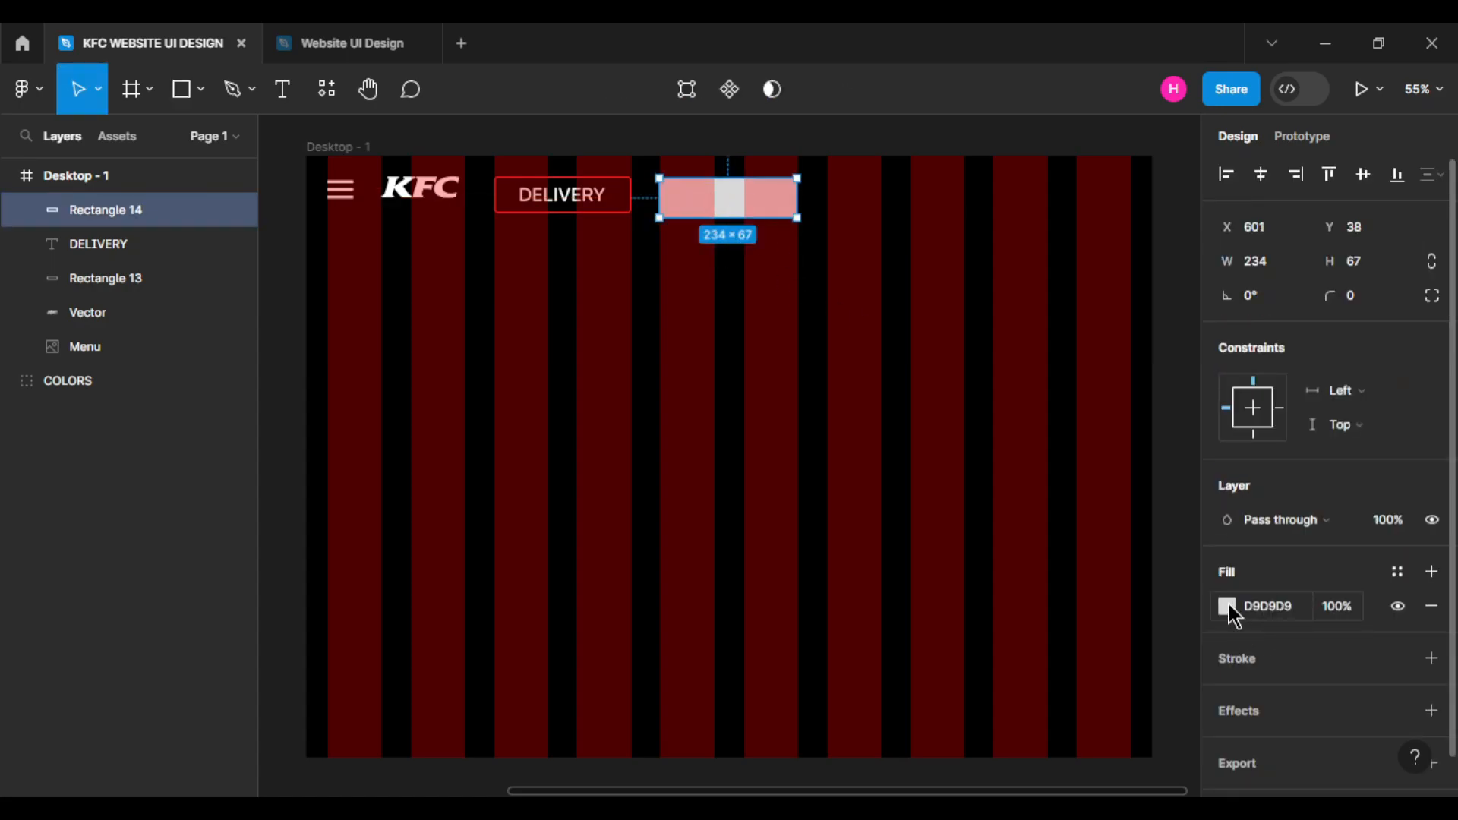
click(1227, 606)
click(1077, 684)
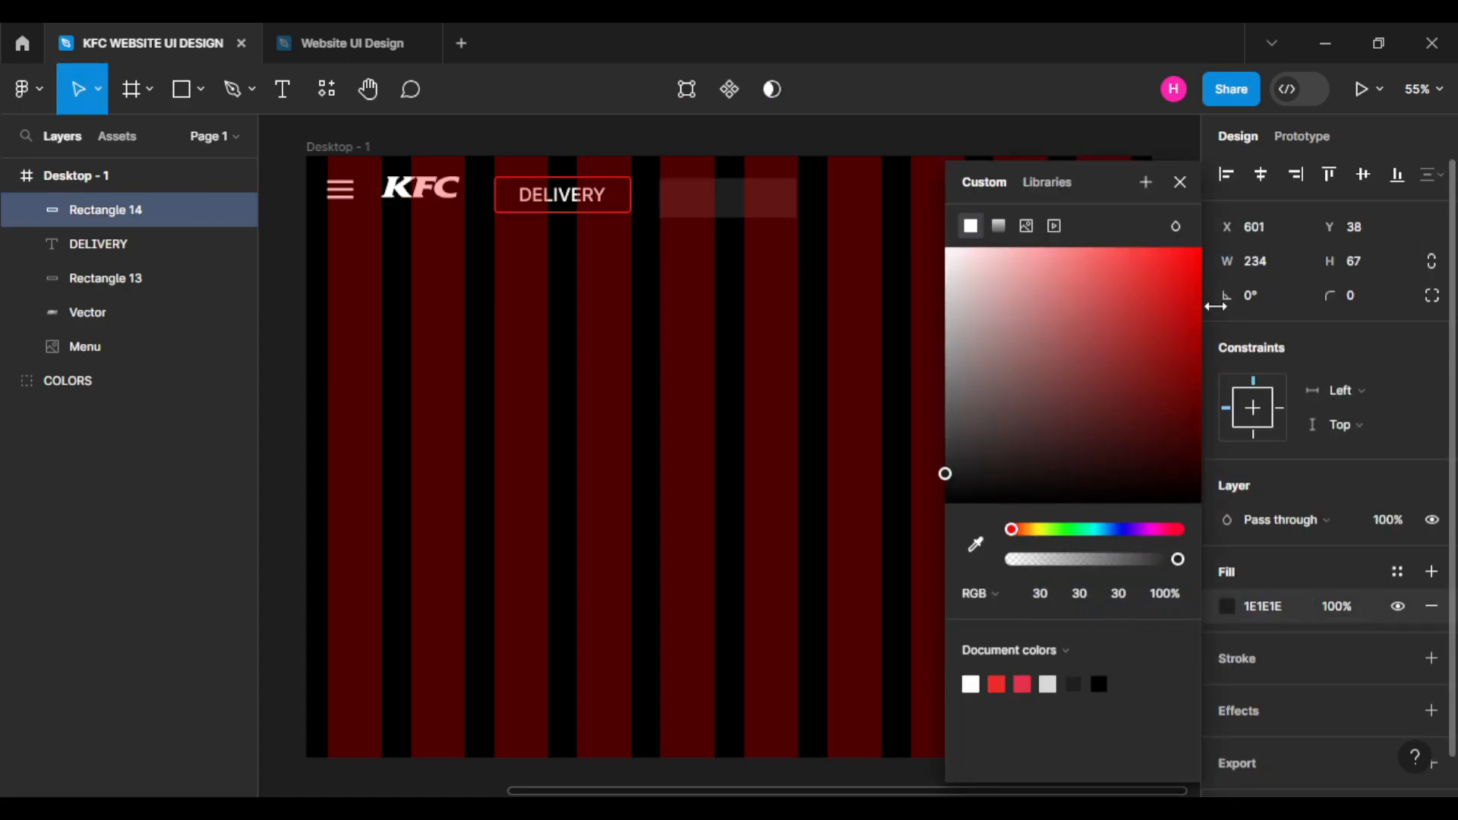
click(1180, 182)
click(759, 270)
Add the text PICKUP on the dark rectangle and centre it horizontally and vertically.
click(732, 211)
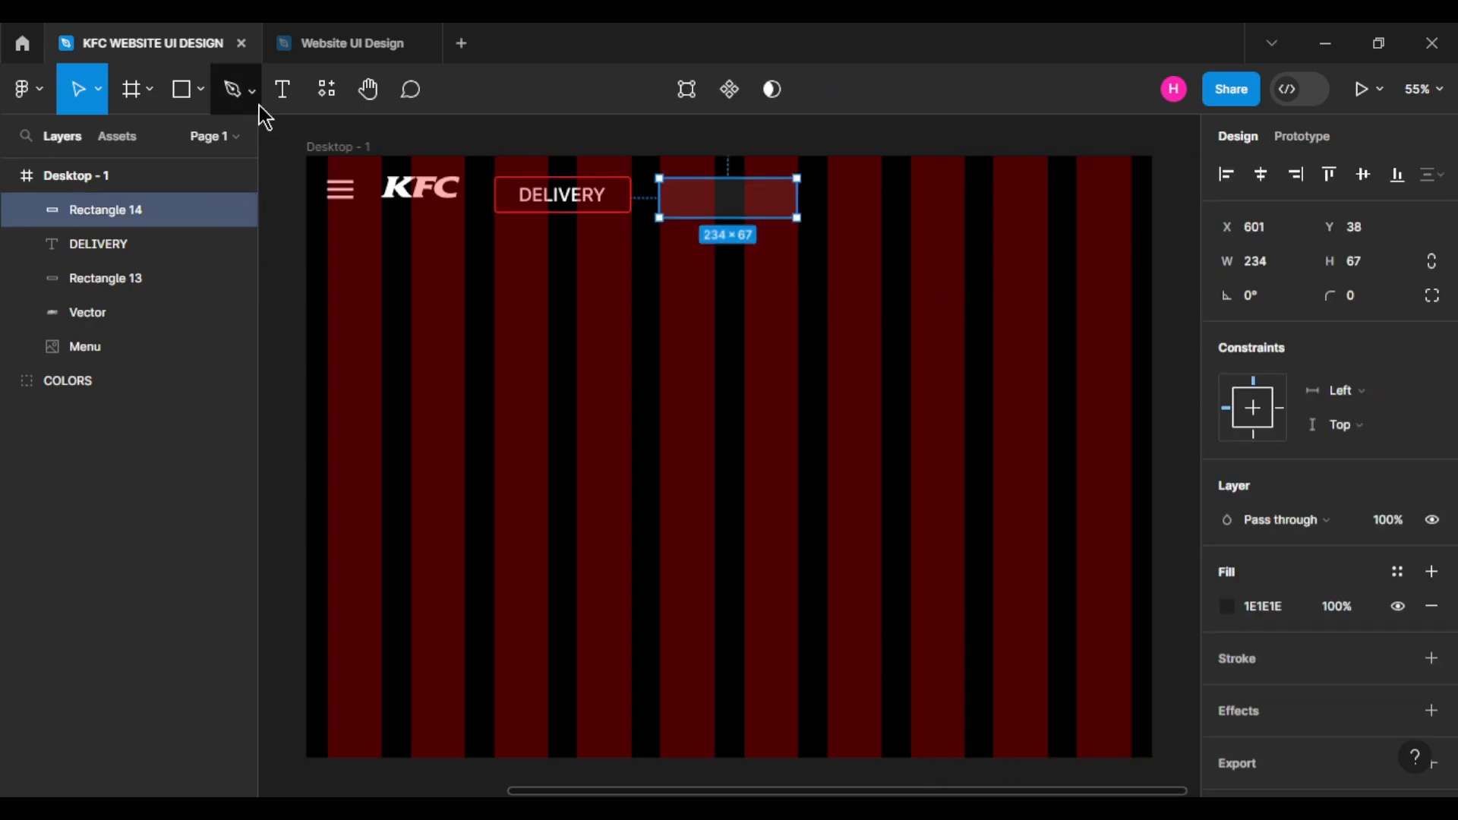
click(282, 88)
click(679, 203)
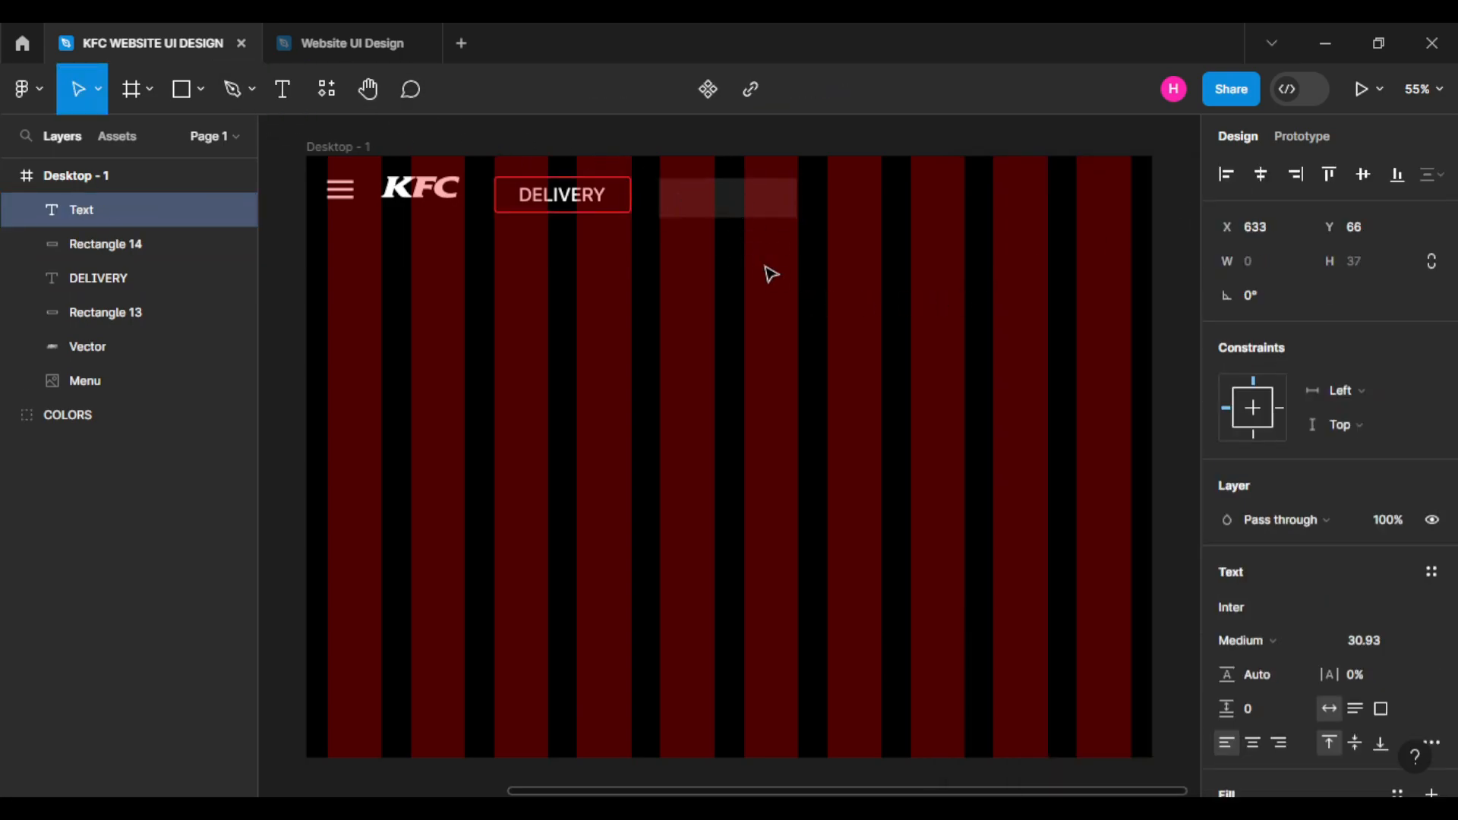
text(p)
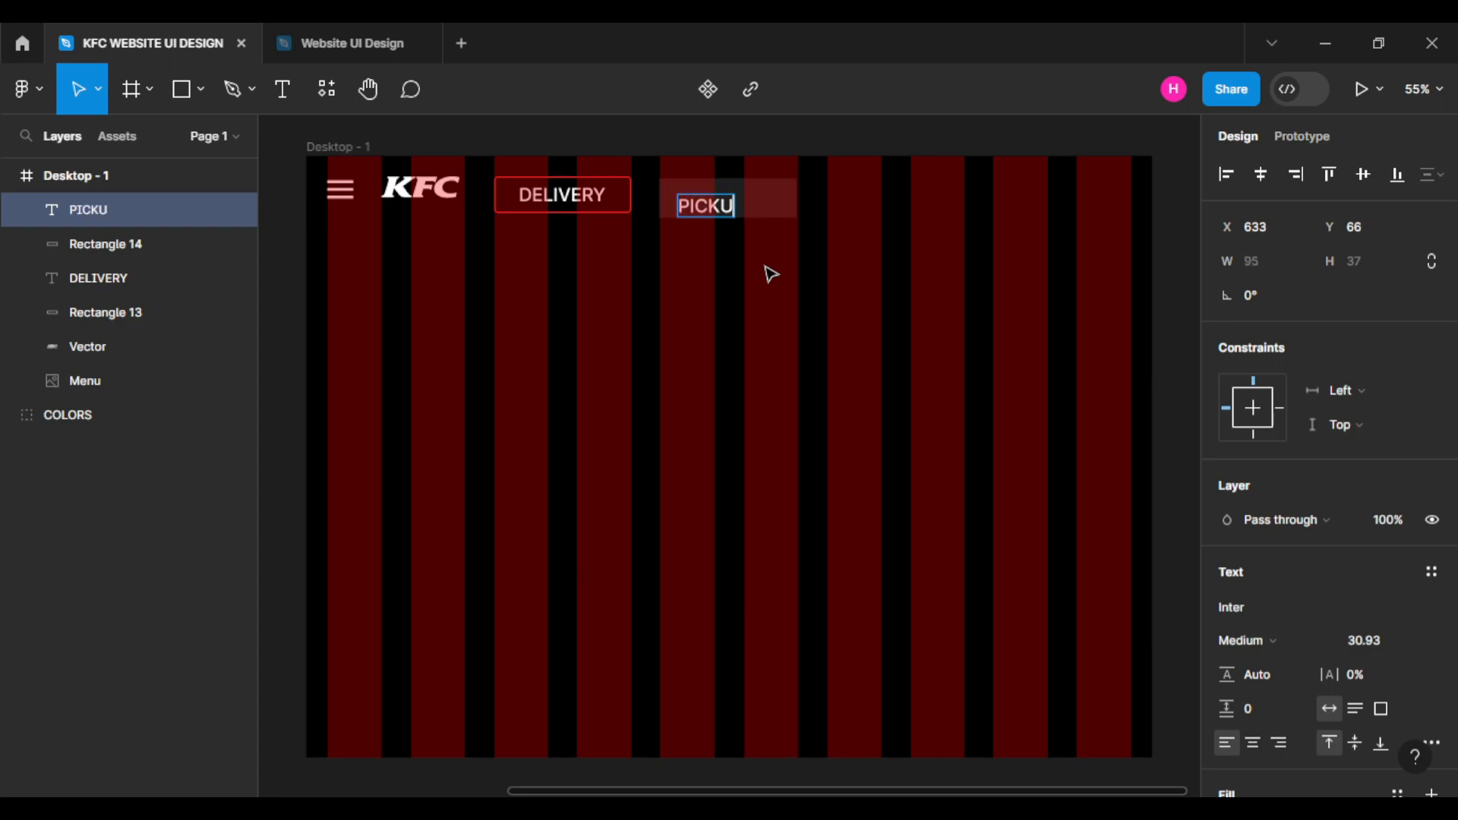
key(Escape)
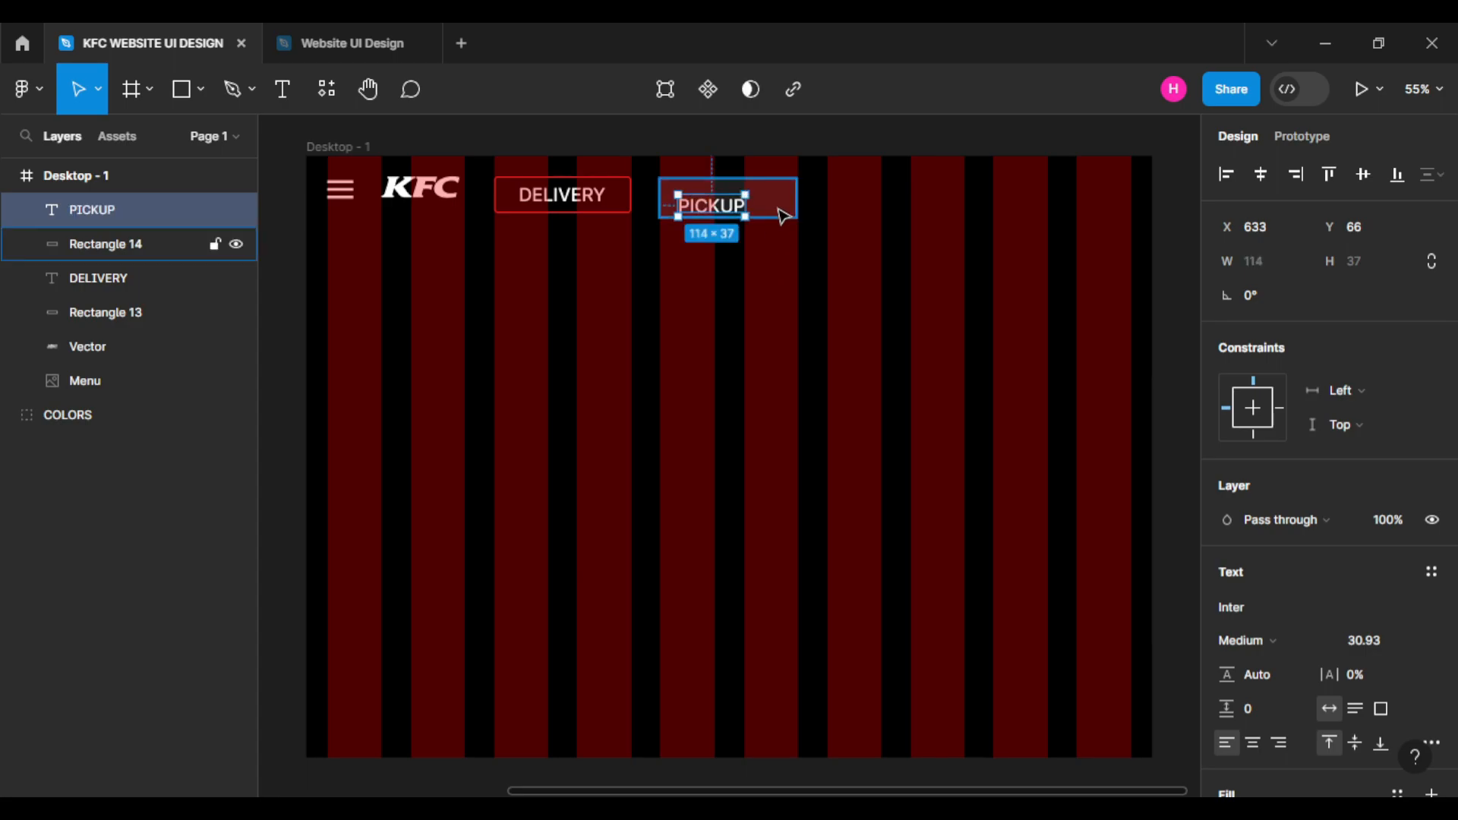
shift+click(137, 244)
click(1260, 174)
click(1362, 177)
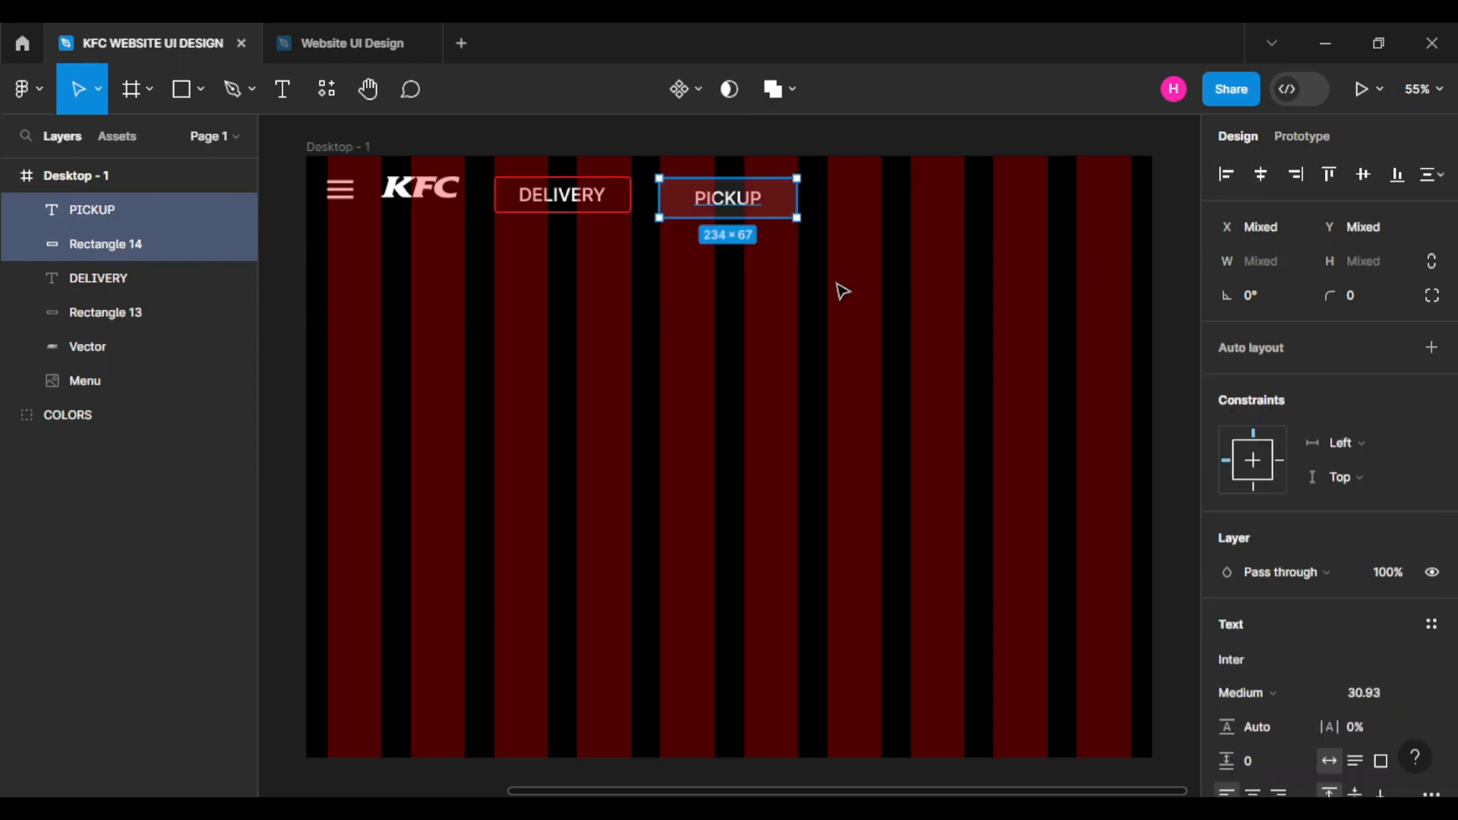
key(Escape)
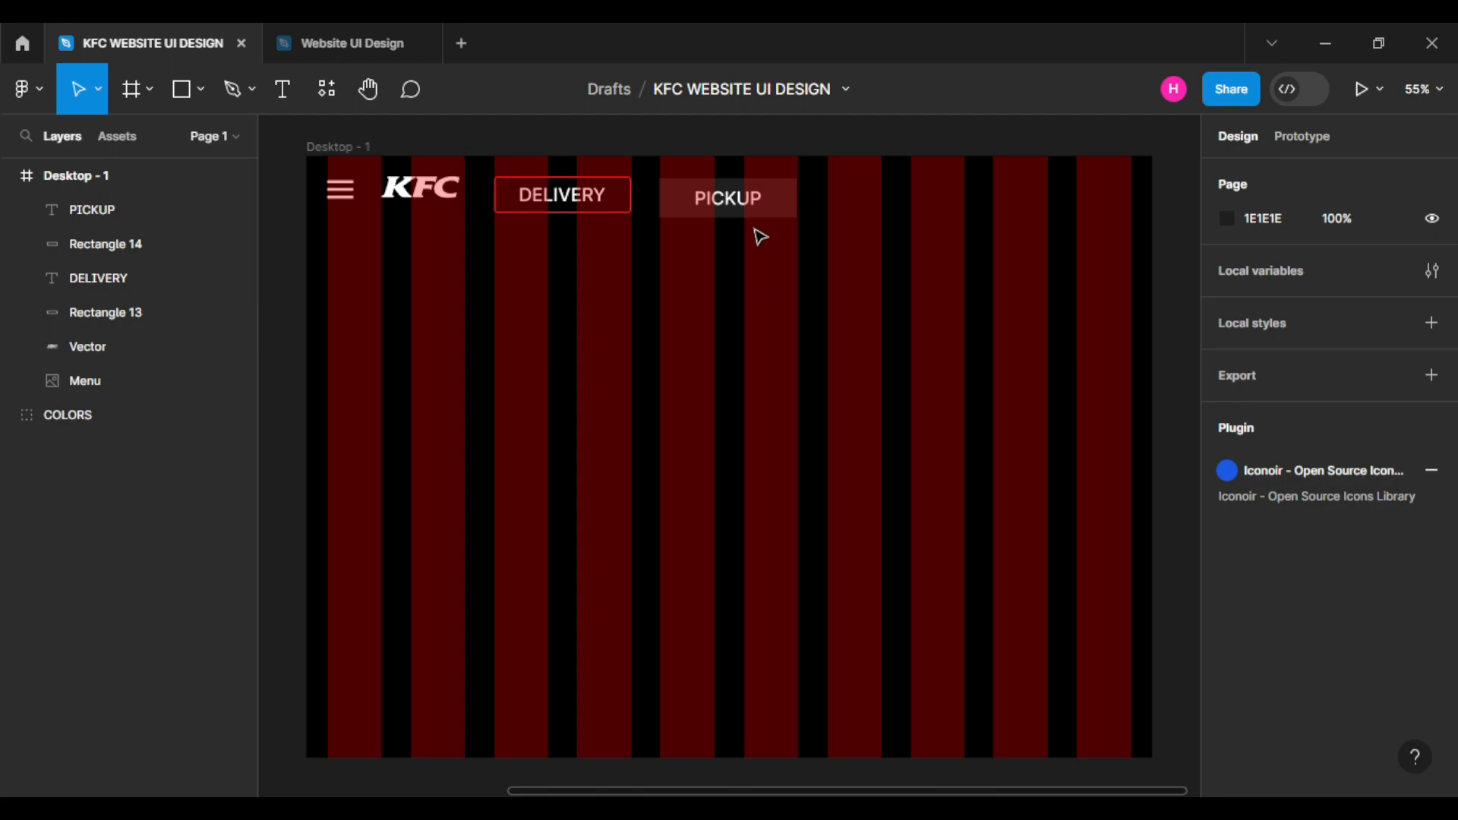
Duplicate the dark PICKUP rectangle to the right end of the header and narrow the copy to about 142 wide.
drag(779, 220, 1117, 219)
click(1074, 225)
click(1052, 204)
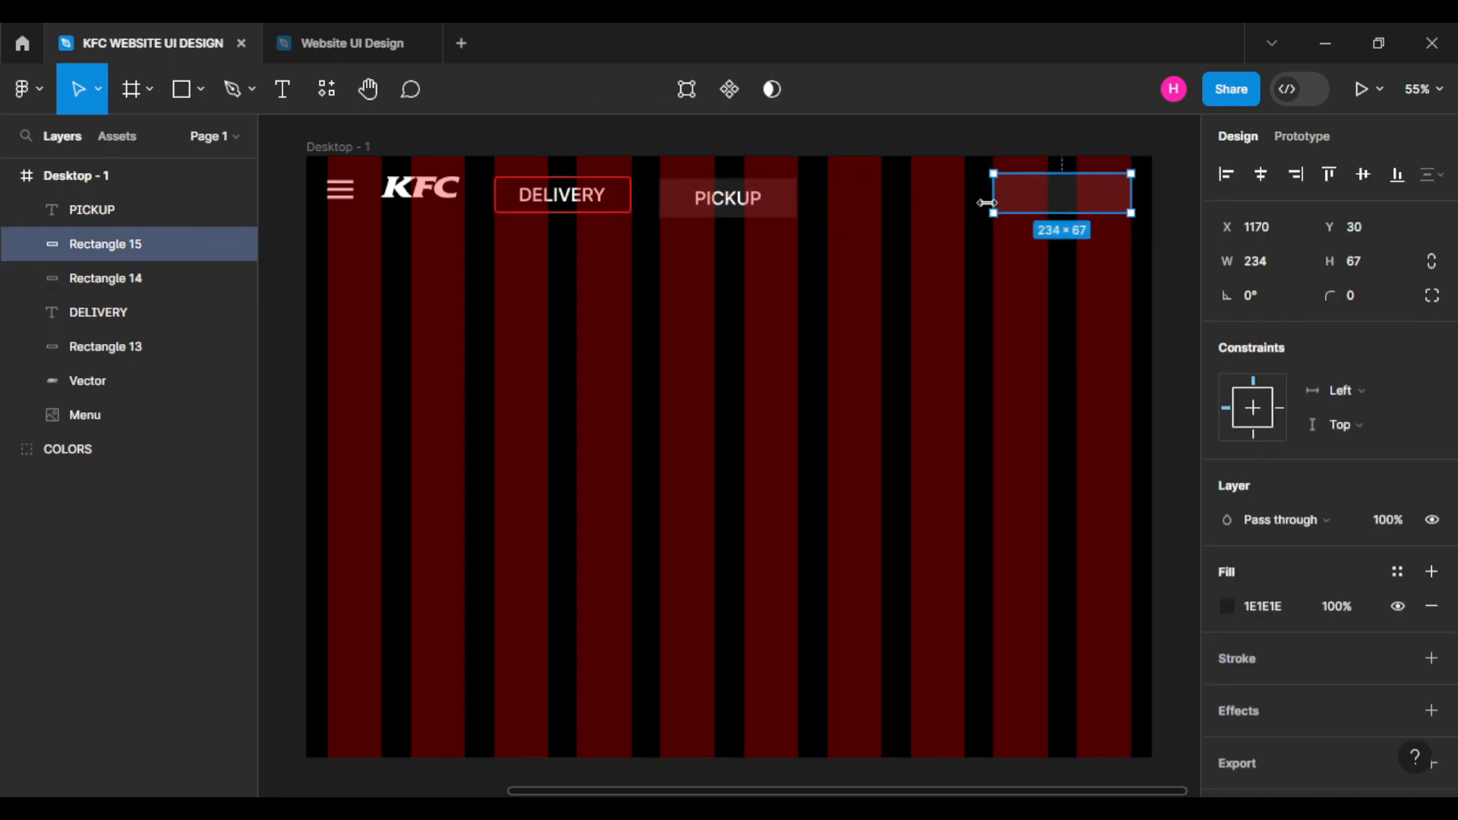
drag(1008, 203, 1048, 202)
click(1090, 254)
click(1106, 212)
Fill the narrowed rectangle at the header's right end with the document colour E5314A.
click(1227, 606)
click(1052, 684)
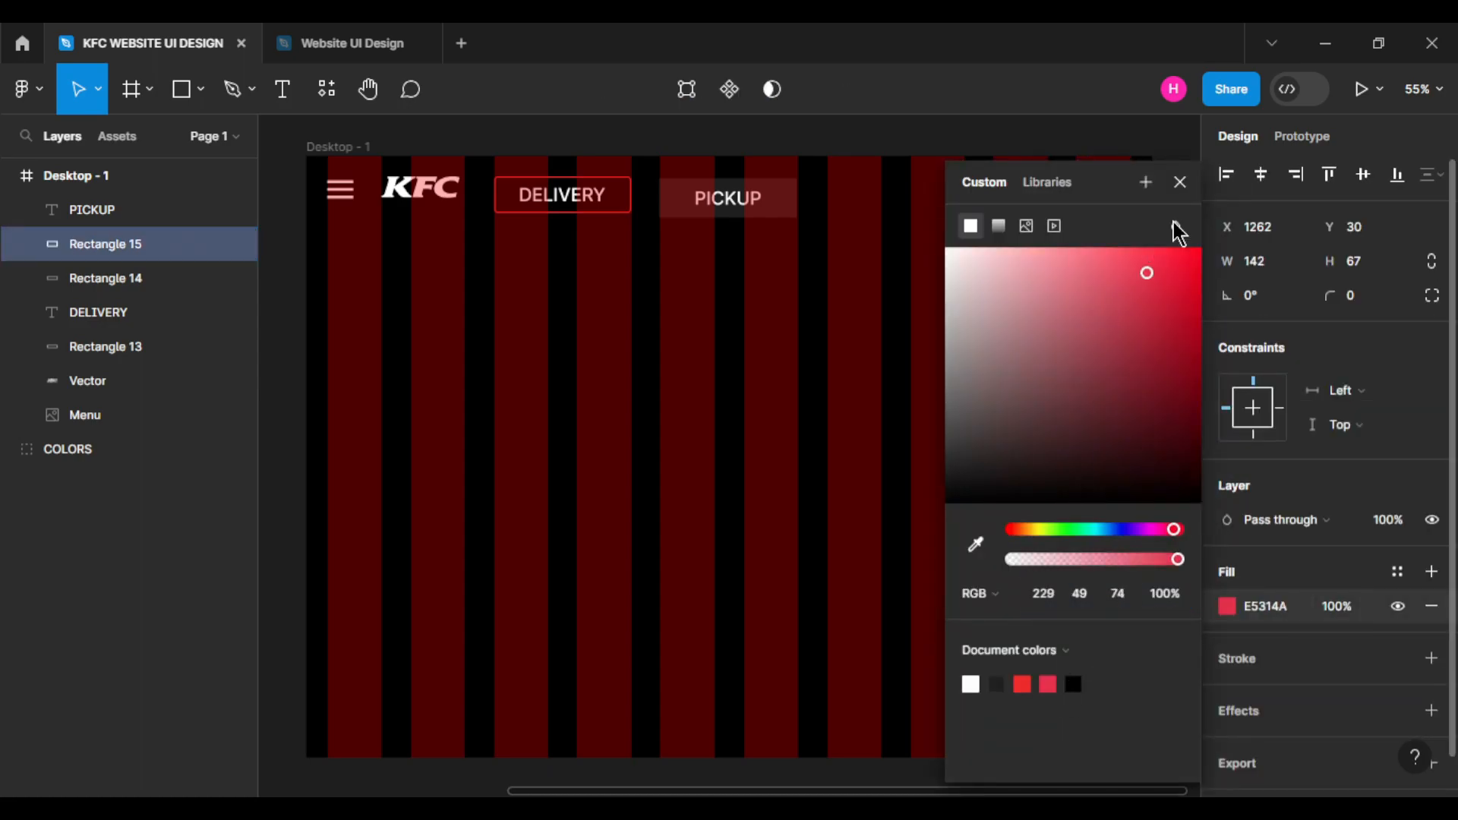
click(1179, 182)
click(811, 262)
Add the text LOGIN on the red rectangle and set its font weight to Semi Bold.
click(281, 89)
click(1067, 184)
text(LOGIN)
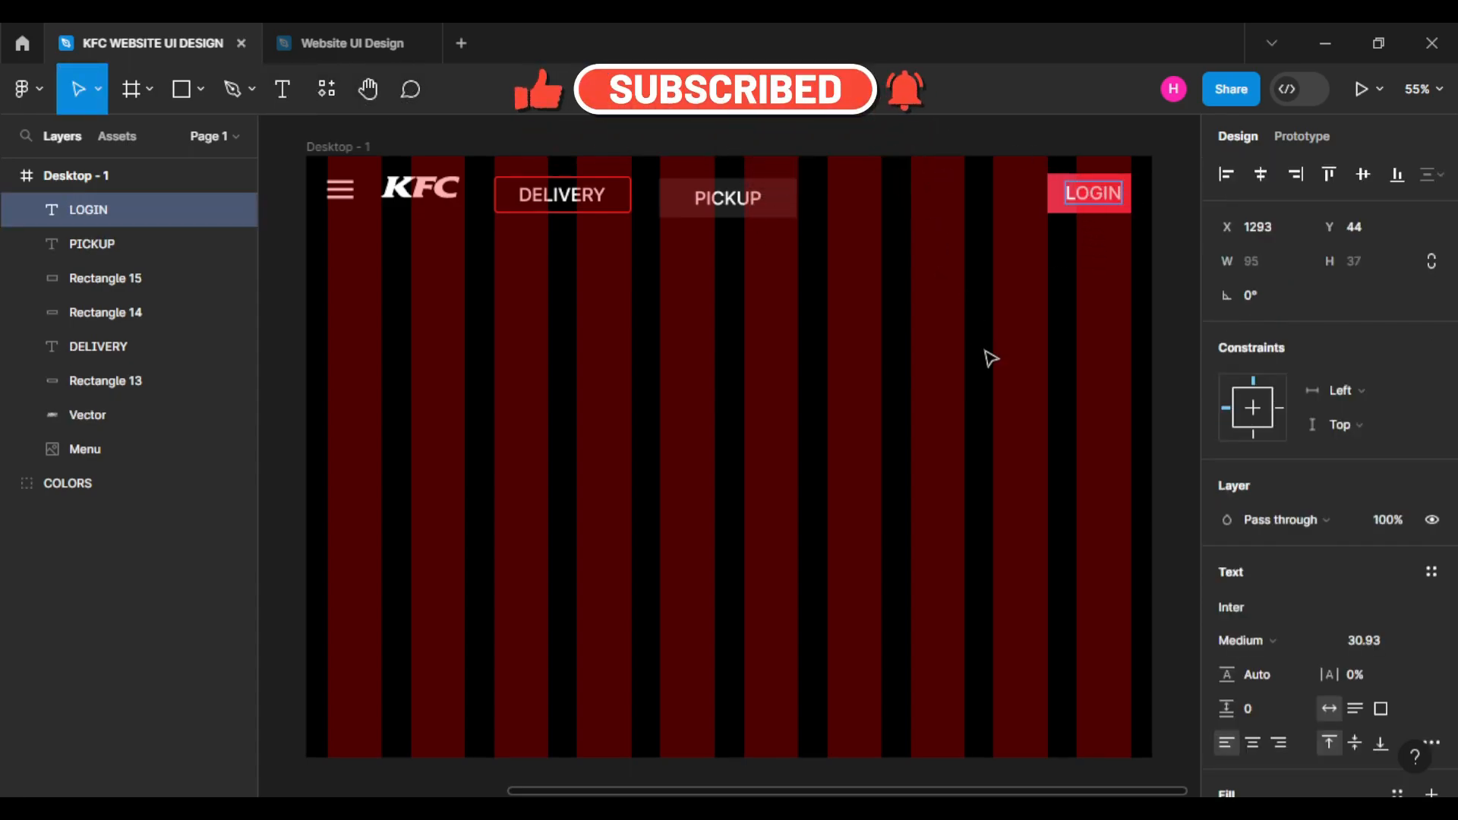
key(Escape)
click(1249, 640)
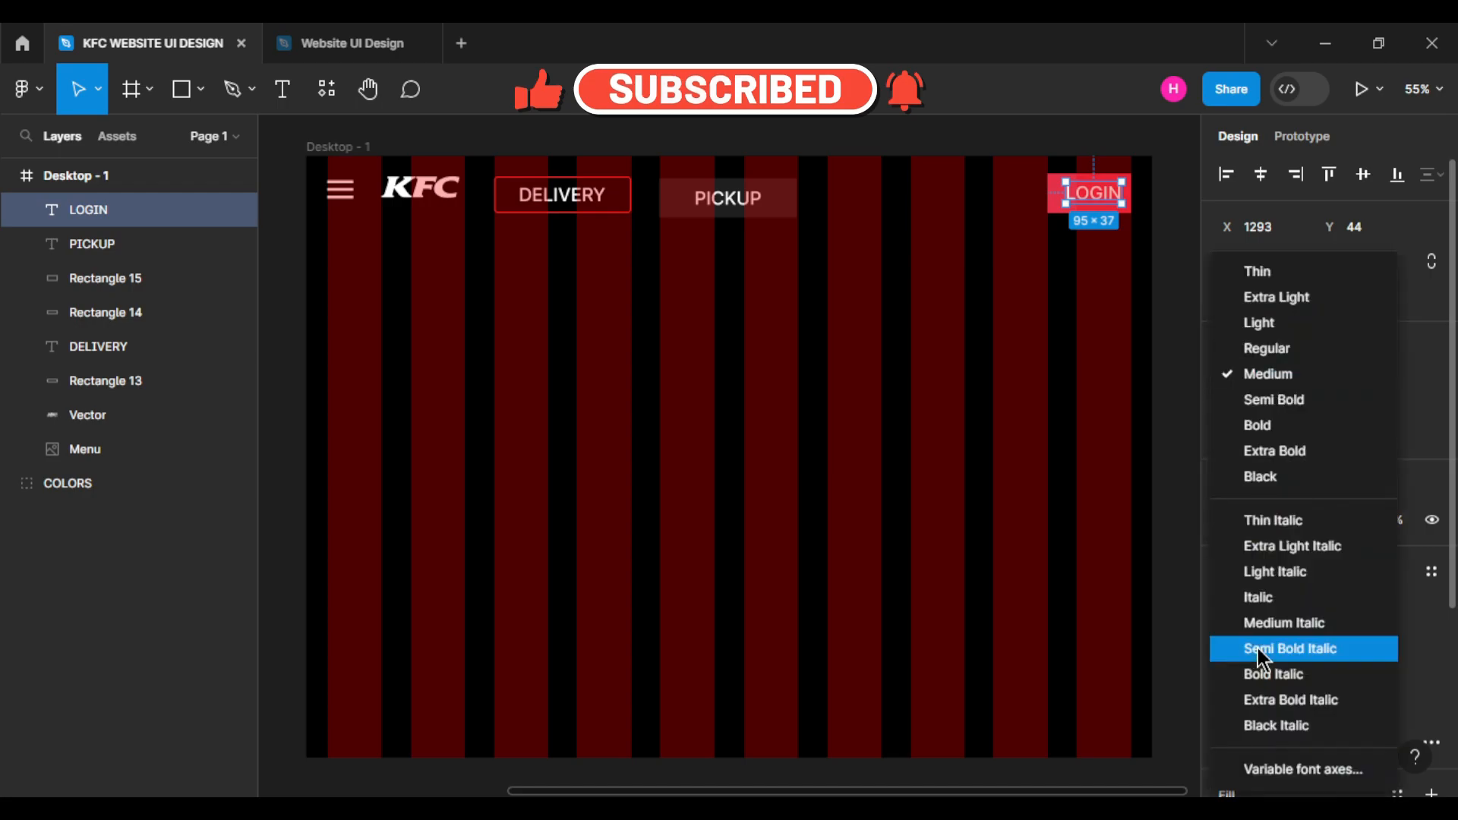
click(1290, 400)
Centre the LOGIN text horizontally on its red rectangle.
click(1132, 228)
click(1127, 208)
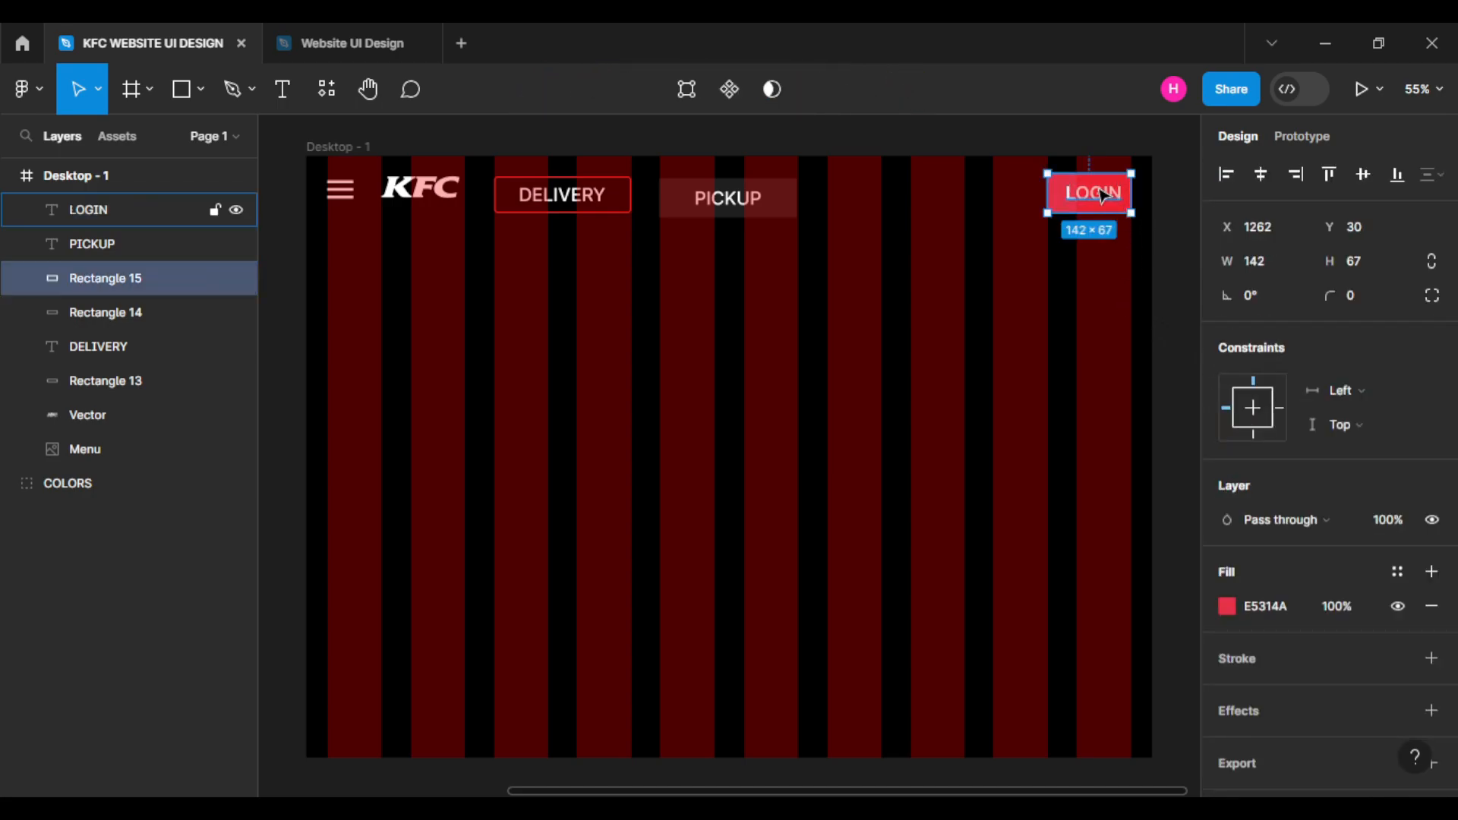
shift+click(1104, 196)
click(1260, 174)
click(839, 256)
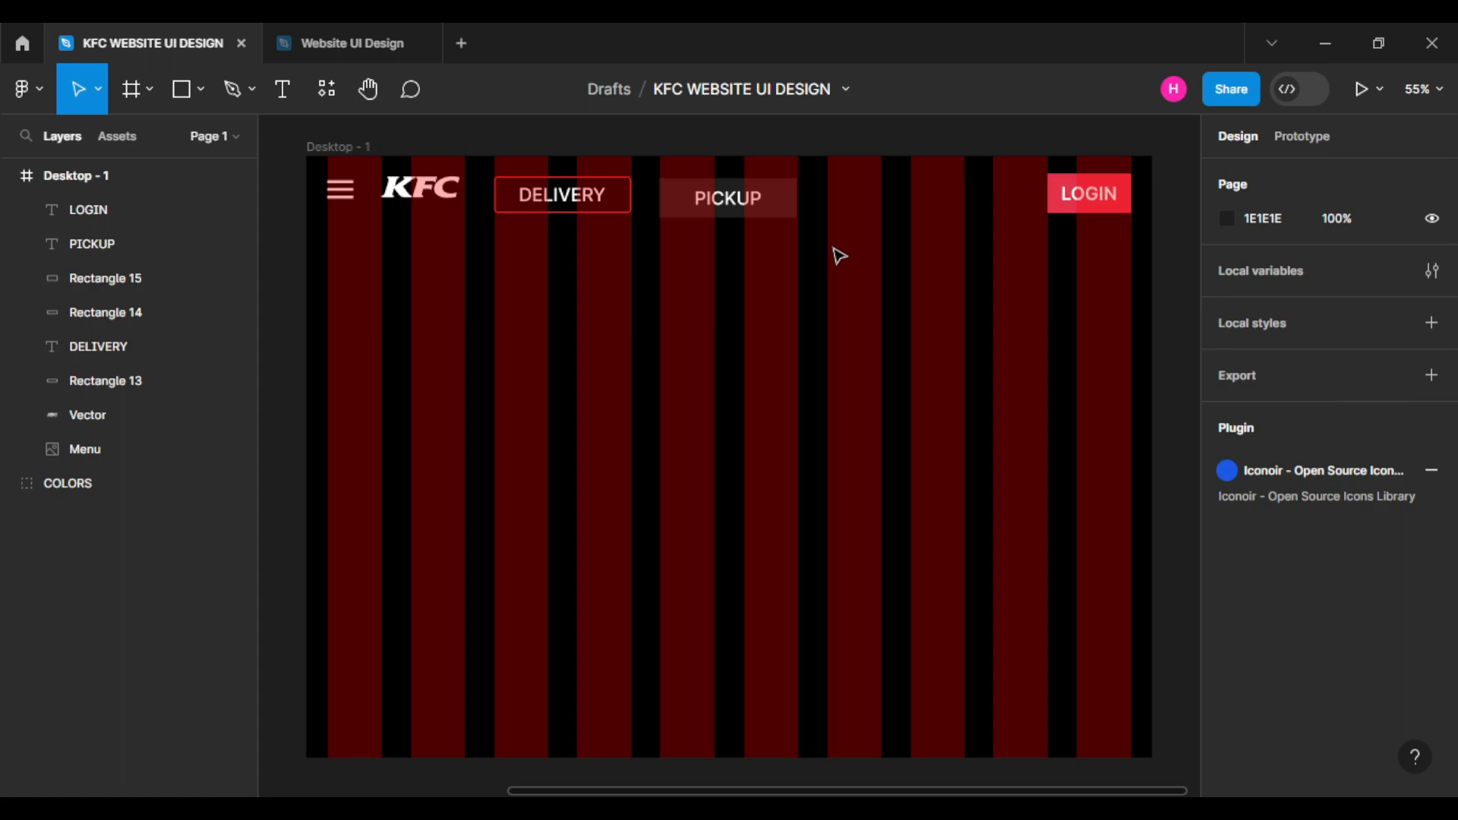
Set the DELIVERY and PICKUP texts to Semi Bold.
click(733, 200)
shift+click(602, 200)
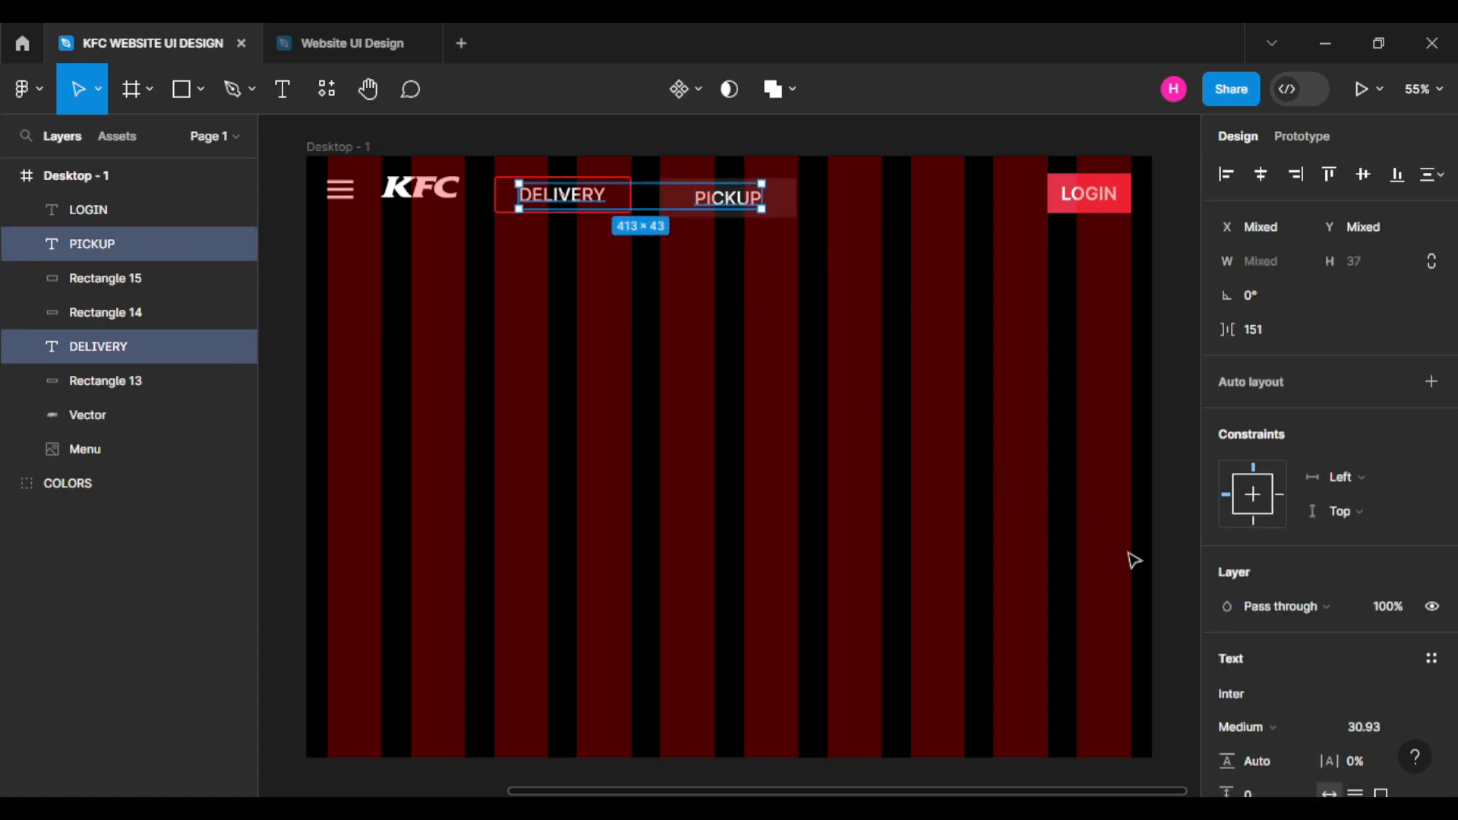
click(1284, 727)
click(1291, 403)
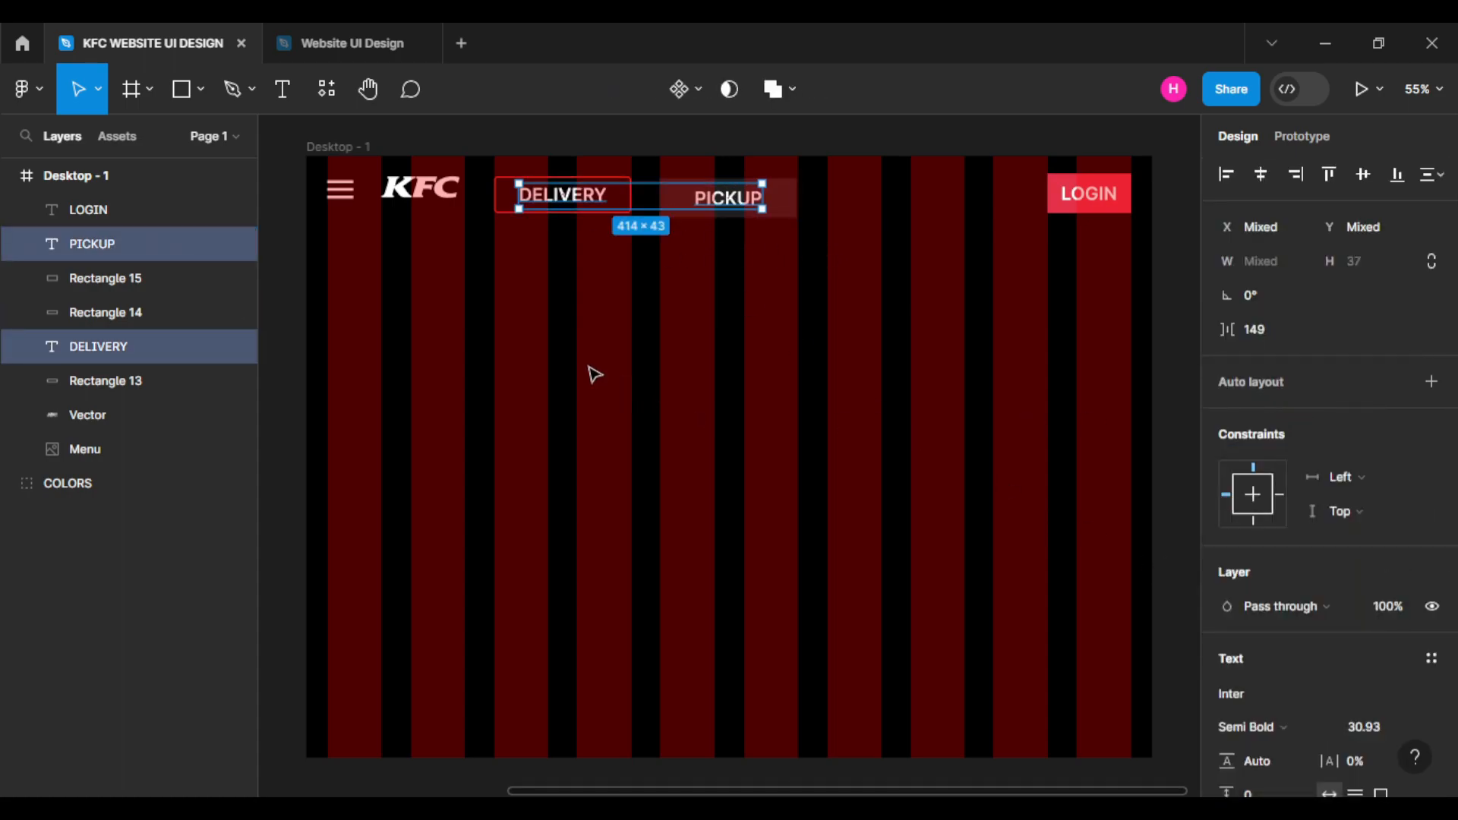
click(595, 374)
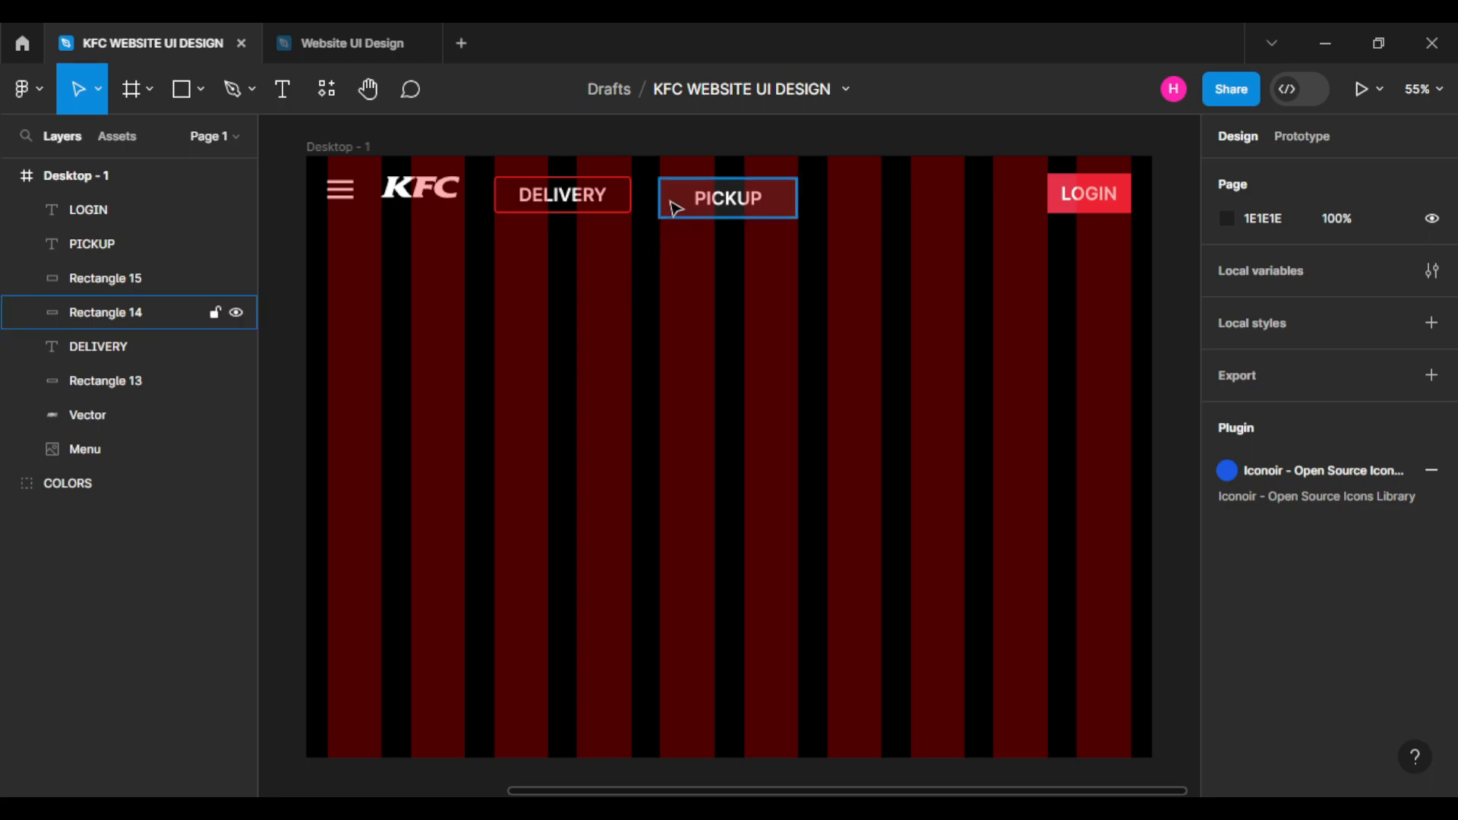
Nudge the menu icon slightly so that its X position is 37.
click(345, 204)
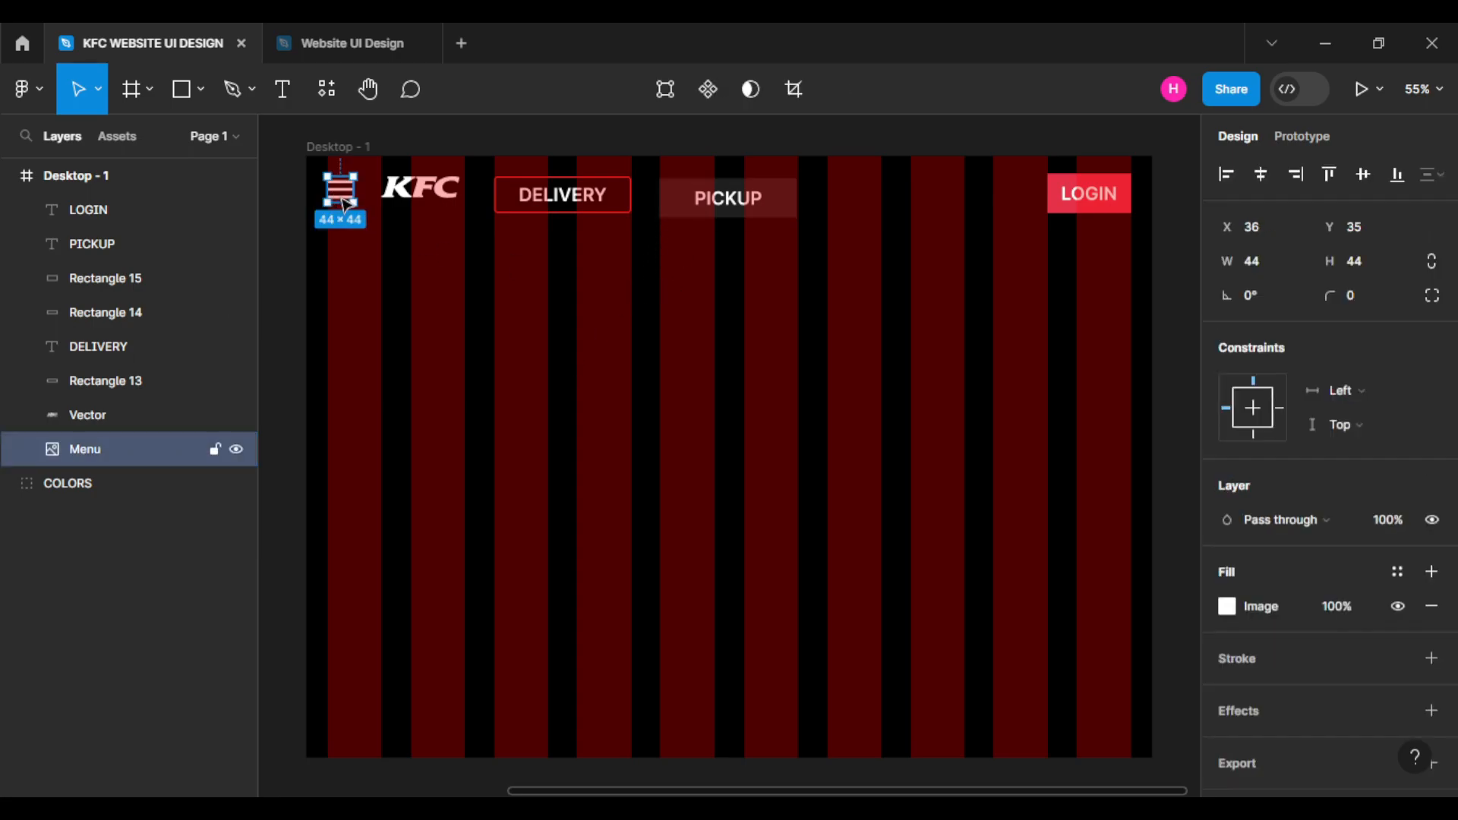
drag(342, 200, 344, 201)
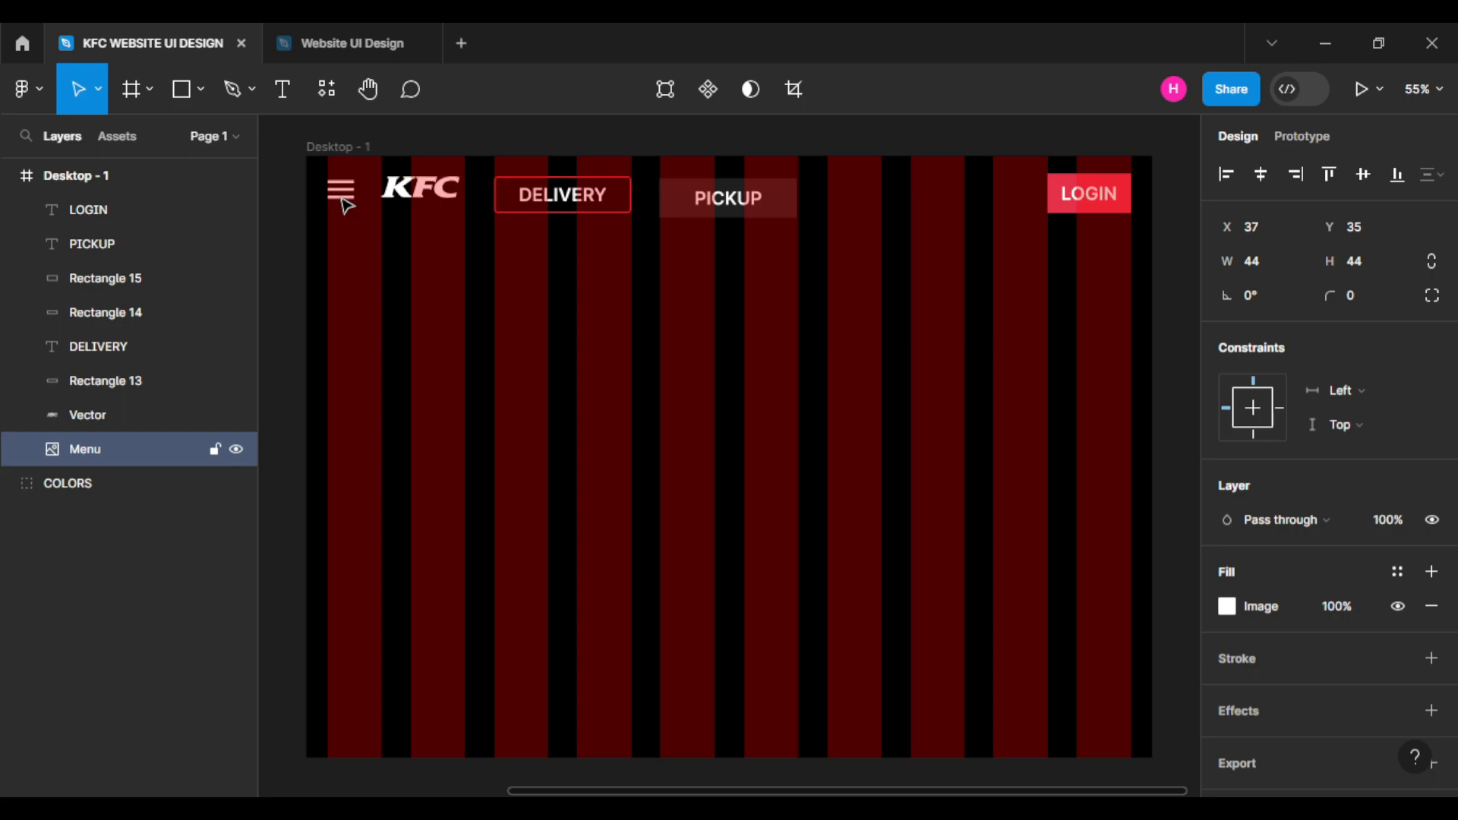
click(694, 385)
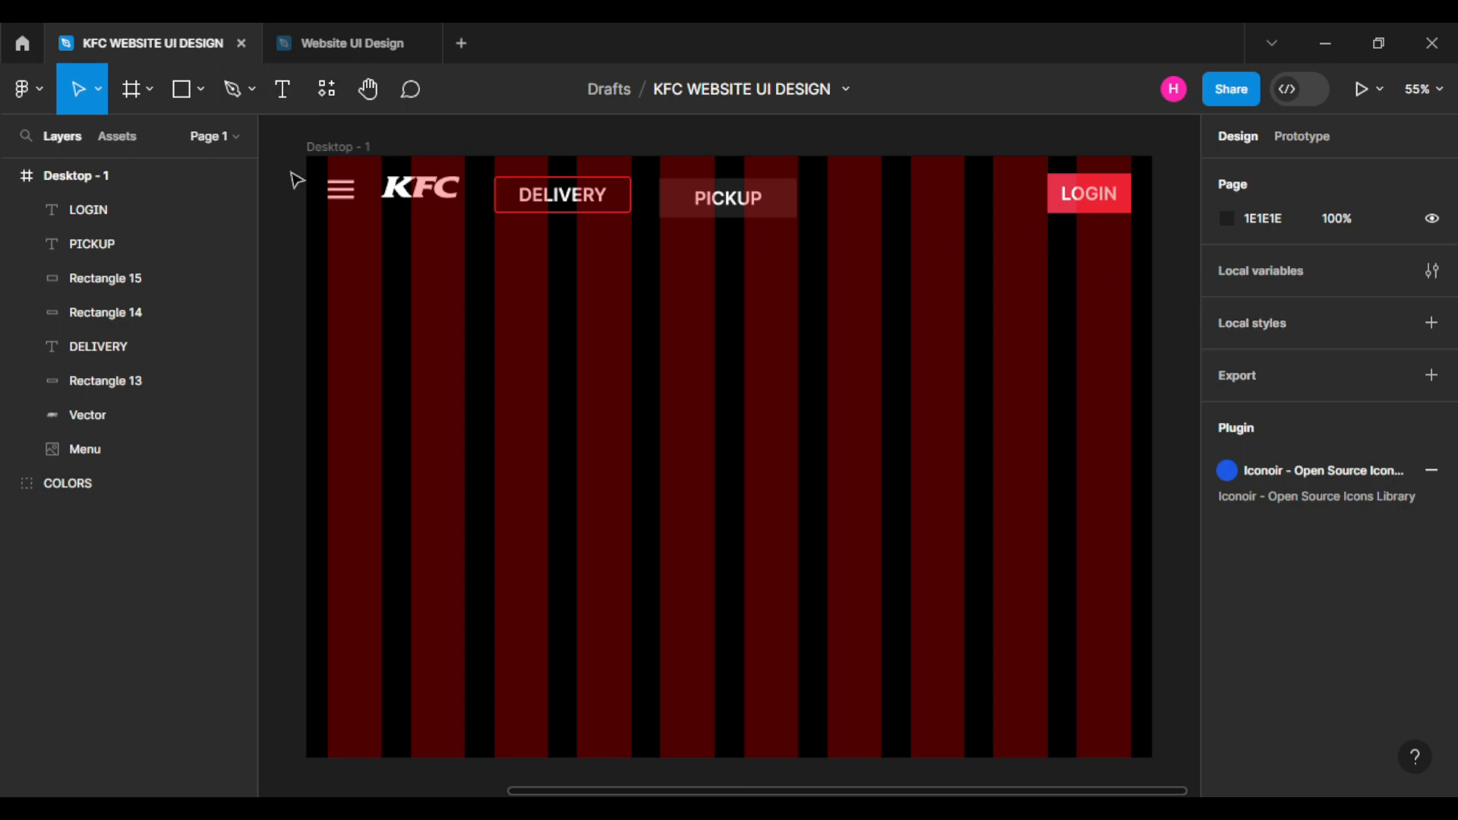
Remove the column layout grid from the Desktop - 1 frame.
click(403, 154)
click(1431, 505)
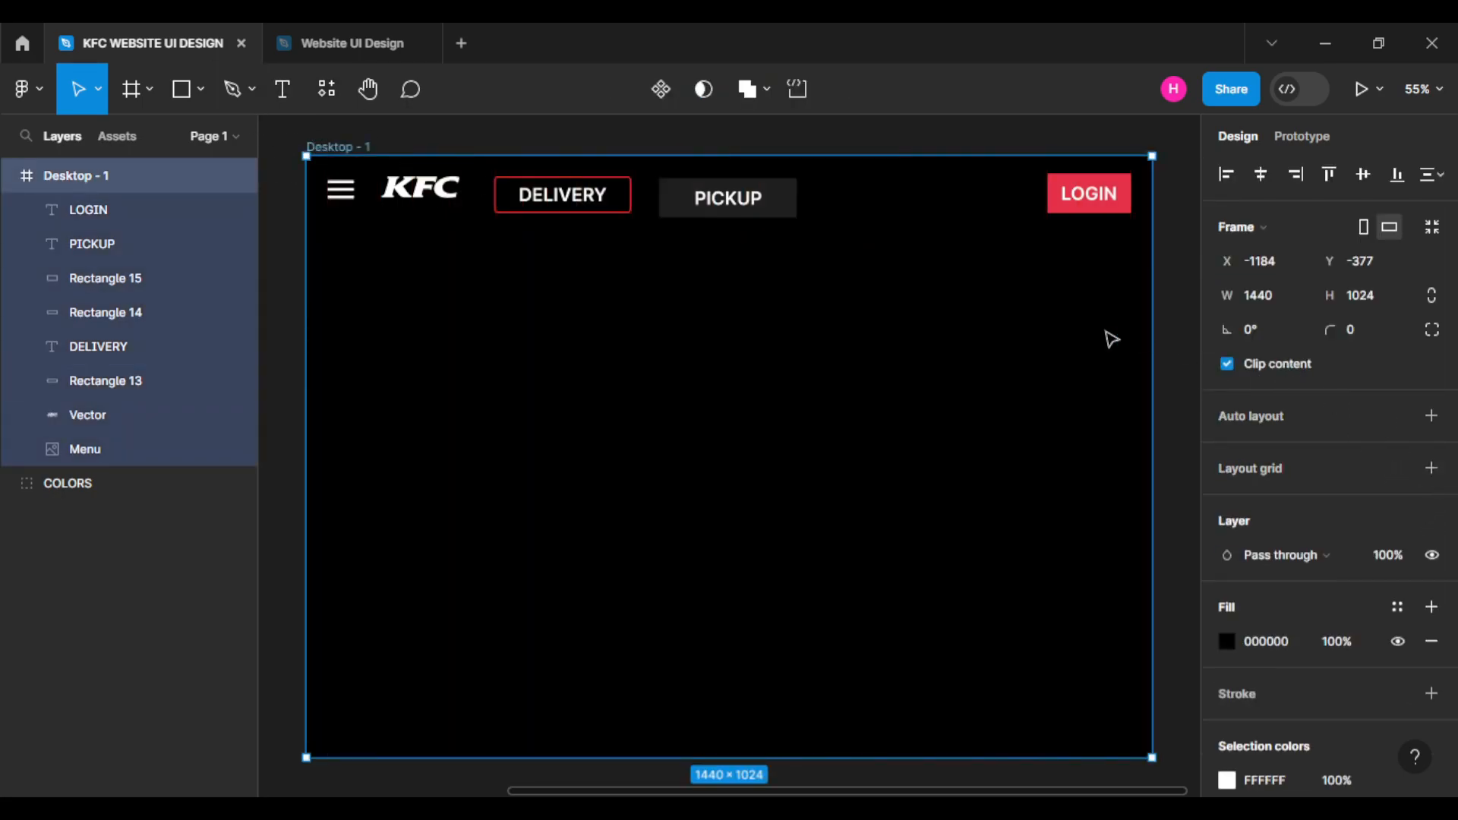
click(722, 345)
Lighten the dark fill of the rectangle behind PICKUP to a slightly brighter grey.
click(789, 212)
click(1226, 606)
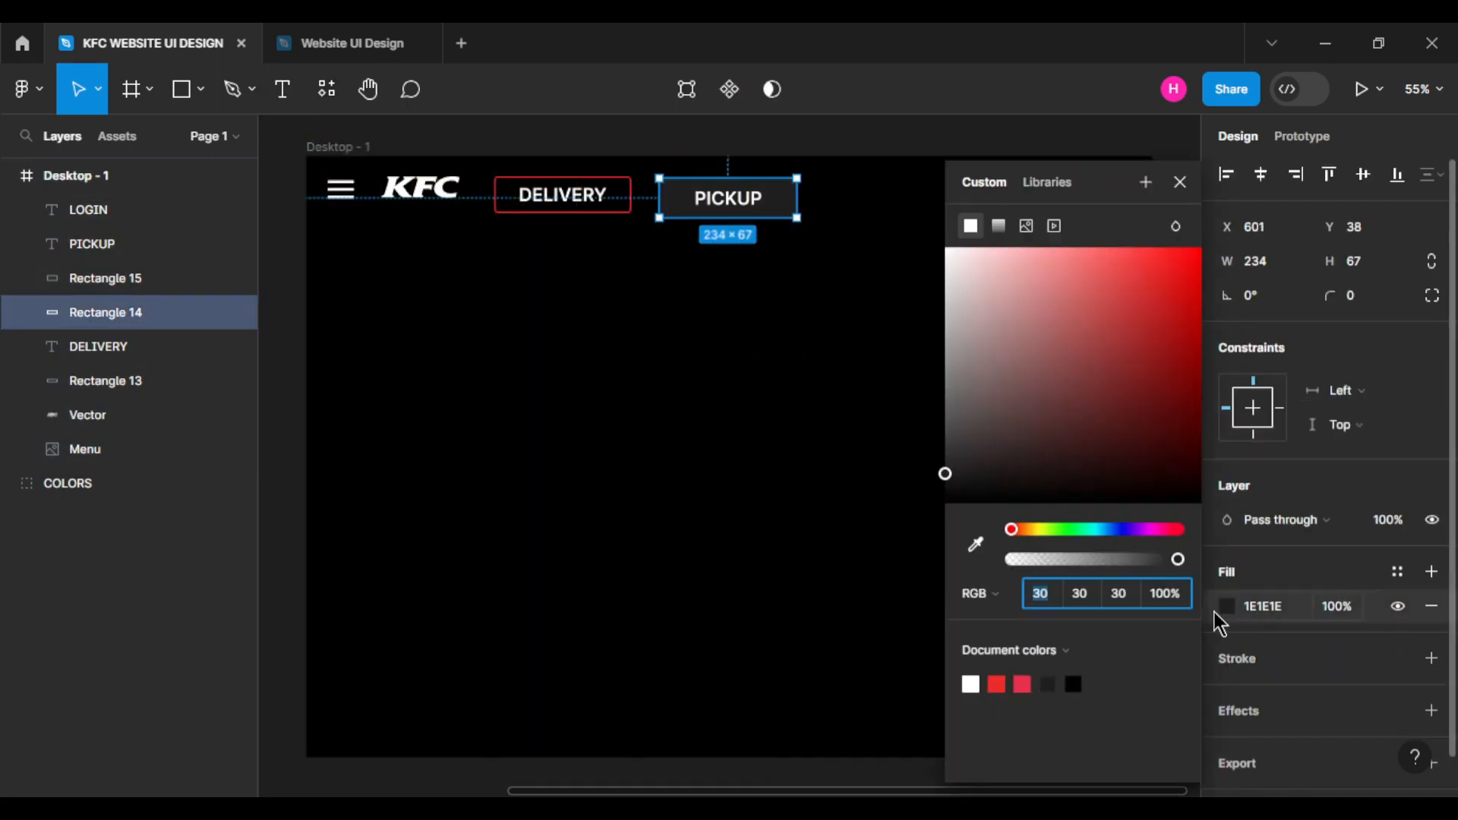
mouse_move(951, 475)
mouse_down()
mouse_move(962, 454)
mouse_move(963, 466)
mouse_up()
click(868, 374)
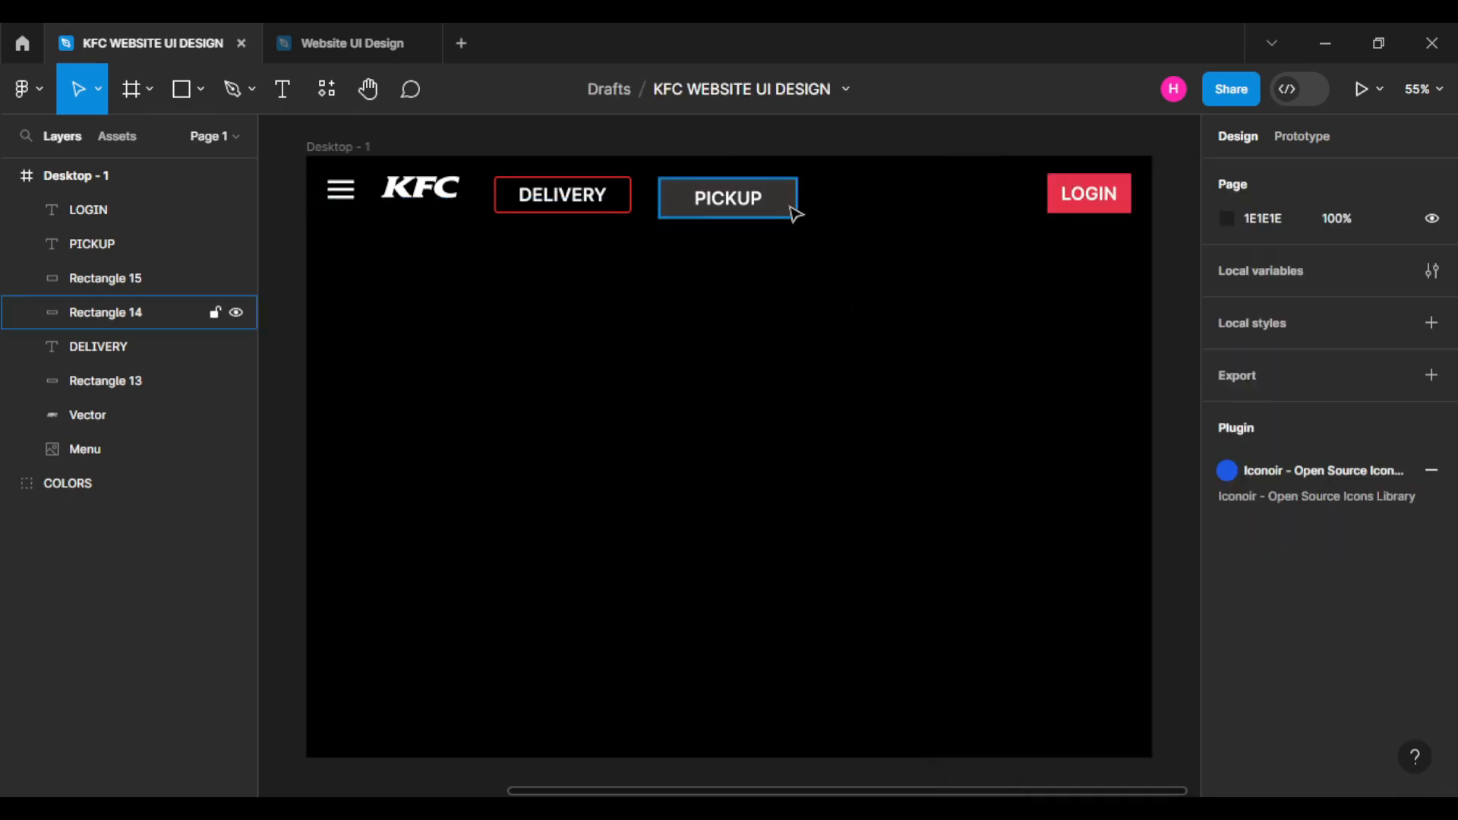
click(790, 211)
click(761, 354)
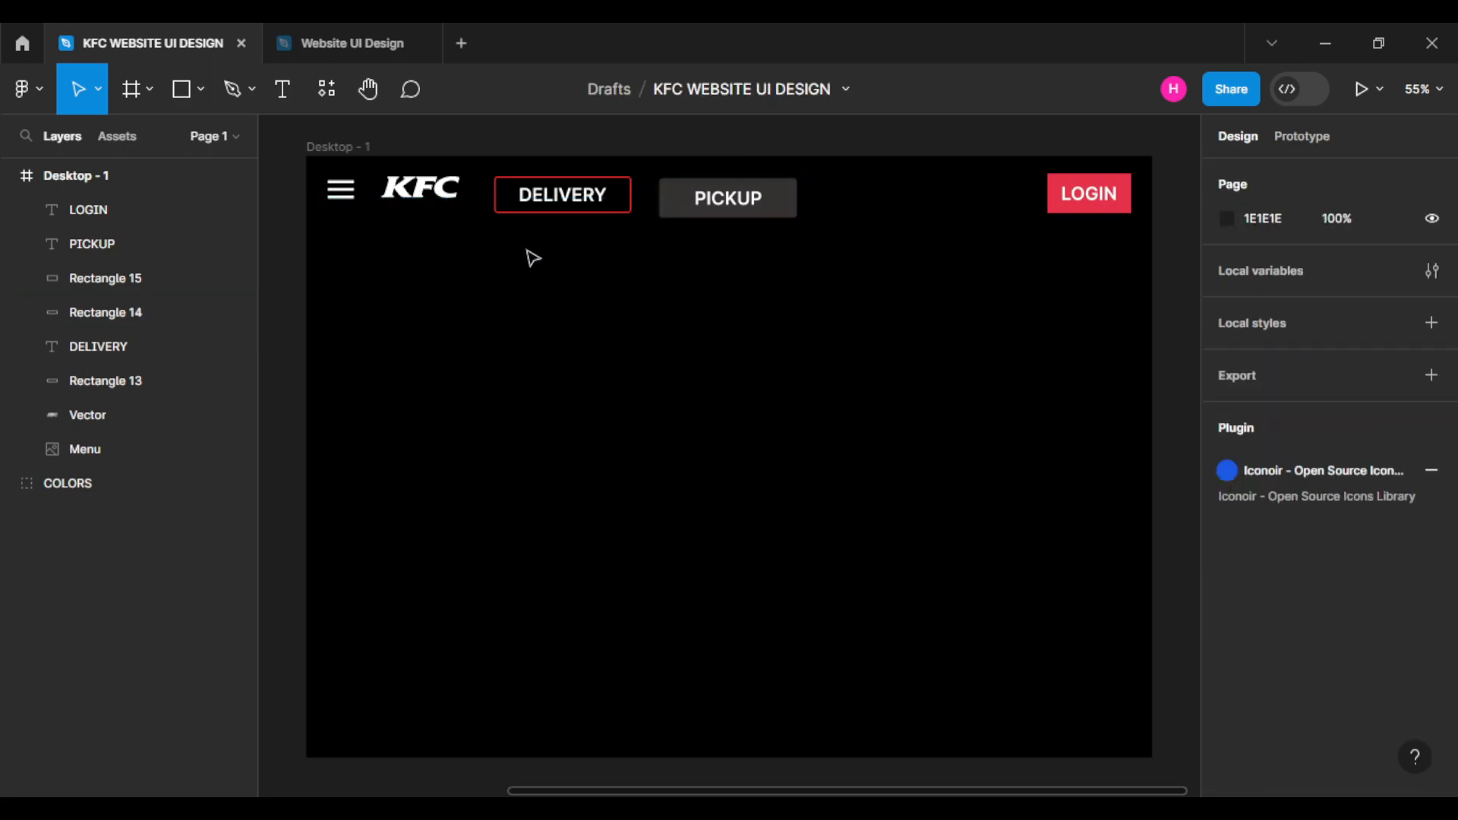
Set the font size of the DELIVERY, PICKUP and LOGIN texts to 22.
click(568, 206)
click(1389, 647)
text(22)
click(762, 455)
click(741, 201)
click(1378, 644)
text(18)
click(1139, 618)
click(1101, 199)
click(1397, 642)
text(18)
click(1035, 486)
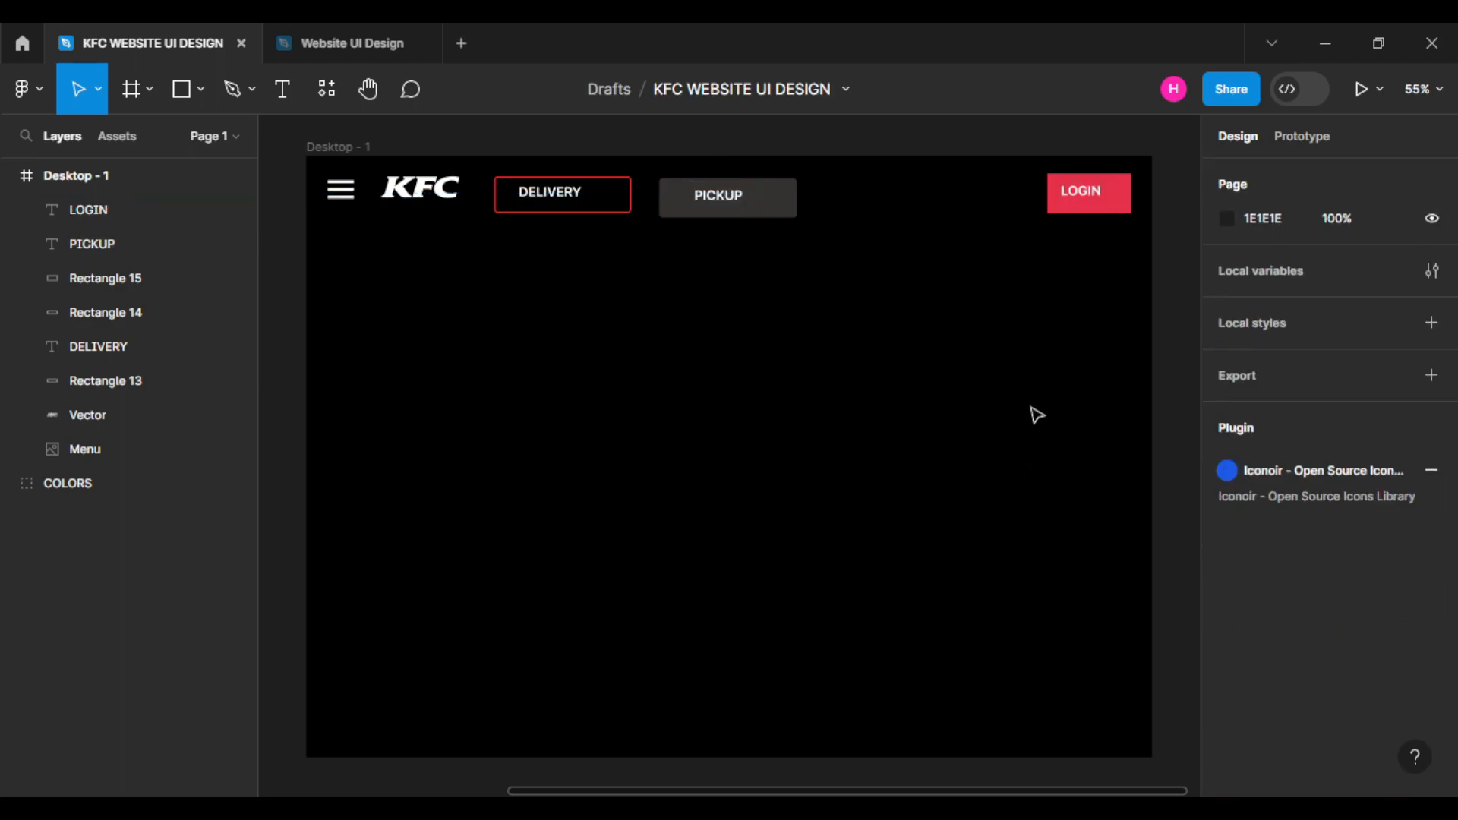
Reduce the height of the red LOGIN rectangle to 50.
click(1117, 209)
drag(1109, 214, 1109, 203)
click(1116, 280)
Centre the LOGIN text horizontally and vertically on its red rectangle.
click(1123, 202)
shift+click(1090, 194)
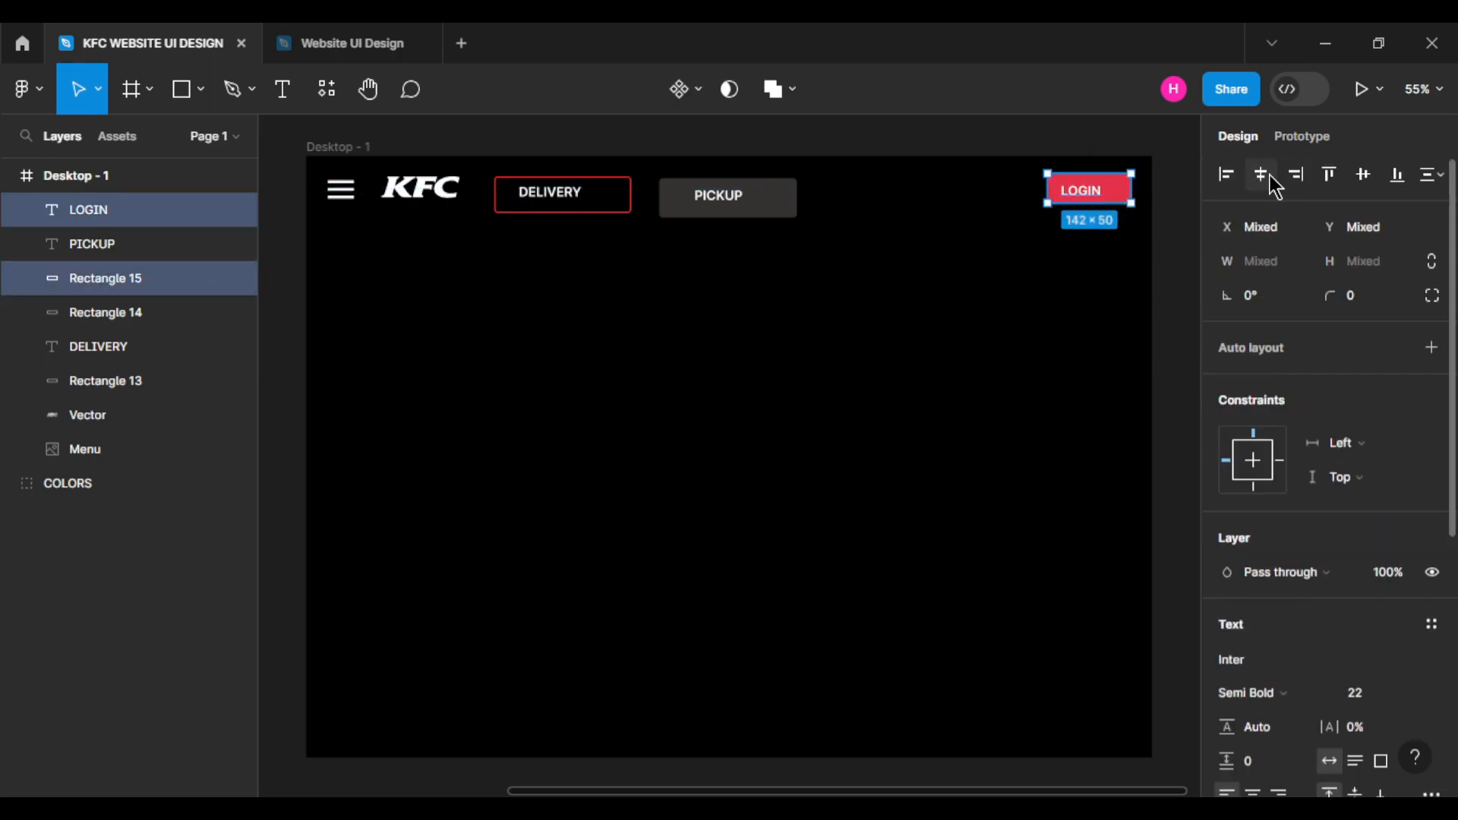
click(1266, 179)
click(1363, 178)
click(1037, 299)
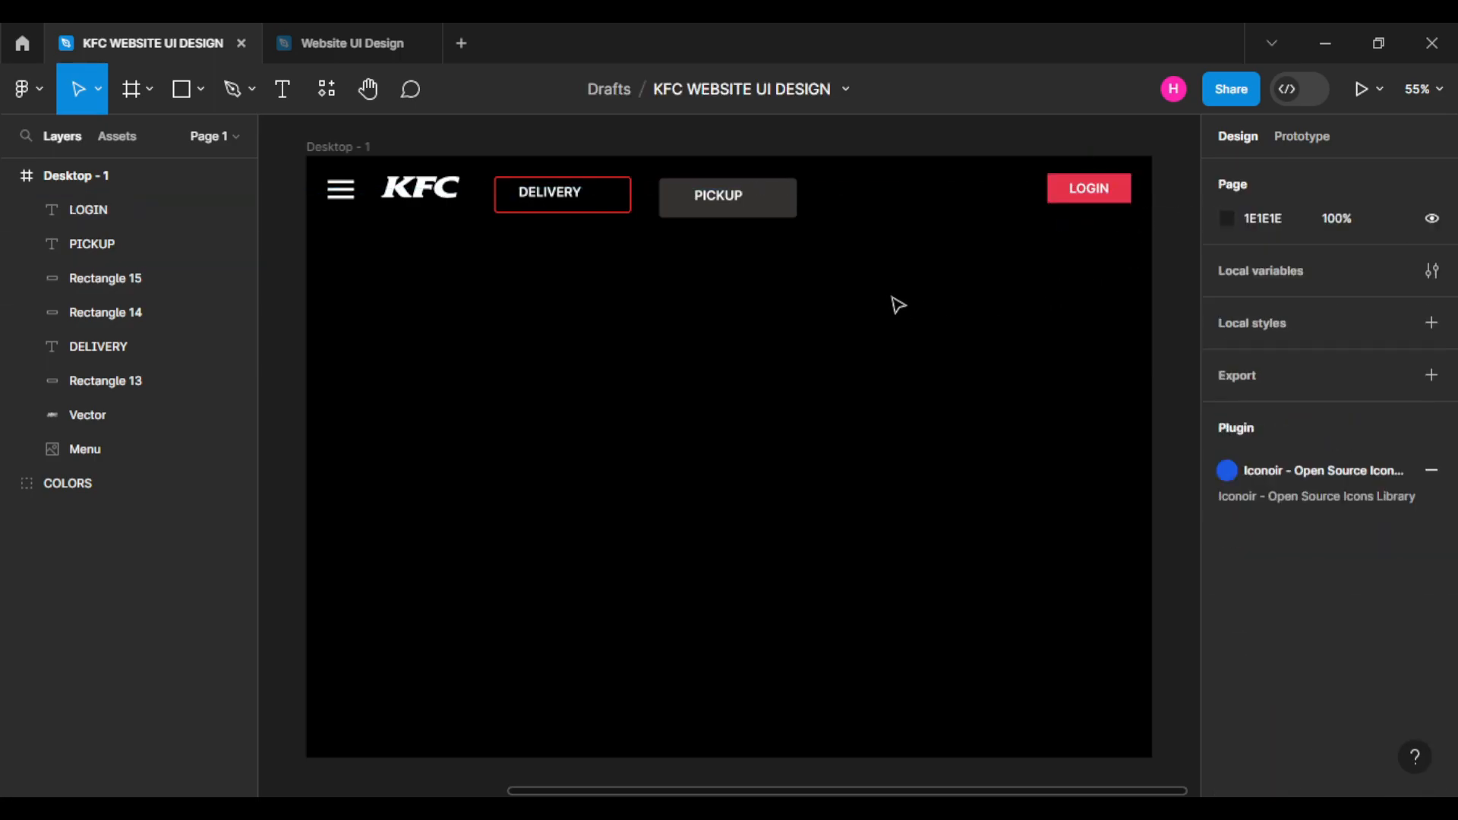
Align the vertical centres of the DELIVERY text and its outlined rectangle.
click(759, 221)
click(760, 262)
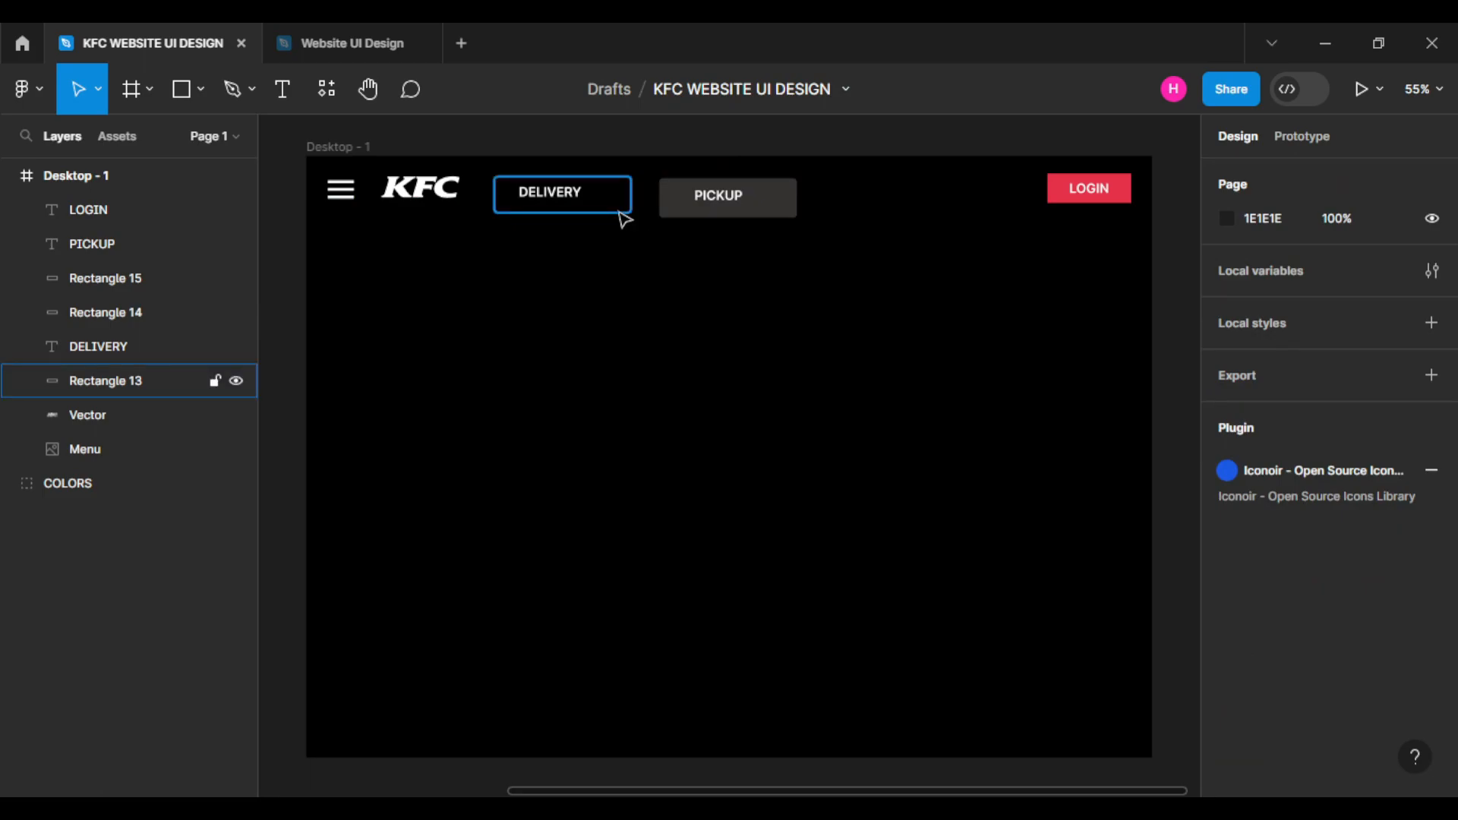
drag(624, 221, 486, 171)
click(1363, 178)
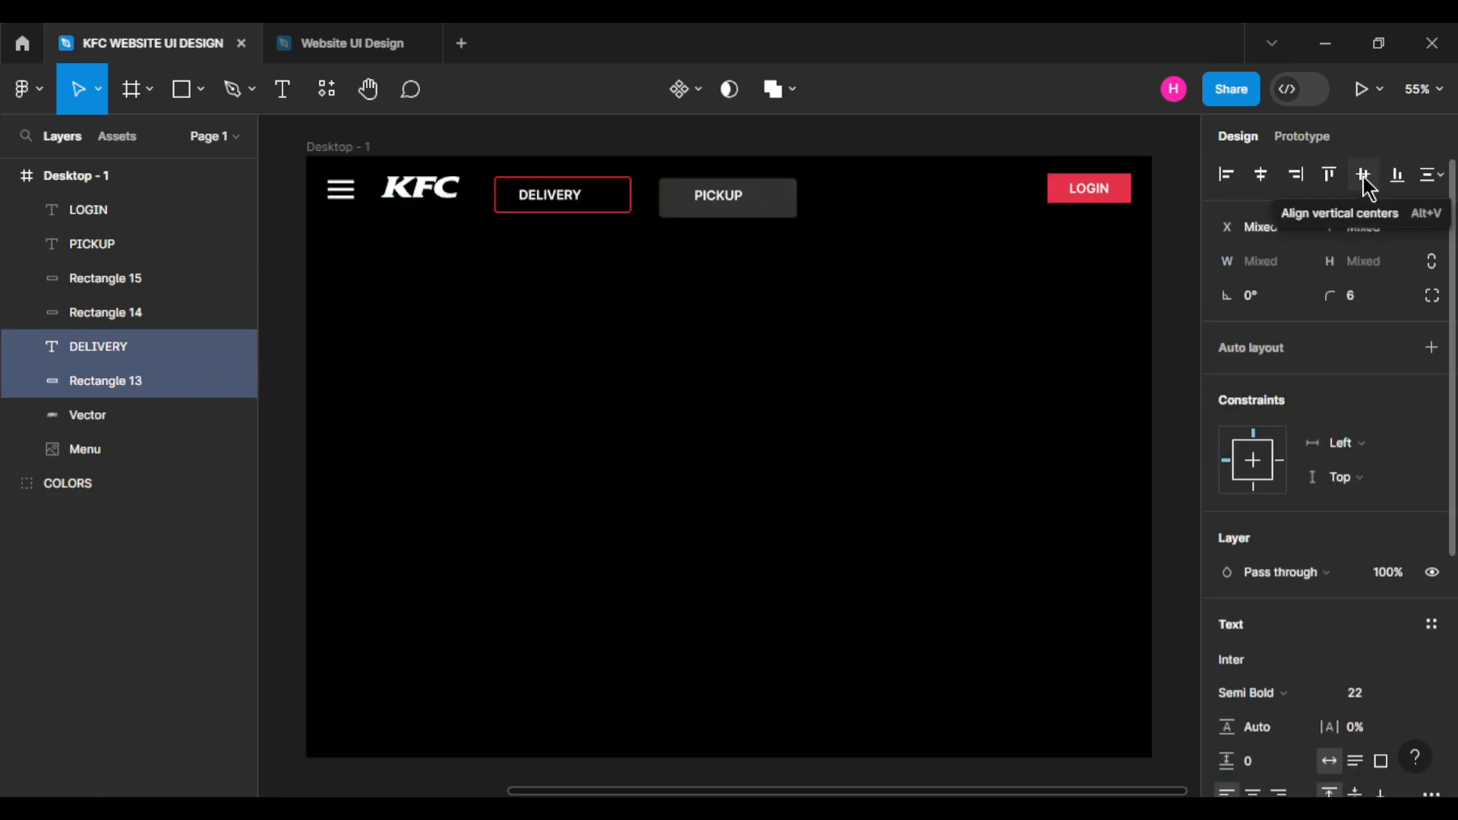
click(565, 285)
Shift the DELIVERY text toward the right end of its outlined rectangle.
click(551, 196)
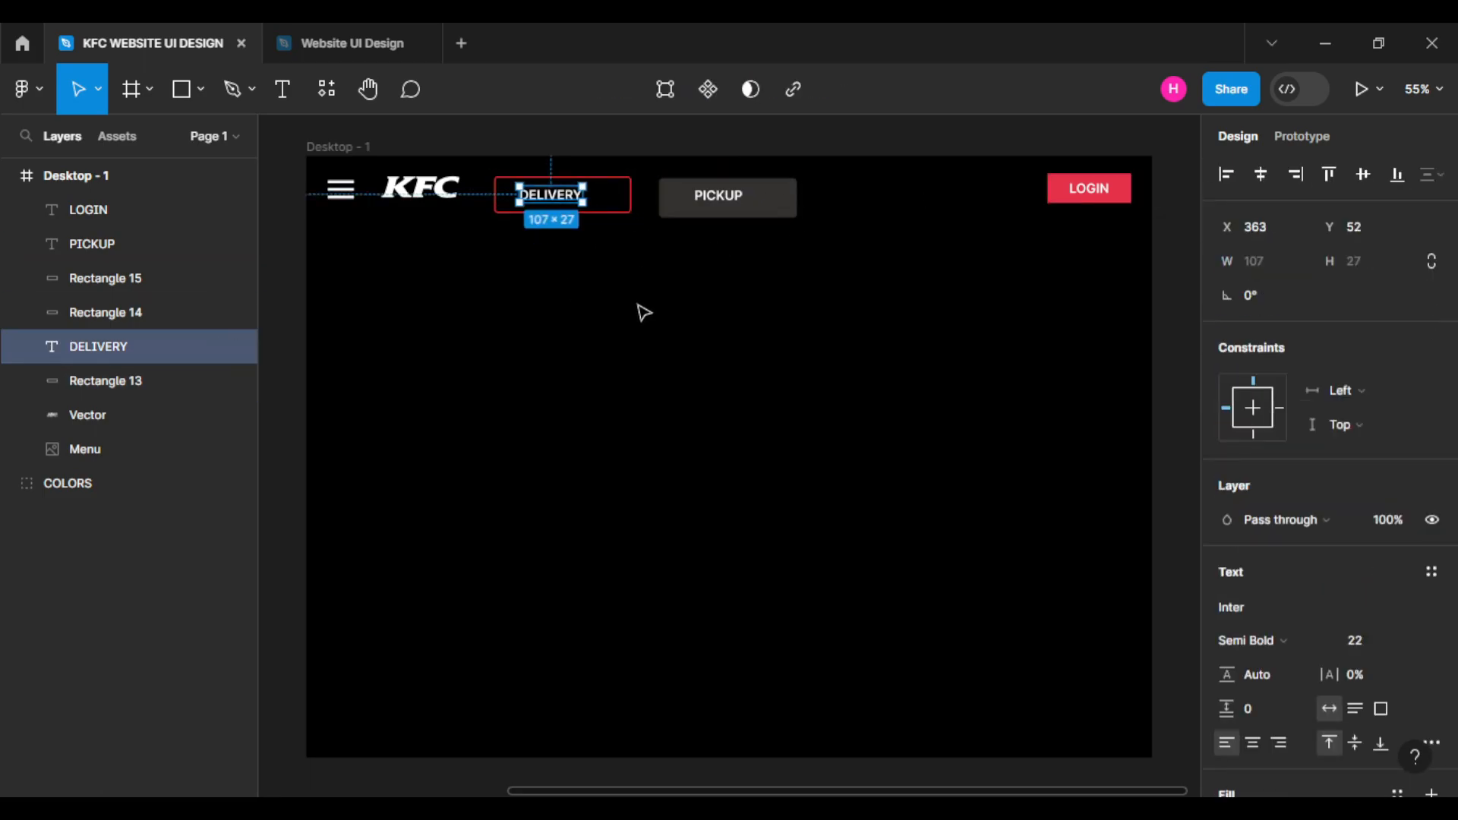
key(shift+Right)
key(Right)
click(649, 305)
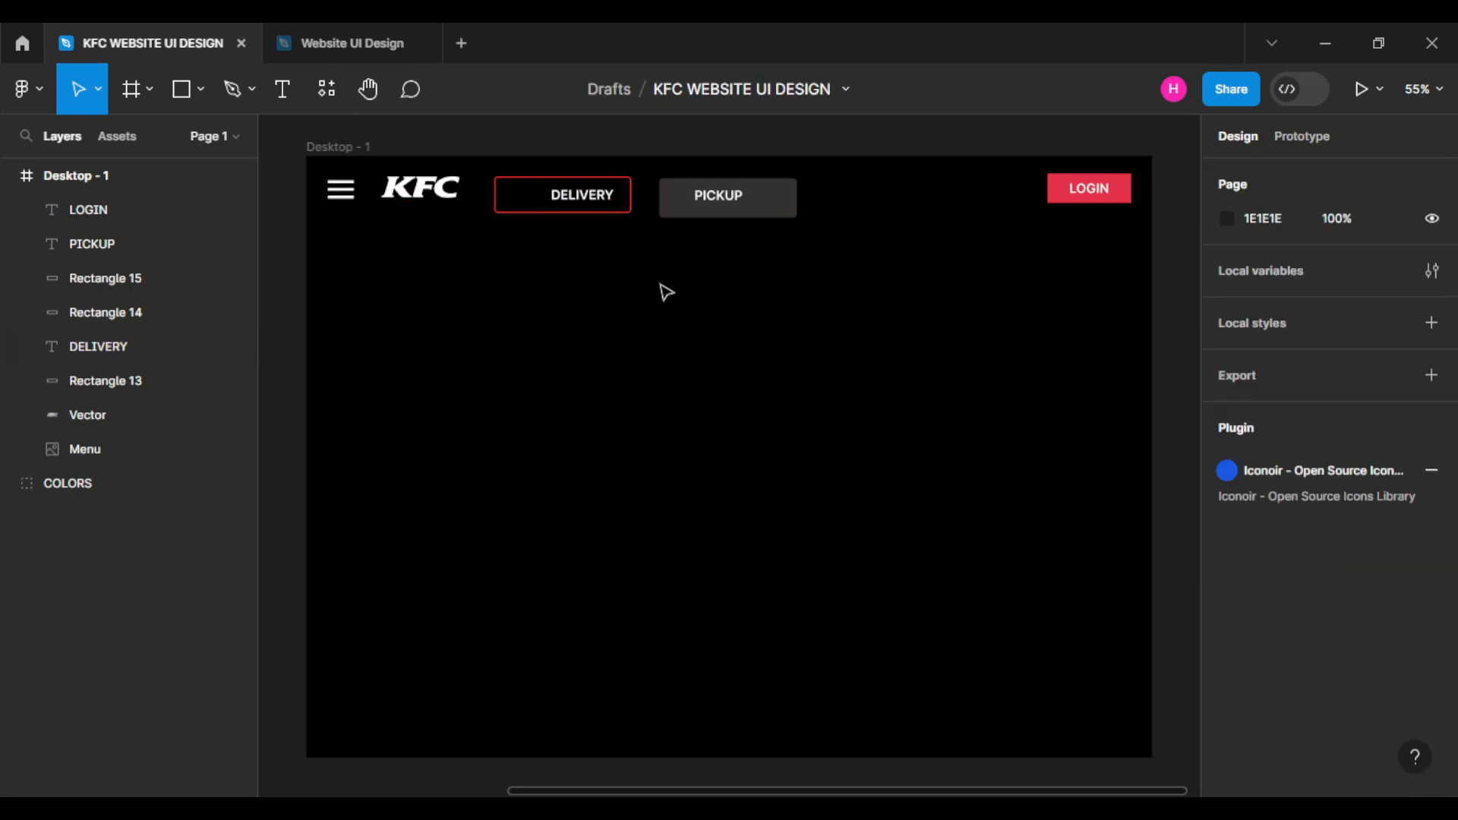
Align the vertical centres of the PICKUP text and its grey rectangle.
click(726, 215)
shift+click(727, 201)
click(1363, 176)
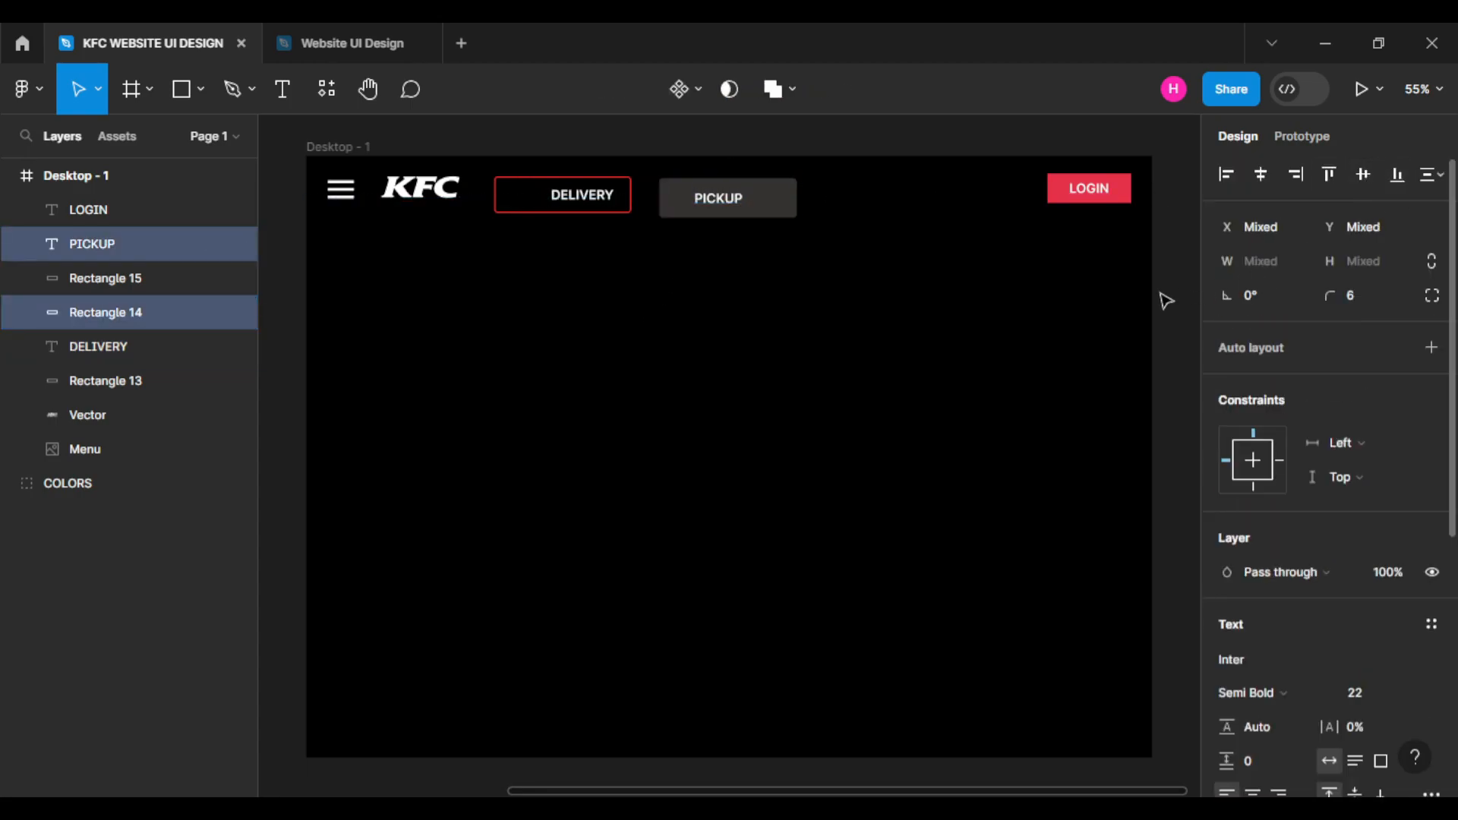
click(861, 337)
Shift the PICKUP text toward the right end of its grey rectangle, to X 715.
click(729, 201)
key(shift+Right)
key(shift+Right)
key(shift+Right)
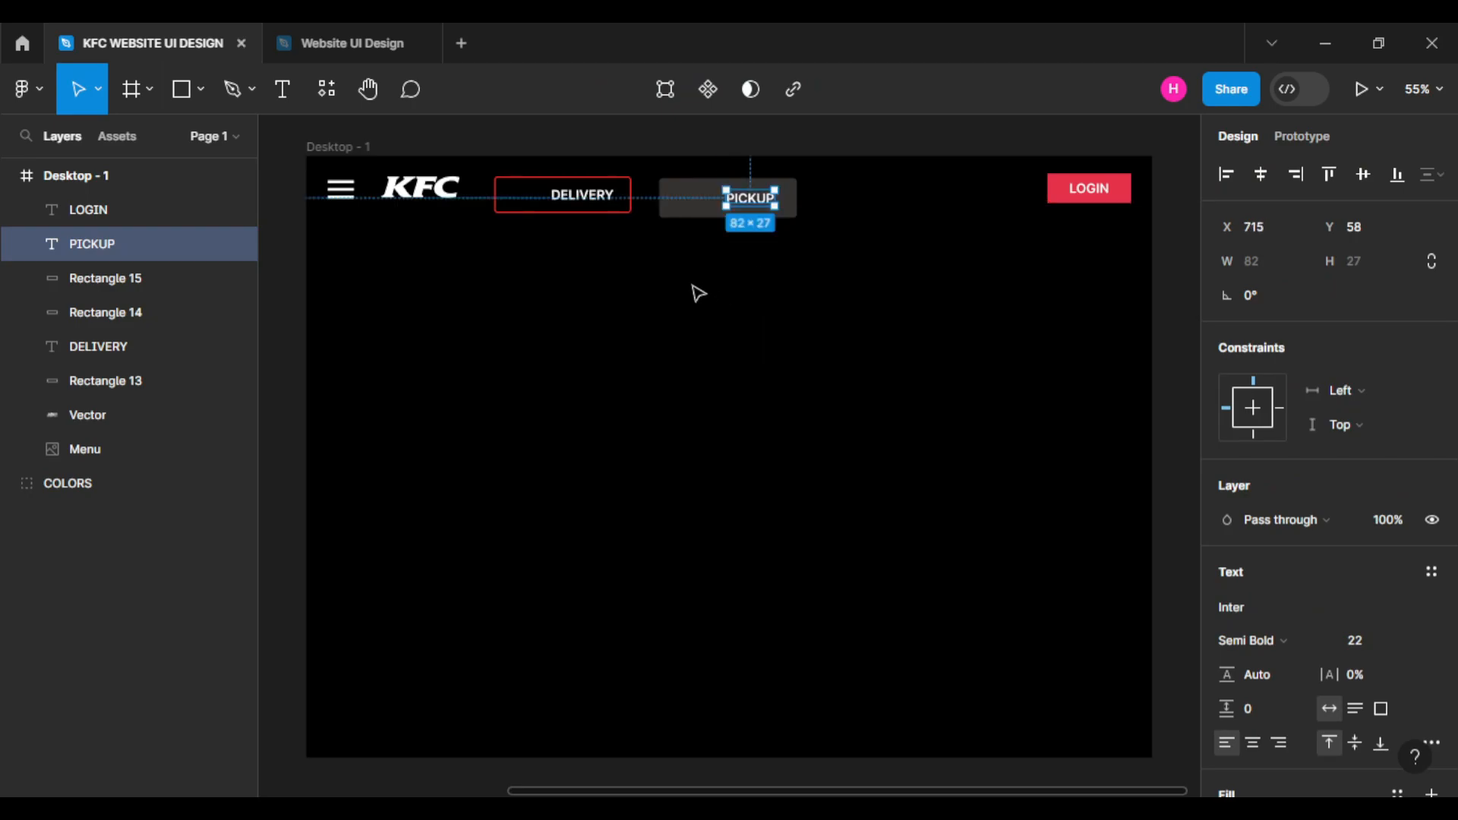
click(693, 293)
click(592, 198)
click(457, 234)
Copy the Delivery Scooter and Chinese Fried Rice icons from the Website UI Design file and paste them into the Desktop - 1 frame.
click(352, 38)
click(631, 234)
drag(632, 234, 705, 176)
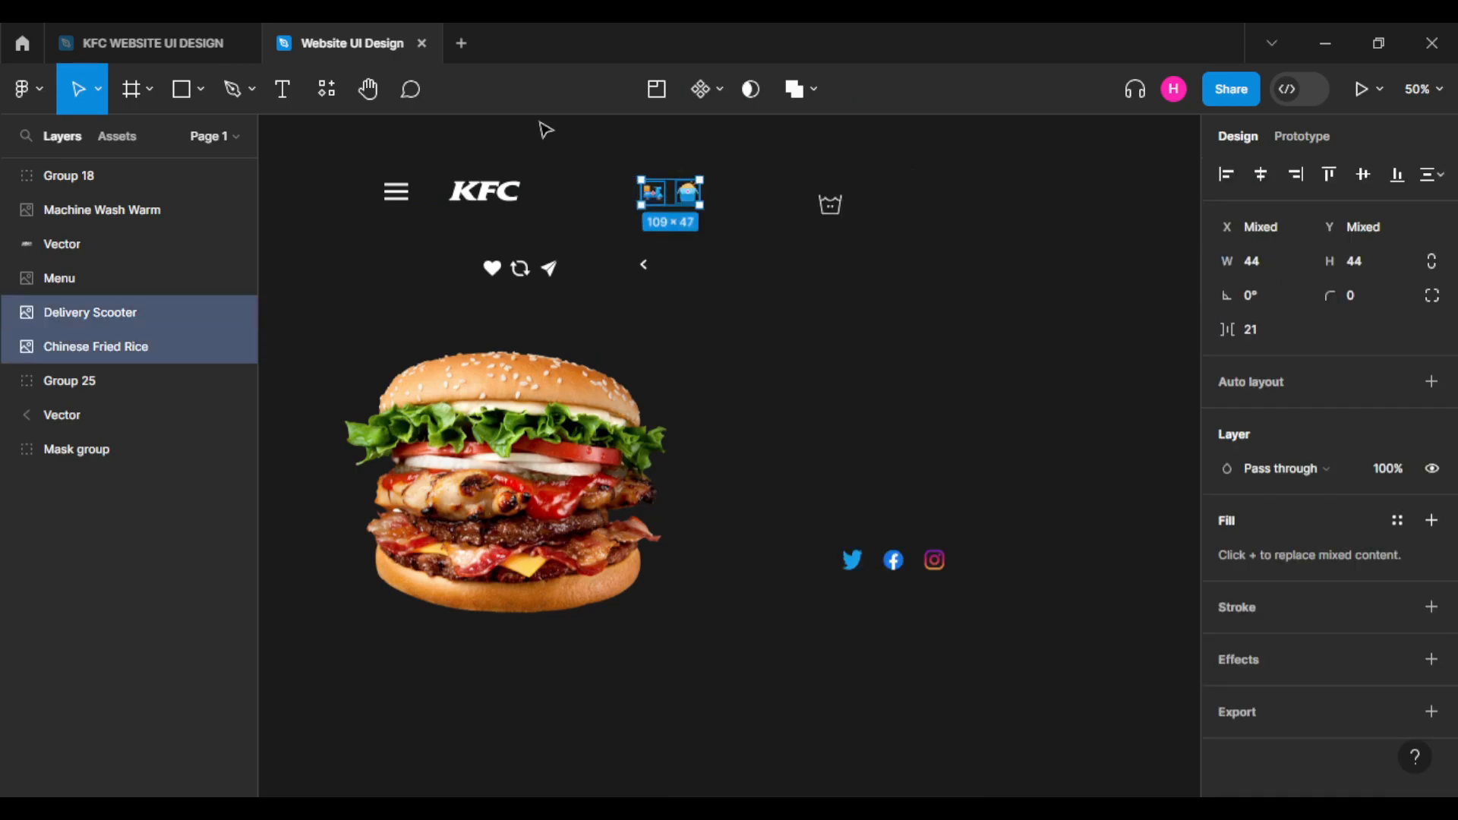
key(ctrl+shift+Tab)
right_click(616, 309)
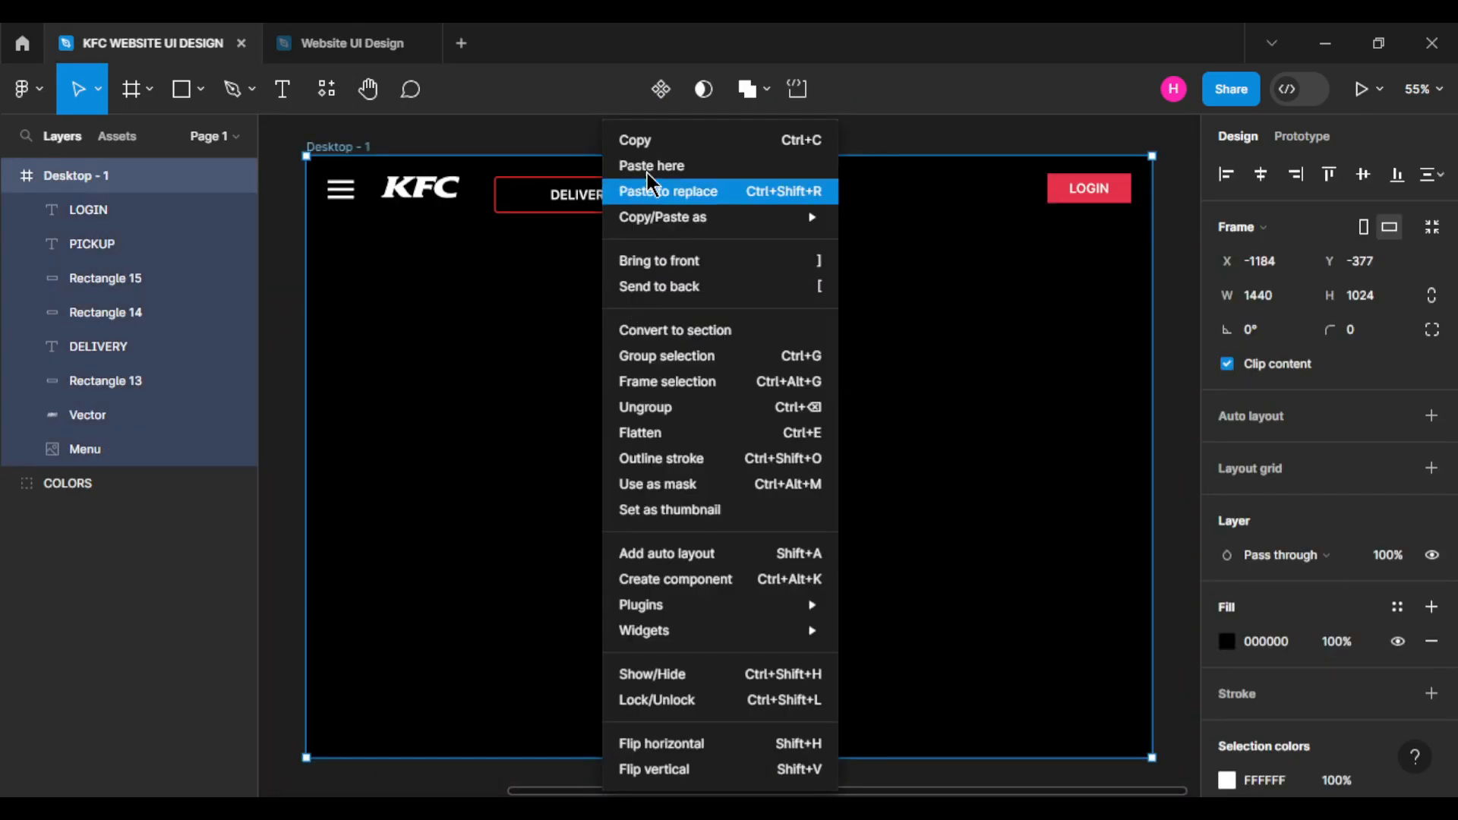
click(694, 165)
click(707, 406)
Place the scooter icon left of the DELIVERY text inside its rectangle and nudge icon and text together into position.
drag(632, 318, 533, 202)
click(562, 290)
click(523, 194)
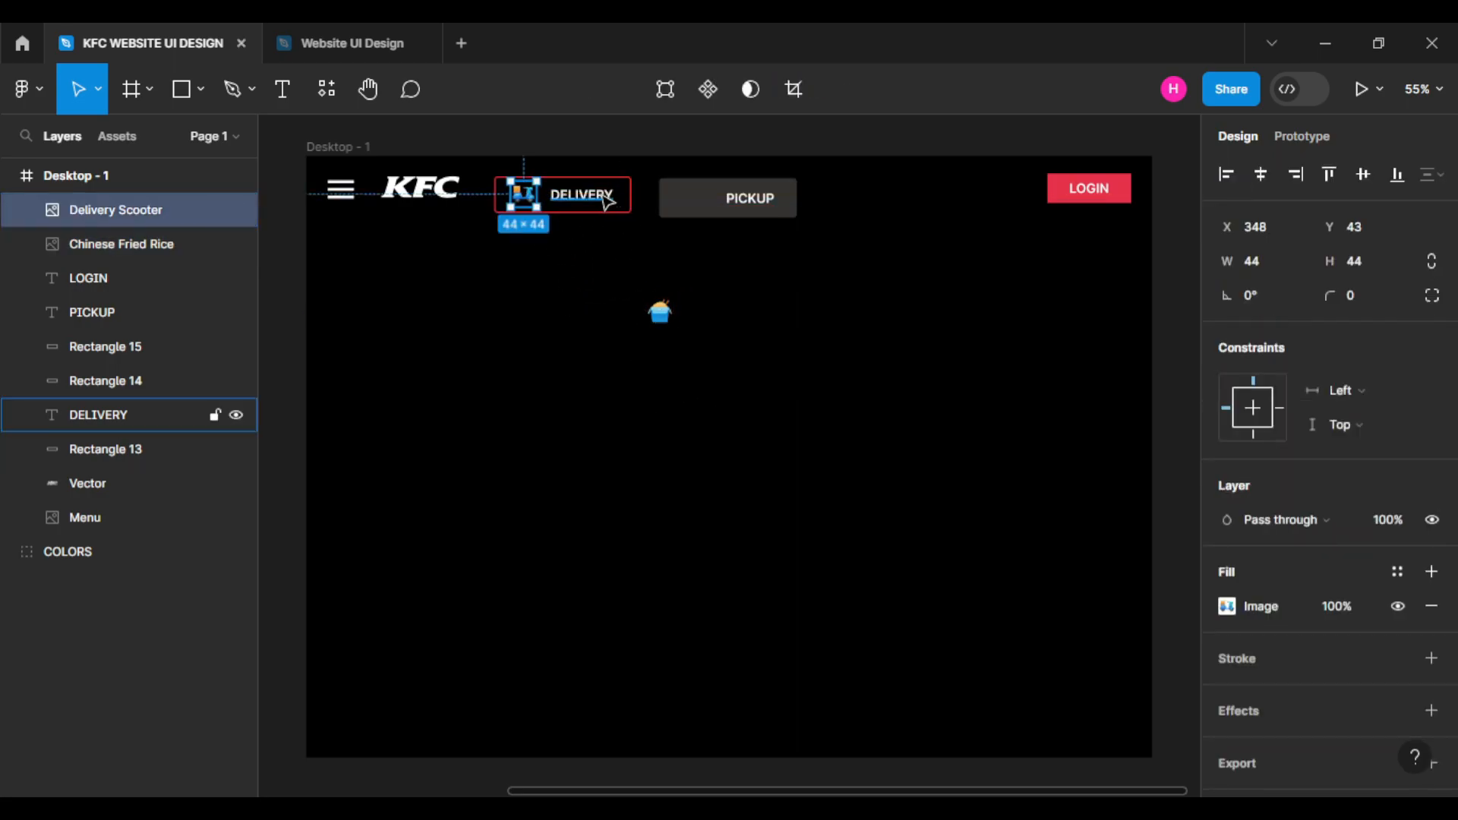
shift+click(605, 201)
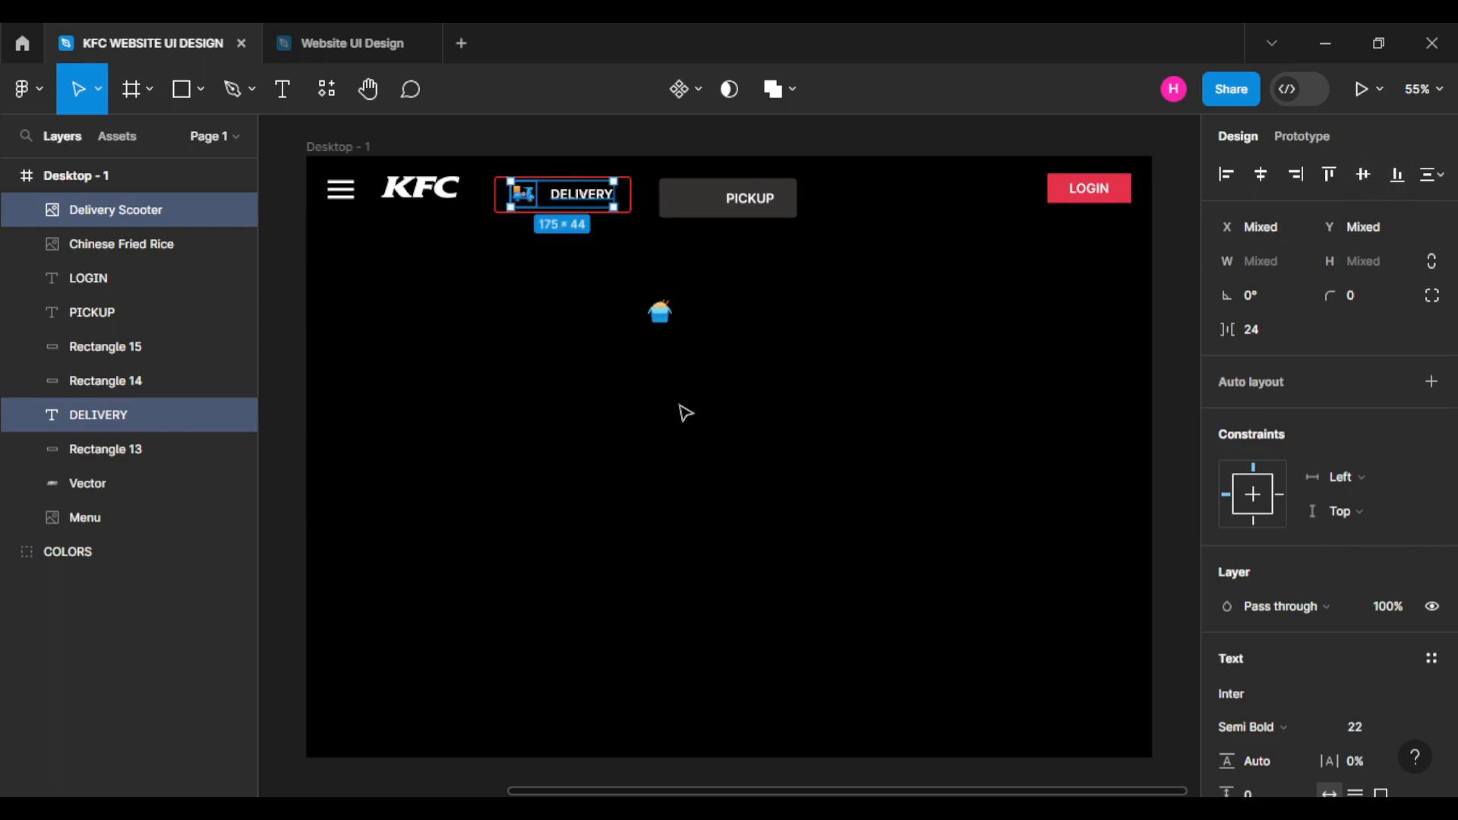
key(Down)
key(Left)
click(703, 426)
Place the fried rice icon left of the PICKUP text inside the grey rectangle, at X 625, Y 48.
drag(662, 317, 695, 209)
click(722, 283)
click(691, 202)
shift+click(751, 209)
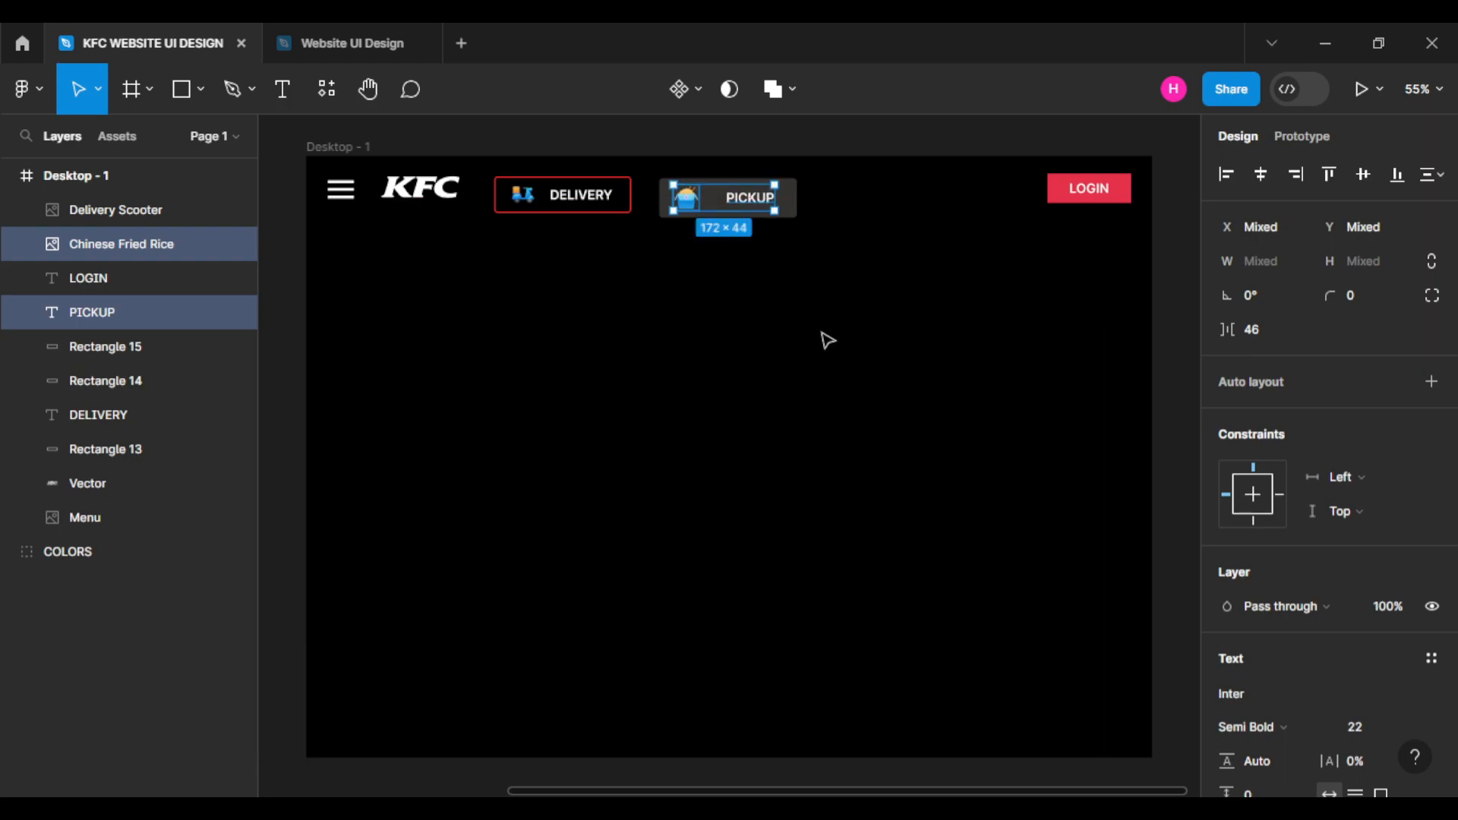
click(759, 331)
Nudge the PICKUP text left, closer to the fried rice icon.
click(692, 206)
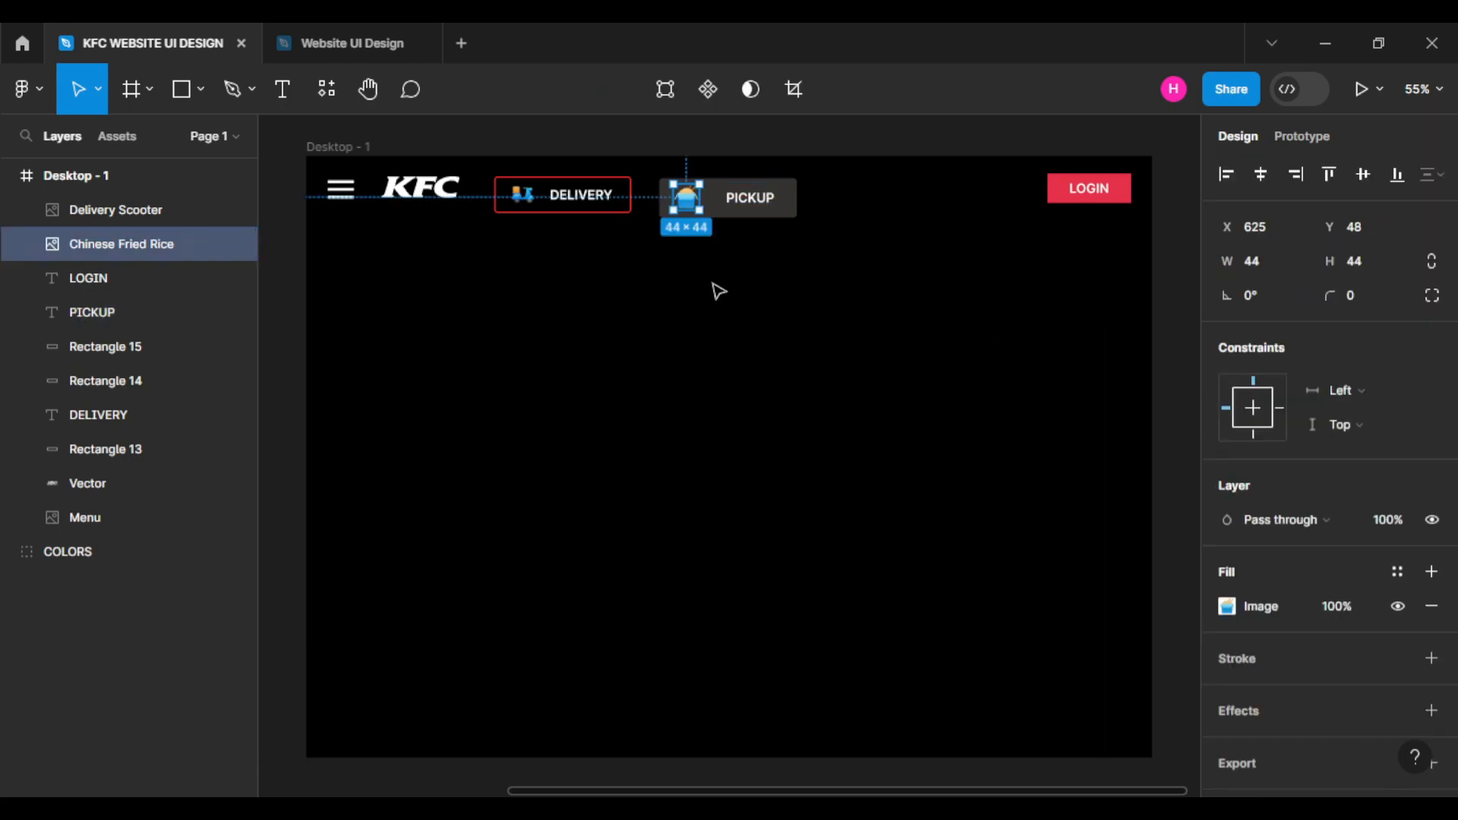
click(716, 284)
click(768, 210)
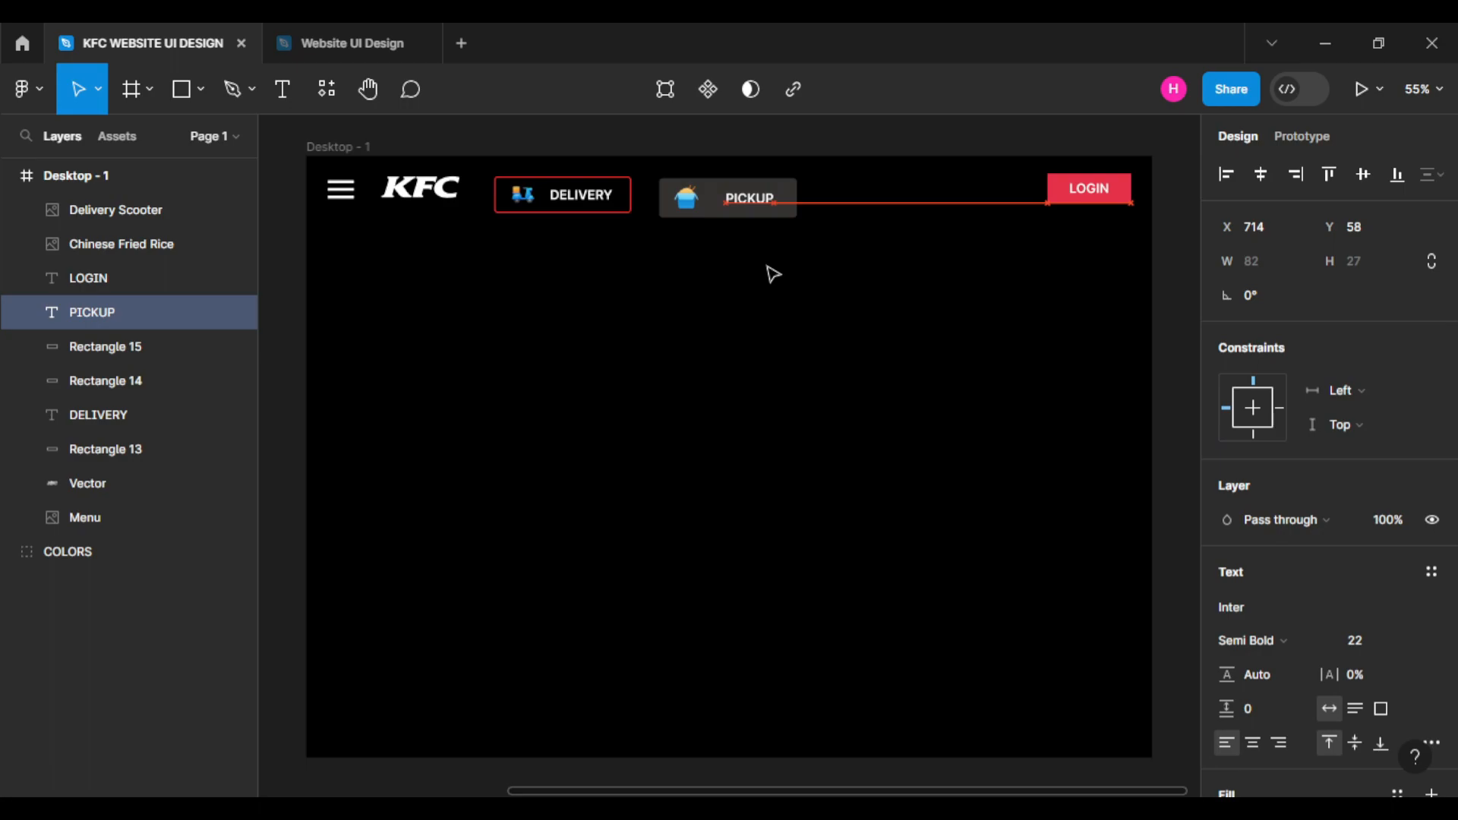
key(Right)
click(773, 273)
click(677, 199)
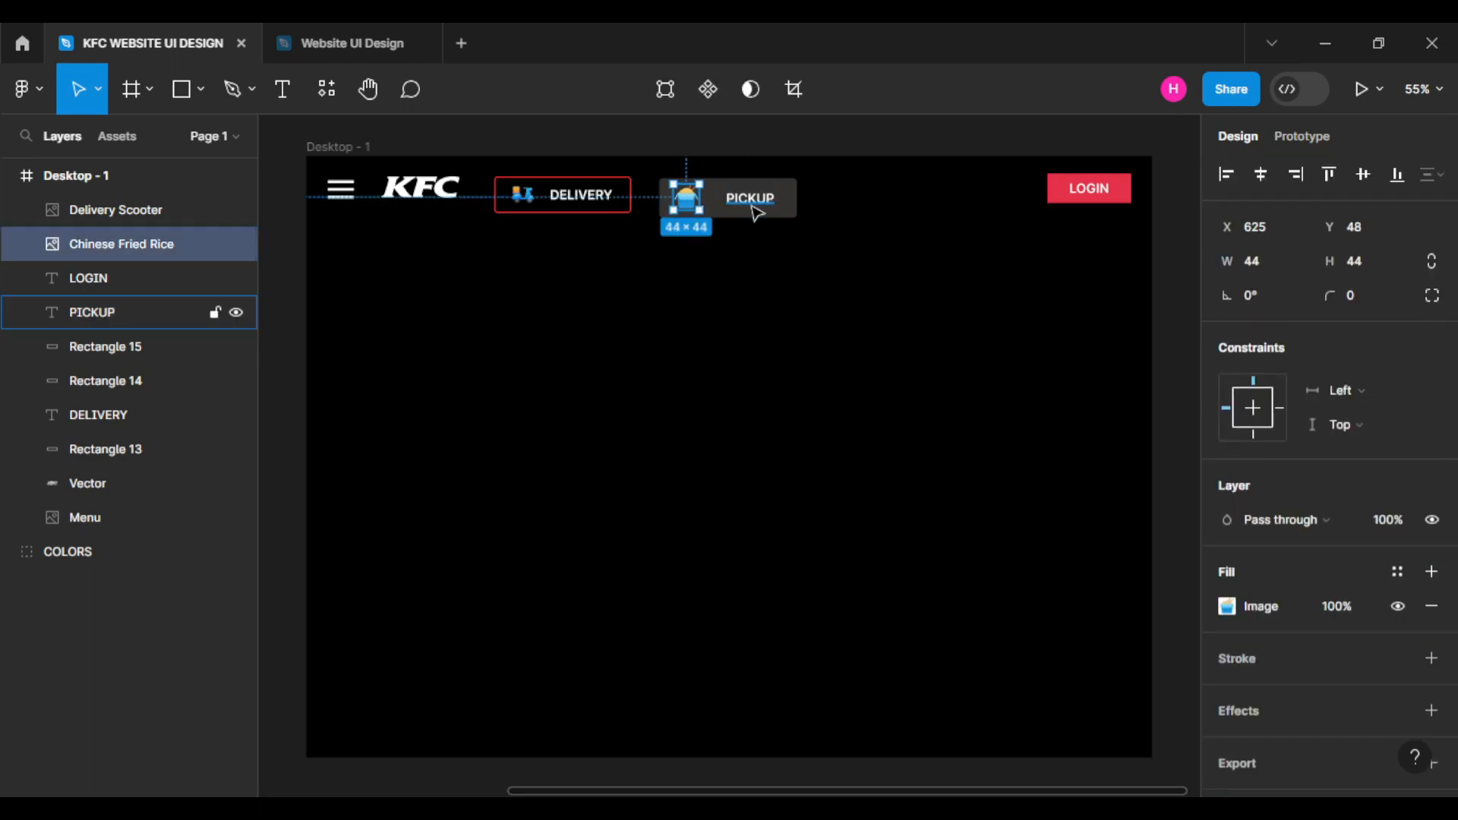
click(748, 199)
key(Left)
click(781, 237)
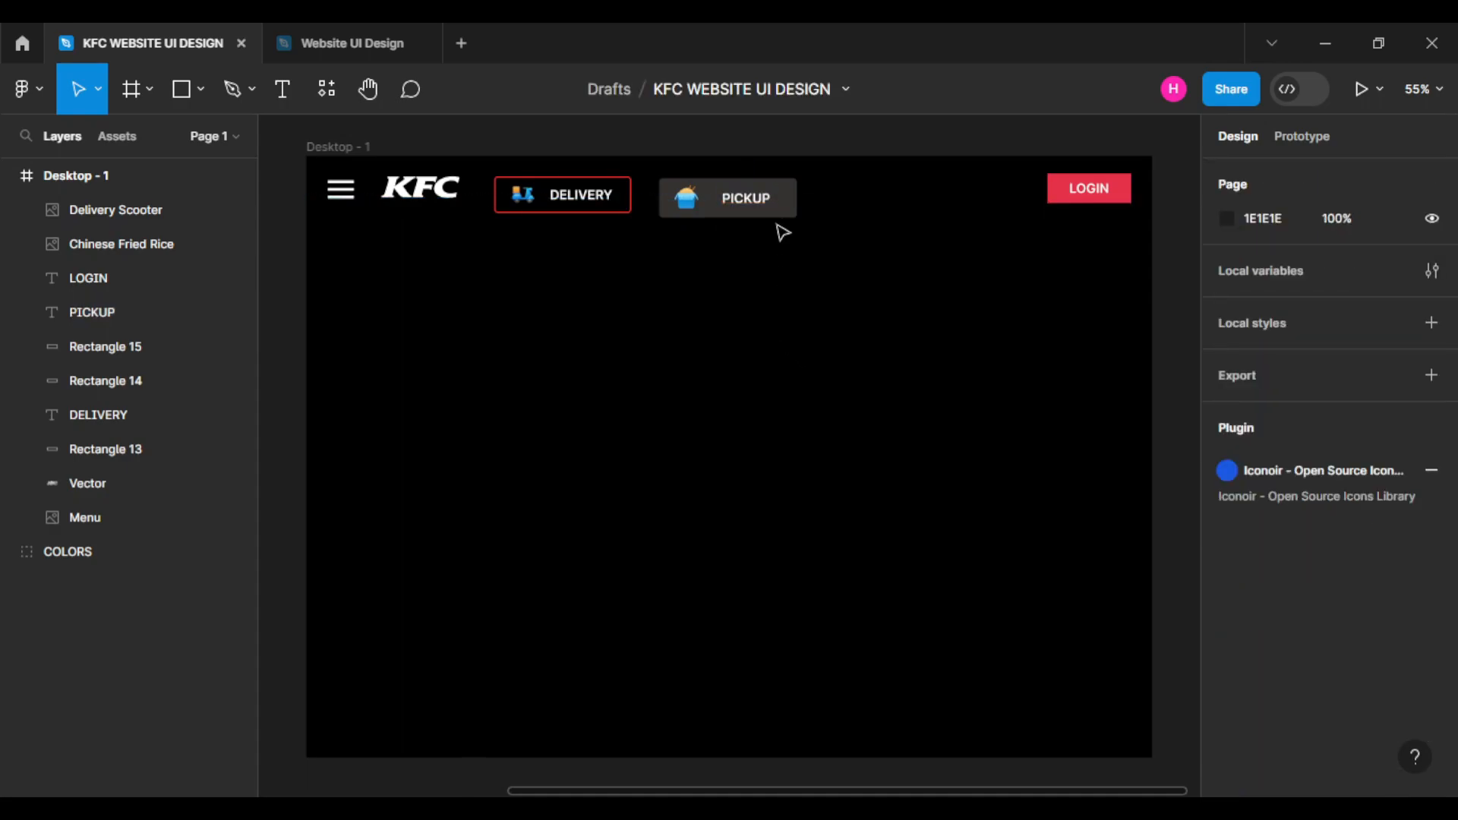
Narrow the grey PICKUP rectangle from its right edge to a width of 208.
click(792, 200)
drag(792, 201, 785, 200)
click(778, 279)
Nudge the fried rice icon to X 622 and the PICKUP text to X 702 within the narrowed rectangle.
click(689, 209)
key(Left)
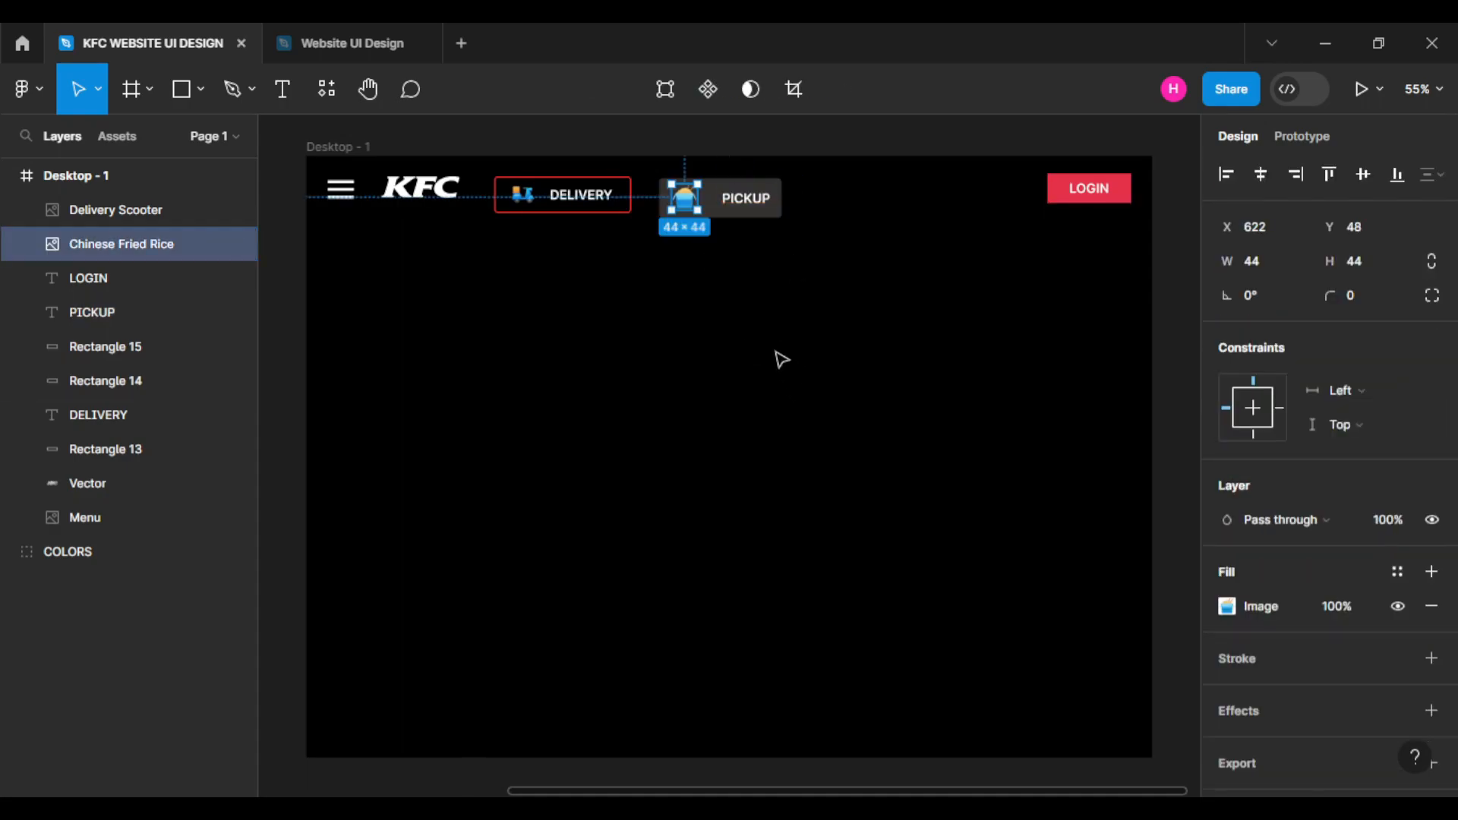
click(784, 374)
click(749, 203)
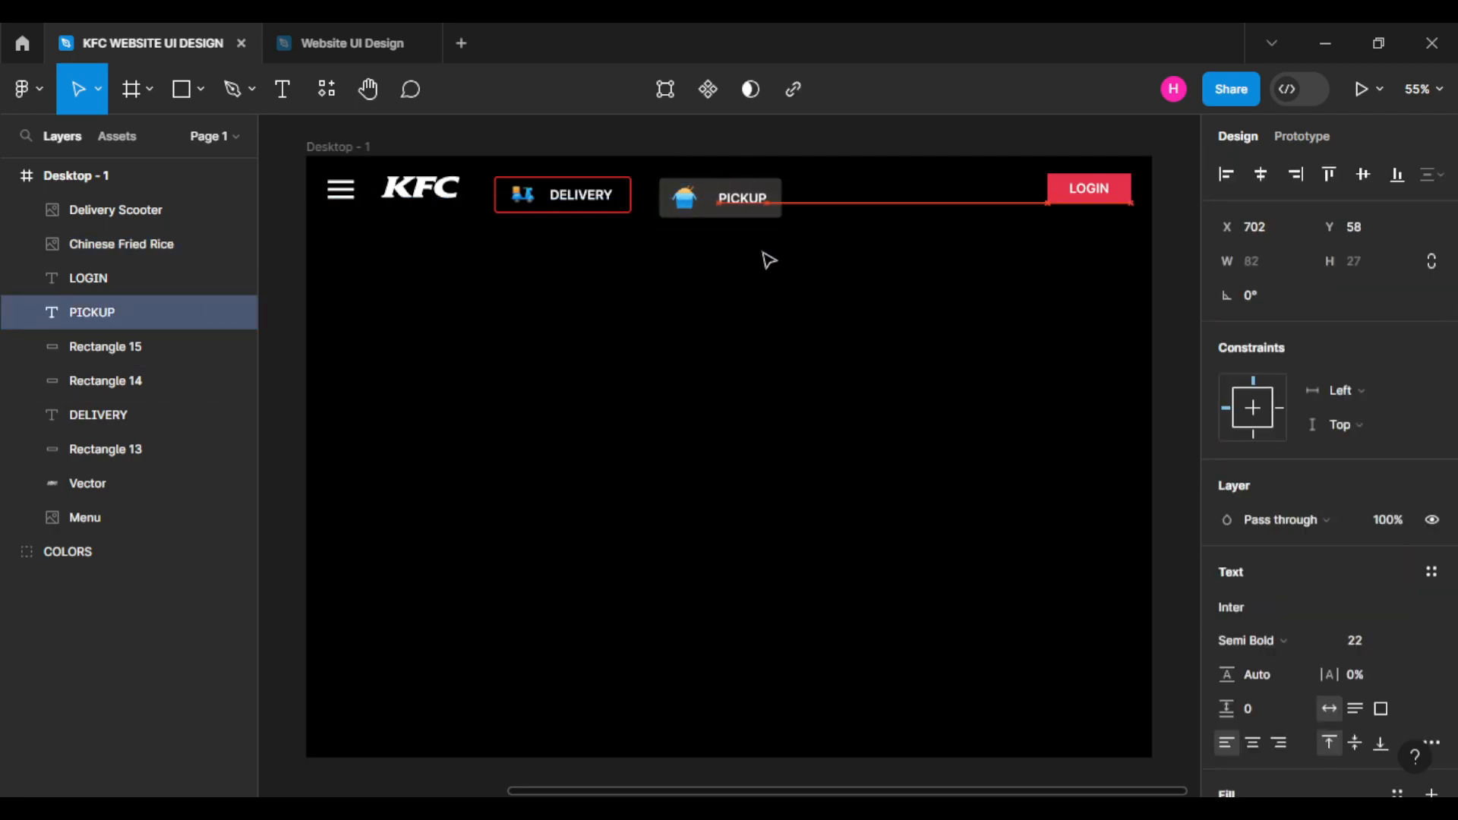
click(797, 301)
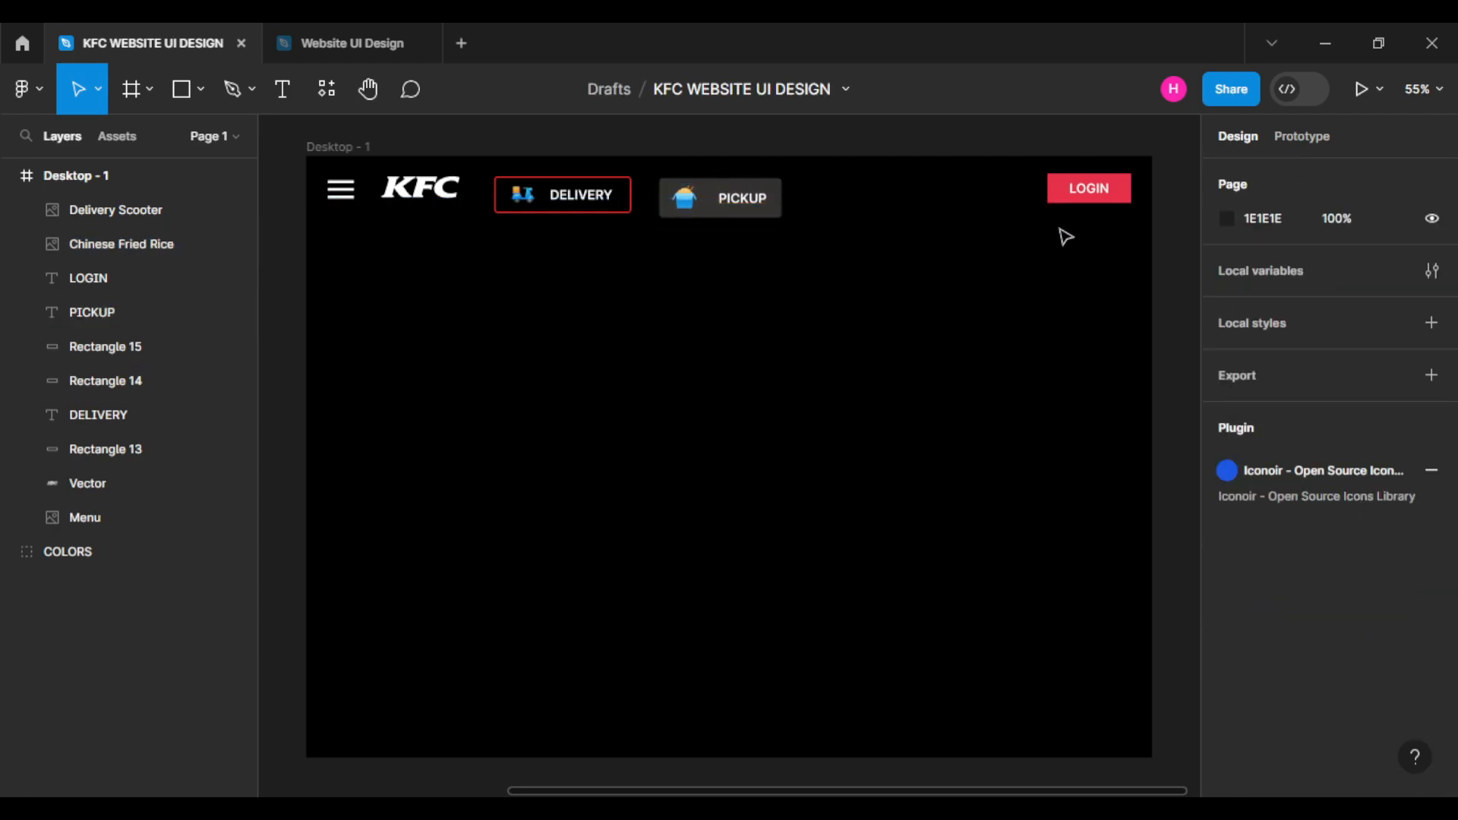
Group the elements of the DELIVERY, PICKUP and LOGIN buttons into three separate groups.
drag(509, 240, 549, 222)
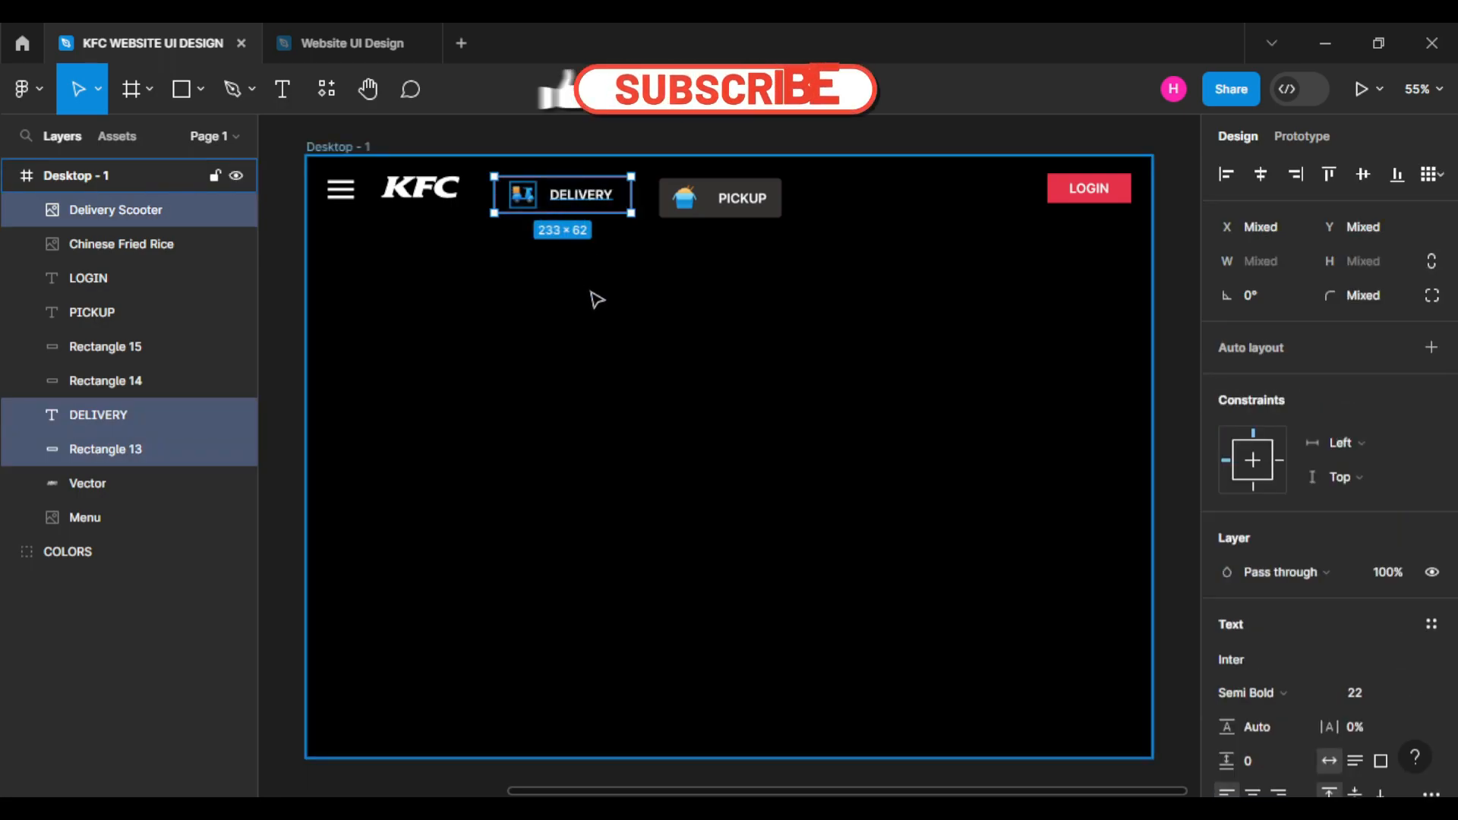
key(ctrl+g)
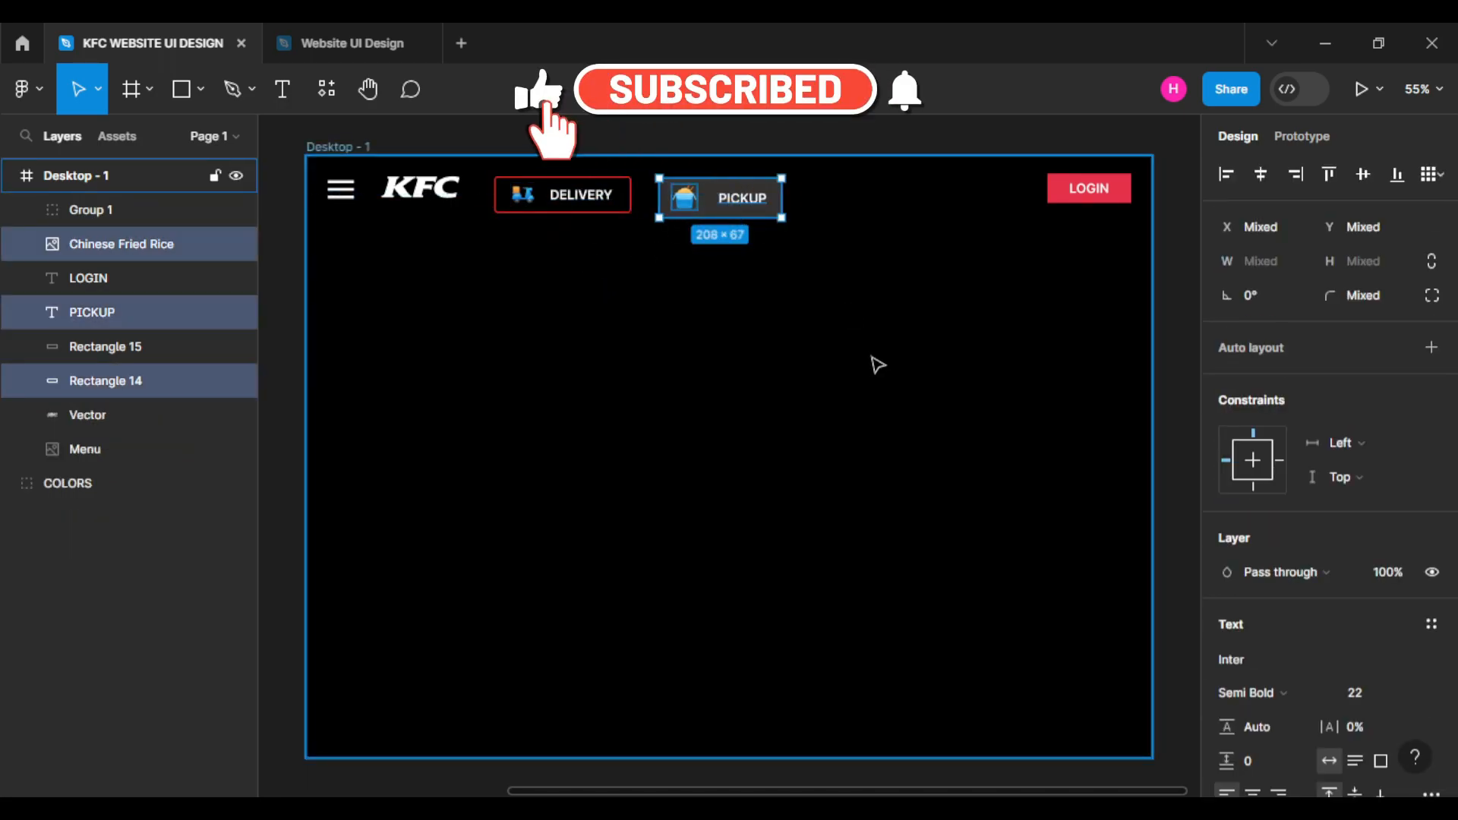
key(ctrl+g)
click(890, 276)
drag(1008, 231, 1137, 180)
key(ctrl+g)
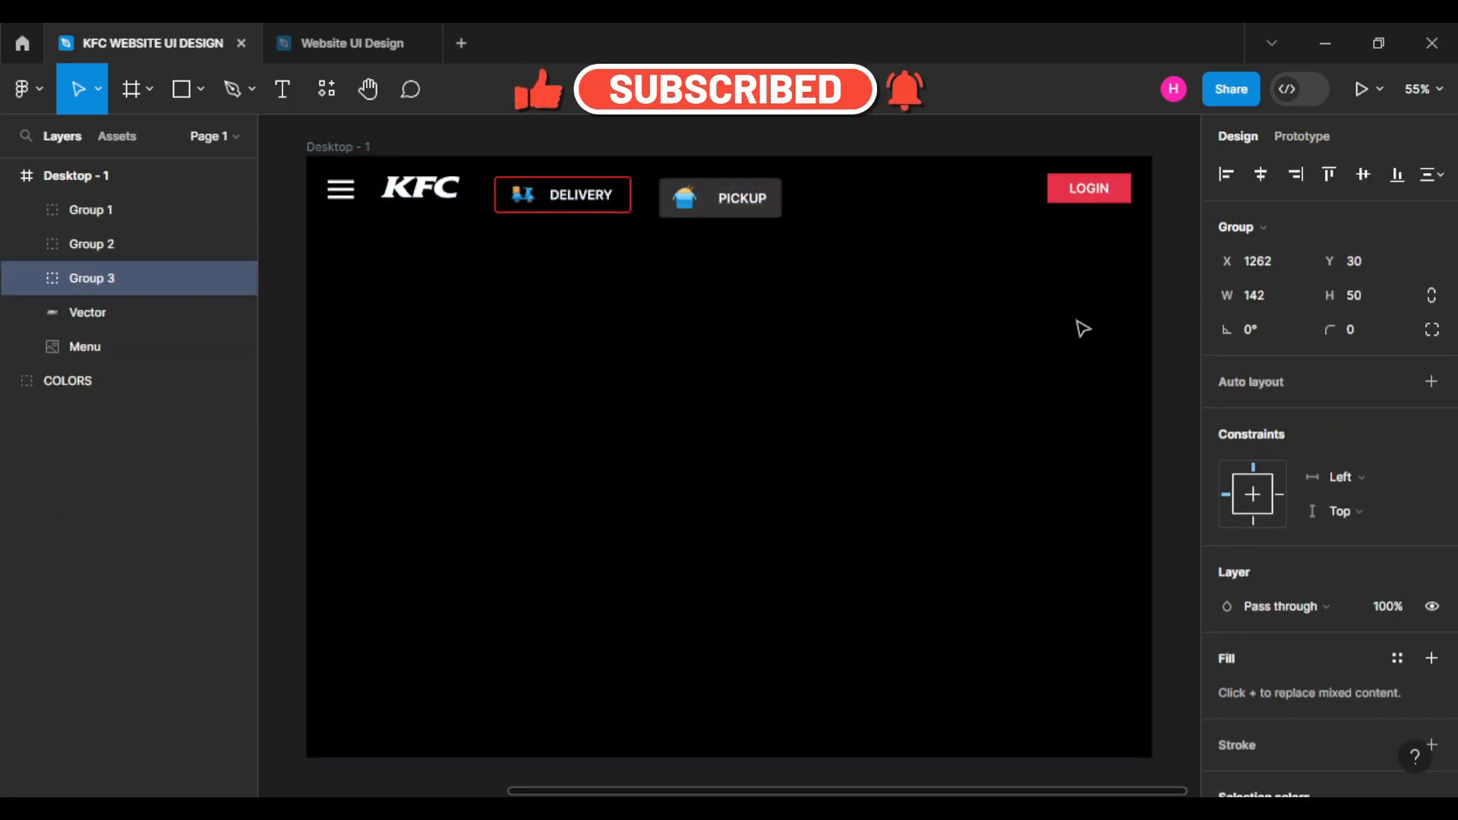
Align the vertical centres of the menu icon, KFC logo and the three button groups.
click(99, 346)
shift+click(99, 312)
shift+click(573, 196)
shift+click(720, 198)
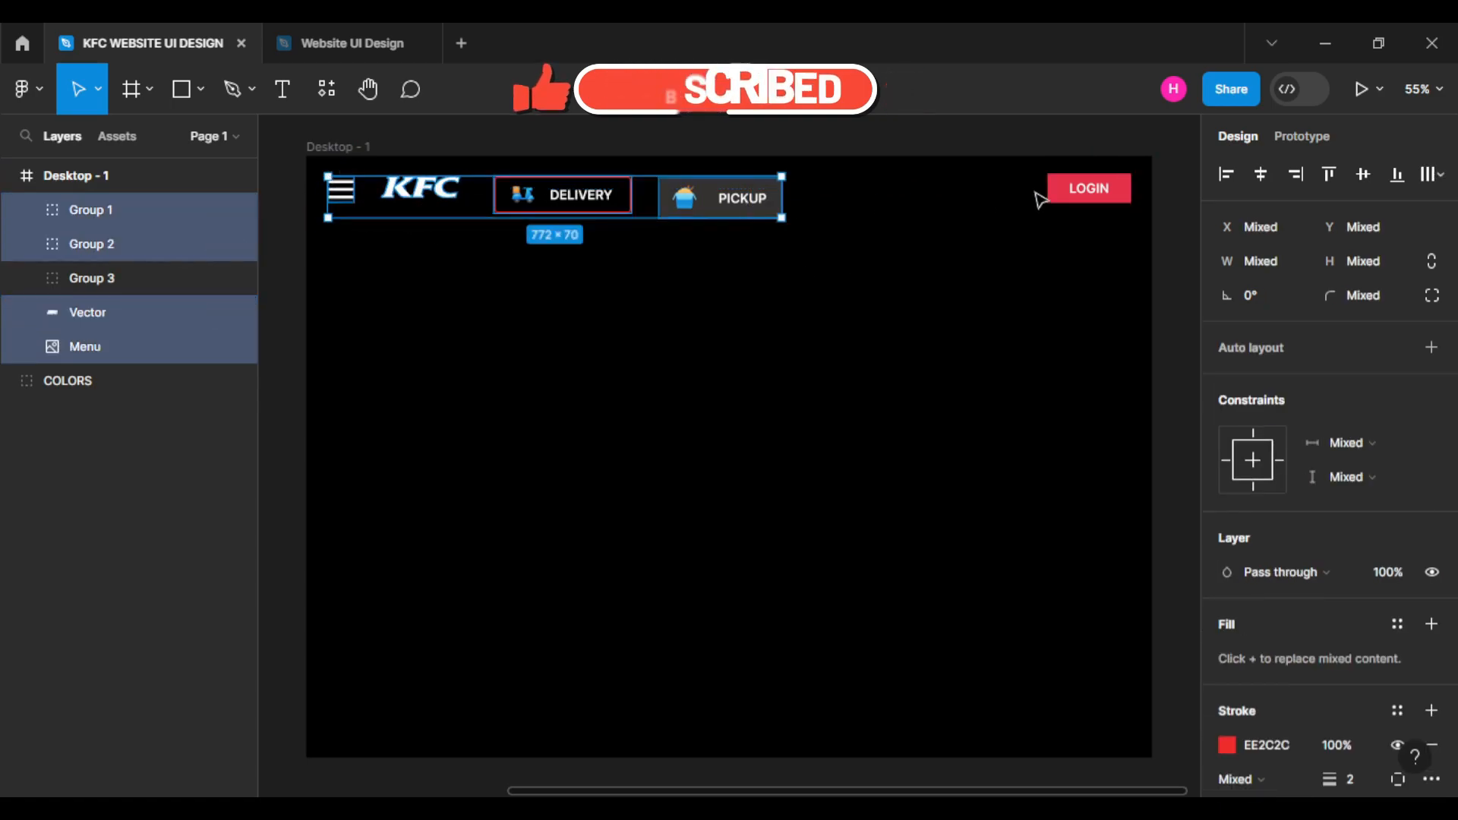
shift+click(1089, 190)
click(1363, 174)
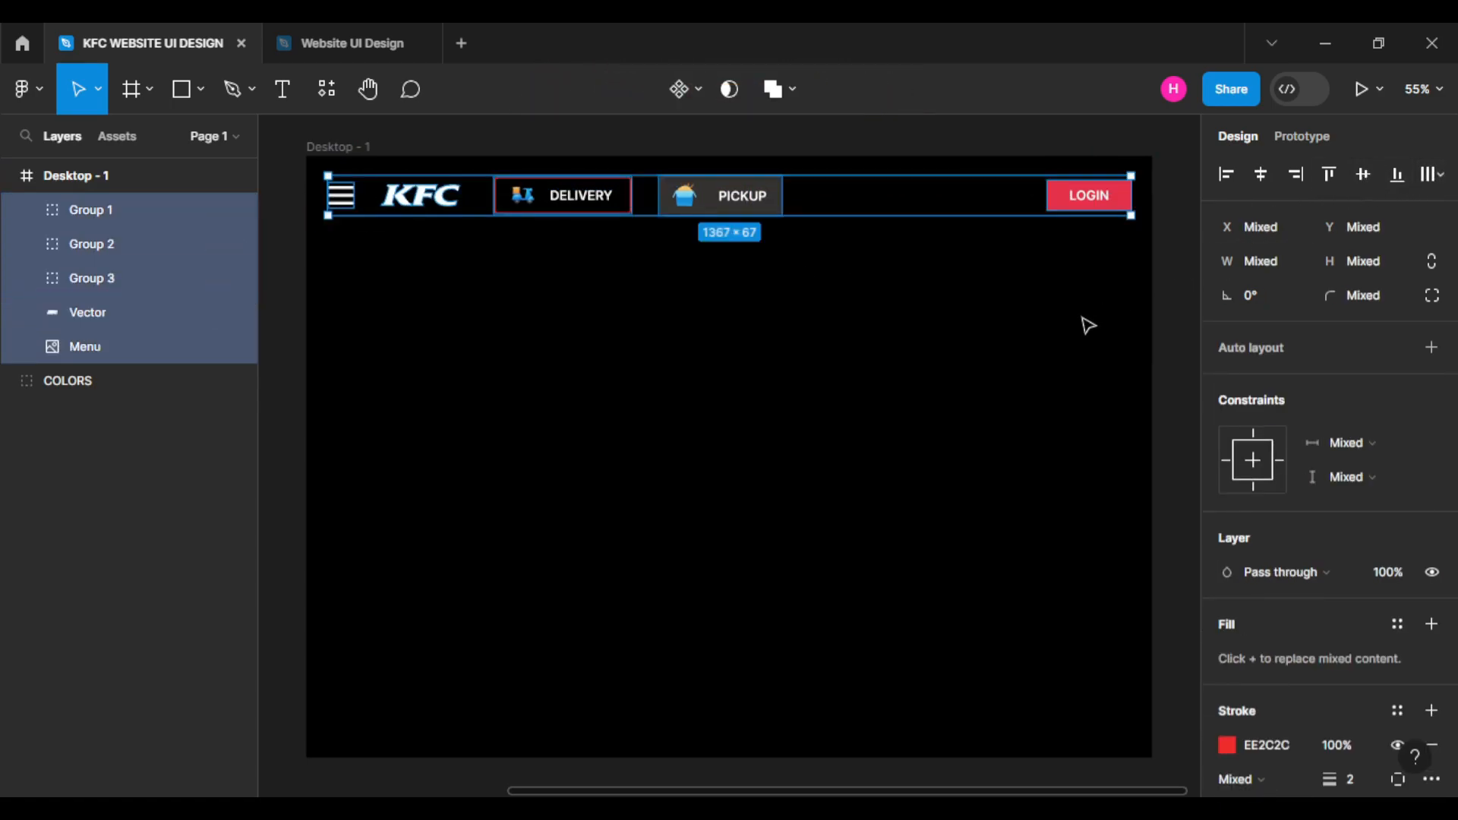
Nudge the whole aligned header row slightly down from the top edge of the frame.
key(Down)
key(Down)
key(Down)
key(Down)
key(Down)
key(Down)
key(Down)
key(Down)
key(Down)
key(Down)
key(Down)
key(Down)
key(Down)
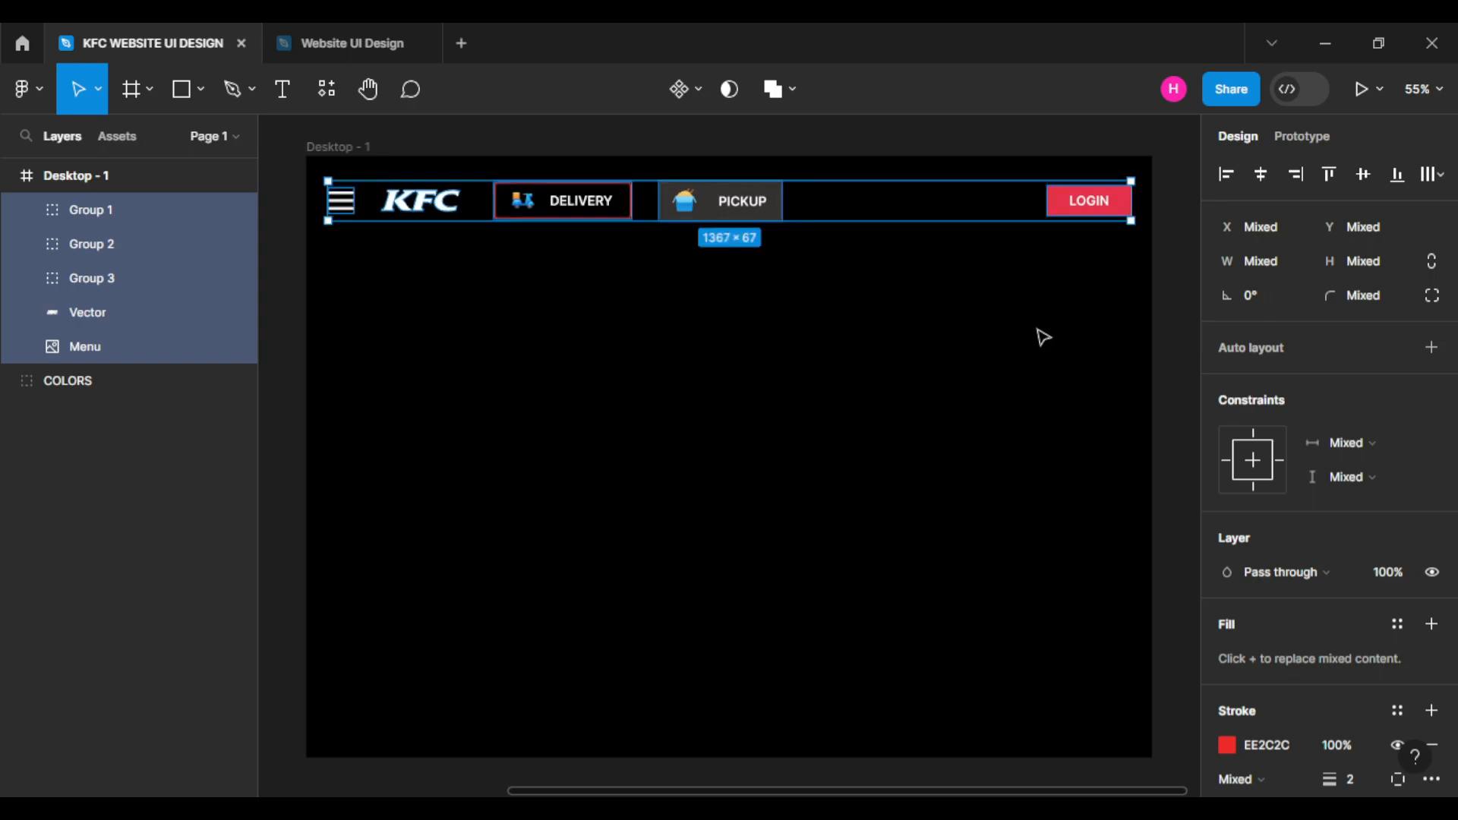
click(1043, 336)
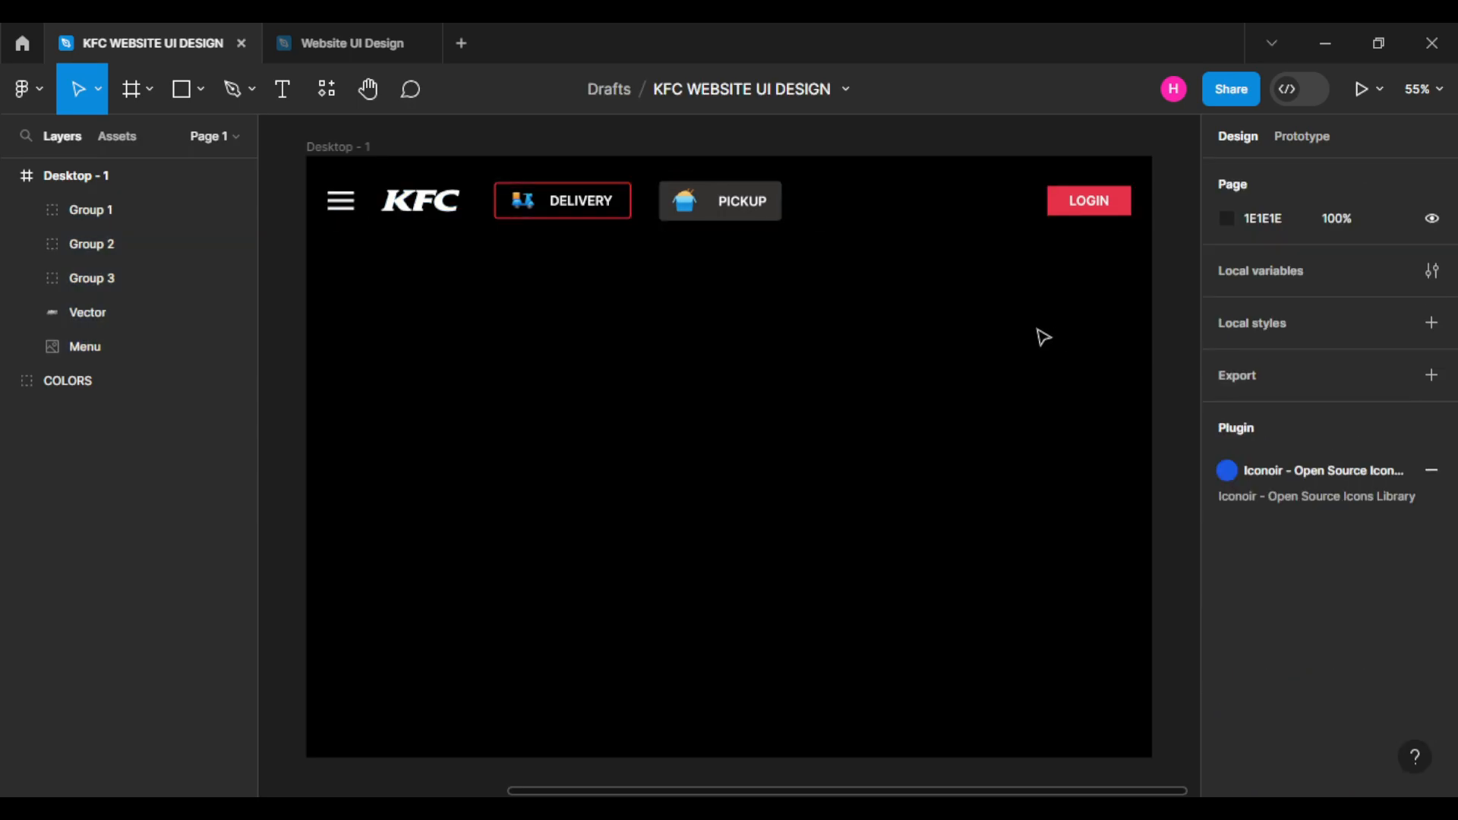
Copy the Machine Wash Warm icon from the Website UI Design file and paste it into the KFC design frame.
click(351, 39)
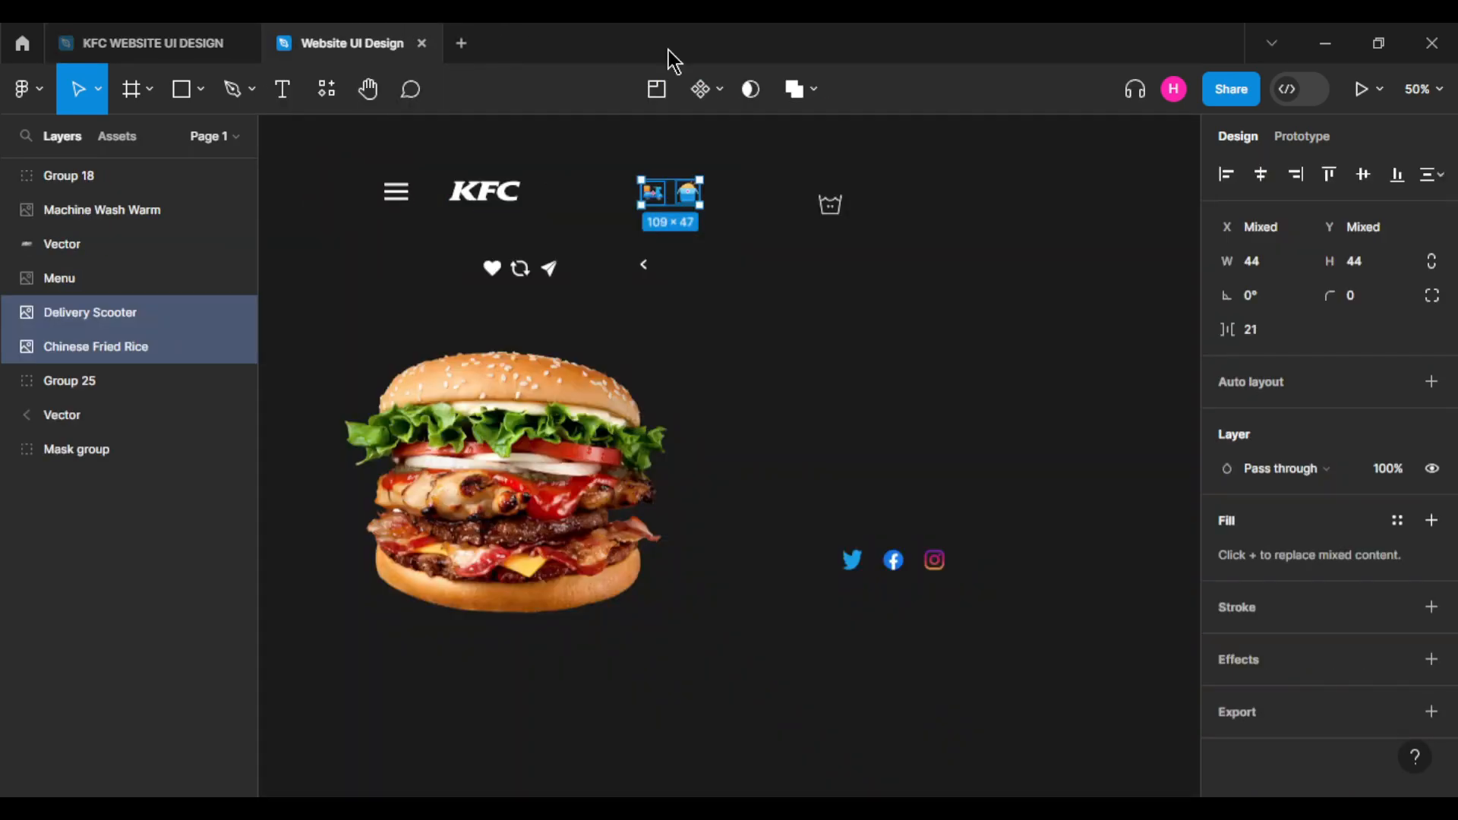
right_click(831, 213)
click(839, 217)
click(162, 40)
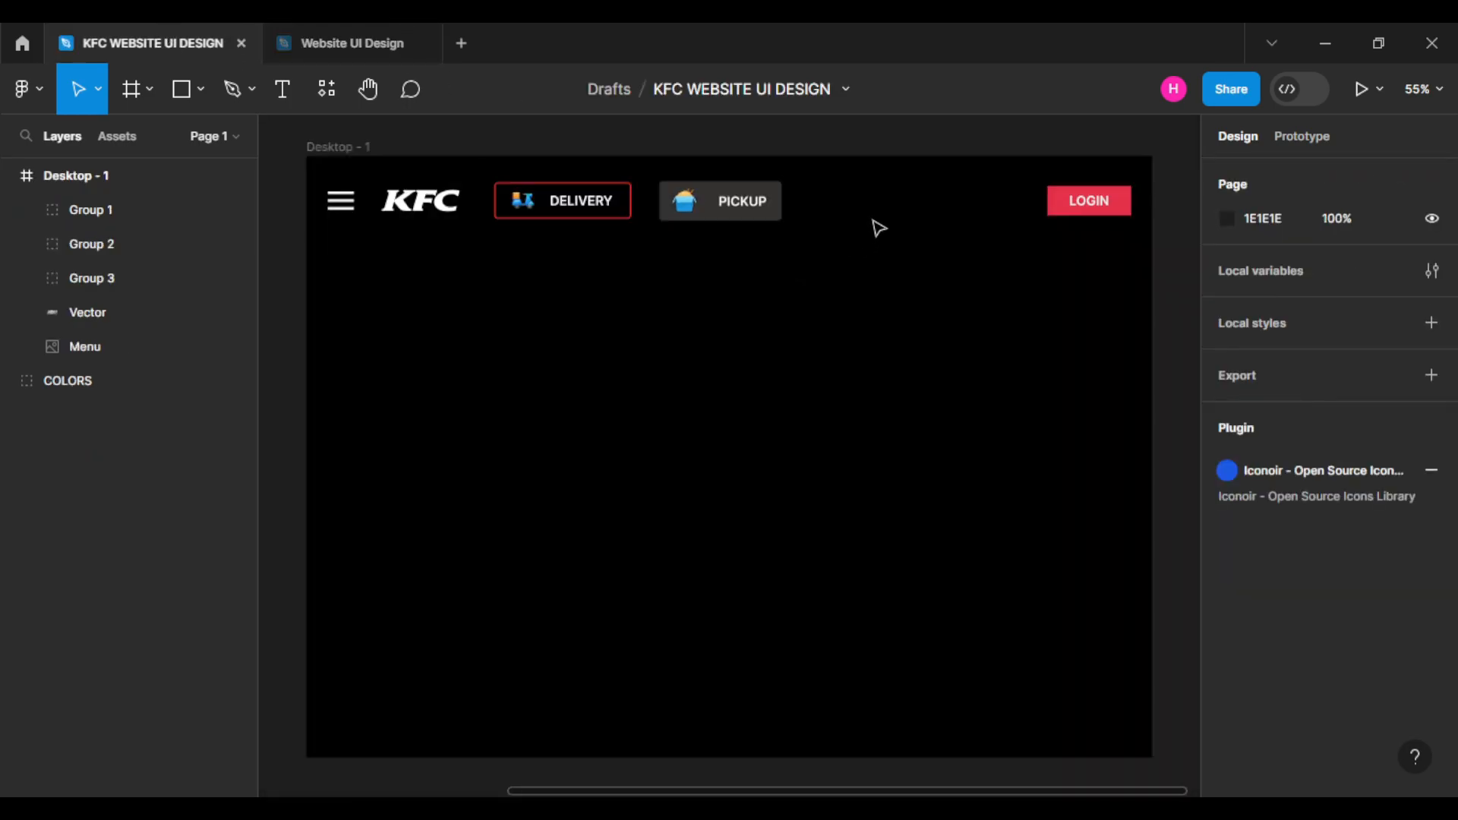
right_click(879, 228)
click(896, 166)
click(953, 304)
Place the Machine Wash Warm icon in the header row just before the LOGIN button, at X 1158, Y 46.
drag(933, 199, 998, 203)
click(1009, 240)
click(1006, 203)
key(Down)
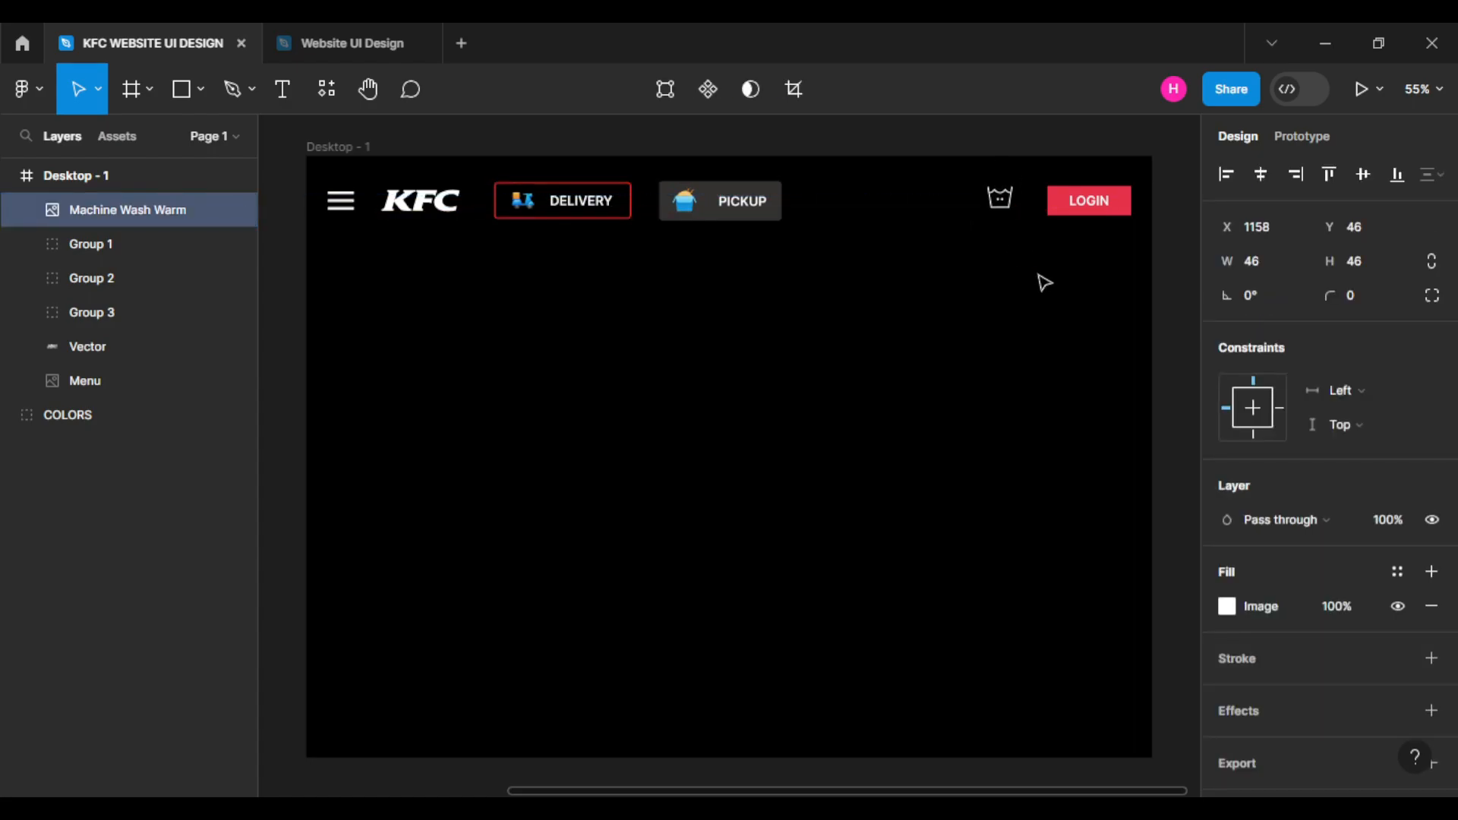
click(1009, 296)
Draw a flat ellipse about 35 by 5 beneath the Machine Wash Warm icon.
click(201, 92)
click(159, 220)
drag(989, 220, 1015, 224)
click(1016, 279)
click(1003, 222)
Nudge the flat ellipse to X 1163, Y 104 so it sits centred below the icon.
key(Left)
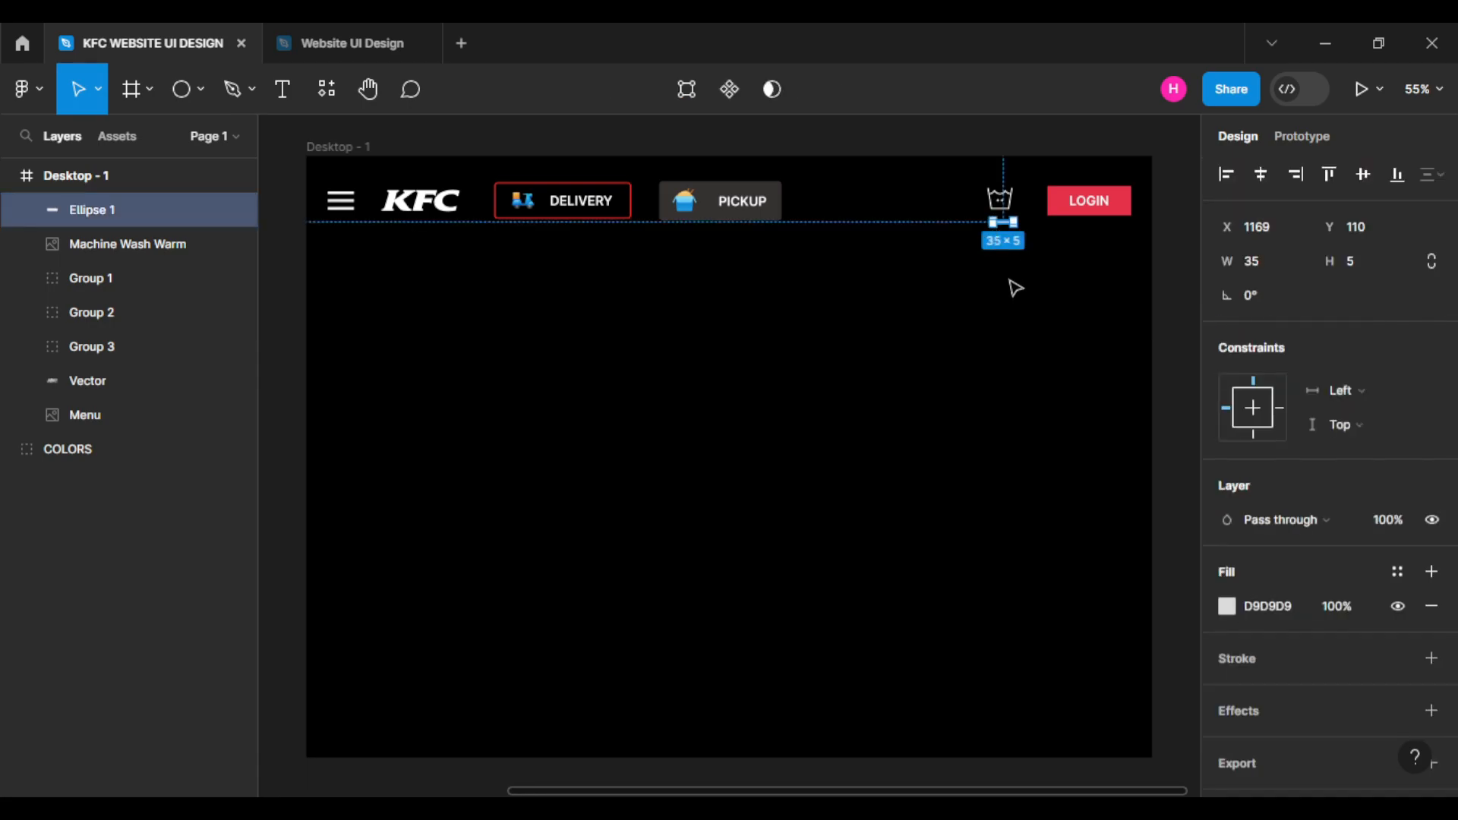
key(Up)
key(Up)
key(Up)
key(Up)
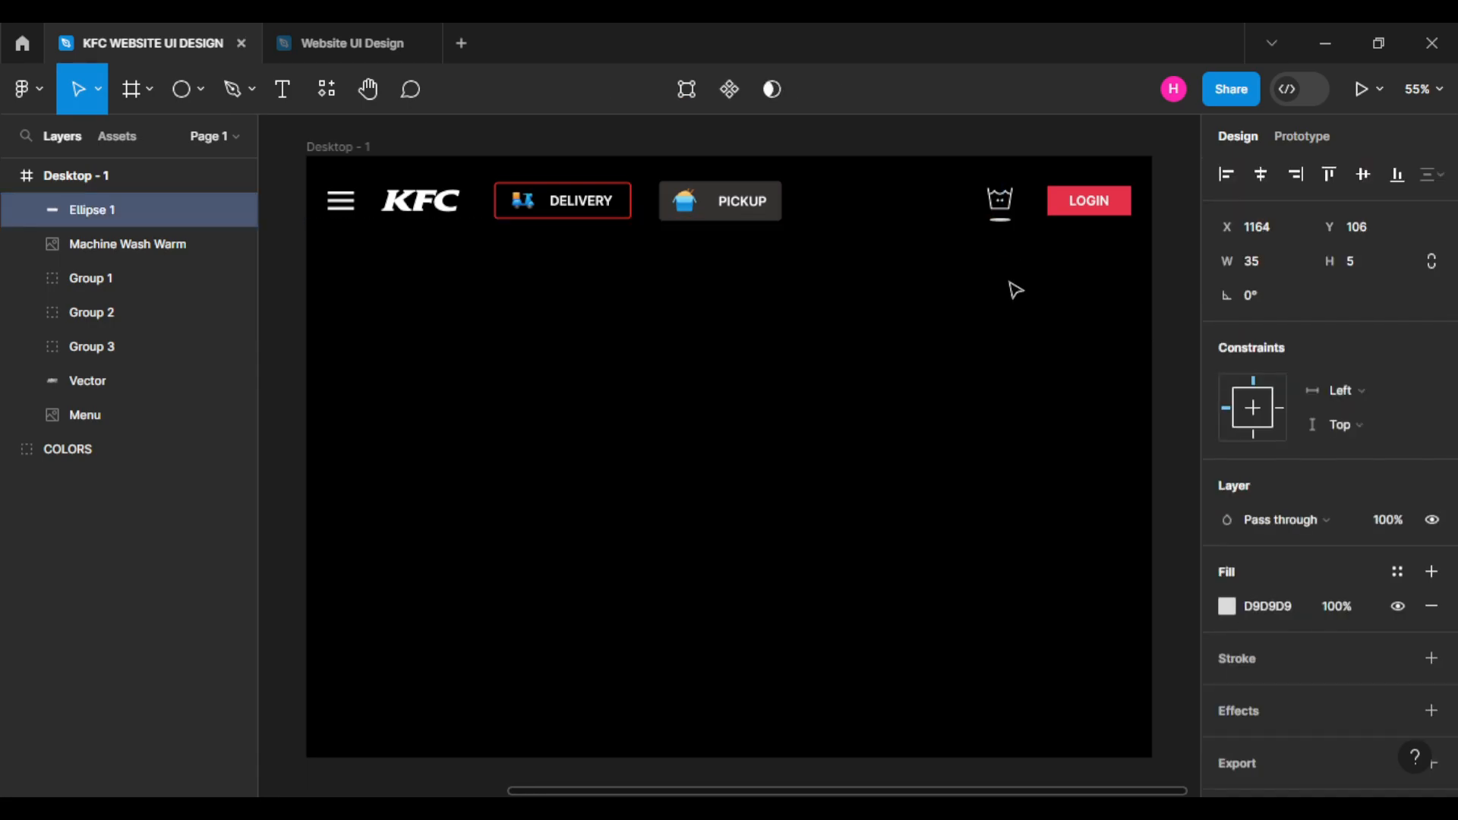
key(Left)
key(Up)
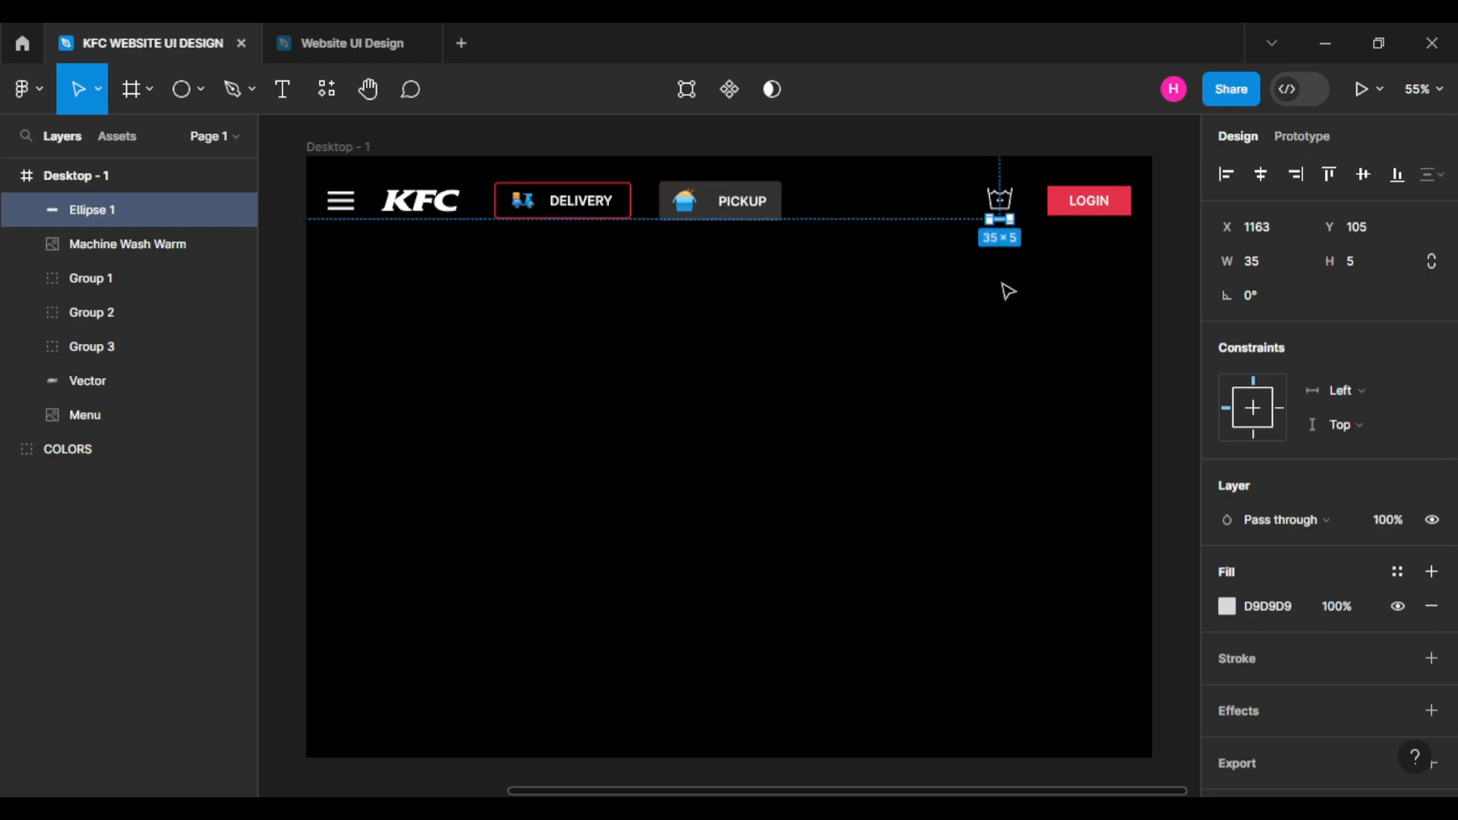
key(Up)
Fill the flat ellipse below the icon with the document's dark grey 343131.
click(1227, 606)
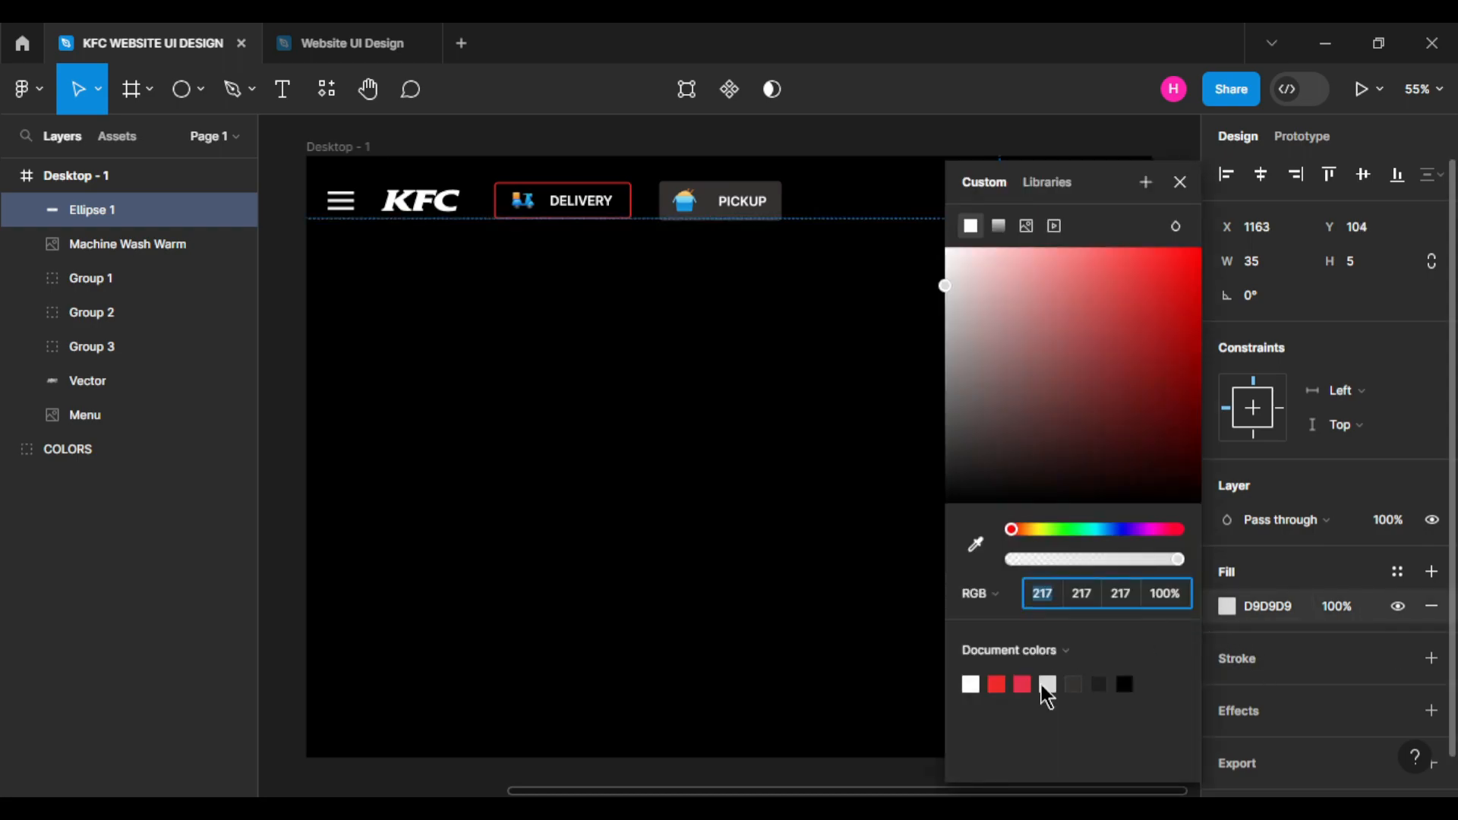
click(1080, 684)
click(1179, 183)
click(984, 461)
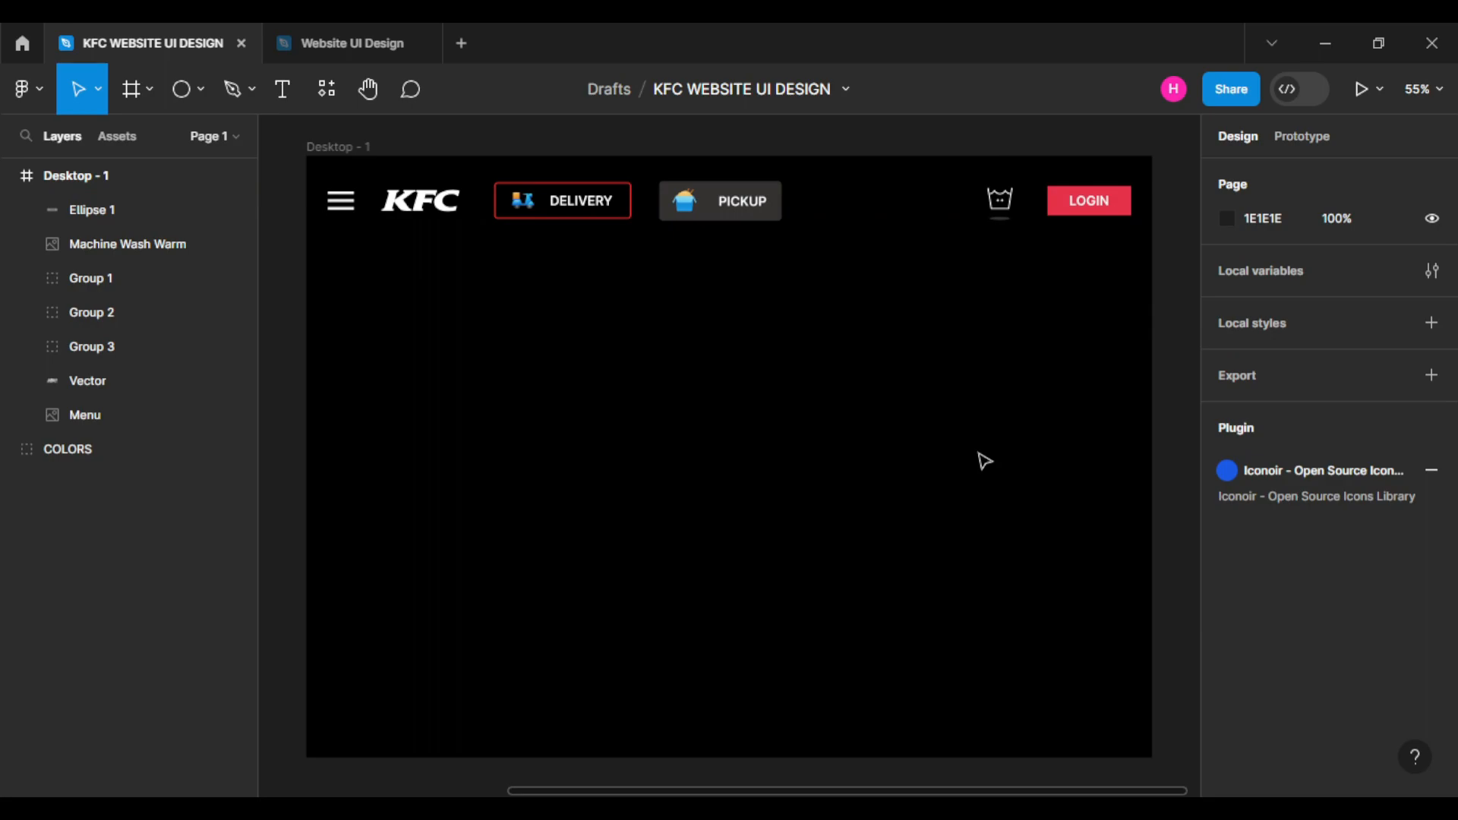
Increase the grey ellipse's height to 7 with its Y position at 102.
click(1438, 89)
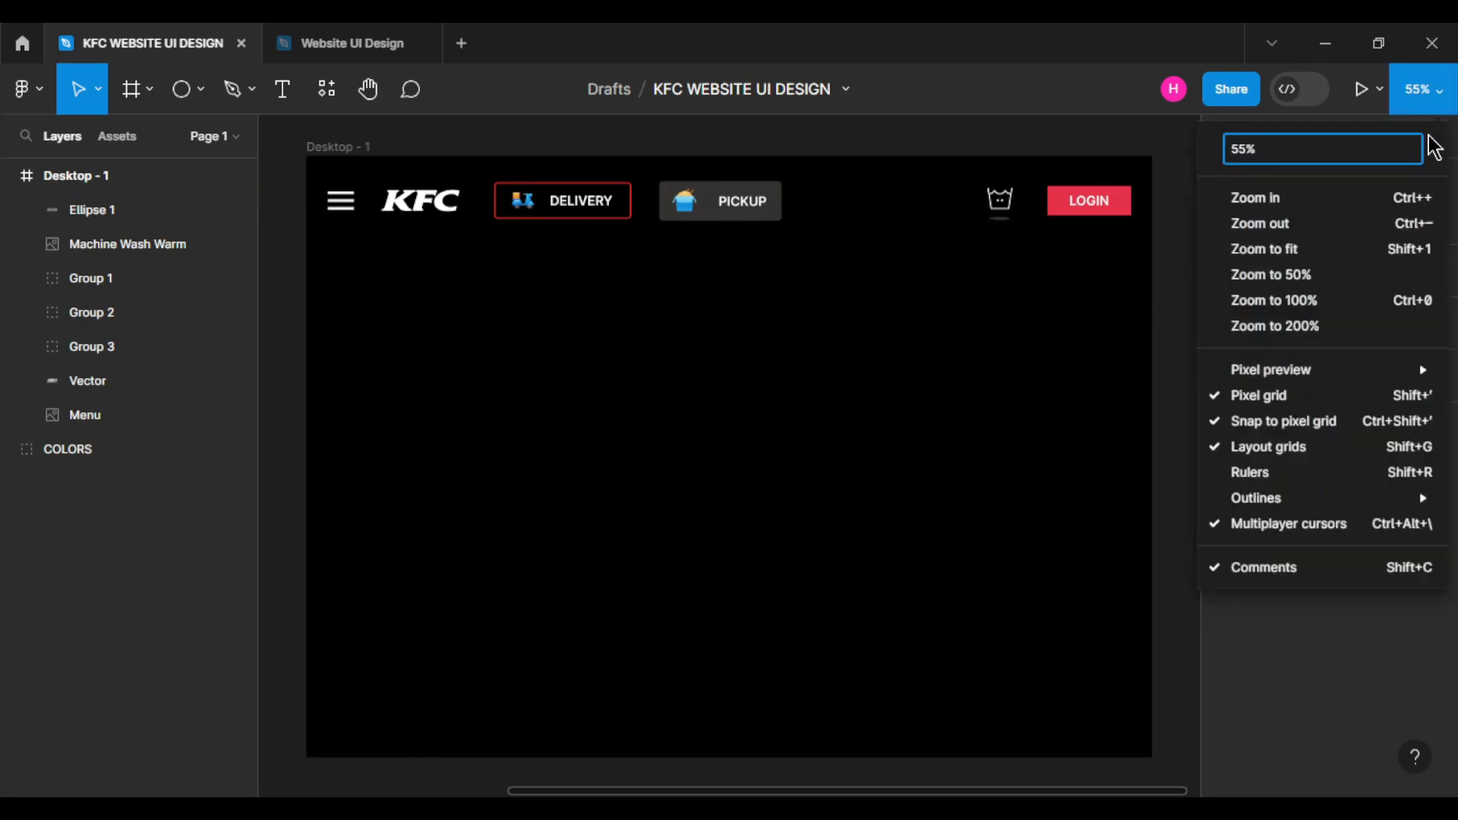
click(1316, 299)
drag(1150, 186, 887, 397)
click(850, 325)
click(1371, 271)
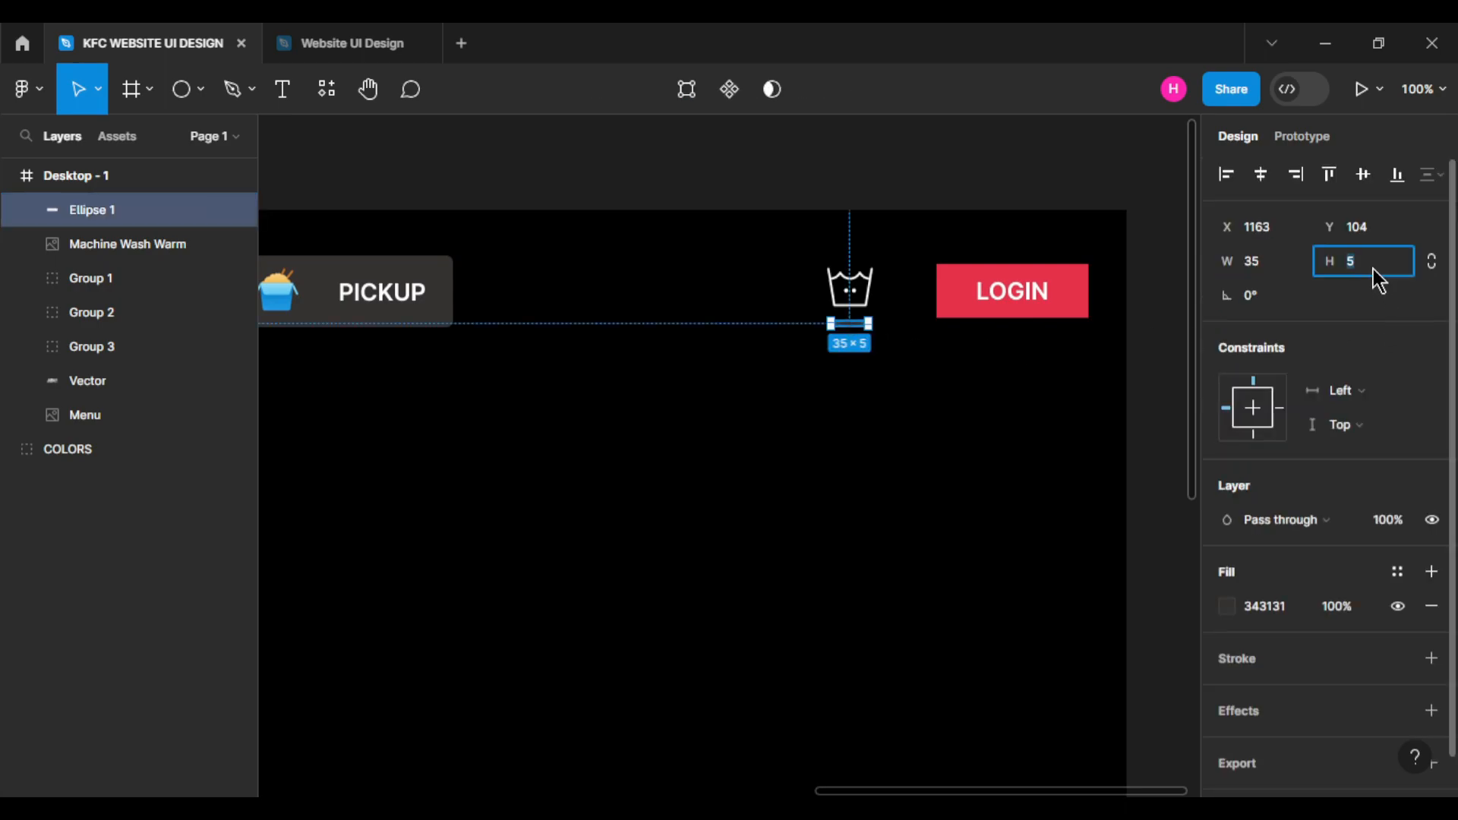
click(893, 387)
click(850, 324)
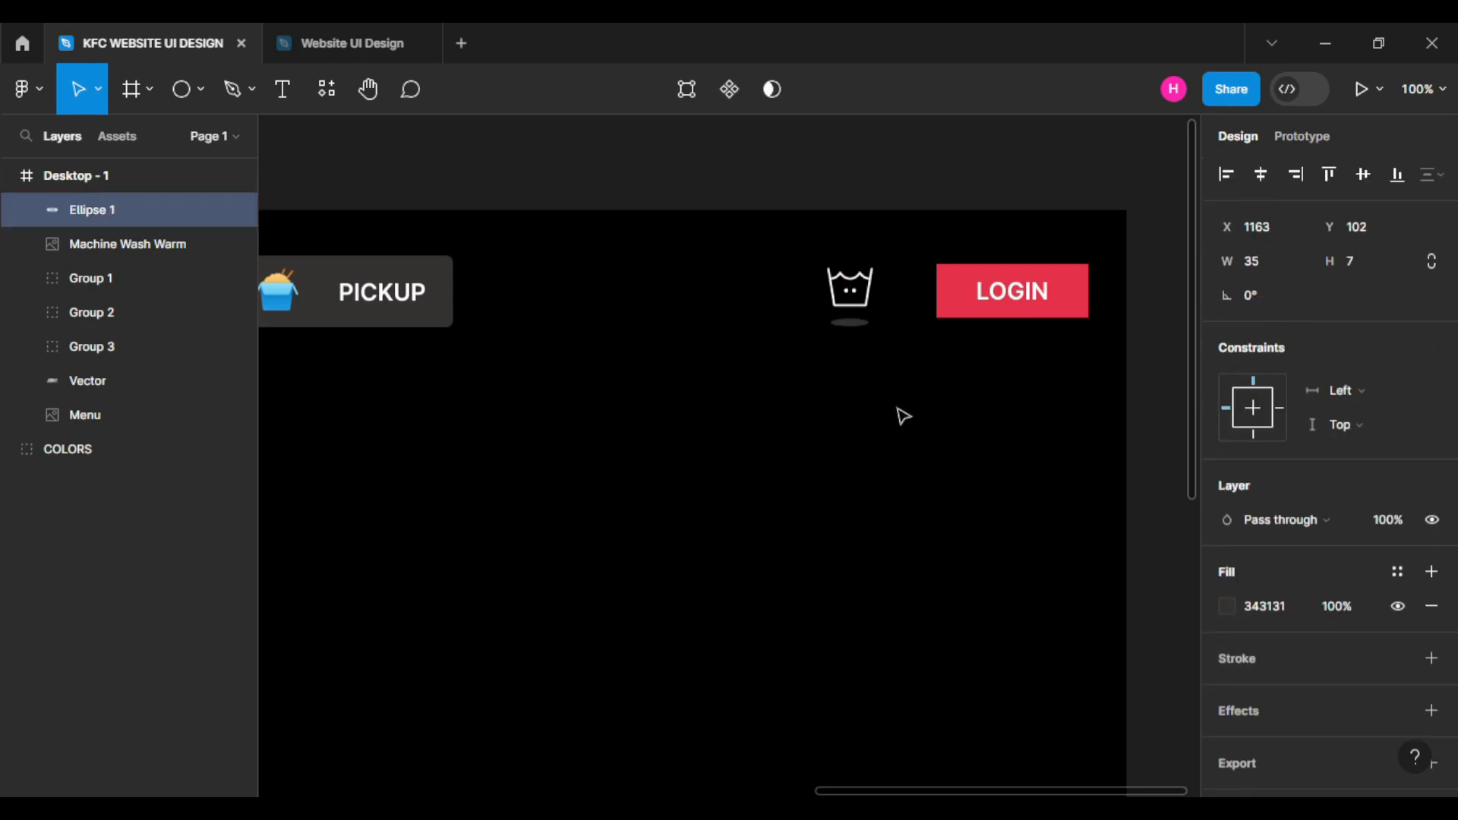
click(901, 417)
click(852, 297)
click(879, 357)
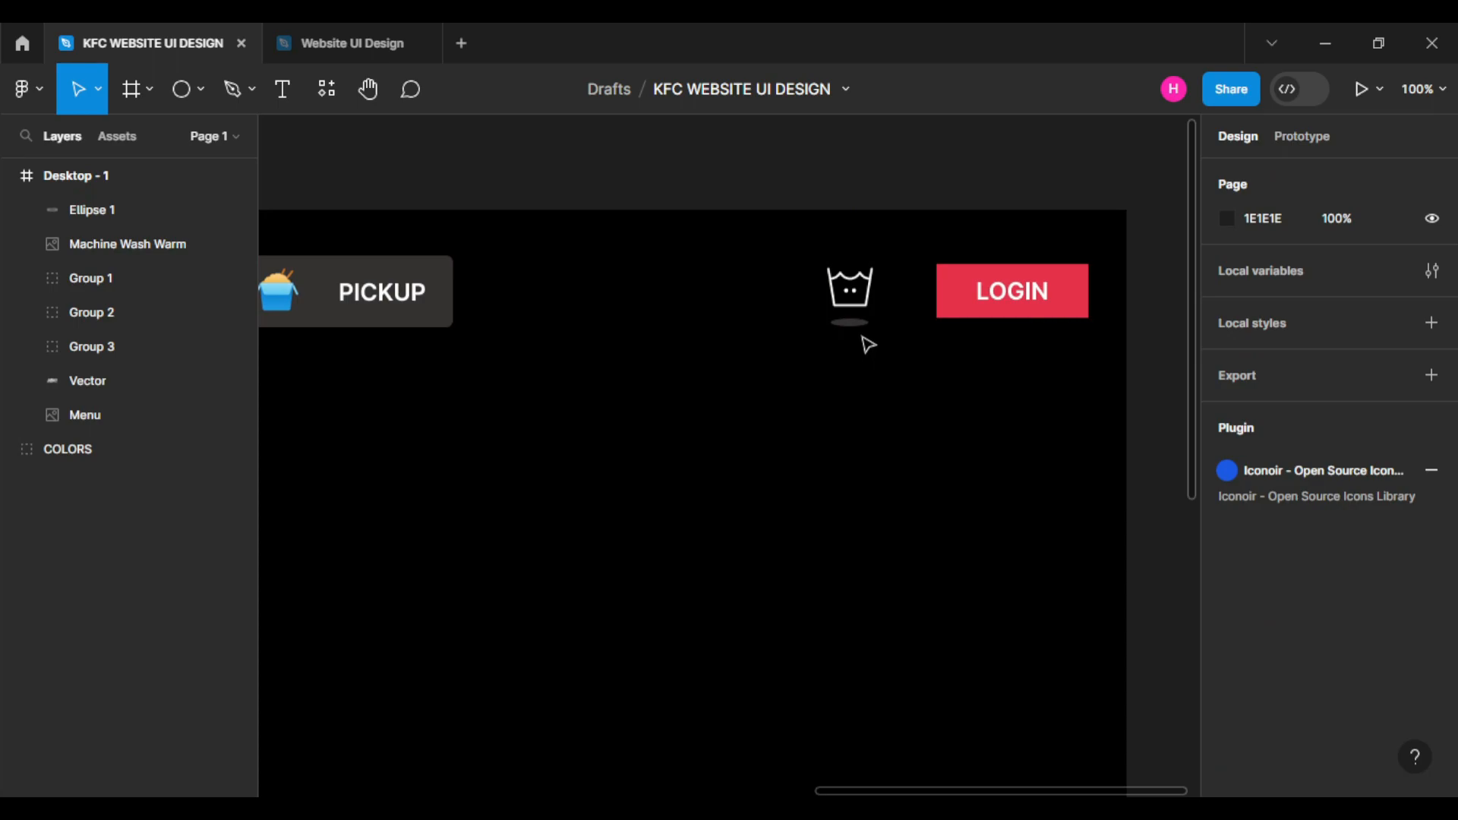
Nudge the Machine Wash Warm icon and its grey ellipse together slightly to the right and up.
click(850, 323)
shift+click(128, 244)
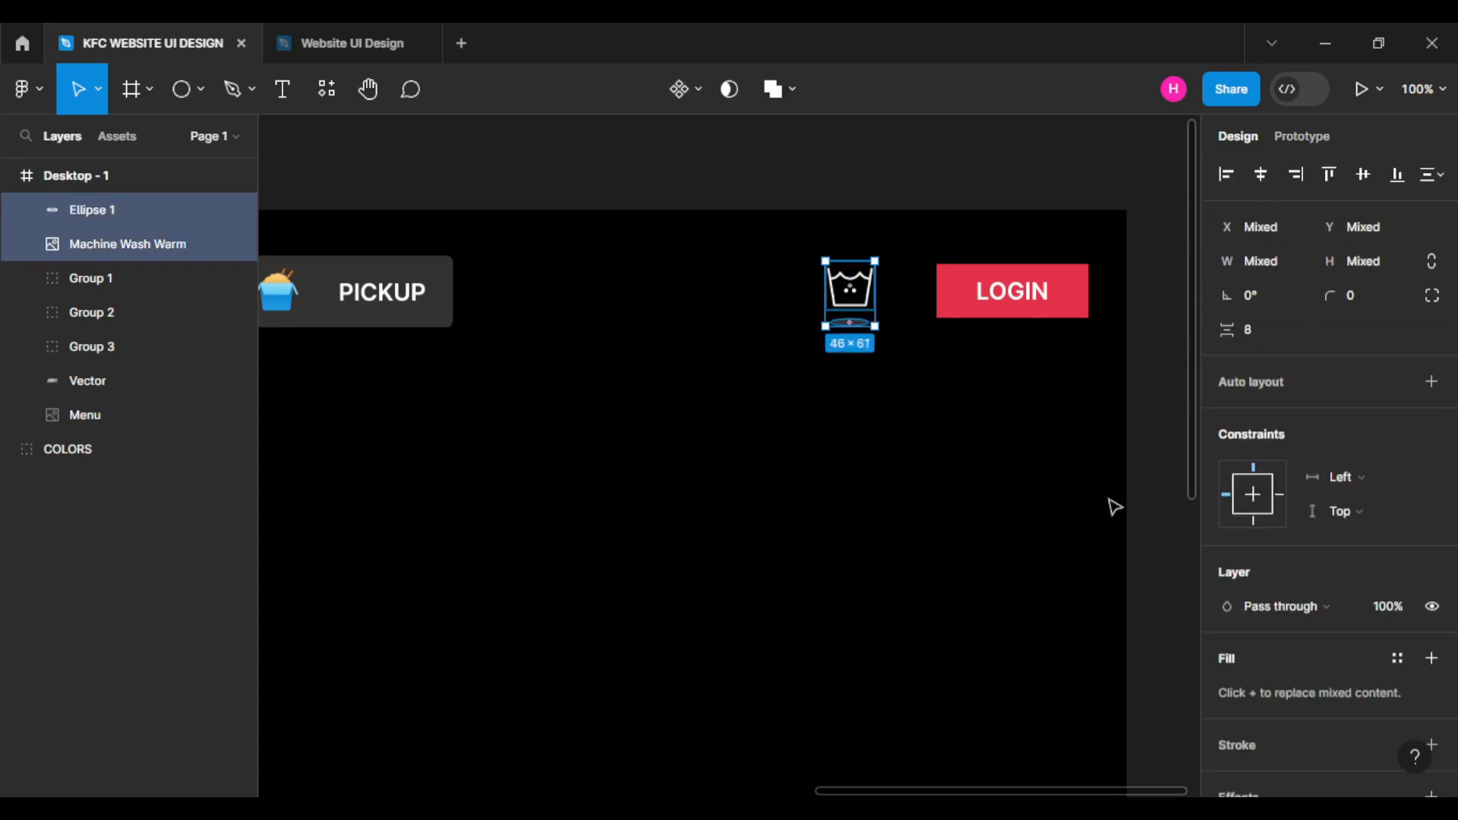
key(Right)
key(Right)
key(Up)
click(926, 476)
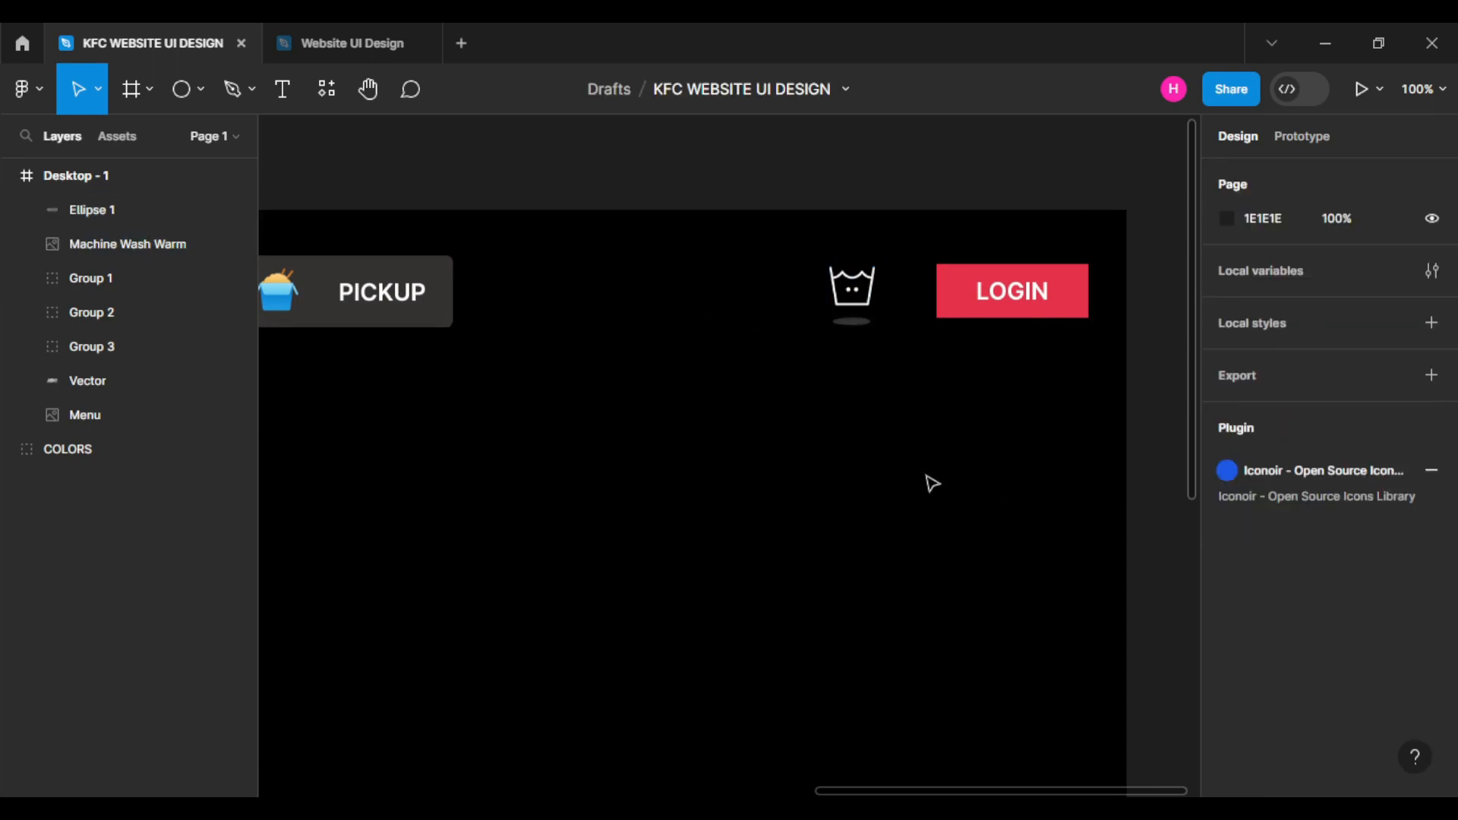
Draw a small circle about 13 by 13 in the empty area below the header.
drag(653, 461, 668, 458)
click(184, 91)
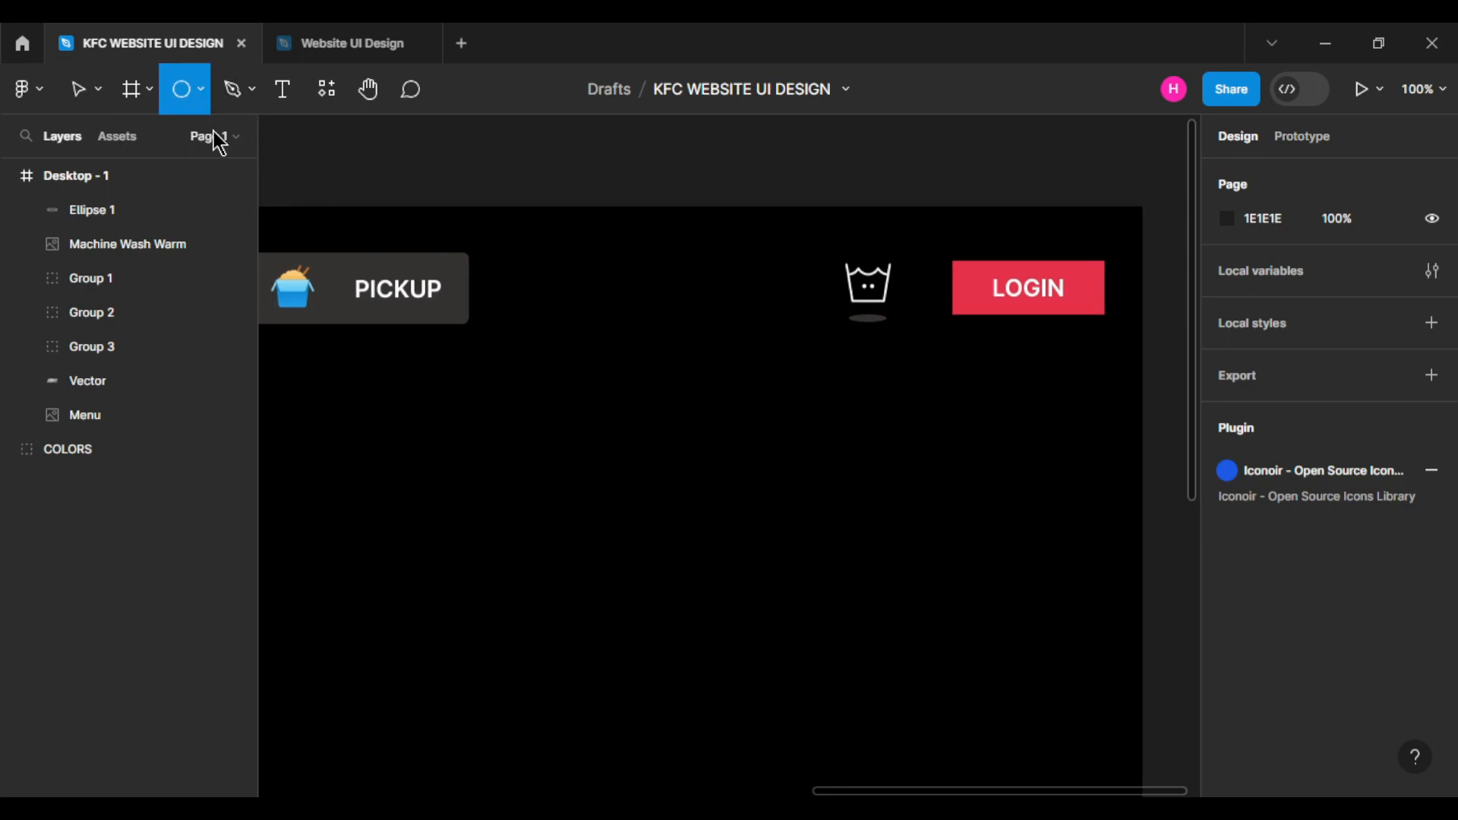
drag(710, 361, 716, 373)
click(757, 417)
click(715, 365)
Fill the small circle with the document's red EE2C2C and move it onto the middle of the Machine Wash Warm icon.
click(1226, 606)
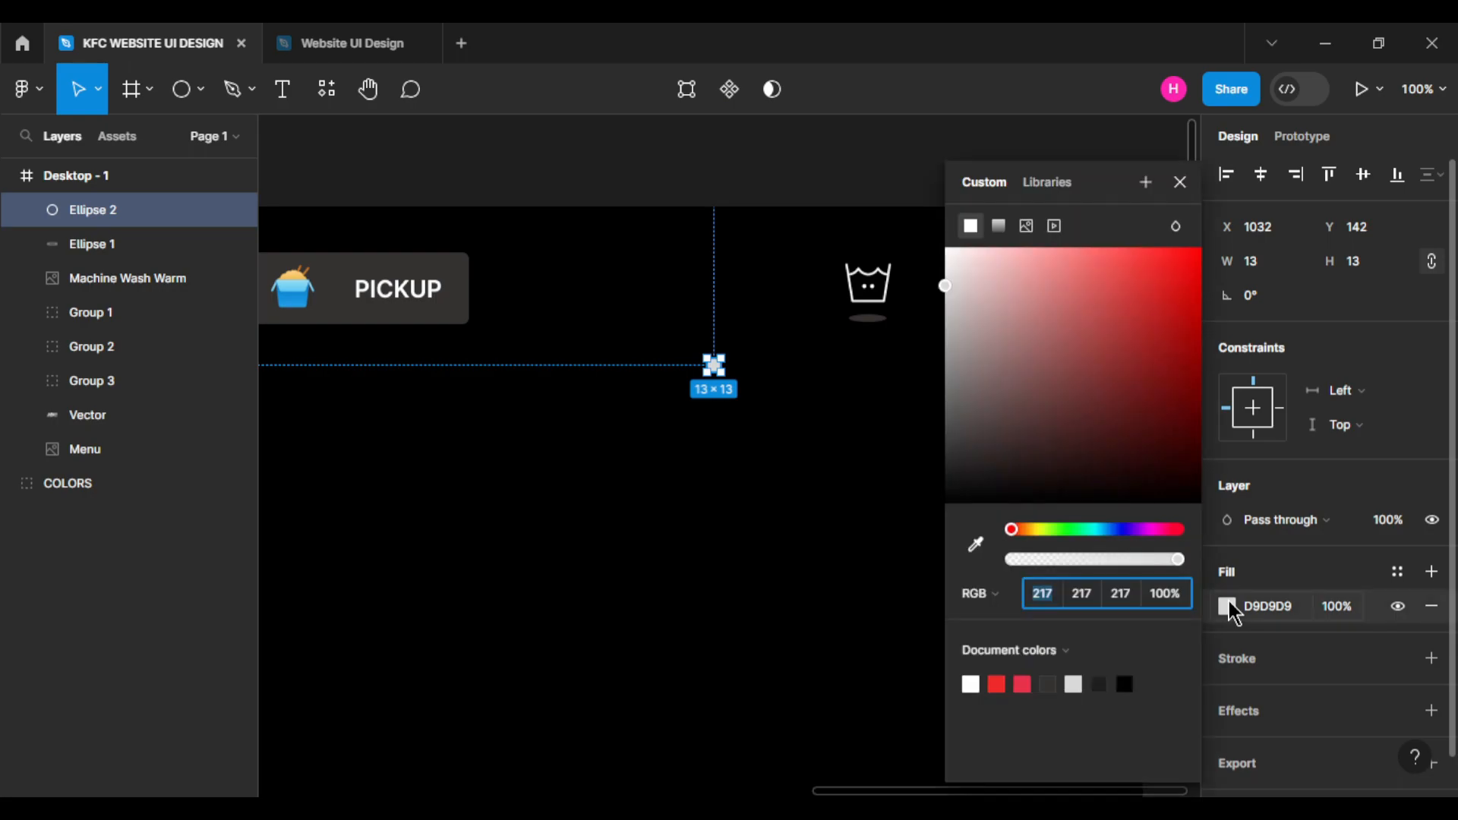
click(999, 683)
key(Escape)
click(892, 351)
drag(716, 367, 871, 289)
click(909, 443)
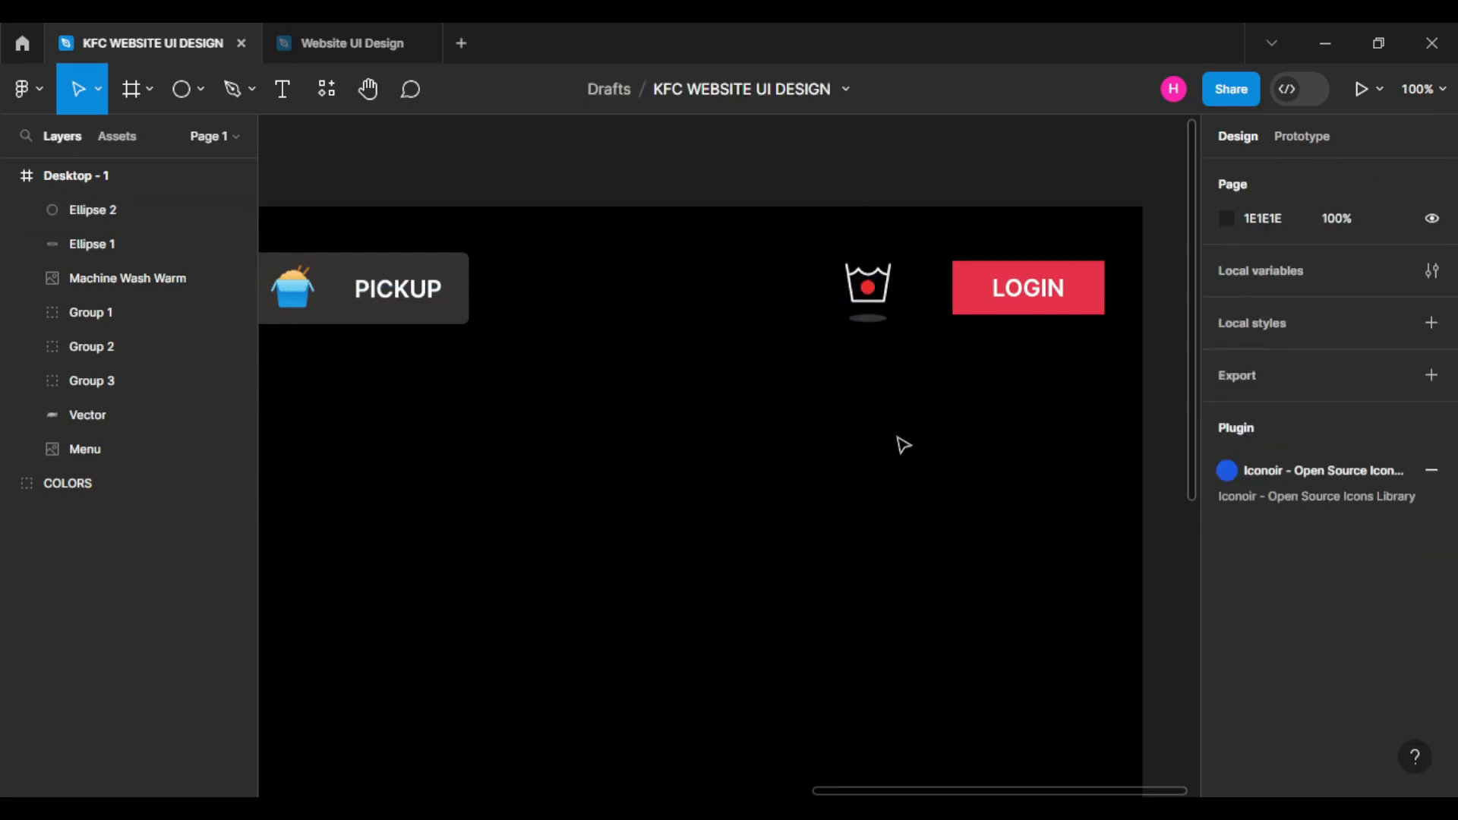
Add the text "0" over the small red circle at font size 10.
click(282, 92)
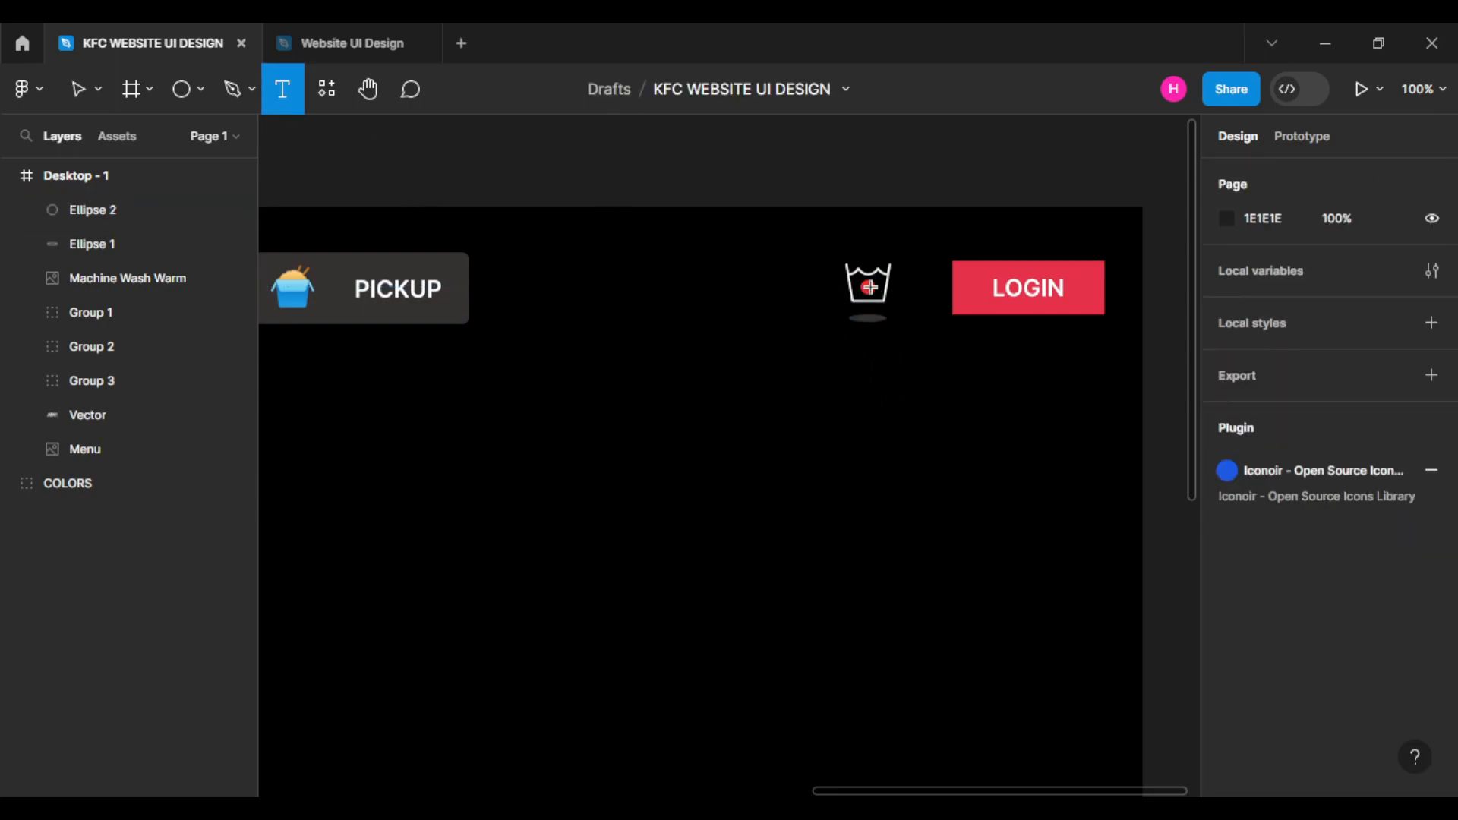
click(870, 287)
text(0)
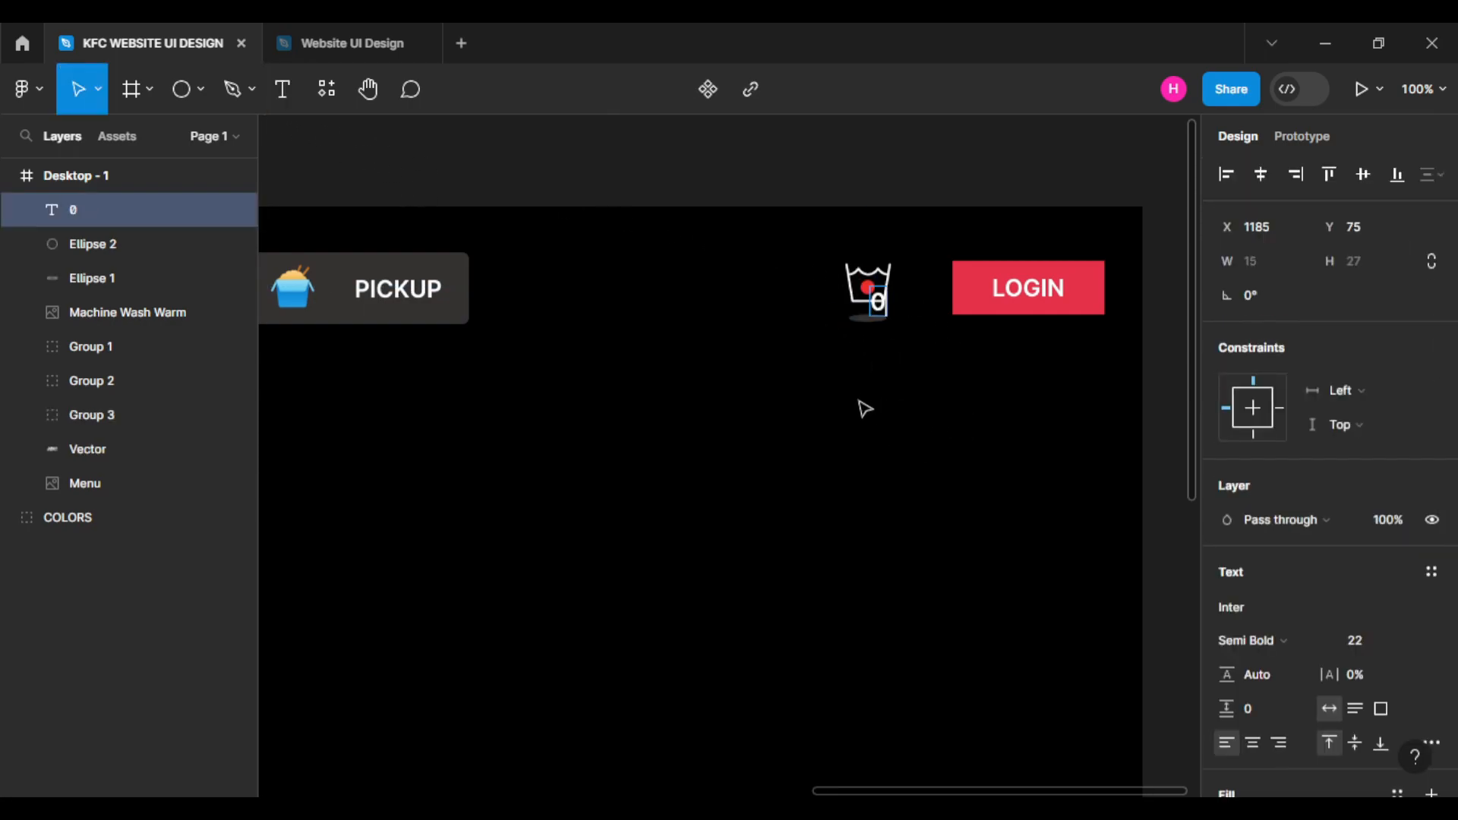
click(1364, 646)
text(10)
click(863, 459)
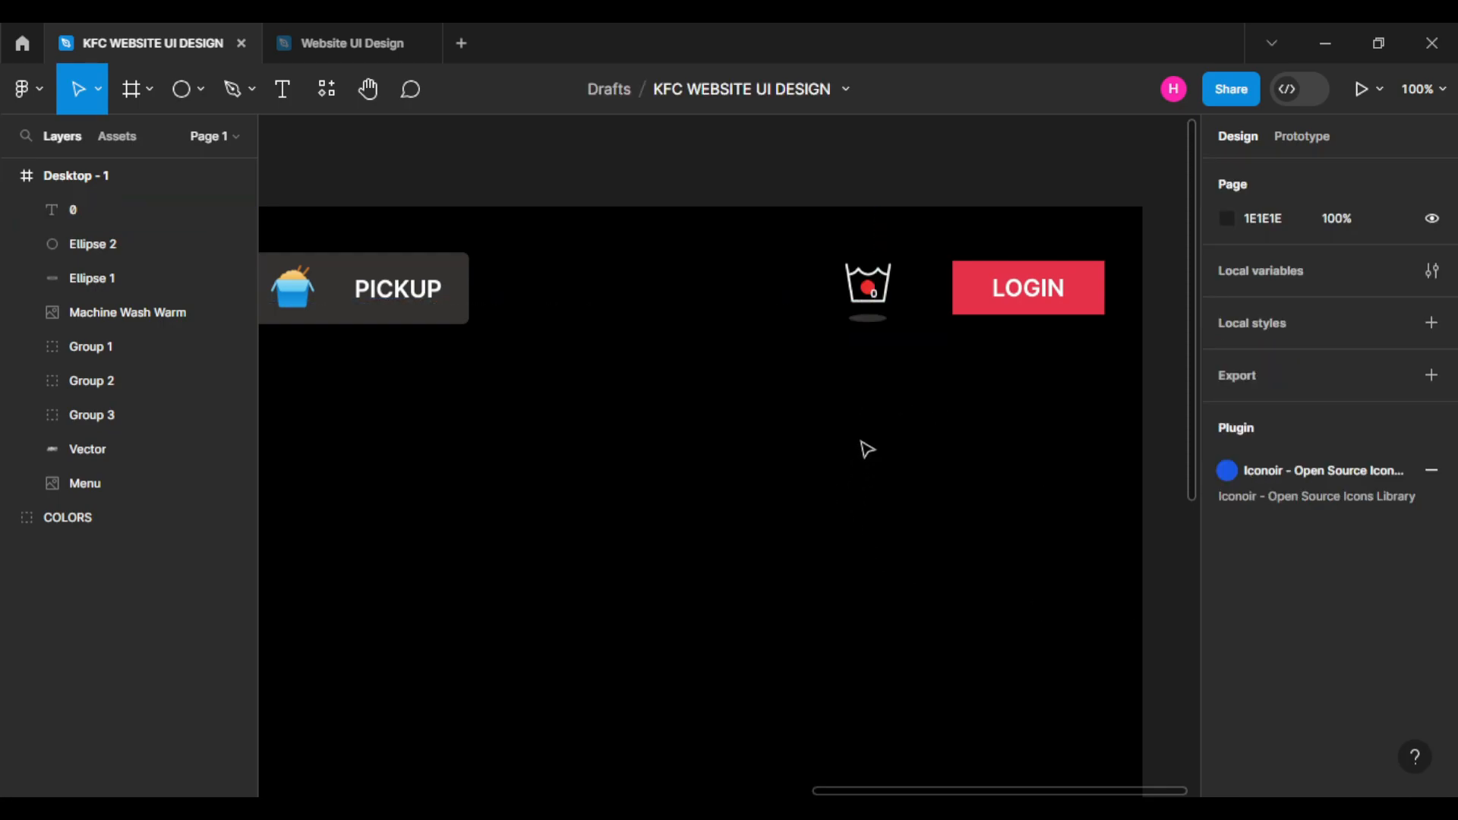
Nudge the "0" to X 1180, Y 69 to centre it within the red circle.
click(873, 290)
key(Up)
key(Up)
key(Up)
key(Up)
key(Up)
key(Up)
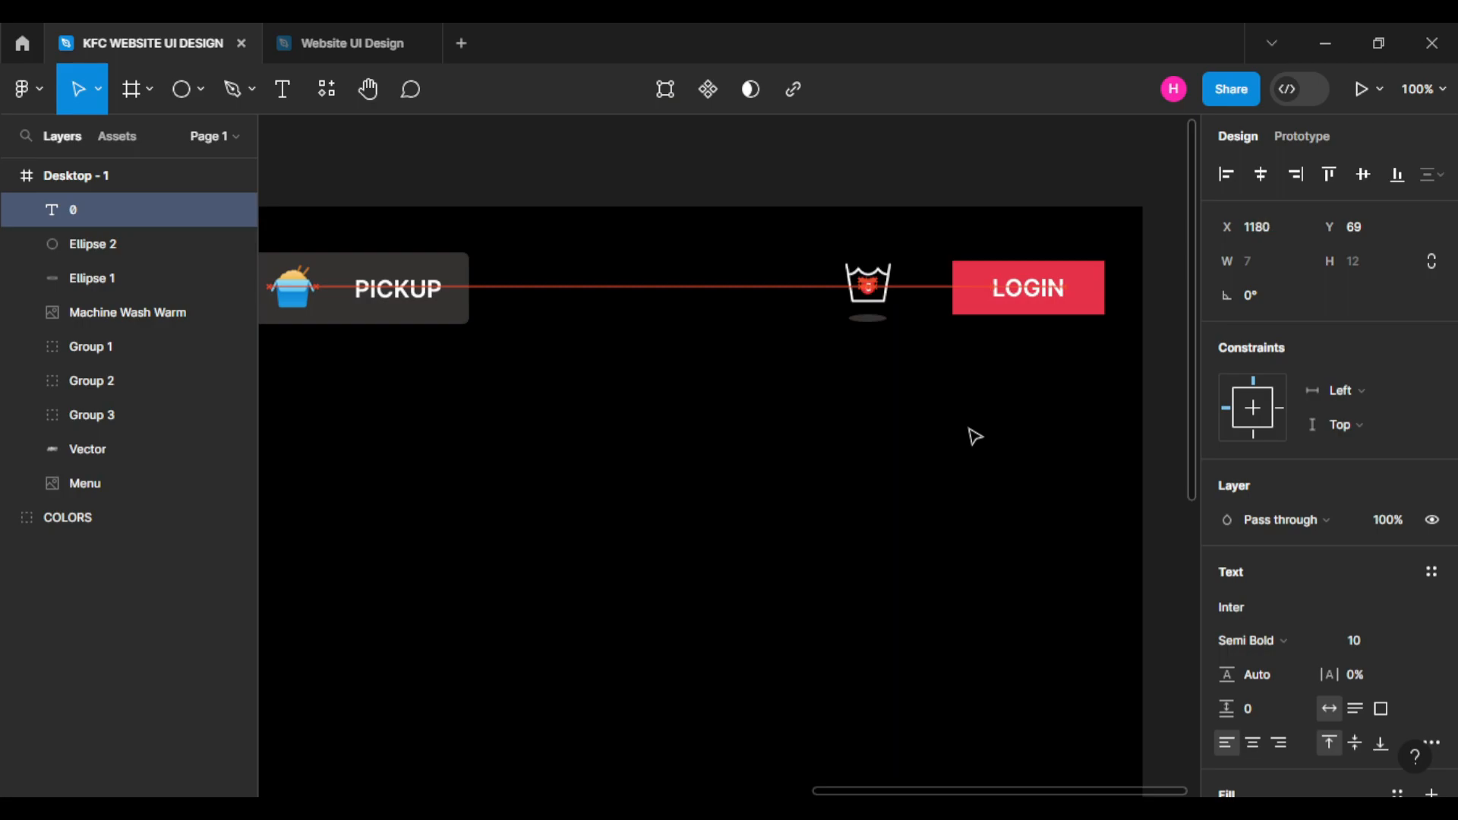
click(963, 456)
click(873, 289)
click(938, 389)
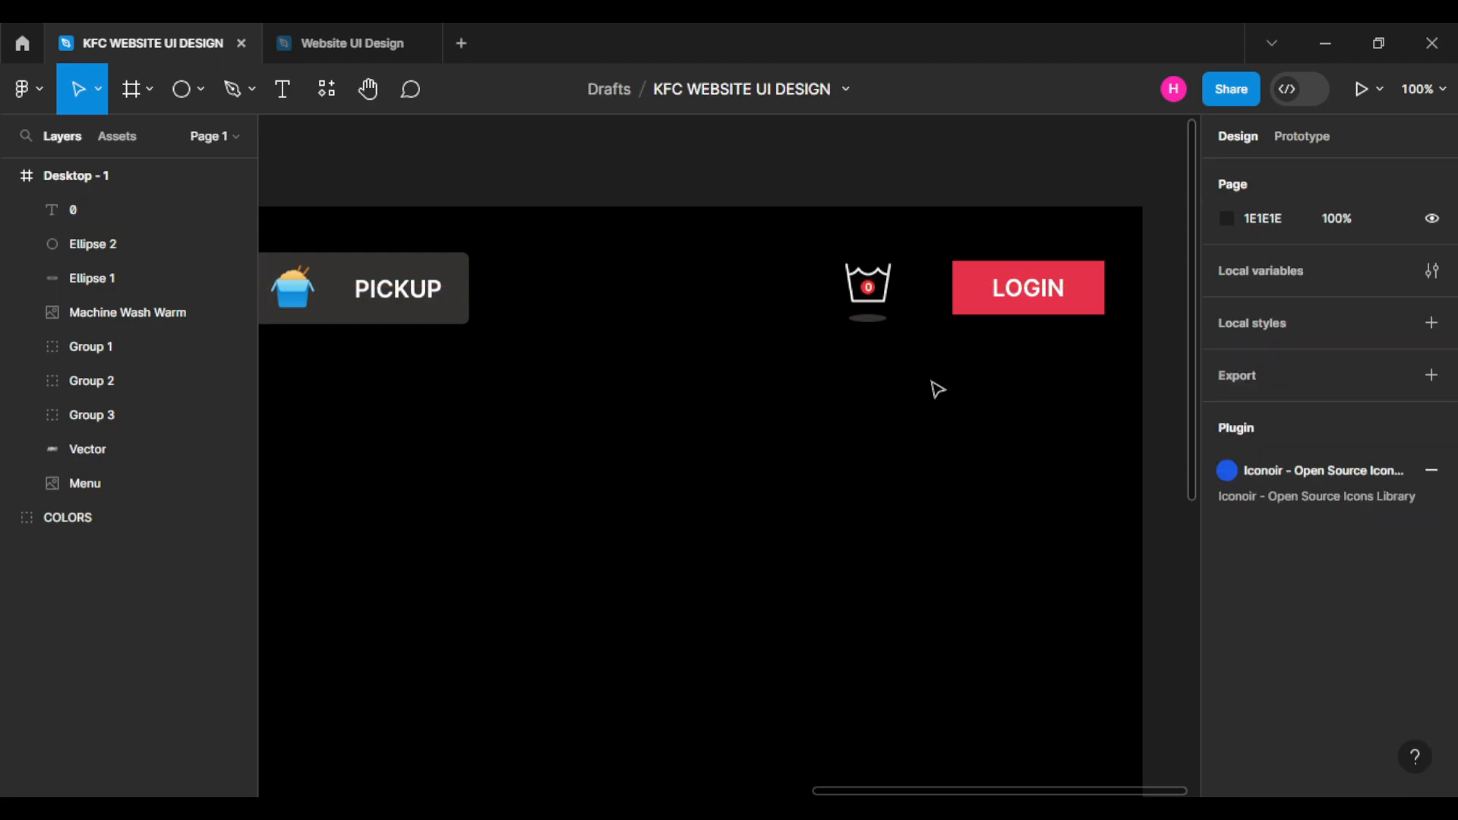
Draw a circle below the PICKUP button at about X 639, Y 190 and set its size to 28 by 28.
click(1426, 93)
text(55)
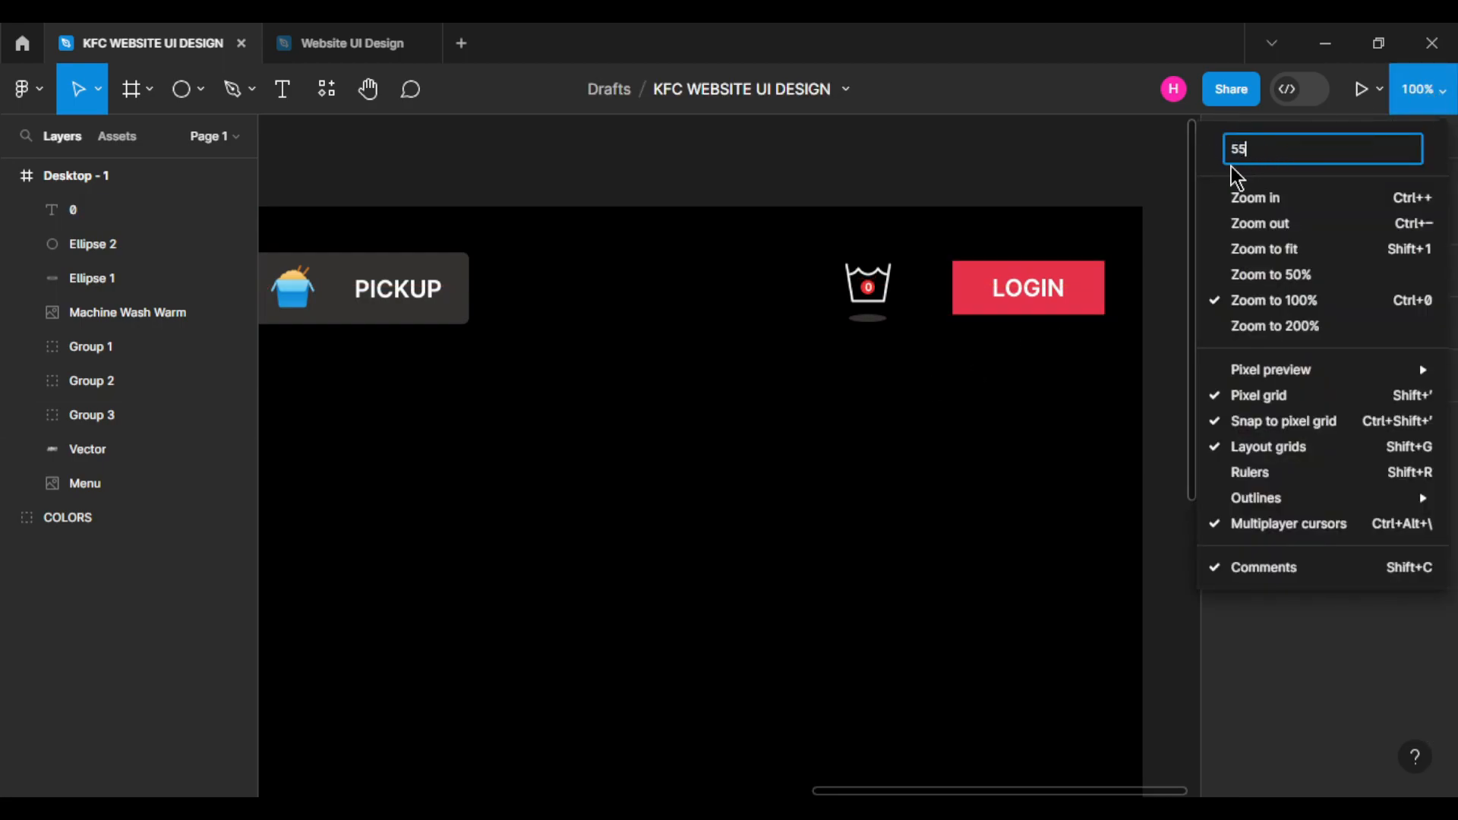
key(Return)
drag(641, 583, 752, 512)
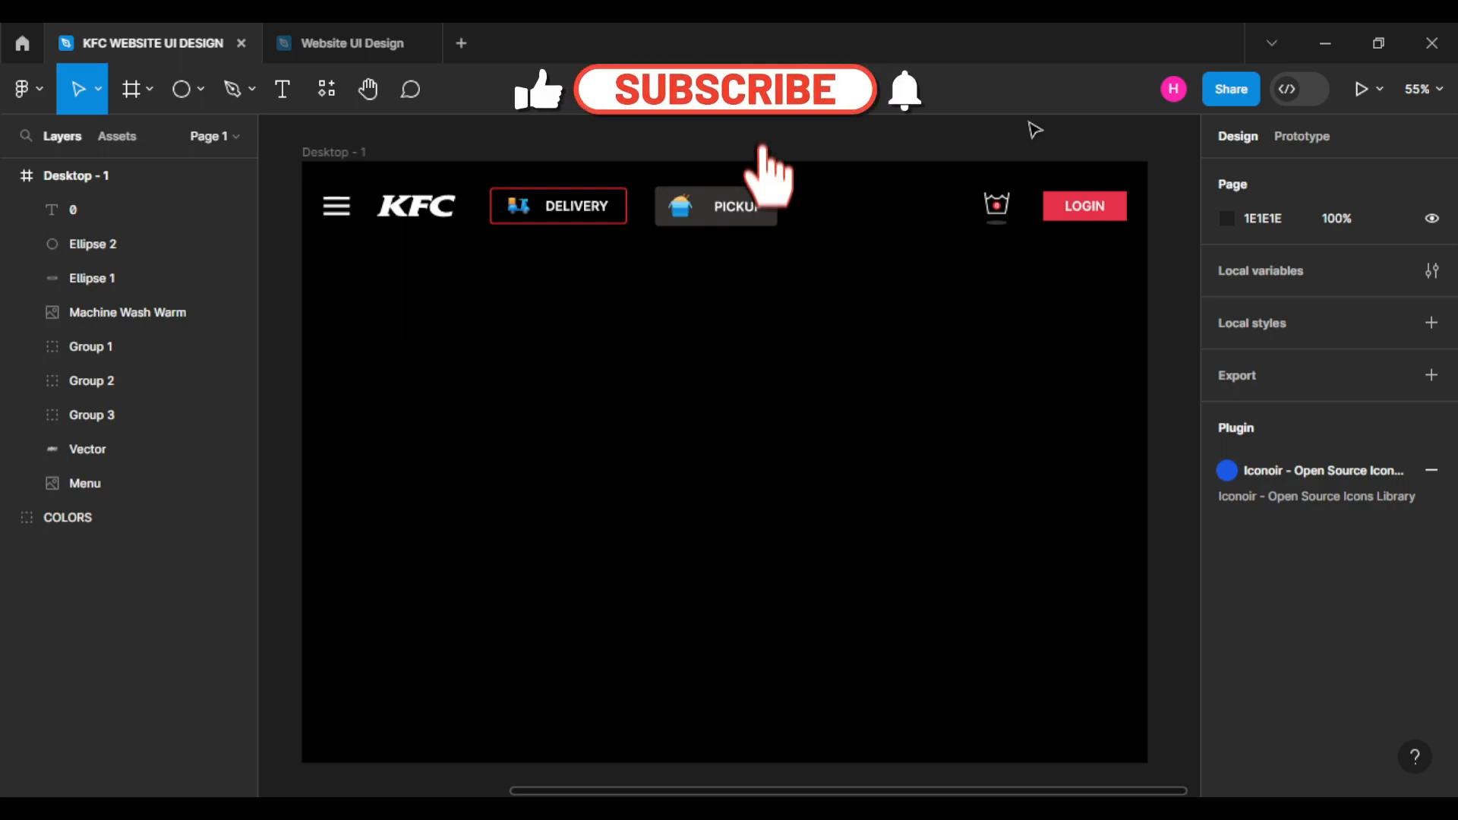
click(199, 92)
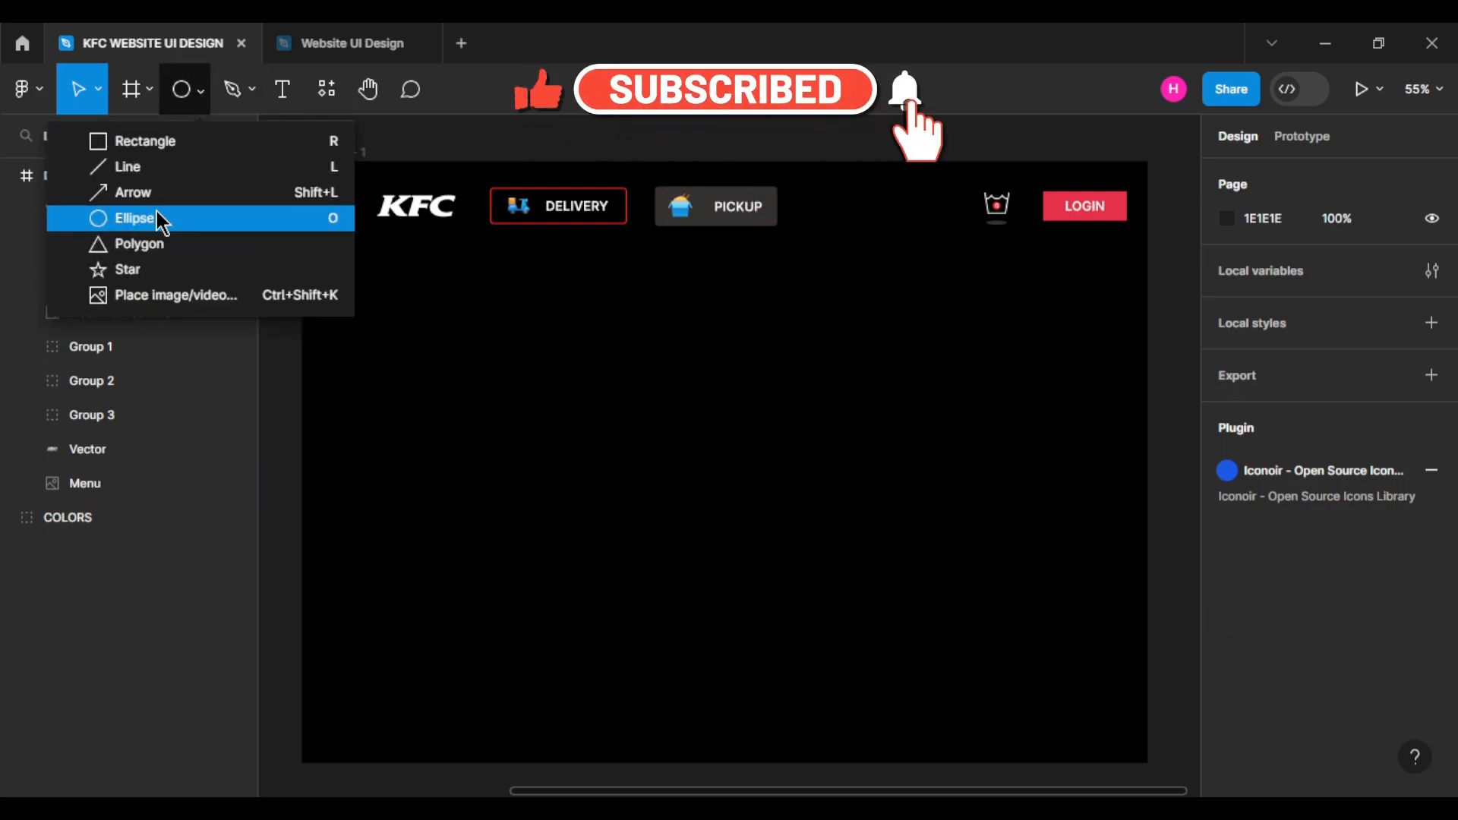
click(133, 218)
drag(675, 271, 687, 291)
click(1285, 269)
text(28)
key(Return)
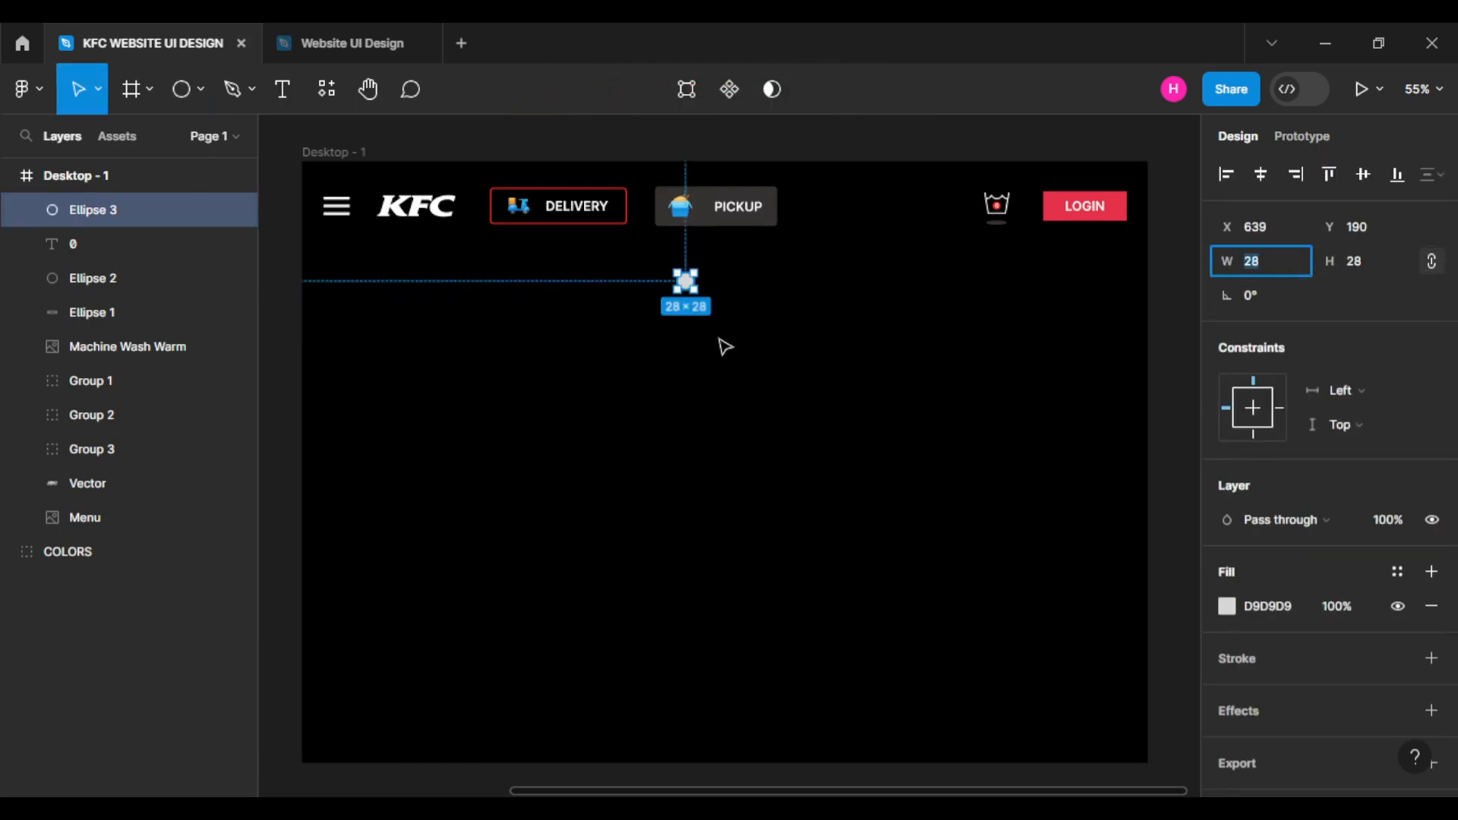
Fill the 28 by 28 circle with the document's red EE2C2C.
click(1227, 606)
click(996, 684)
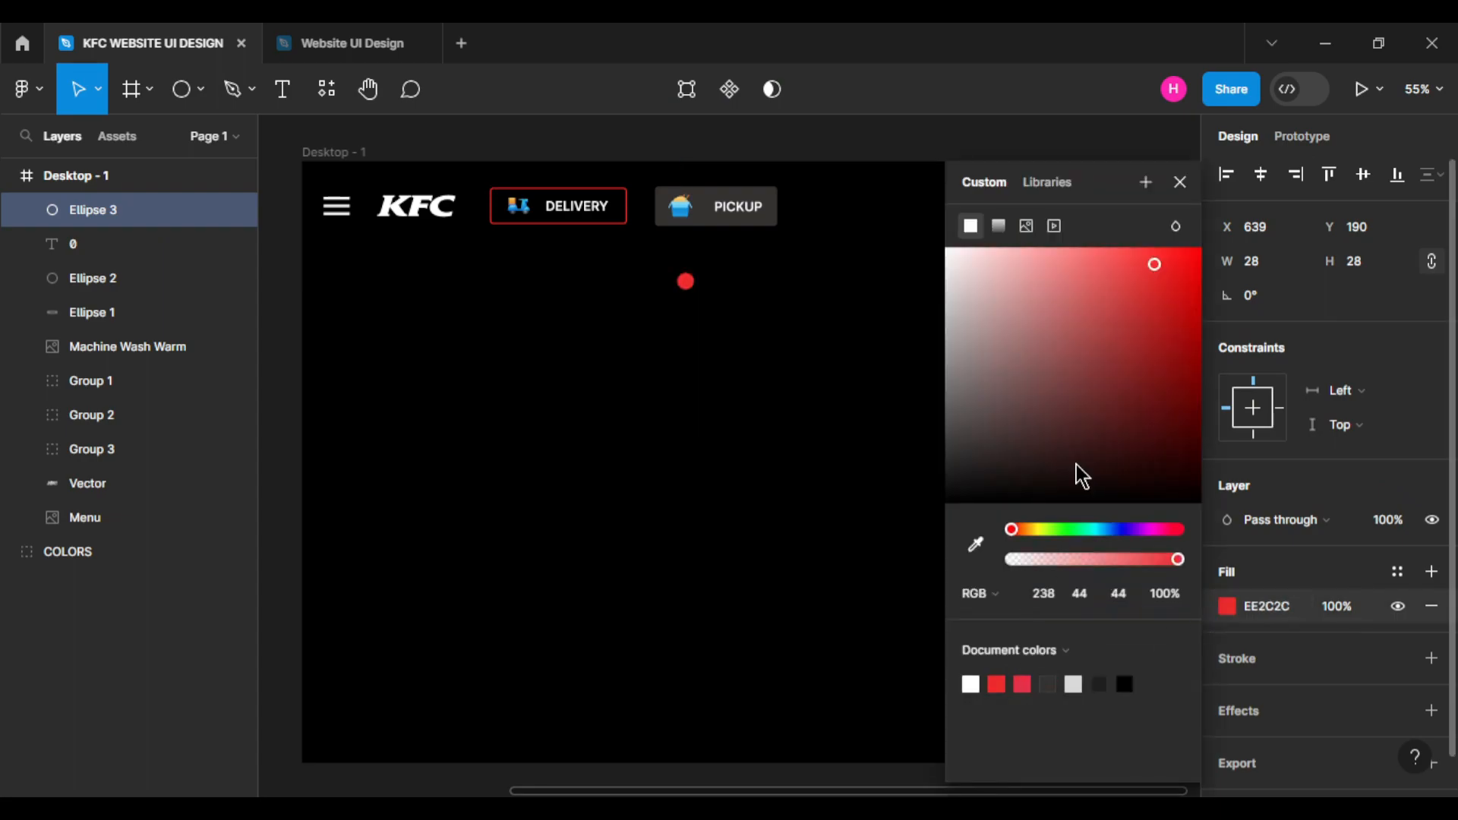
click(1180, 183)
click(771, 360)
Duplicate the red circle twice to the right to form a row of three.
click(689, 286)
drag(690, 286, 730, 286)
key(ctrl+d)
click(725, 323)
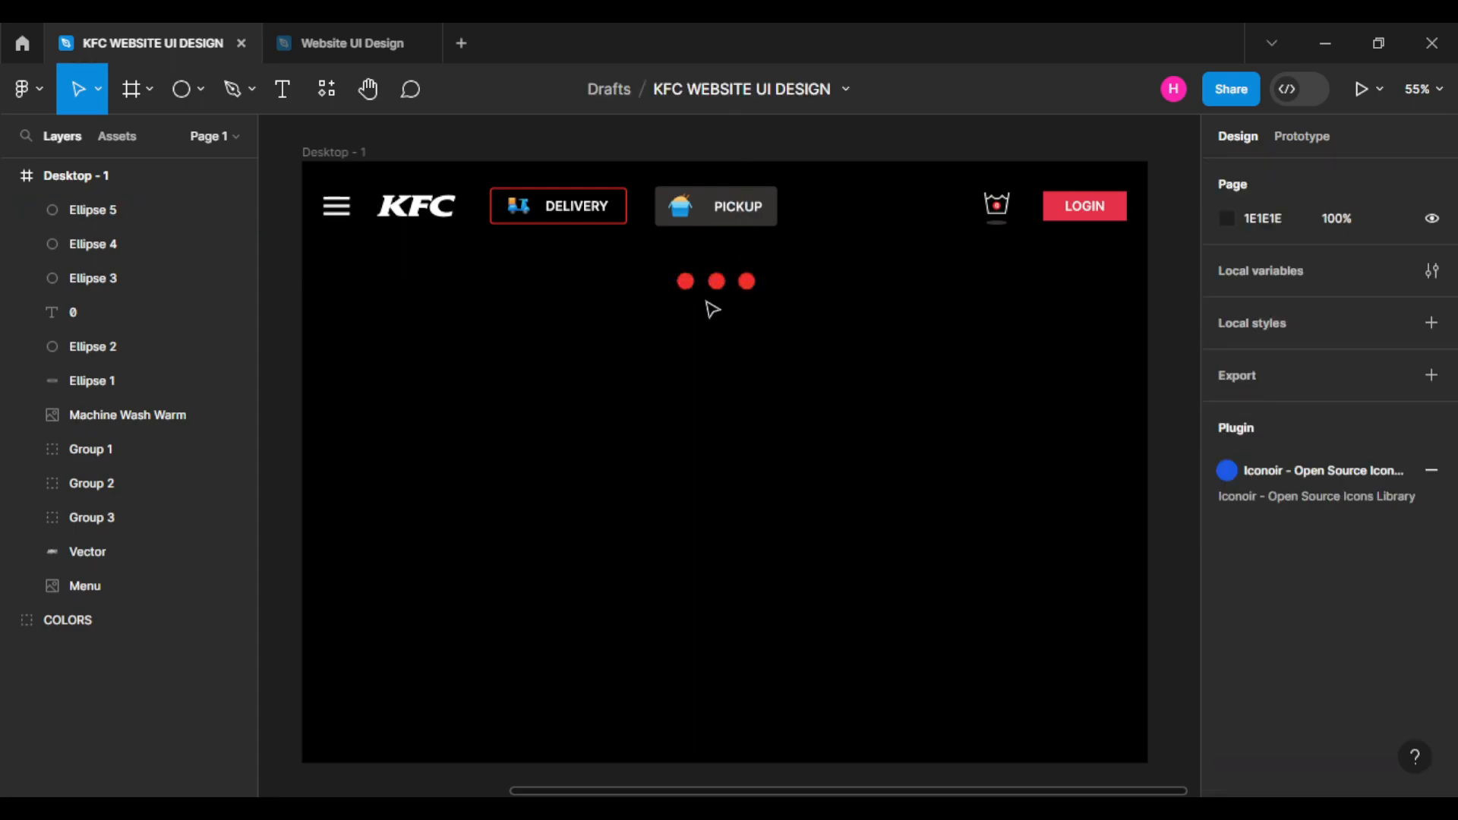
Select the three red circles and space them evenly with a horizontal gap of 24.
click(686, 281)
shift+click(717, 281)
shift+click(747, 281)
click(1429, 176)
click(1215, 226)
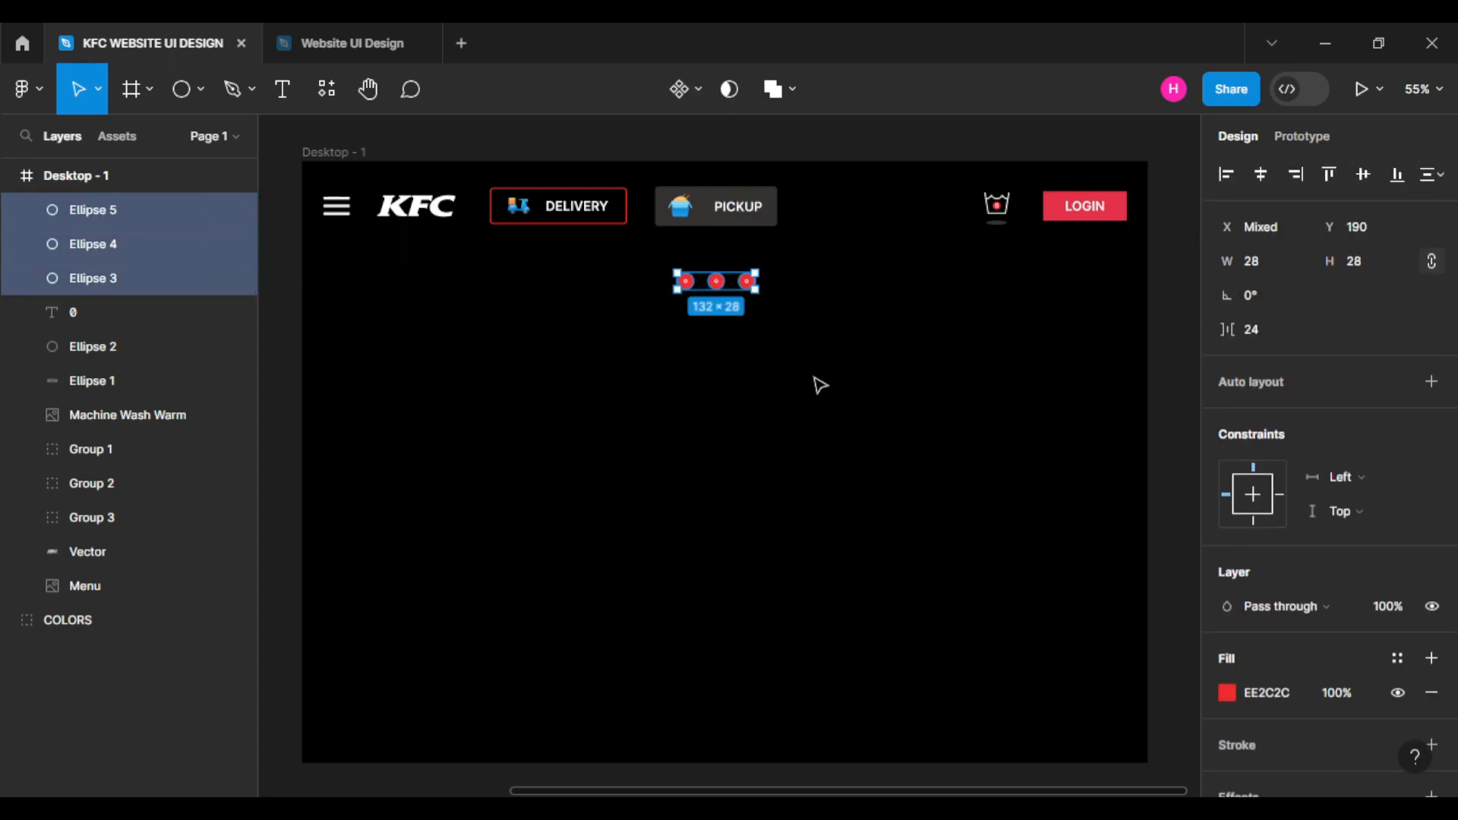
Group the three red circles and centre the group horizontally in the frame.
key(ctrl+g)
click(1261, 174)
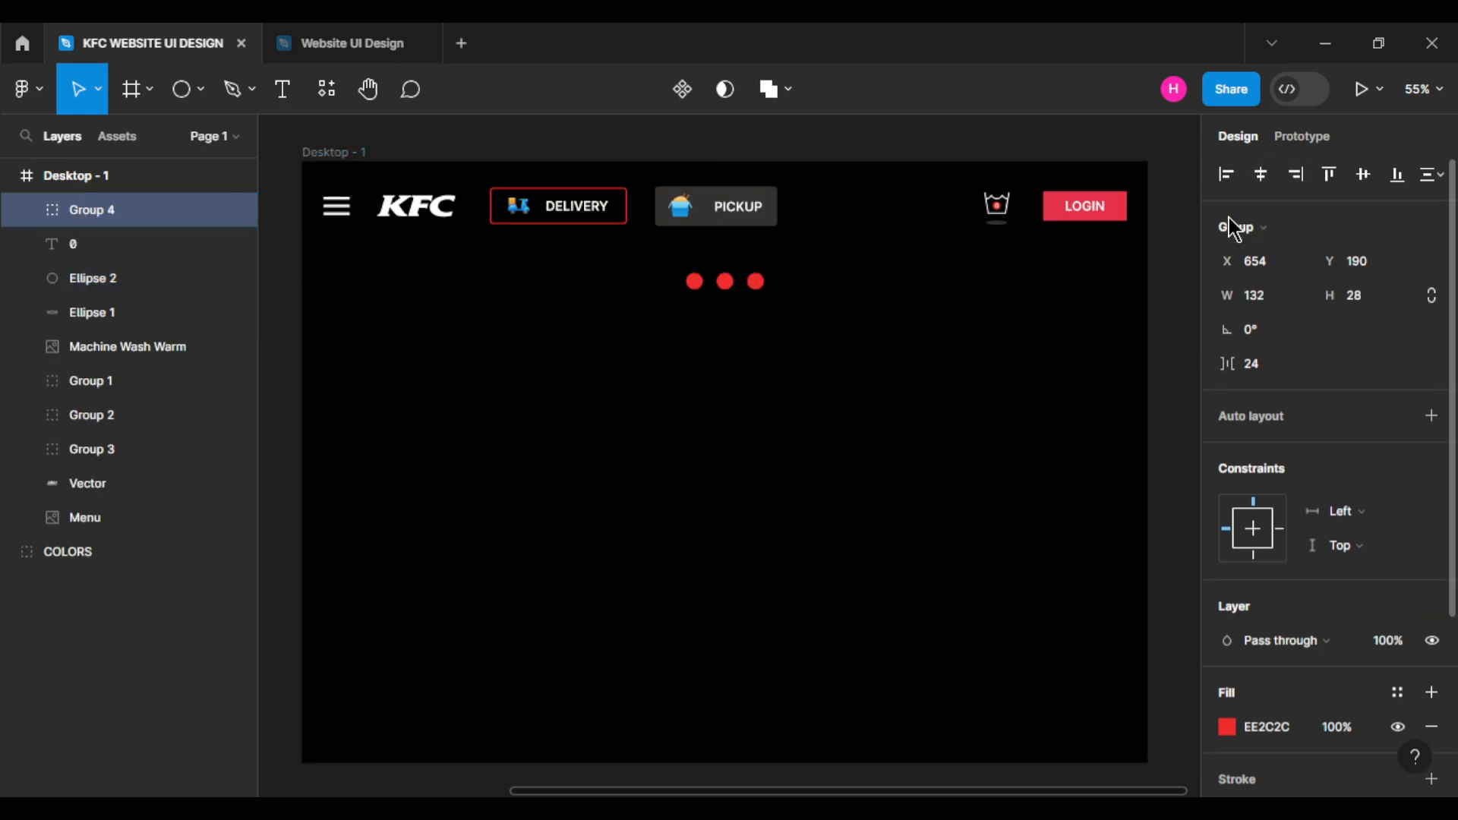
click(931, 439)
Add the text "YOU CAN TRY BUT YOU CAN'T" below the red circles at X 195, Y 326.
key(t)
click(417, 354)
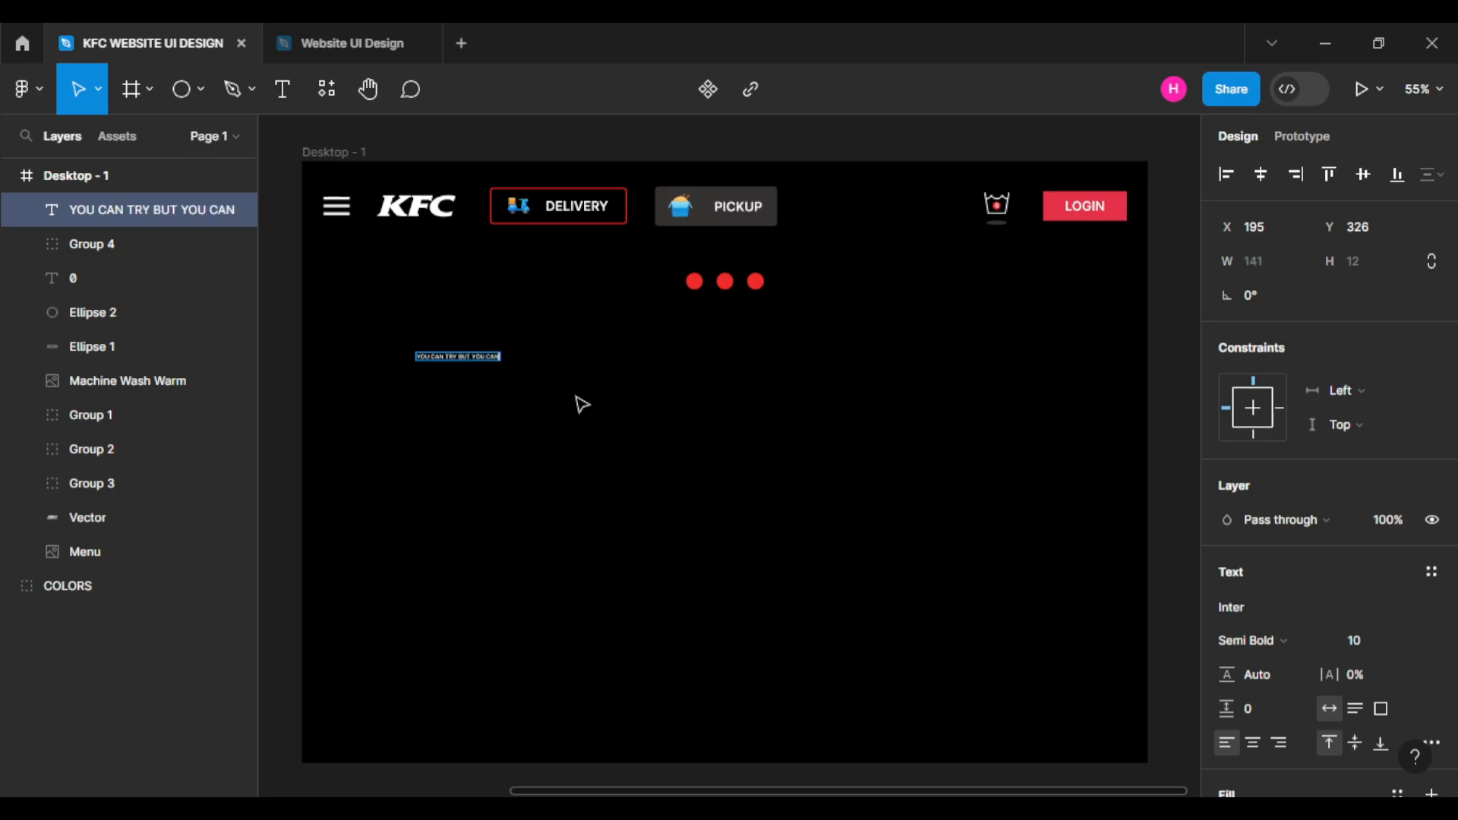
click(577, 399)
click(577, 399)
click(205, 210)
Set the heading's font size to 40 and its text box to about 596 by 51.
click(1379, 641)
text(40)
click(650, 478)
click(560, 373)
drag(657, 383, 658, 385)
click(660, 432)
click(660, 390)
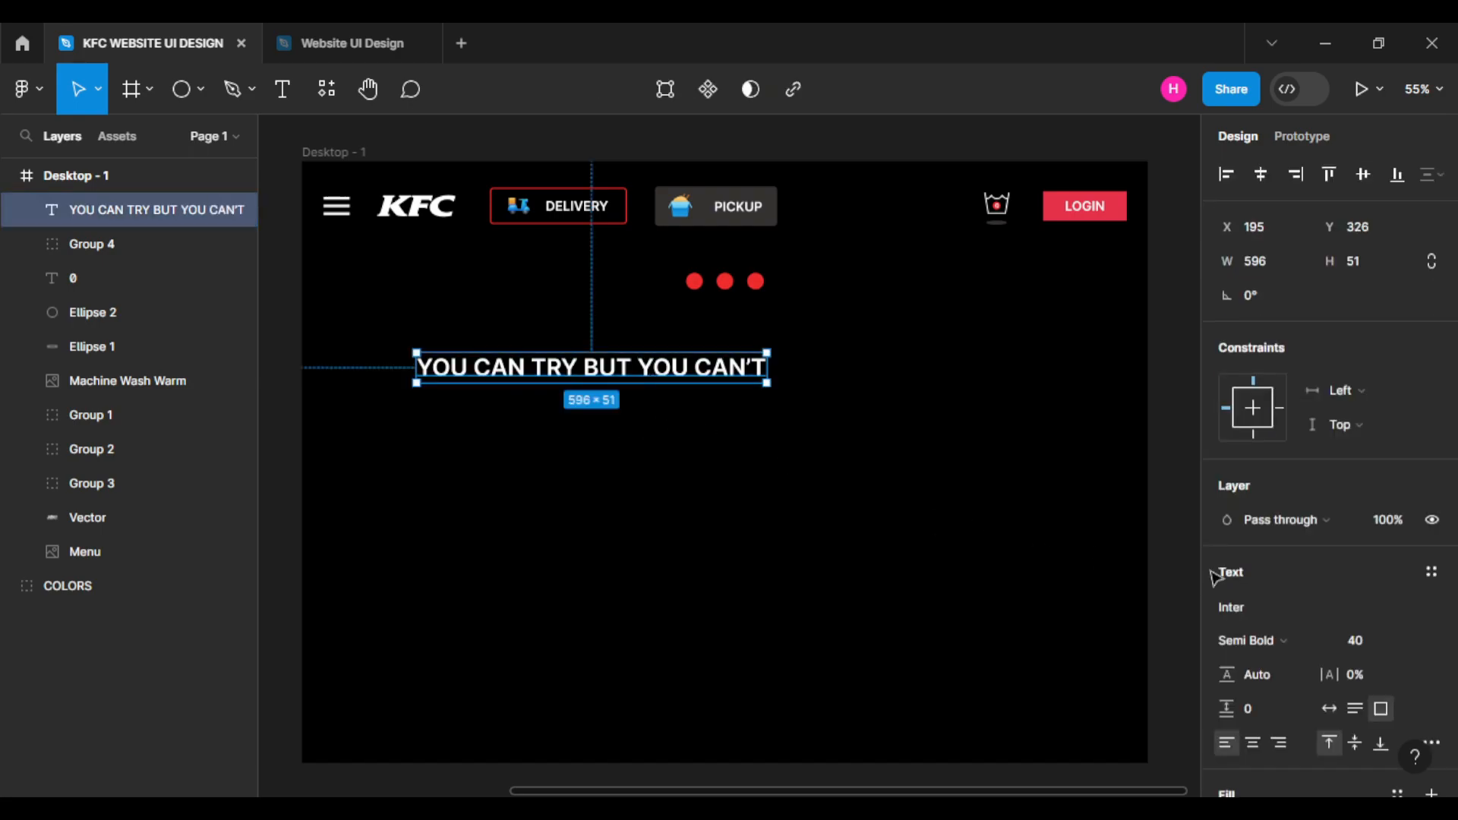
Set the heading's font weight to Bold and enlarge its text box to about 614 by 95.
click(1266, 642)
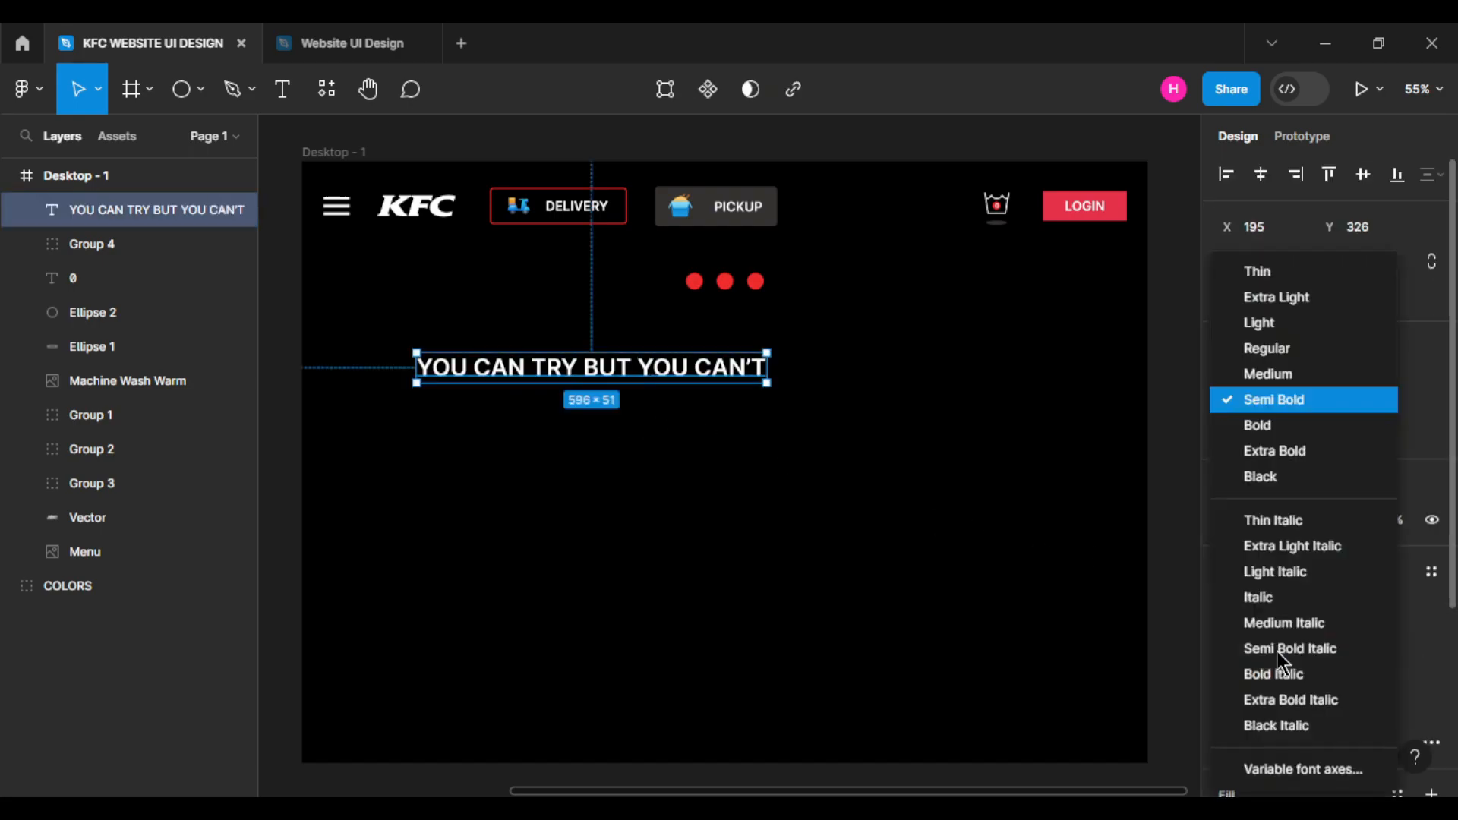
click(1283, 431)
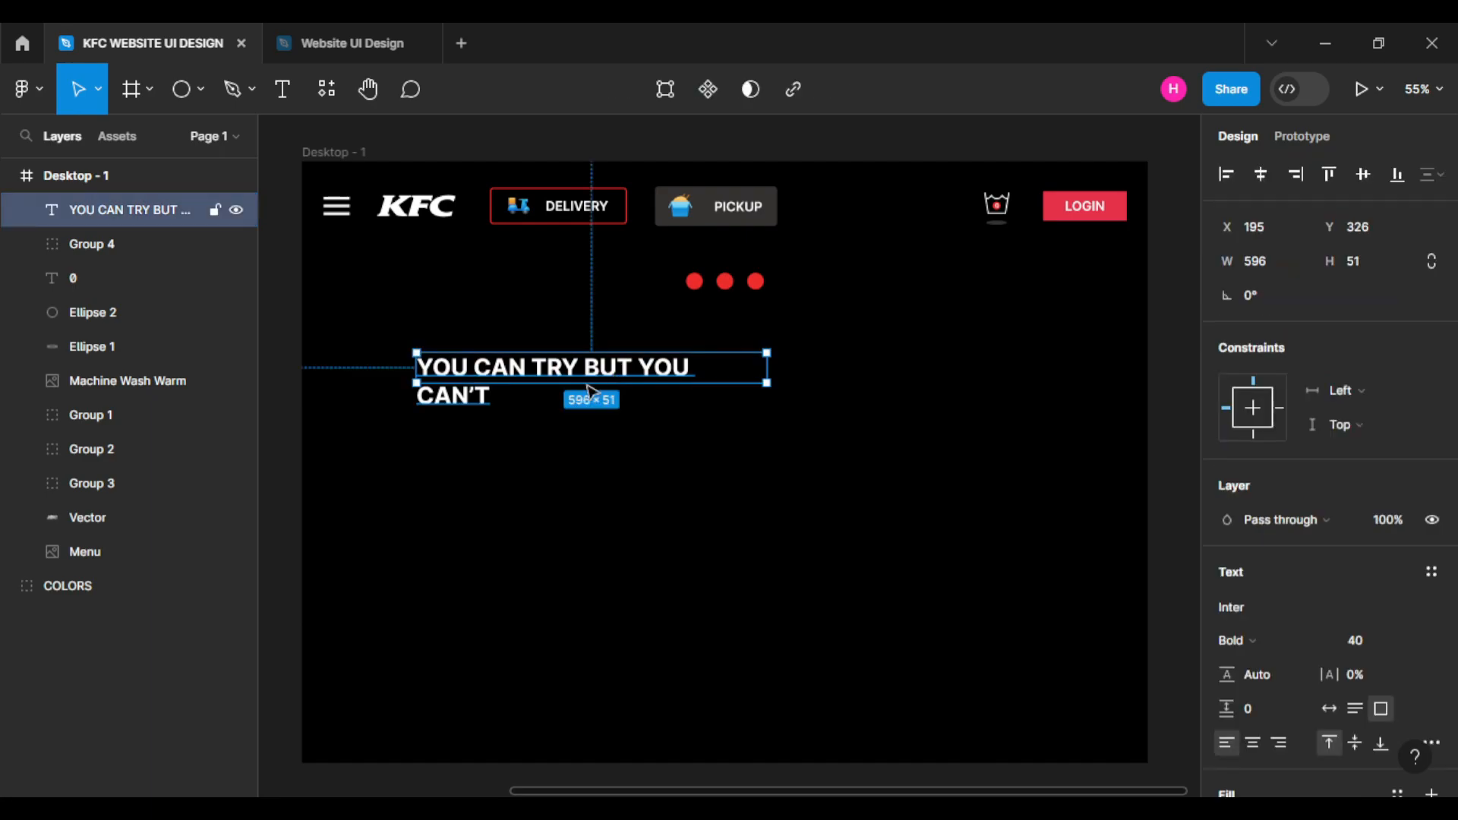
drag(558, 385, 558, 409)
drag(768, 396, 780, 404)
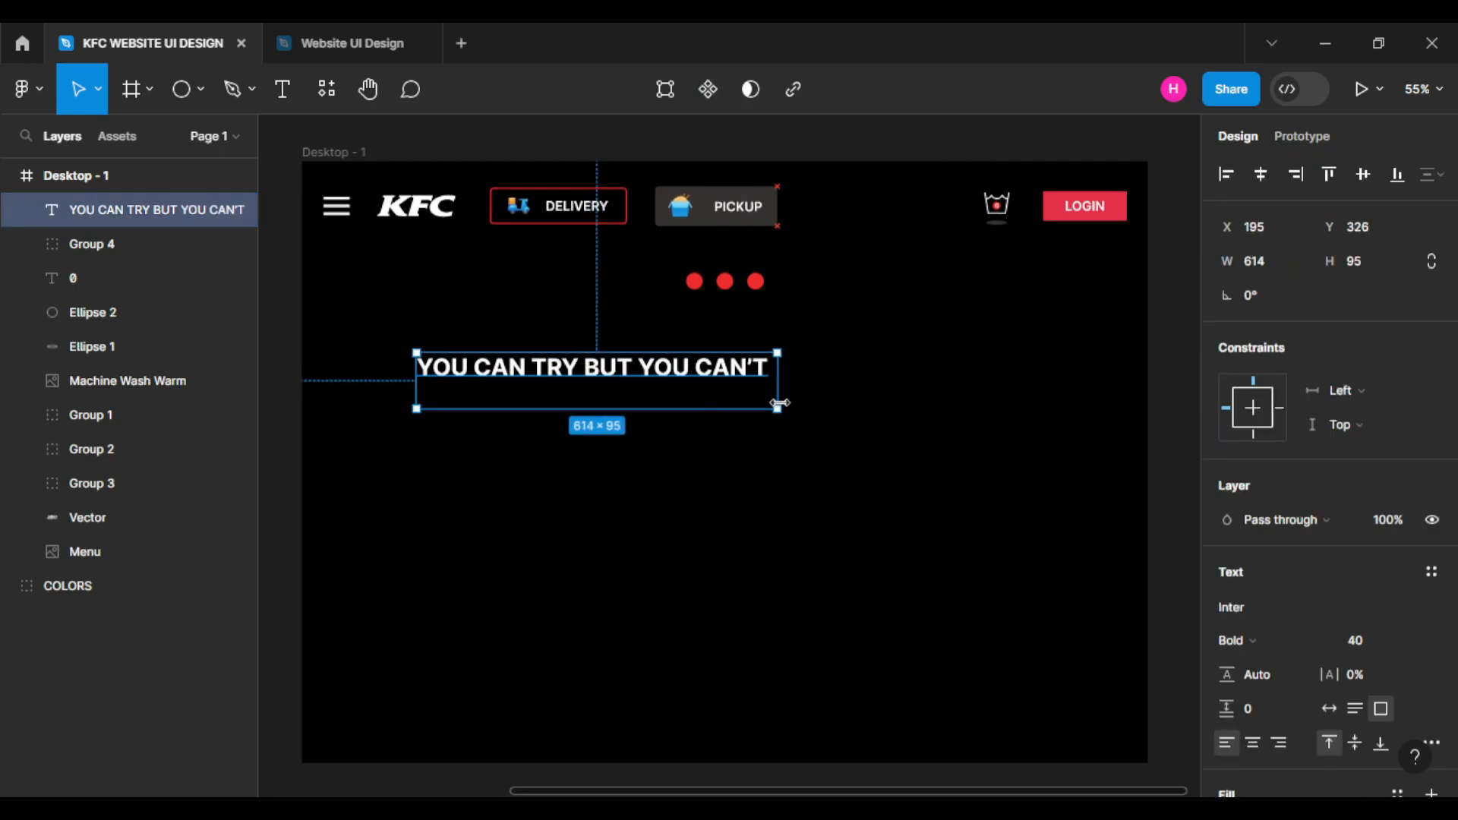
Move the "YOU CAN TRY BUT YOU CAN'T" heading to about X 70, Y 301.
click(784, 502)
drag(574, 377, 501, 363)
click(526, 441)
click(536, 374)
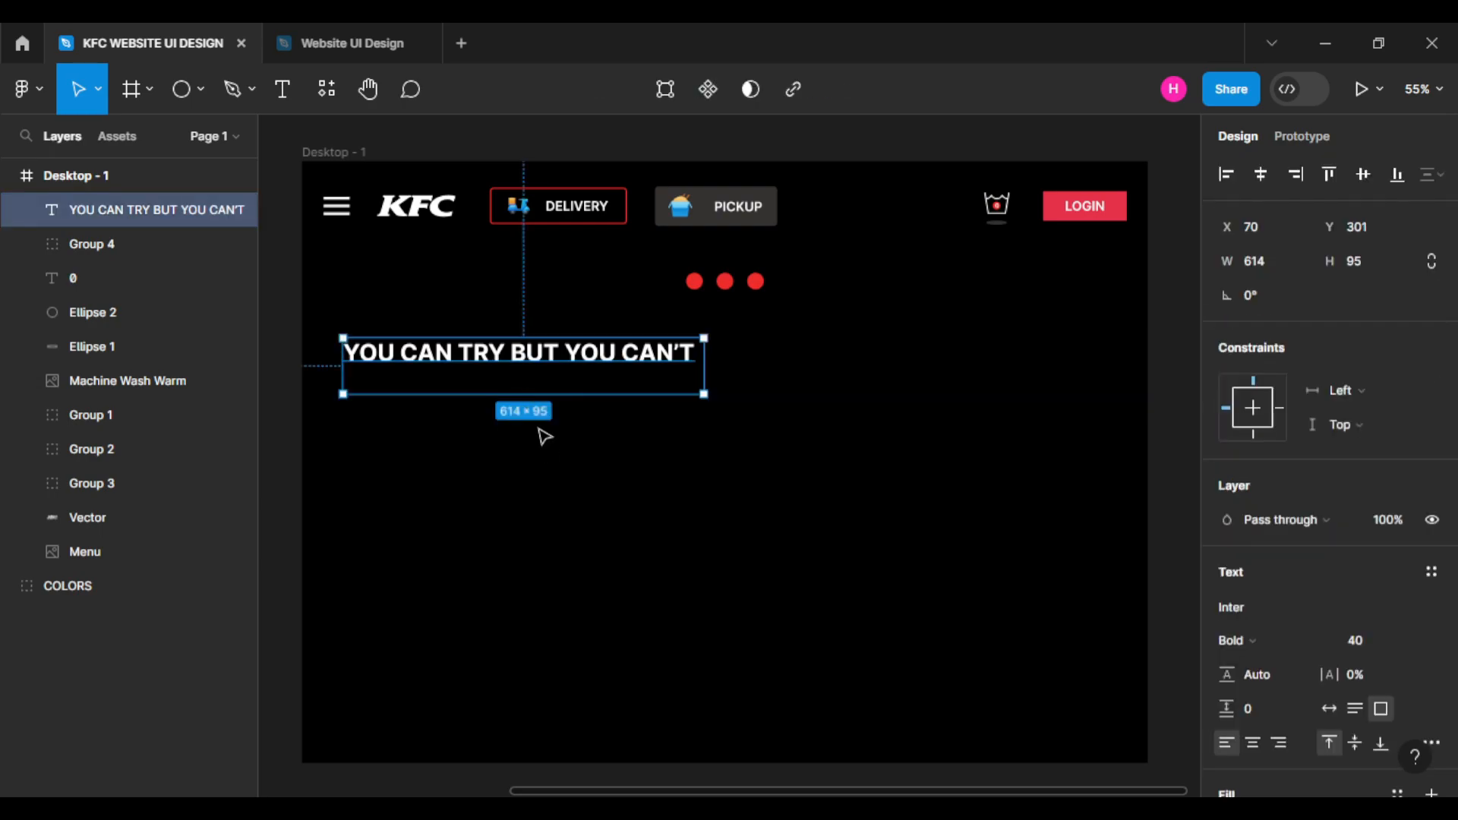
click(550, 455)
Duplicate the heading directly below at about X 68, Y 396 and change the copy's text to "KENTUCKY FRY!".
click(585, 372)
alt+drag(589, 374, 582, 426)
double_click(580, 423)
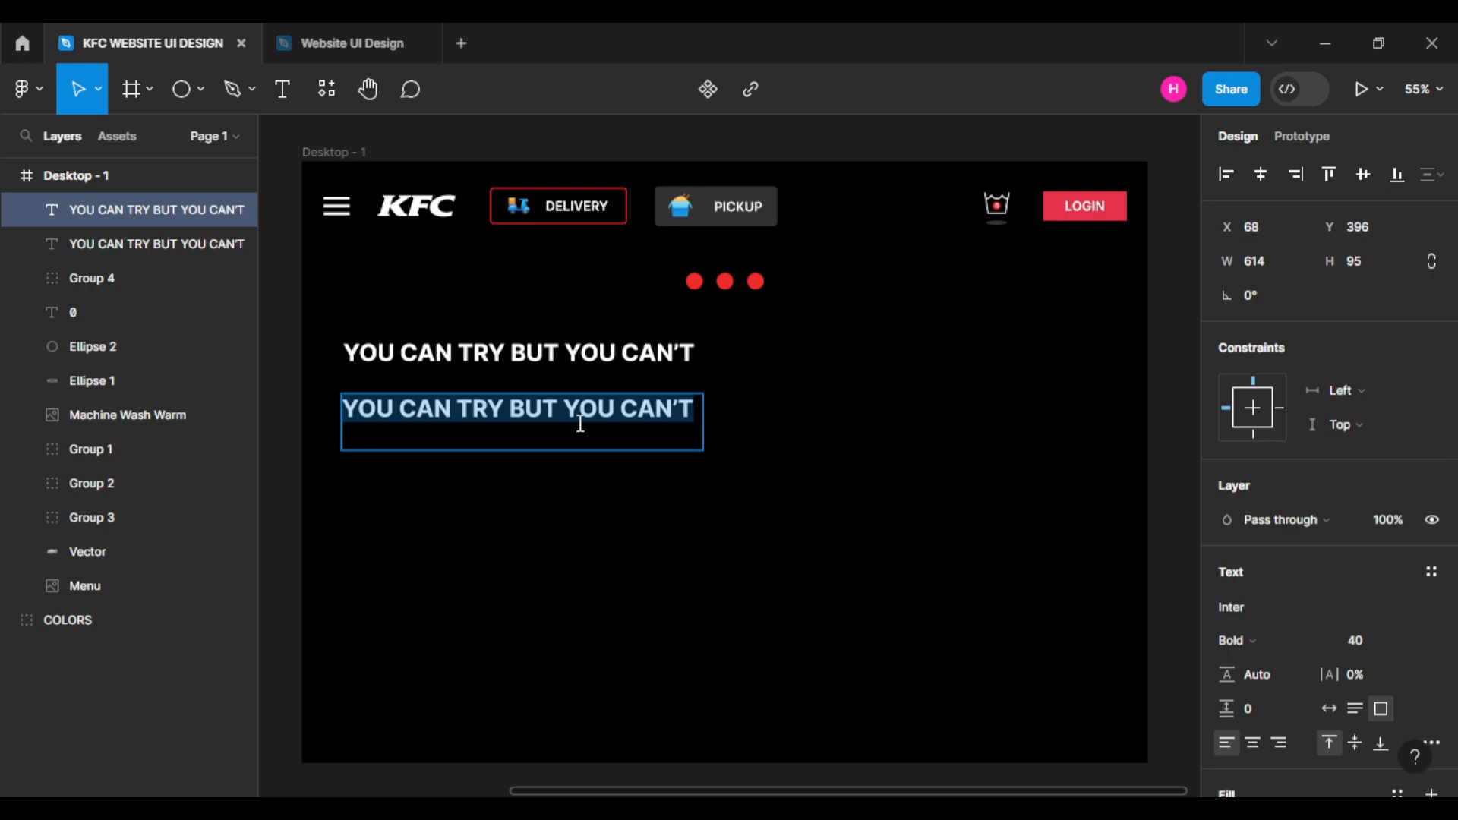
text(KENTUC)
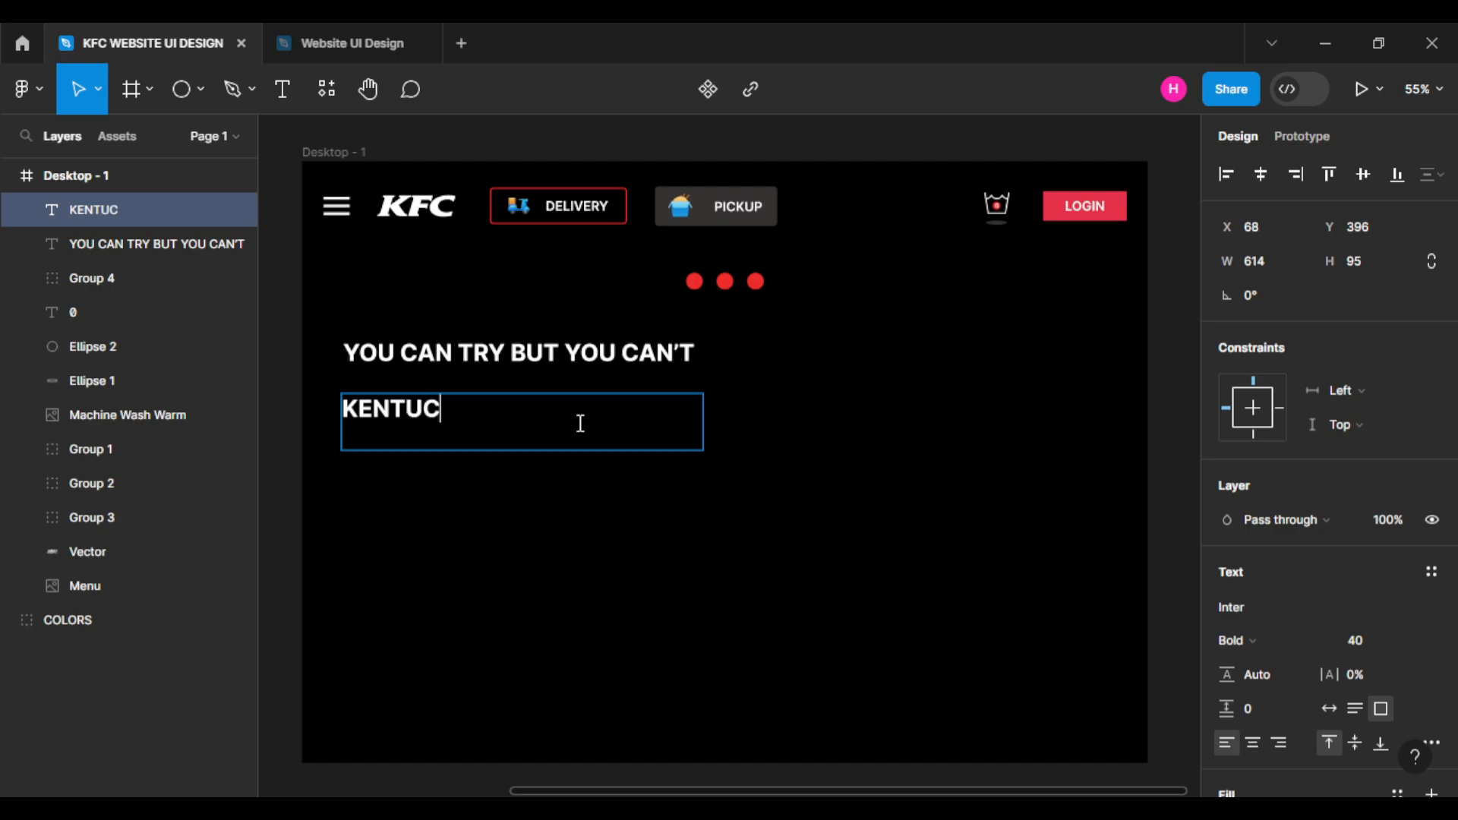
text(KY FRY)
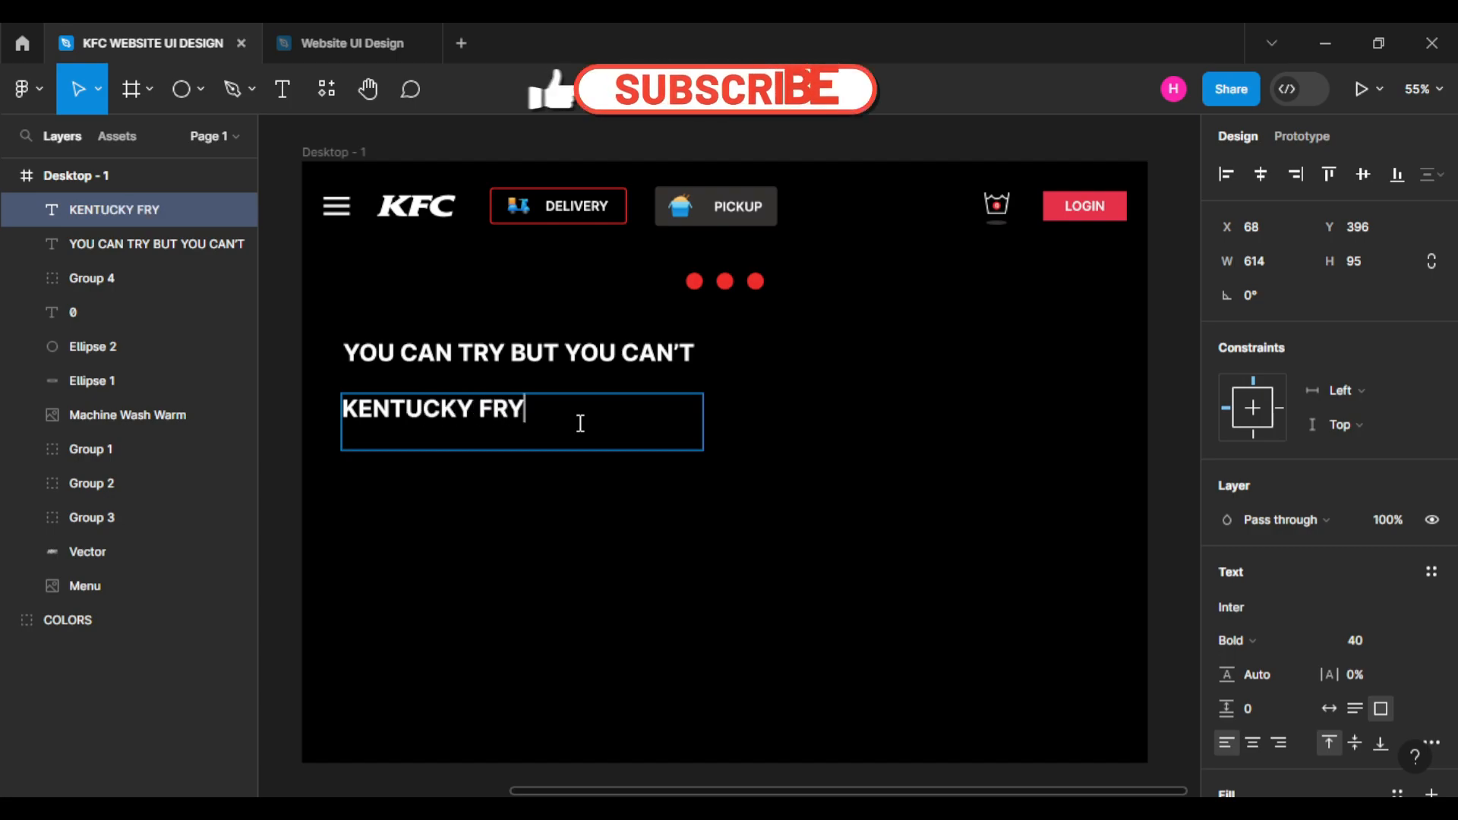
text(!)
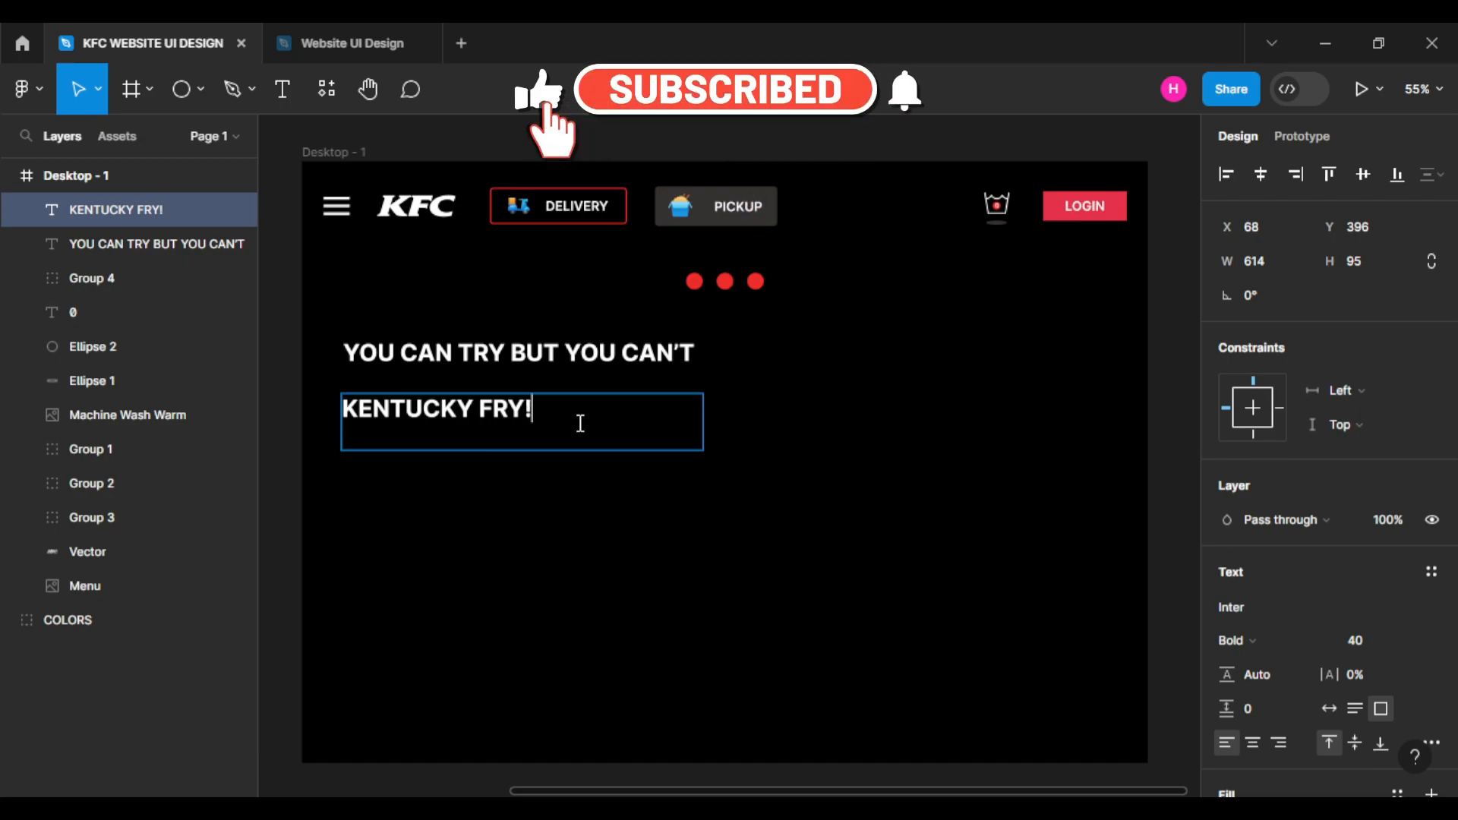
key(Escape)
Set the "KENTUCKY FRY!" font size to 80 and enlarge its text box to about 485 by 297.
drag(703, 414, 546, 433)
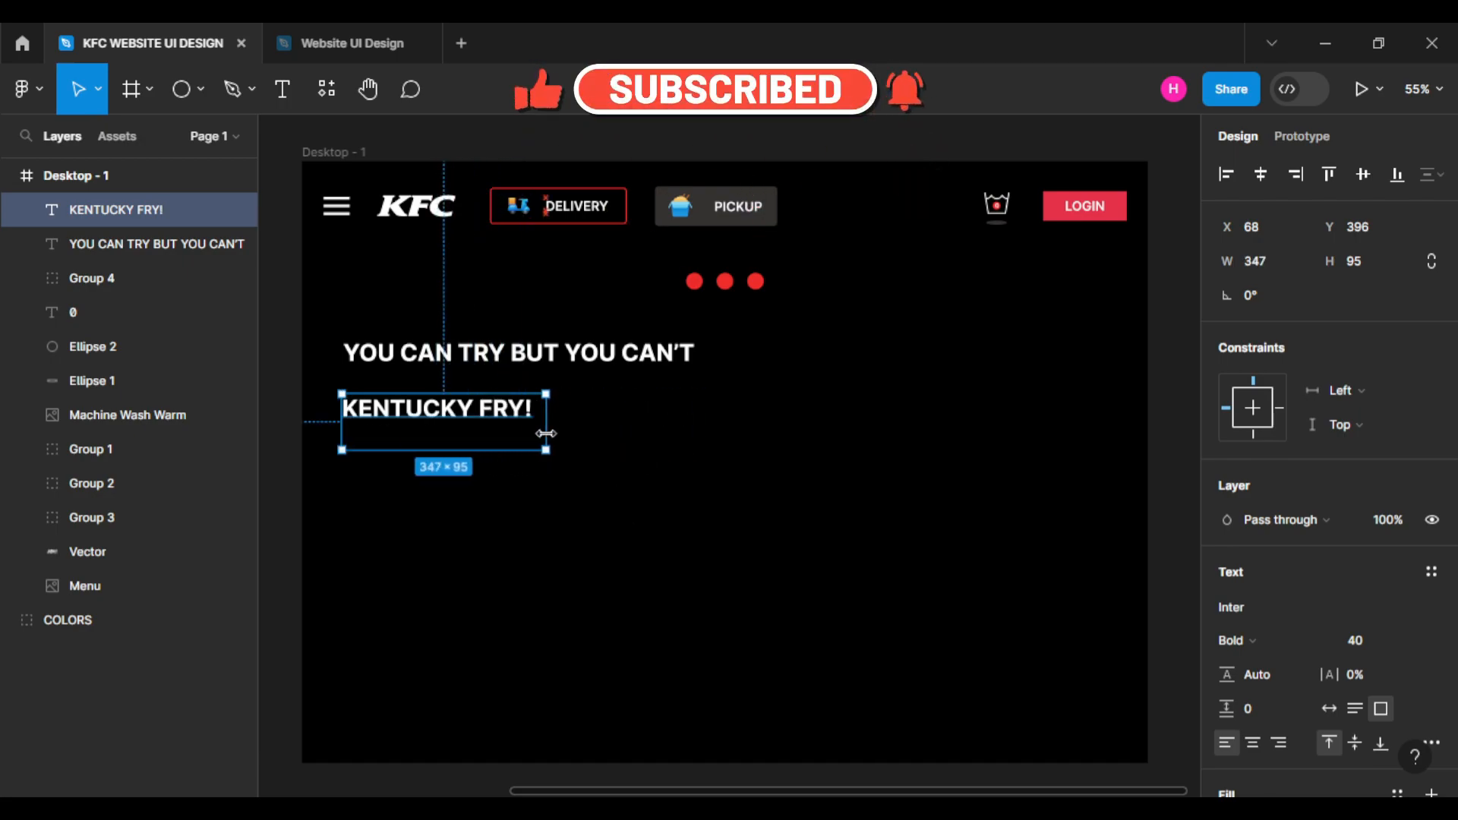
click(1382, 648)
text(80)
click(729, 583)
click(504, 475)
drag(477, 516, 472, 568)
drag(554, 479, 621, 497)
click(687, 504)
Fill the "KENTUCKY FRY!" text with the document's red EE2C2C.
click(152, 210)
scroll(1269, 599, down, 3)
click(1227, 615)
click(997, 684)
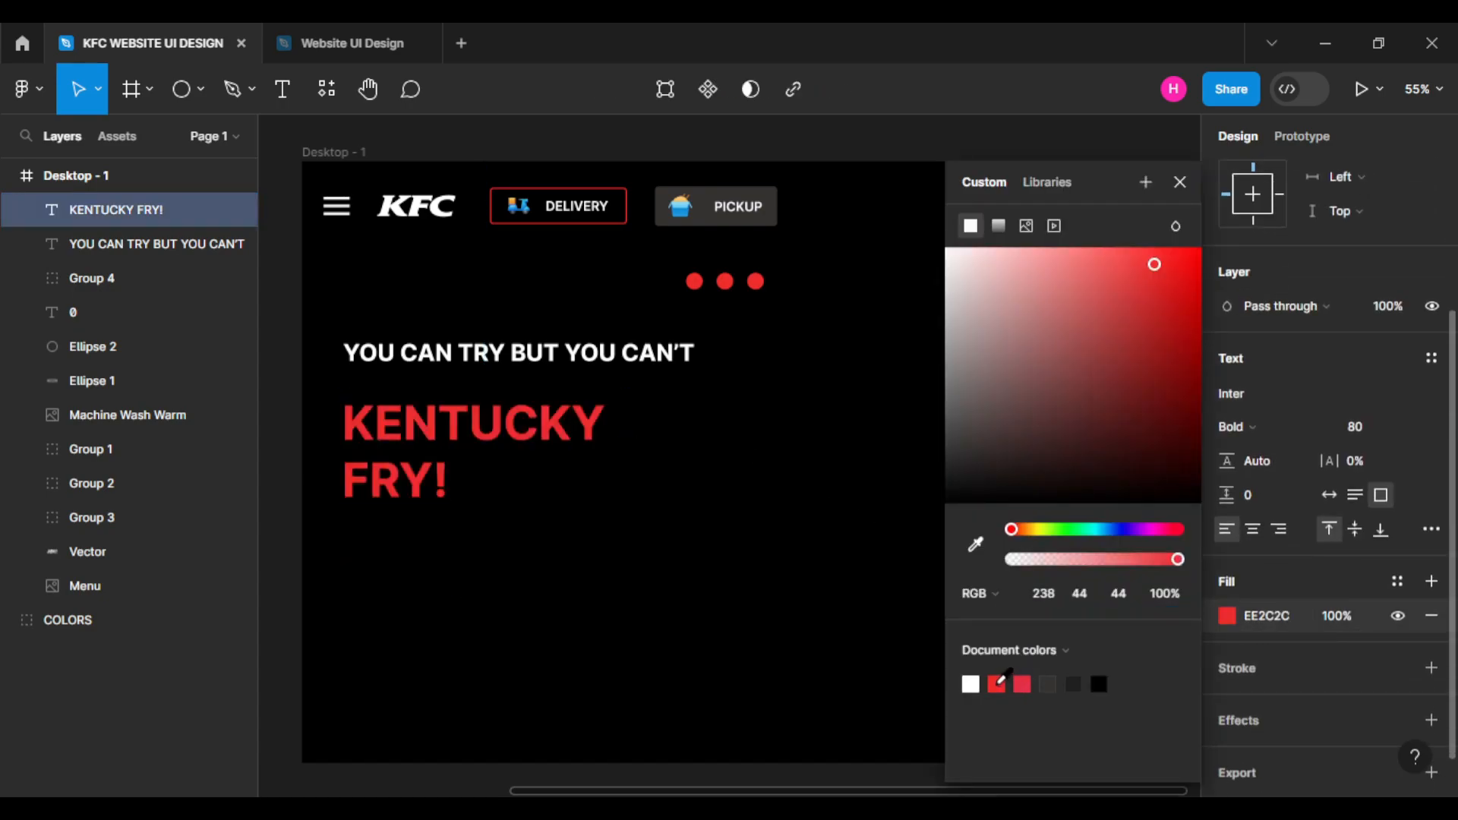
click(1179, 182)
click(739, 504)
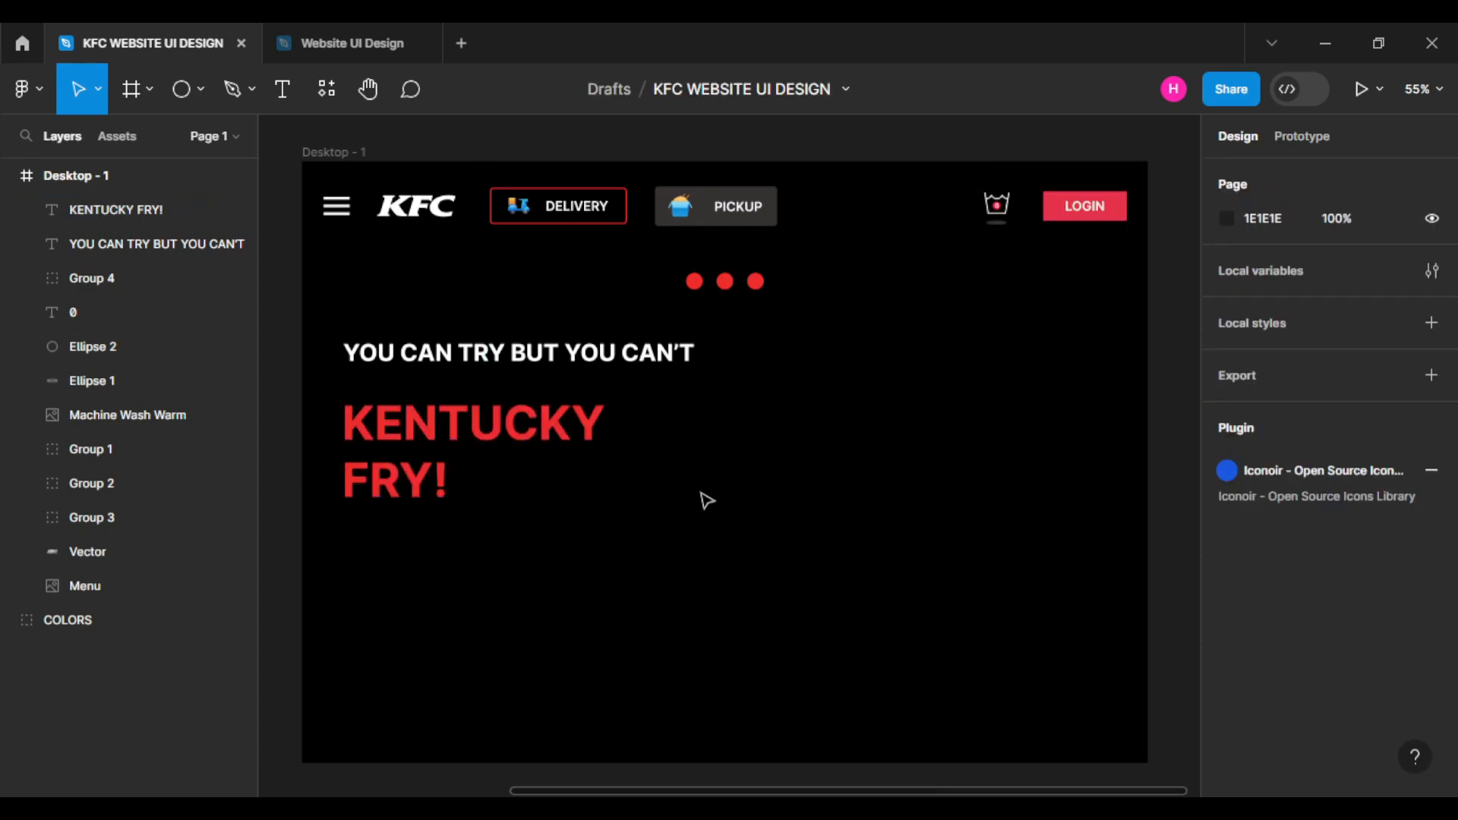
Move "KENTUCKY FRY!" to X 70, Y 380 and resize its text box to about 654 by 99 so it fits one line.
click(411, 454)
drag(411, 453, 415, 444)
click(589, 630)
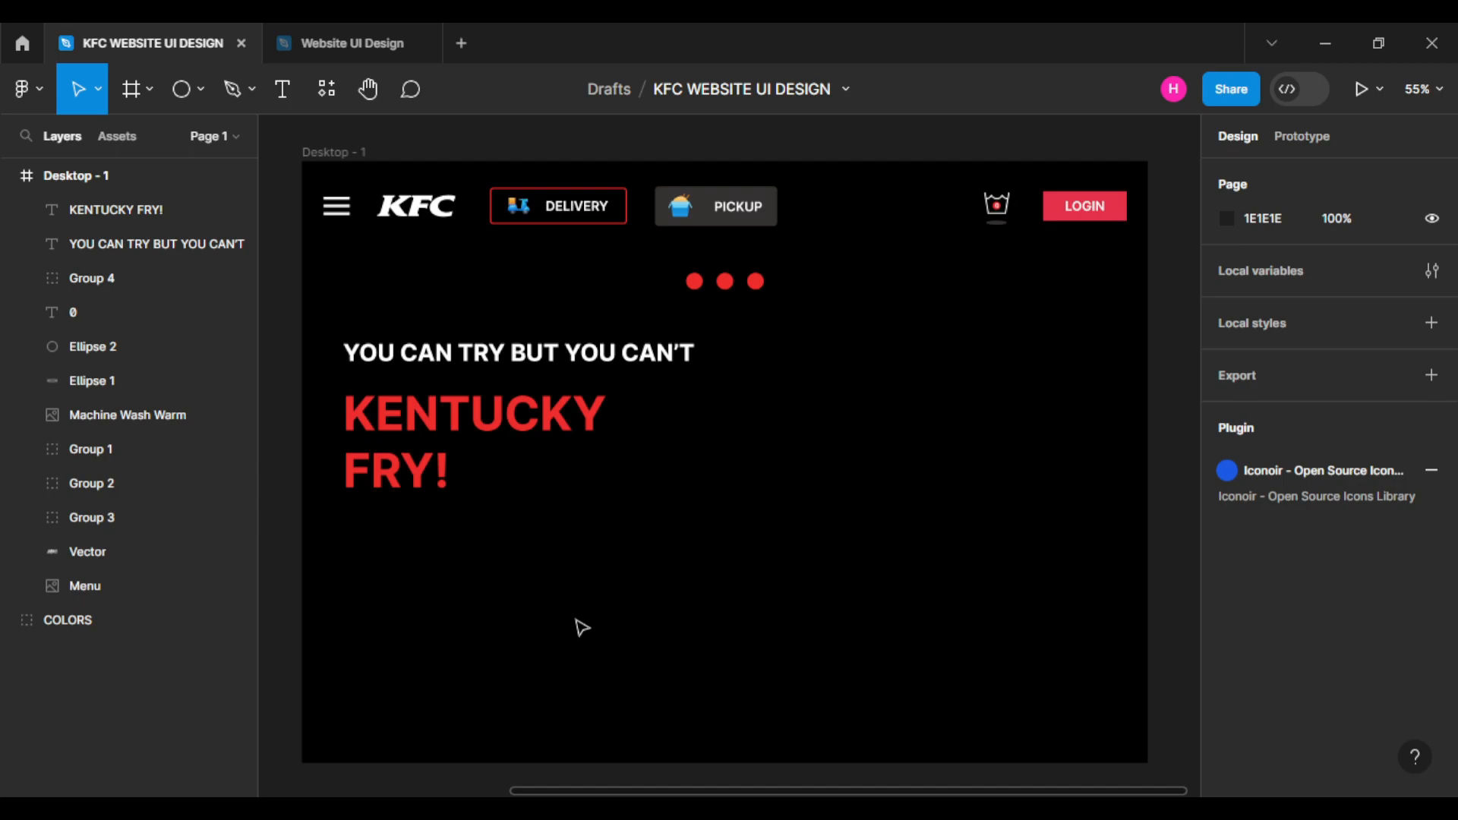
click(616, 429)
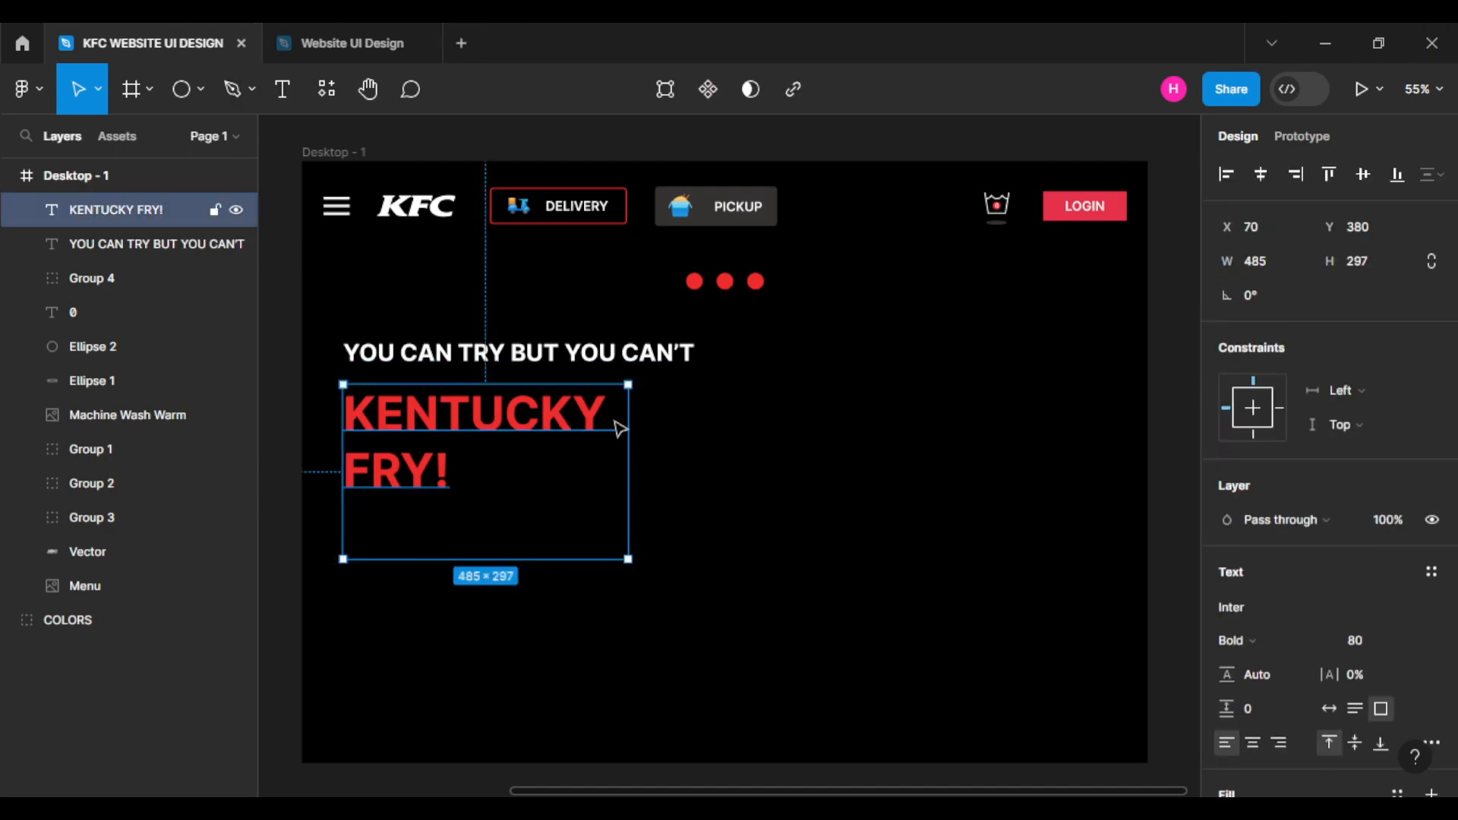
drag(638, 426, 727, 424)
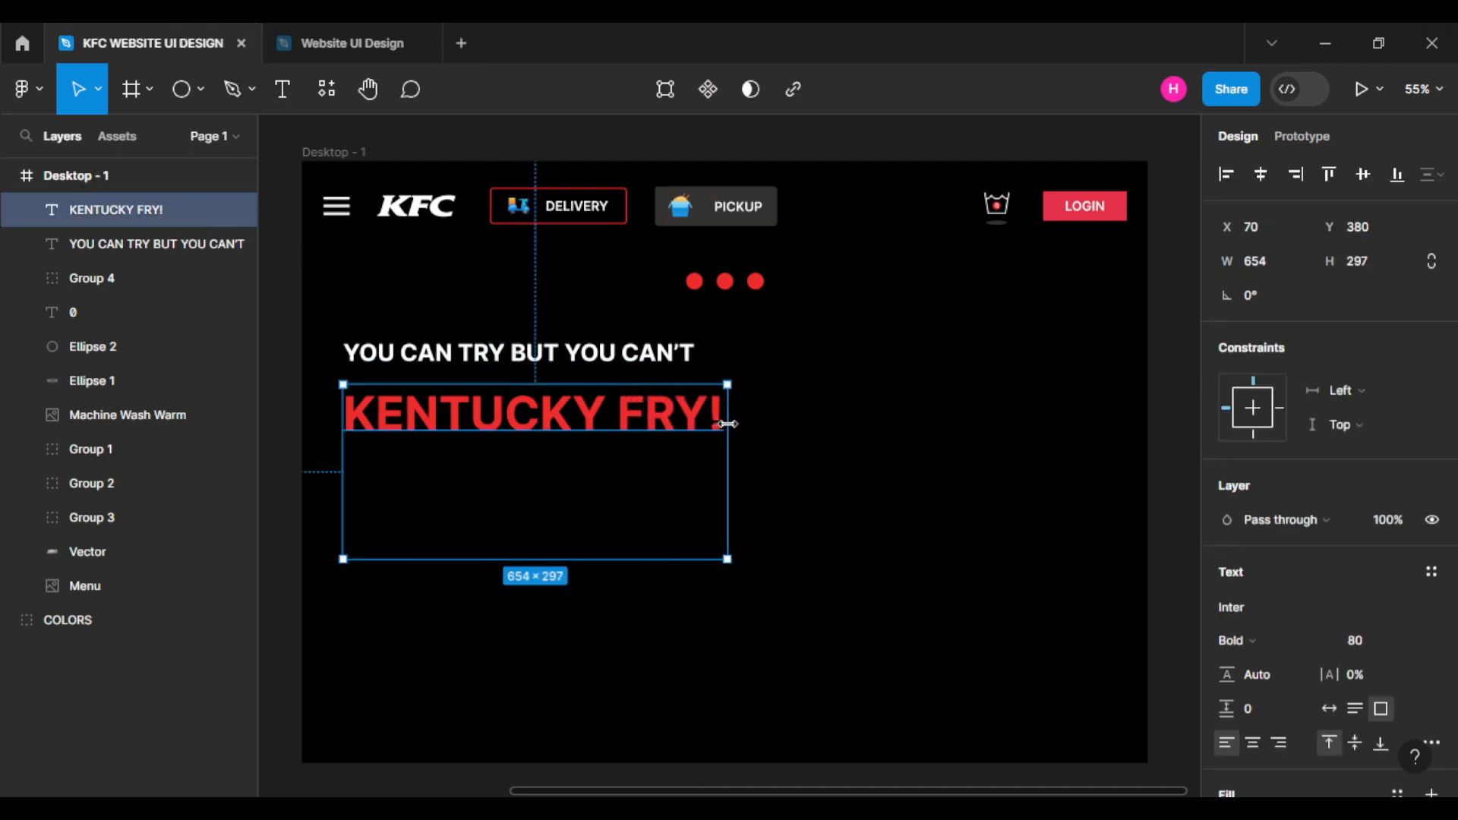
drag(581, 562, 581, 432)
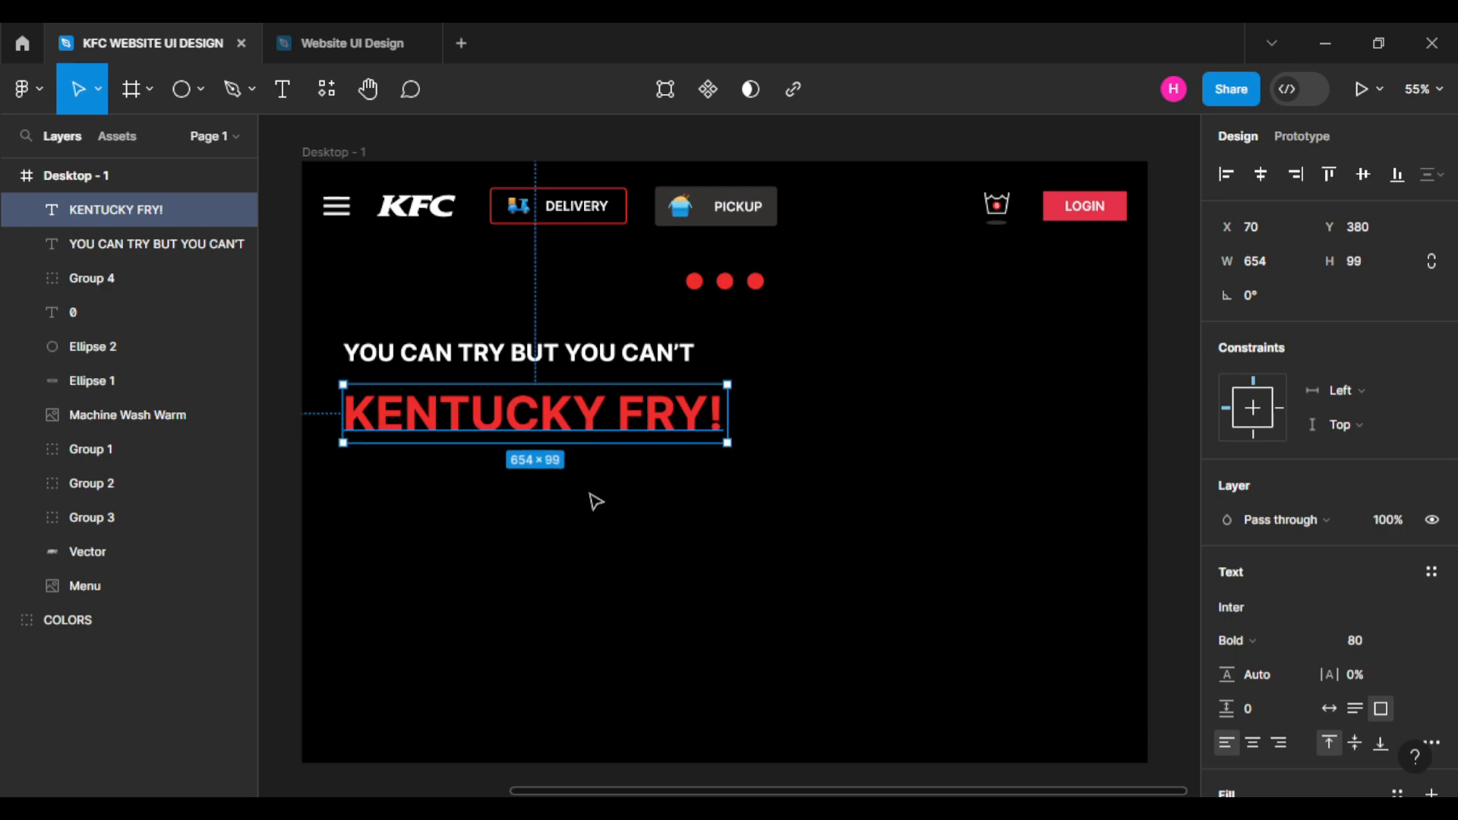
click(596, 502)
Nudge the "KENTUCKY FRY!" text up 5 pixels, closer to the white heading.
click(505, 353)
shift+click(505, 433)
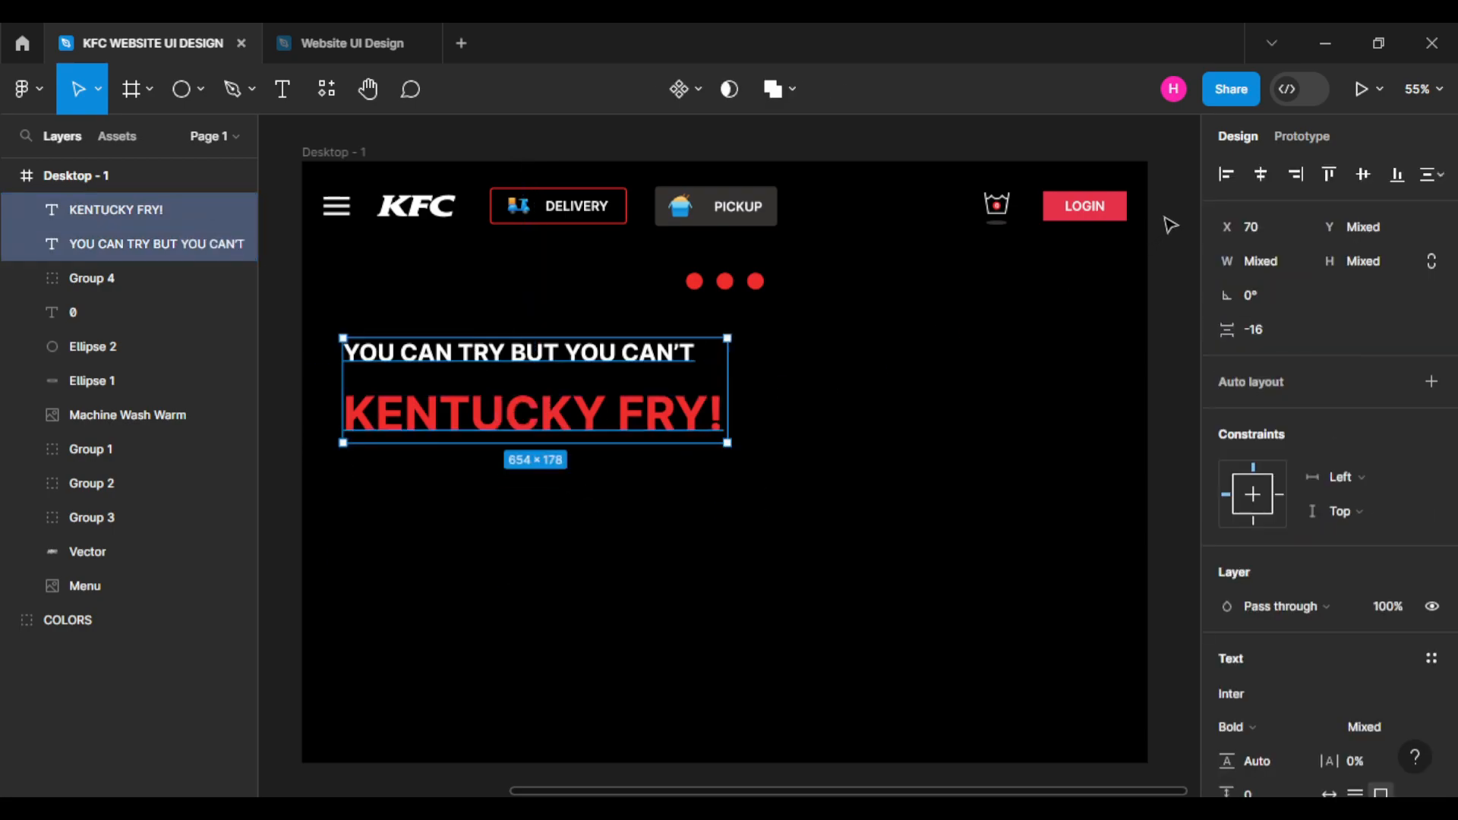
click(852, 514)
click(520, 426)
key(Up)
key(Up)
key(Up)
key(Up)
key(Up)
Set the white heading's font size to 46.
click(655, 357)
click(1383, 644)
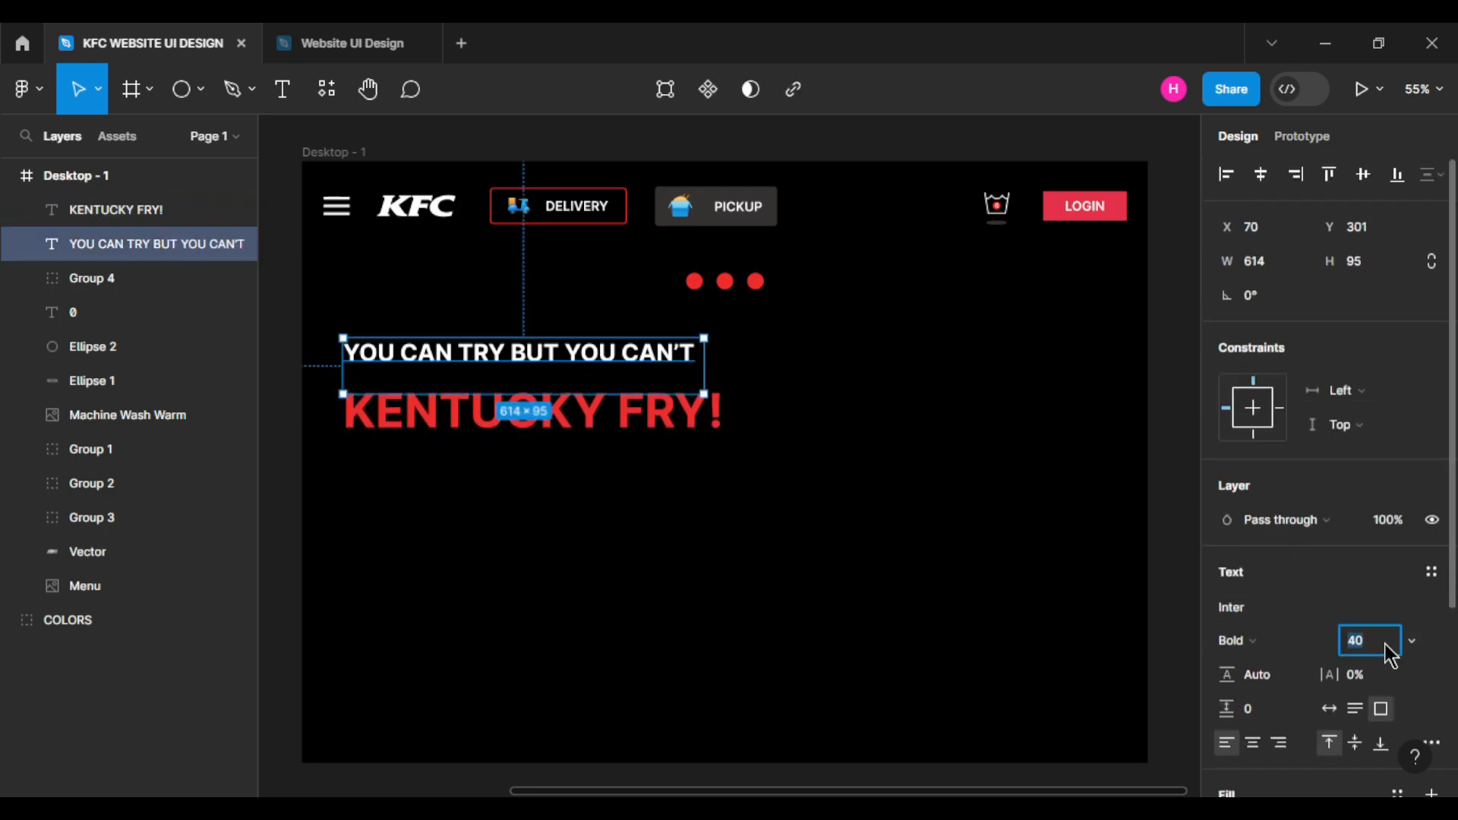
text(46)
click(858, 578)
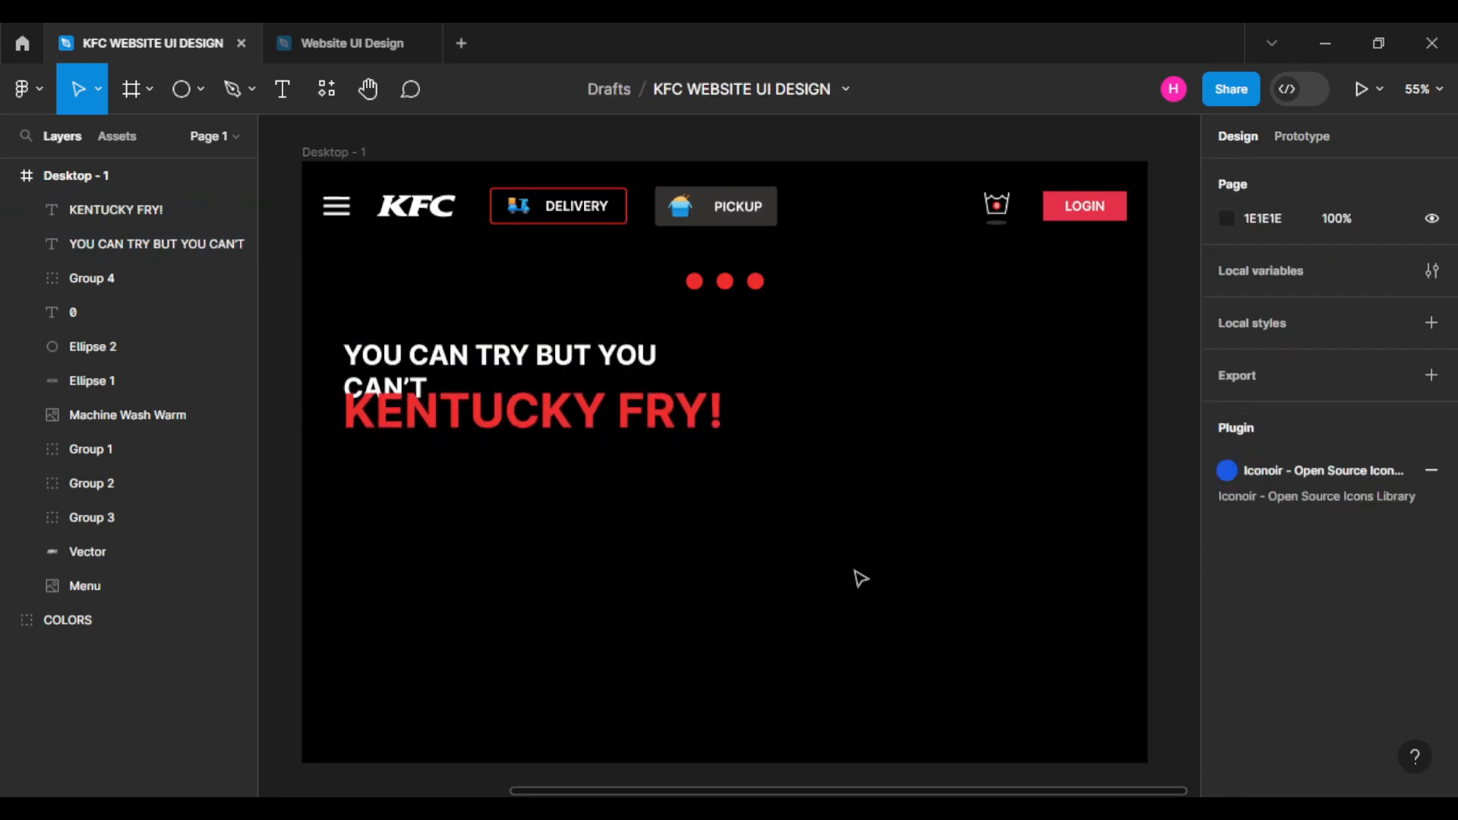
Widen the white heading's text box to about 703 and set its font size to 42.
click(543, 357)
drag(700, 357, 751, 363)
click(1375, 644)
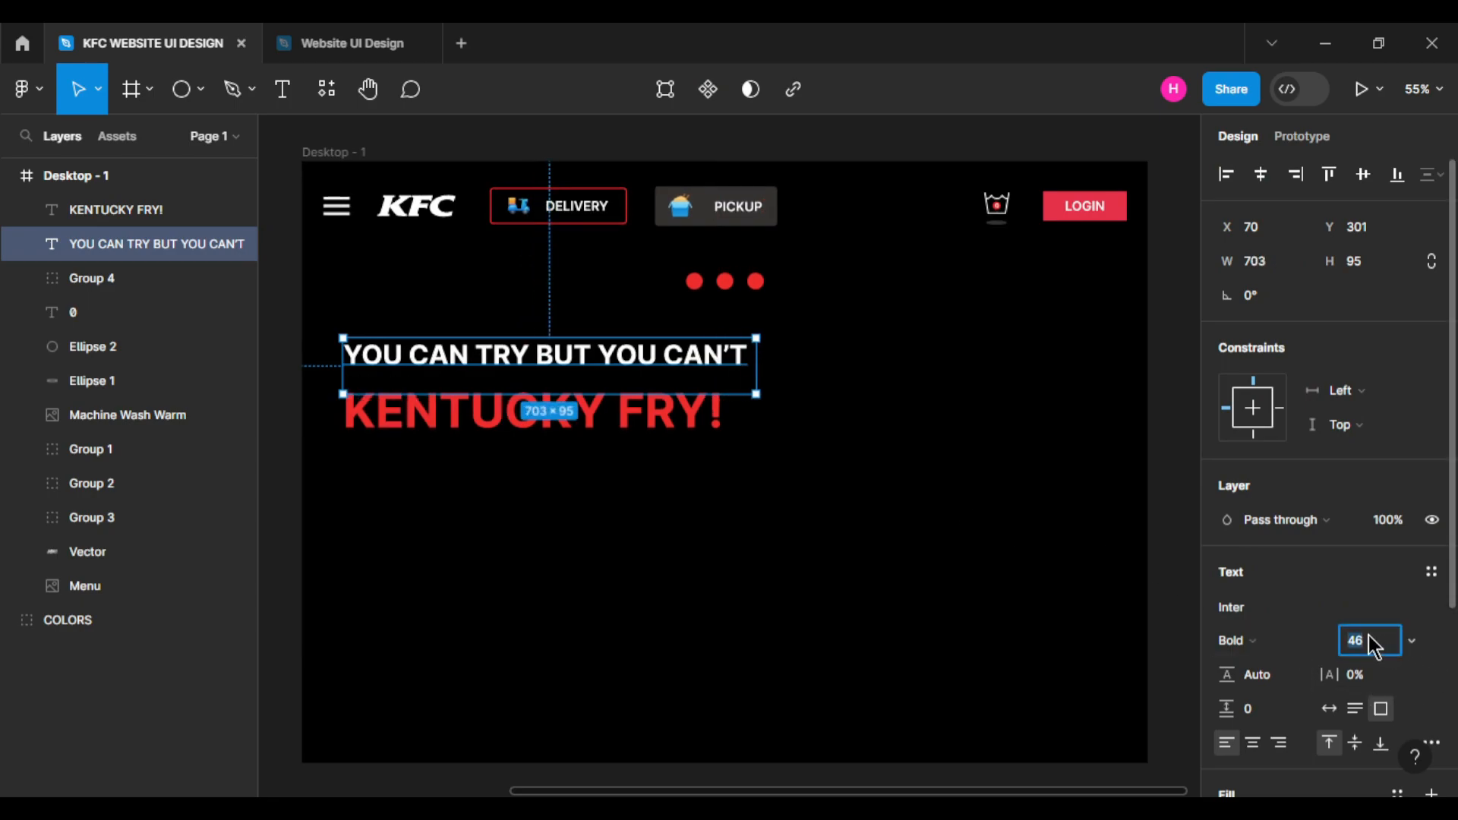
text(42)
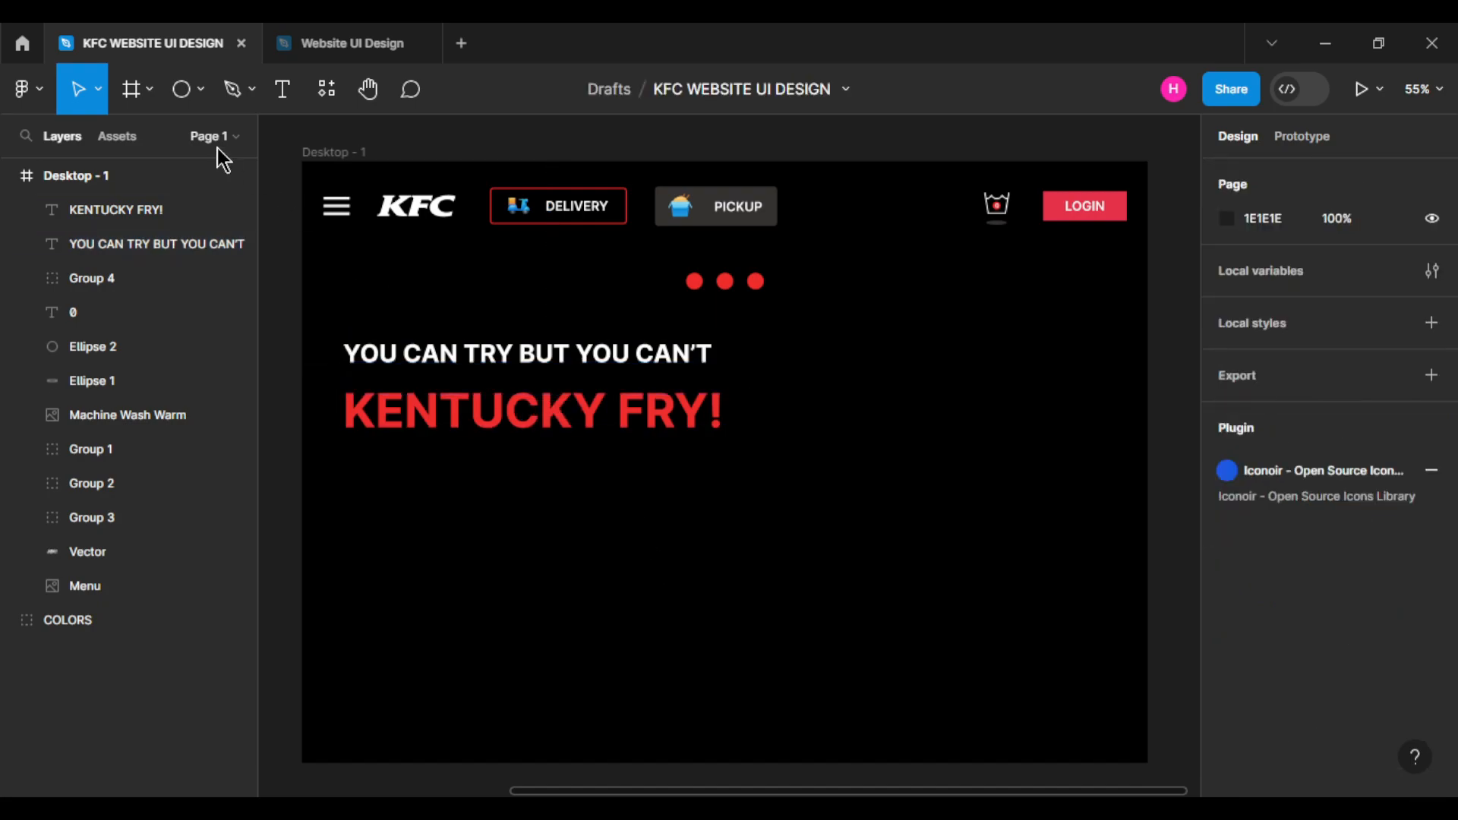
Draw a rectangle below "KENTUCKY FRY!" and shape it to about 436 by 56 at X 186, Y 484.
click(190, 99)
click(171, 144)
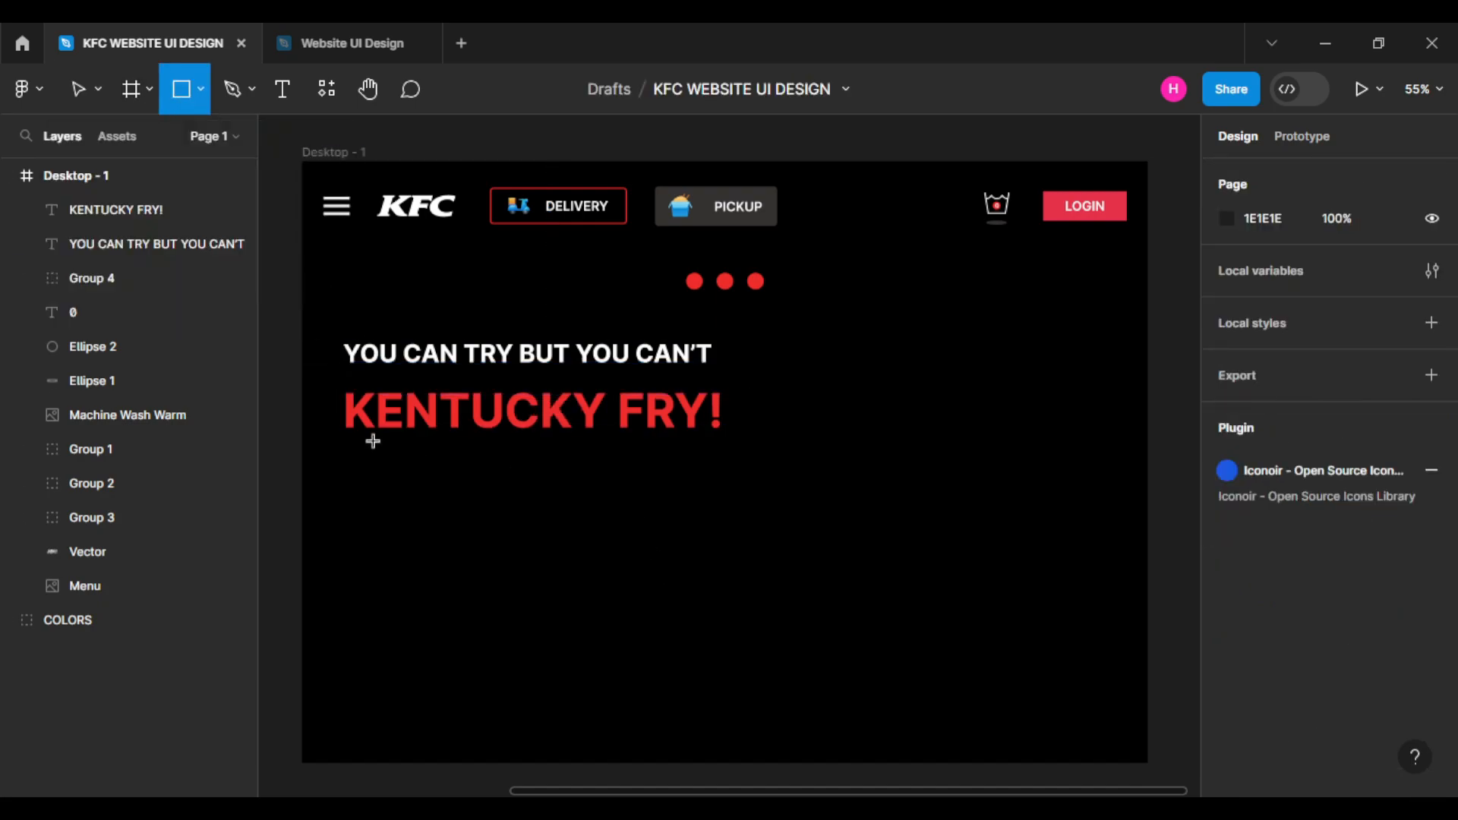
mouse_move(411, 438)
mouse_down()
mouse_move(628, 497)
mouse_move(667, 484)
mouse_up()
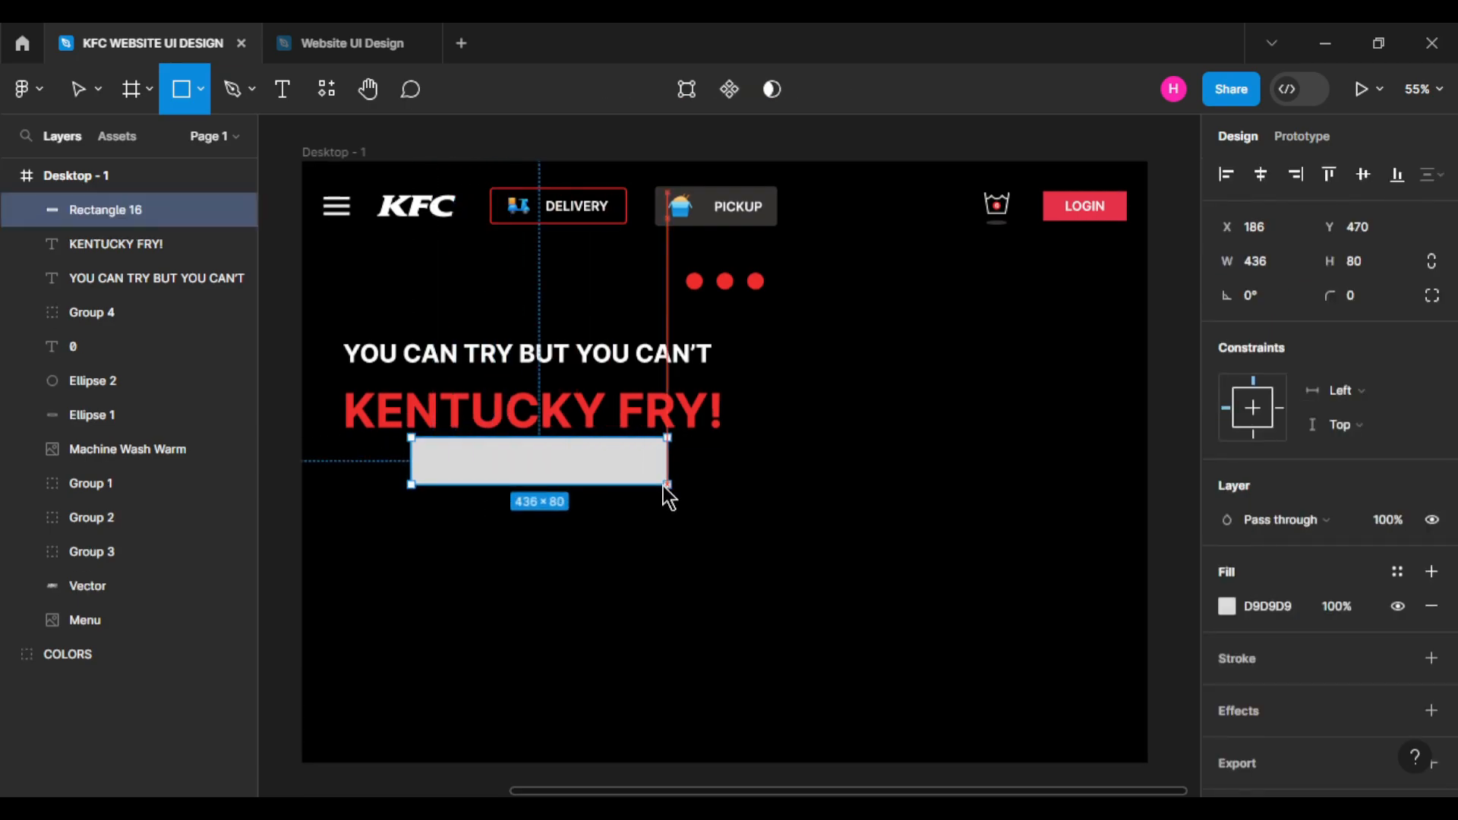
click(592, 489)
click(541, 478)
drag(541, 483, 578, 465)
click(575, 530)
click(593, 529)
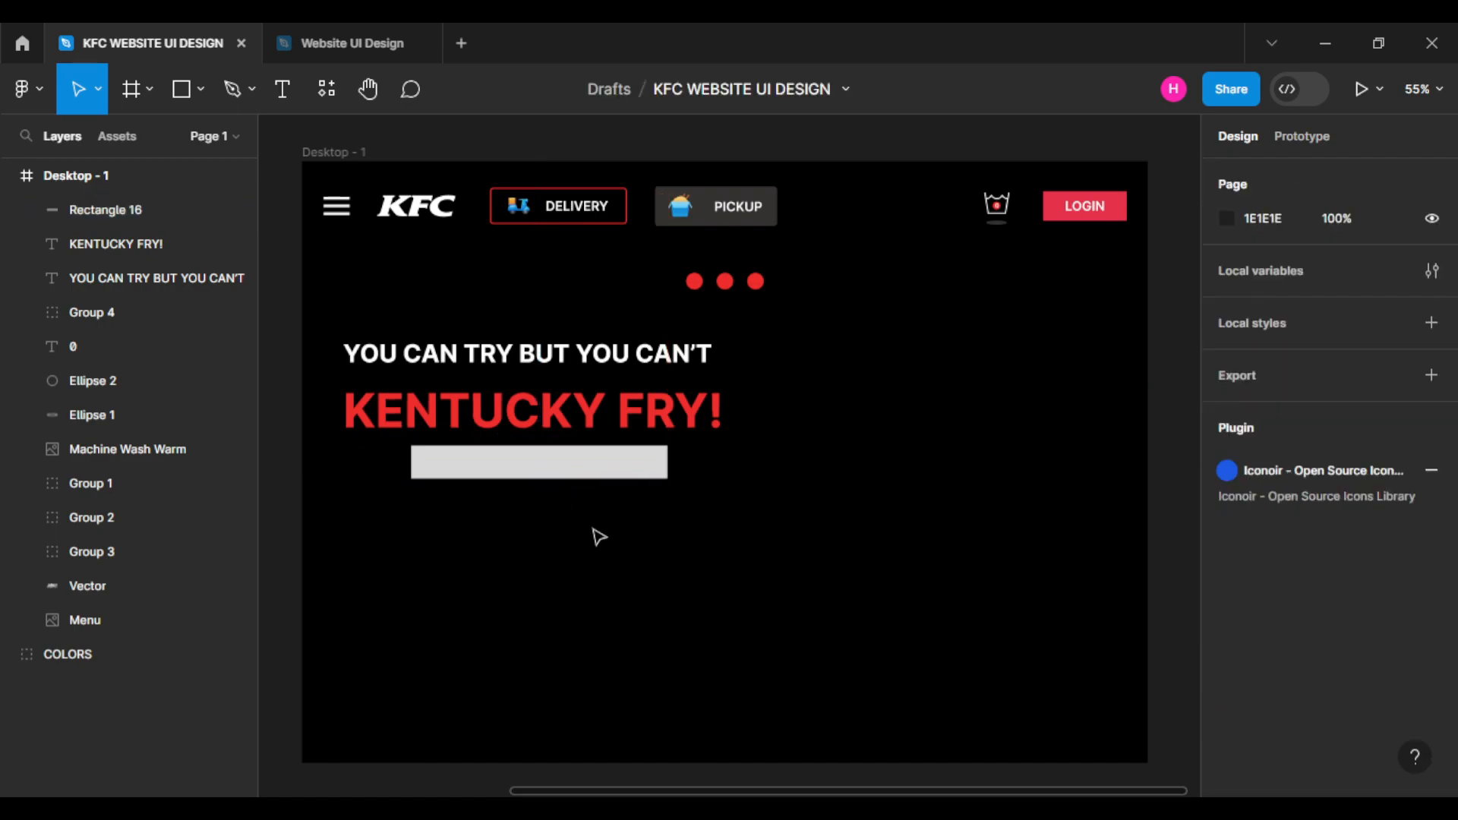
Fill the new rectangle with the document's crimson red used for the LOGIN button.
click(600, 467)
click(1227, 606)
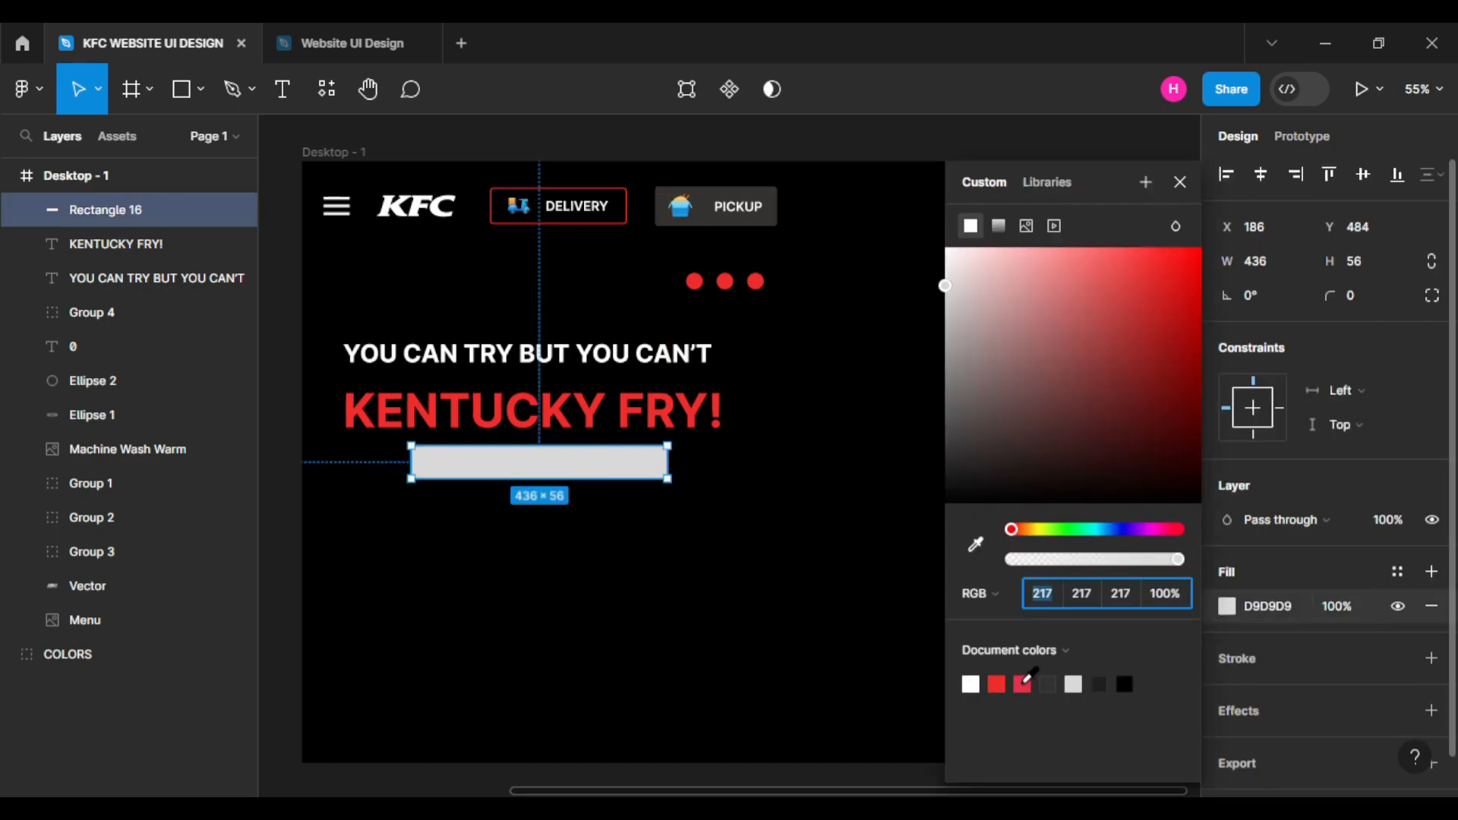
click(1022, 685)
click(1179, 183)
click(806, 557)
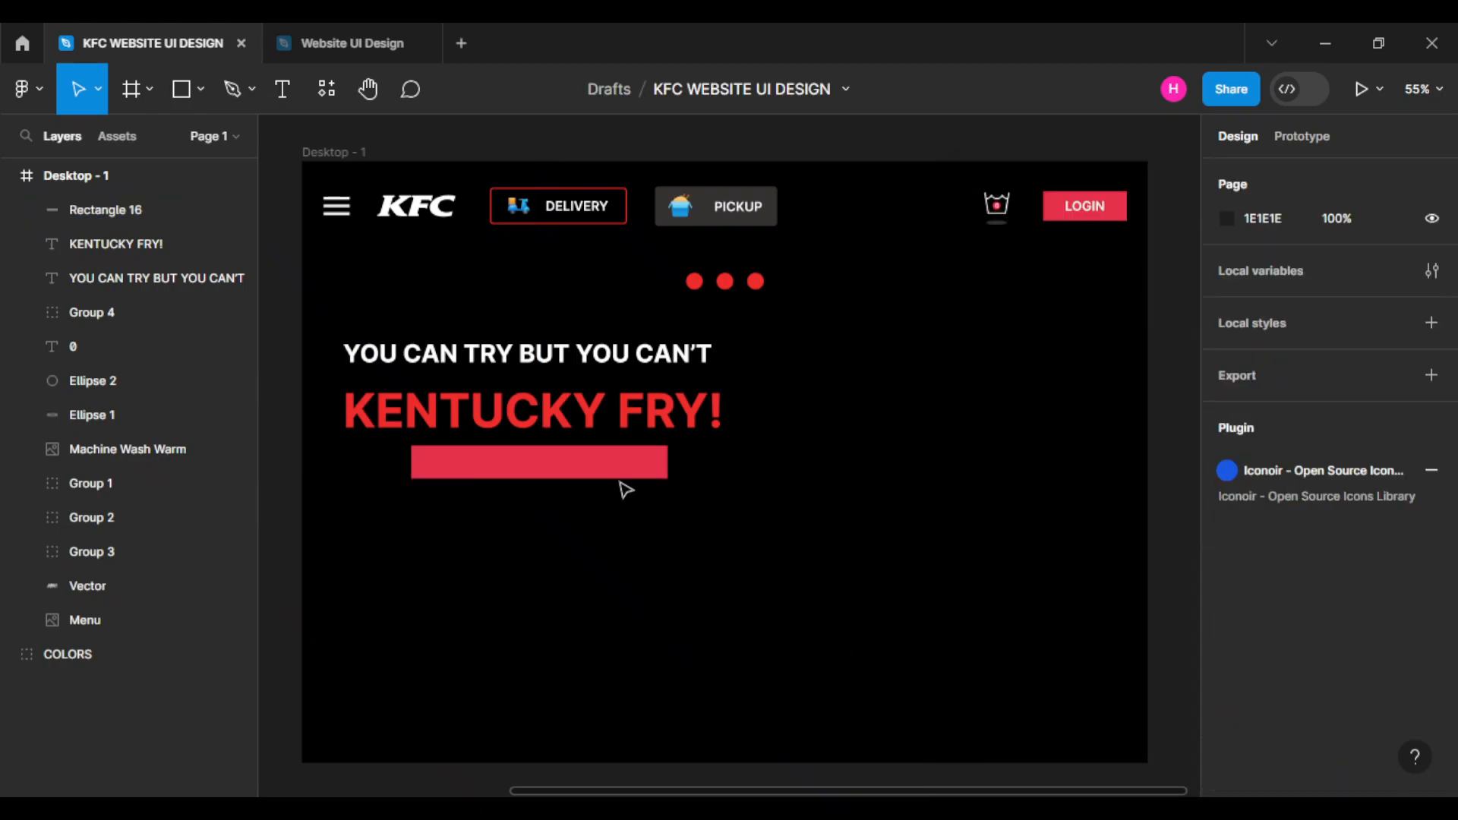
Add the text "#WHO FRIED IT BEST?" over the crimson rectangle at about X 231, Y 499.
click(283, 90)
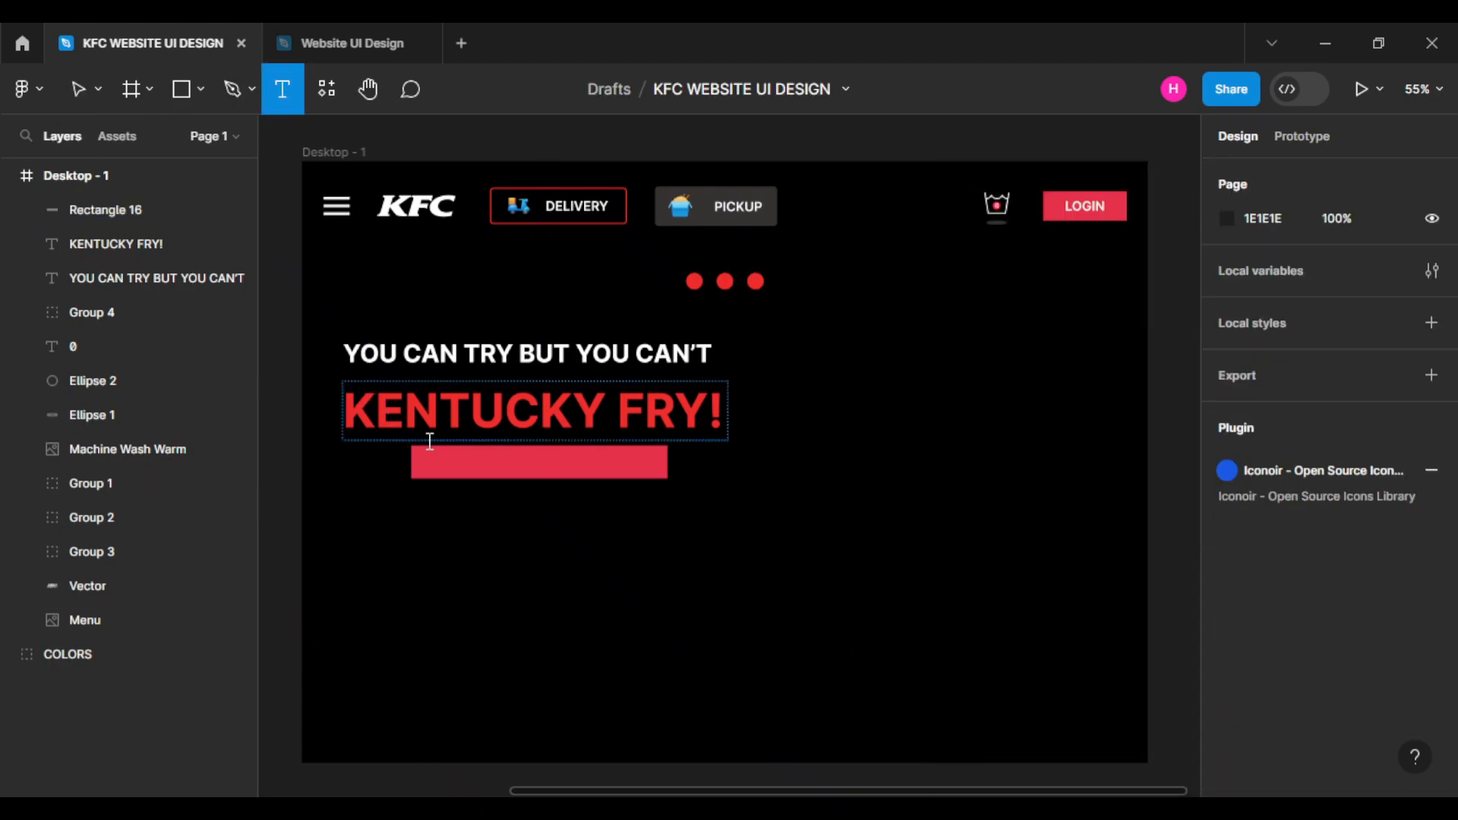
click(440, 455)
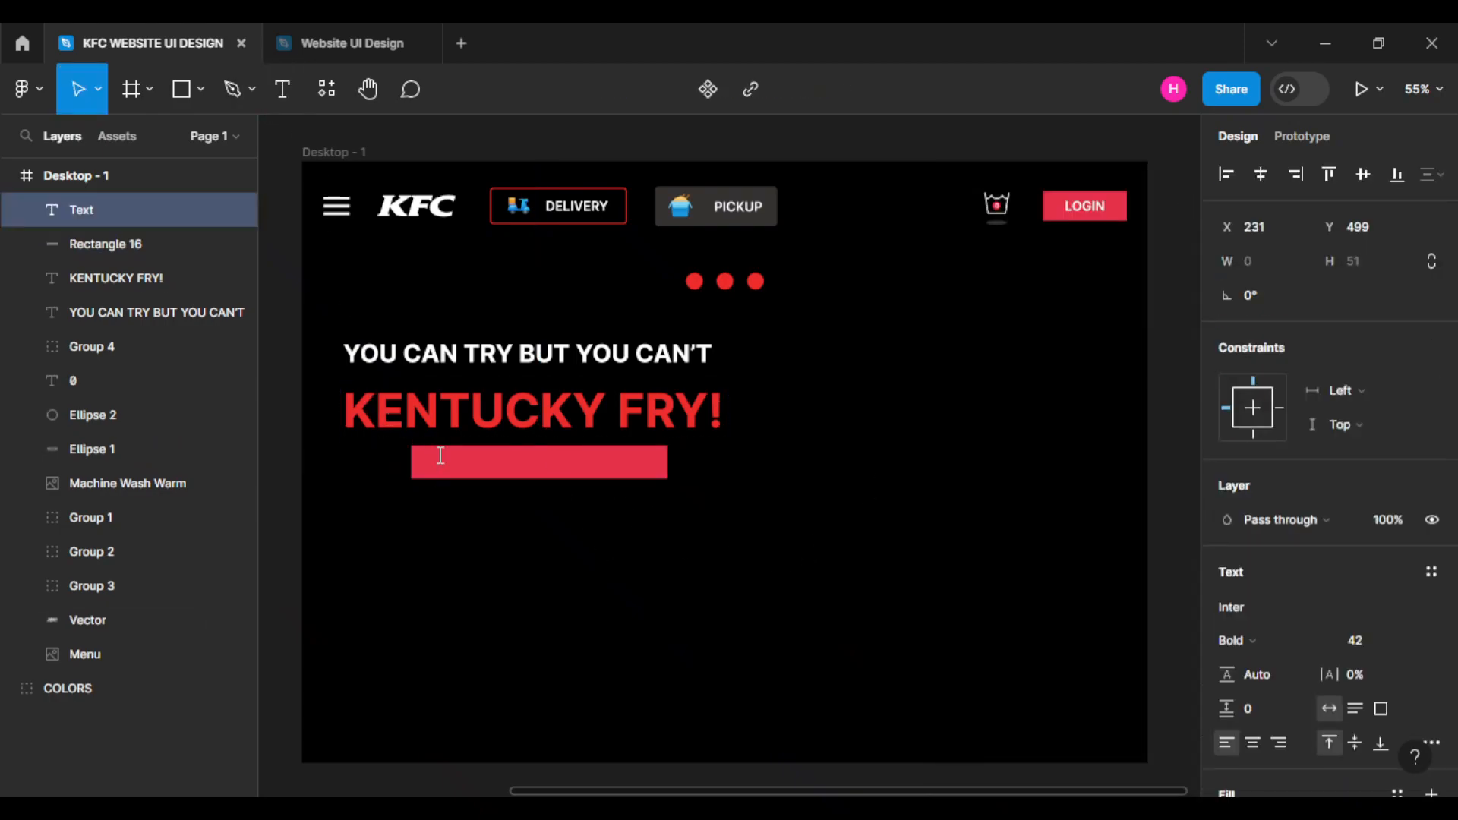
text(#WHO F)
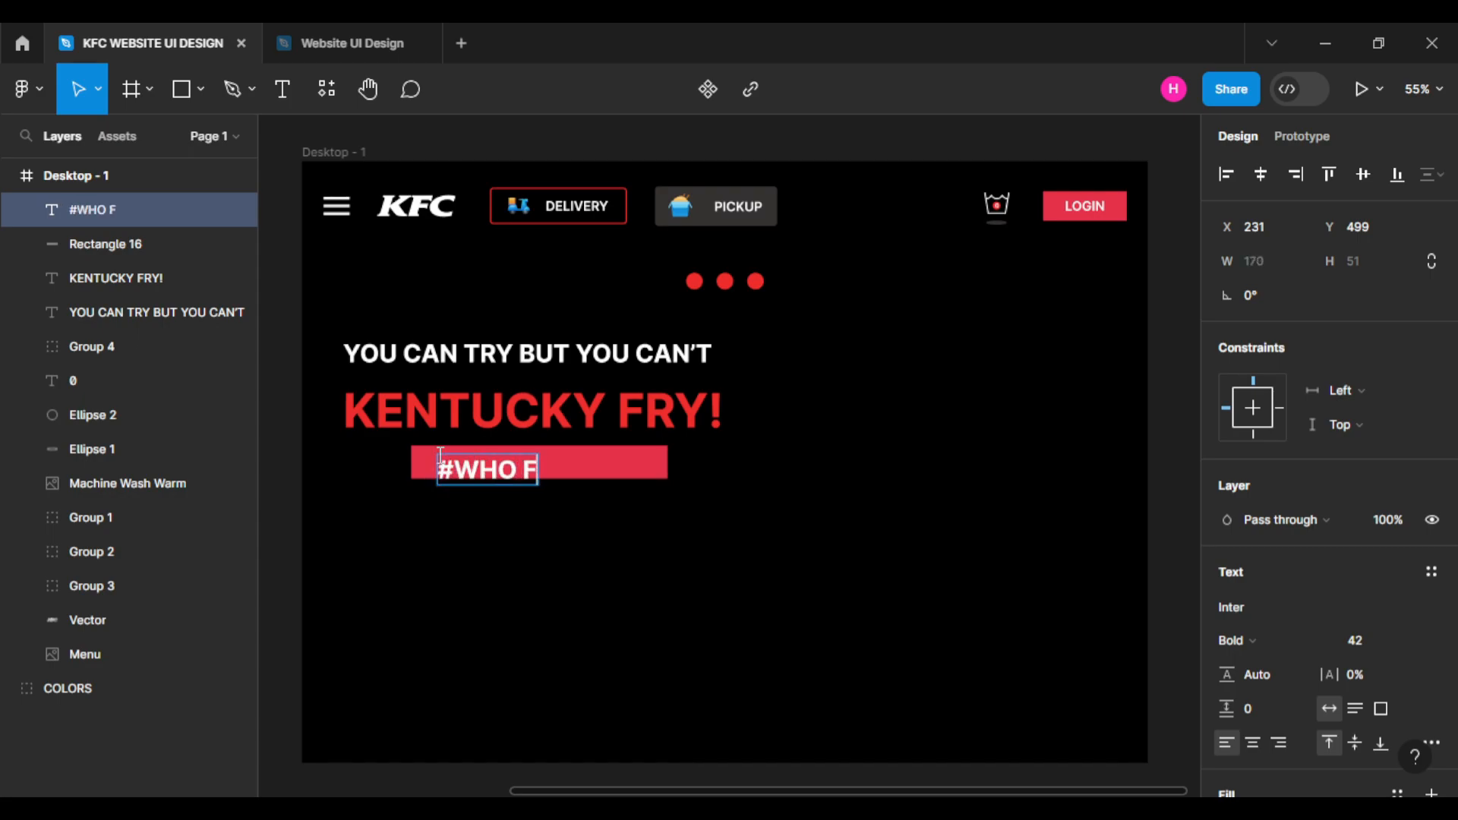
text(RIED IT B)
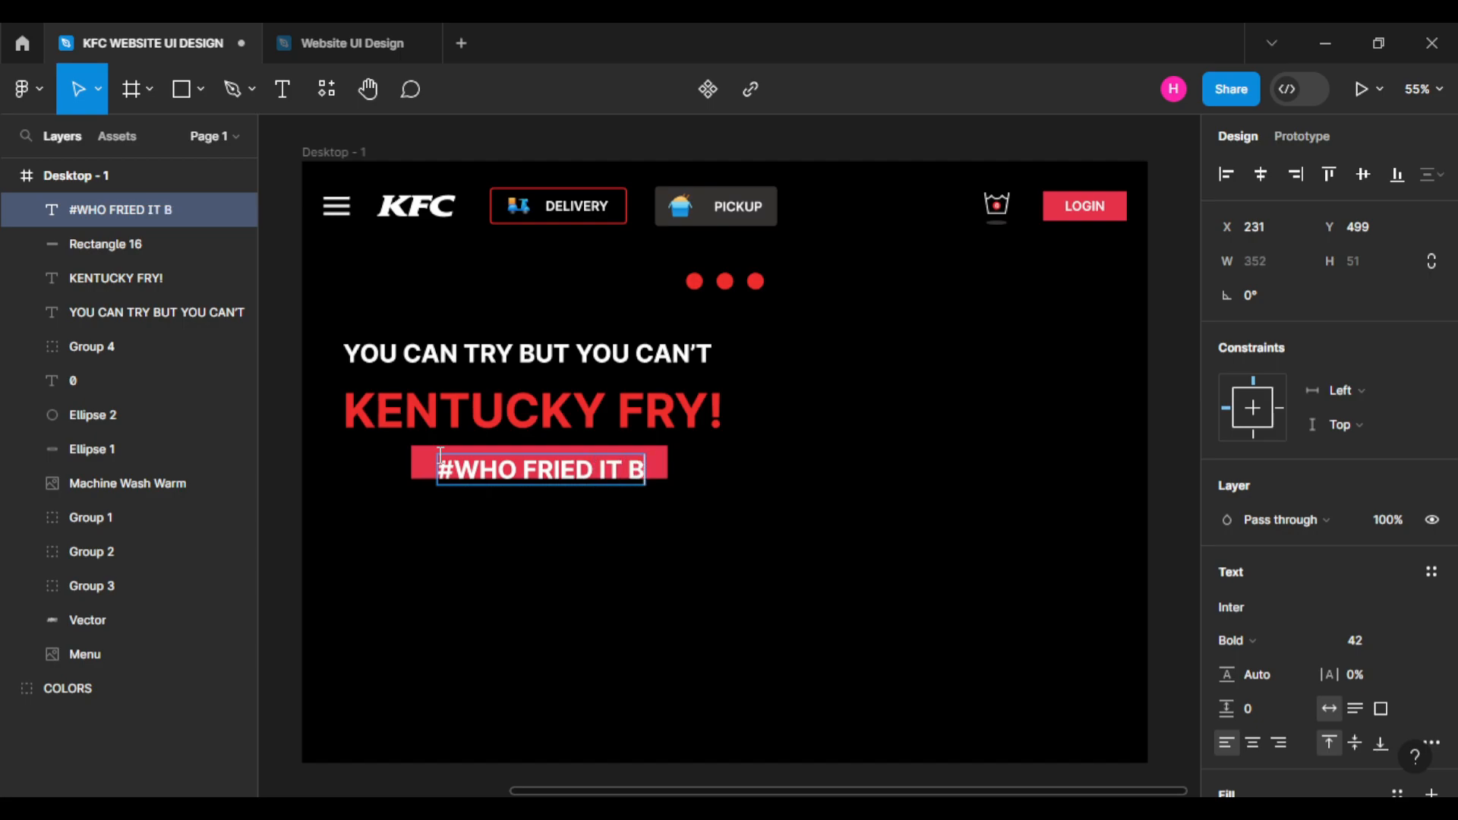
text(ETTER)
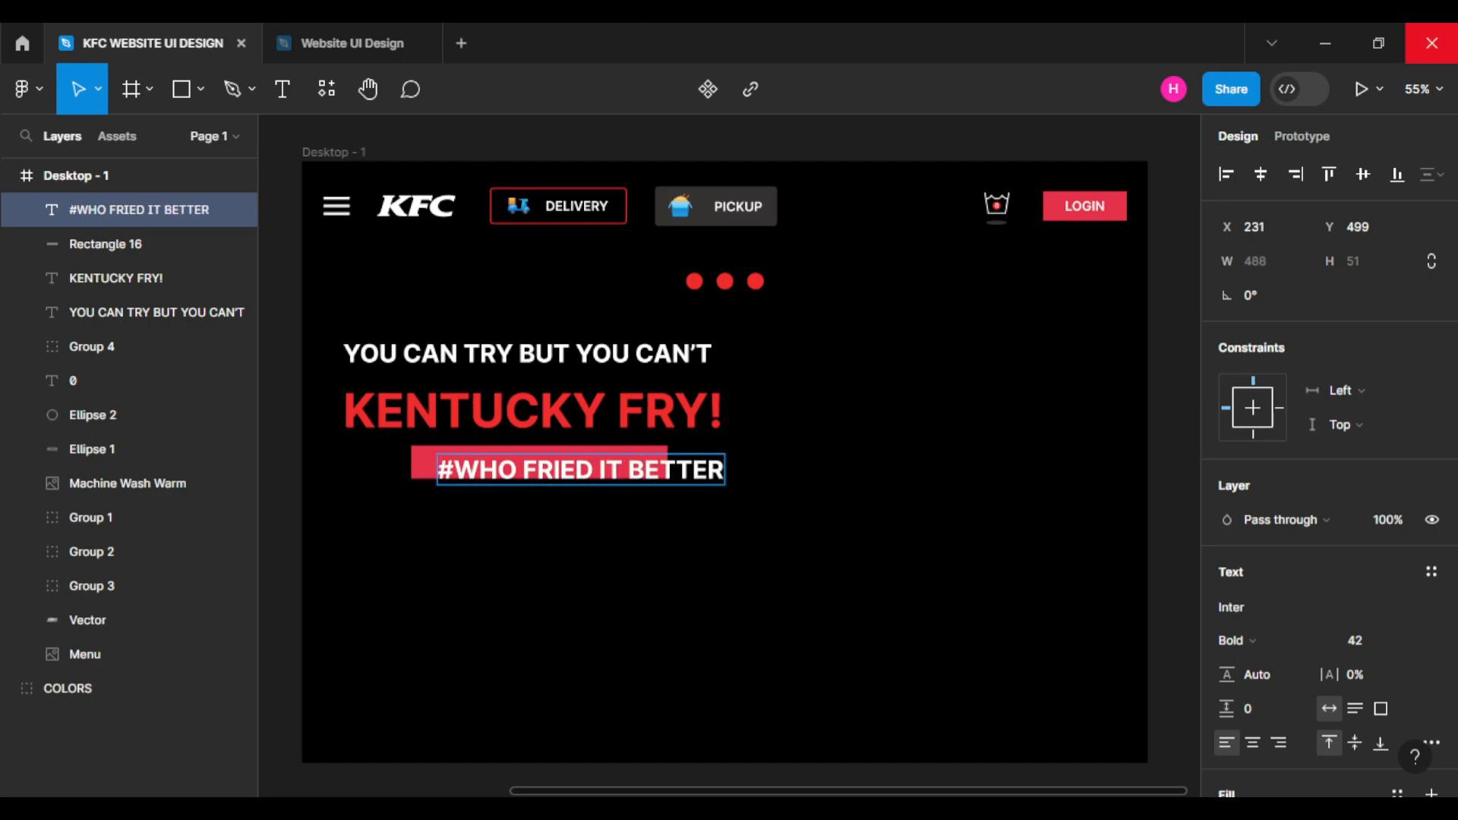
key(BackSpace)
key(BackSpace)
key(BackSpace)
key(BackSpace)
key(BackSpace)
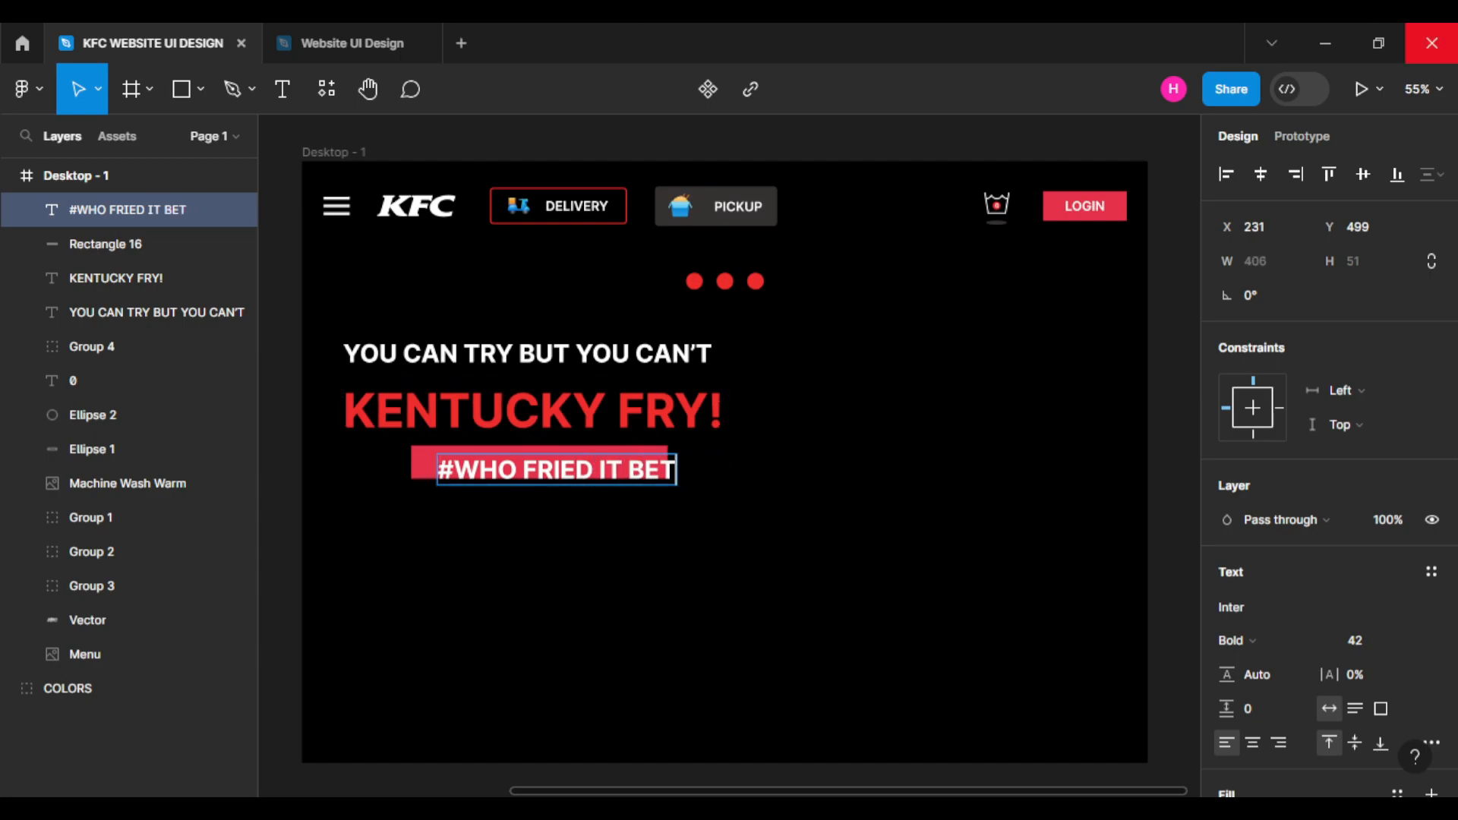
text(EST?)
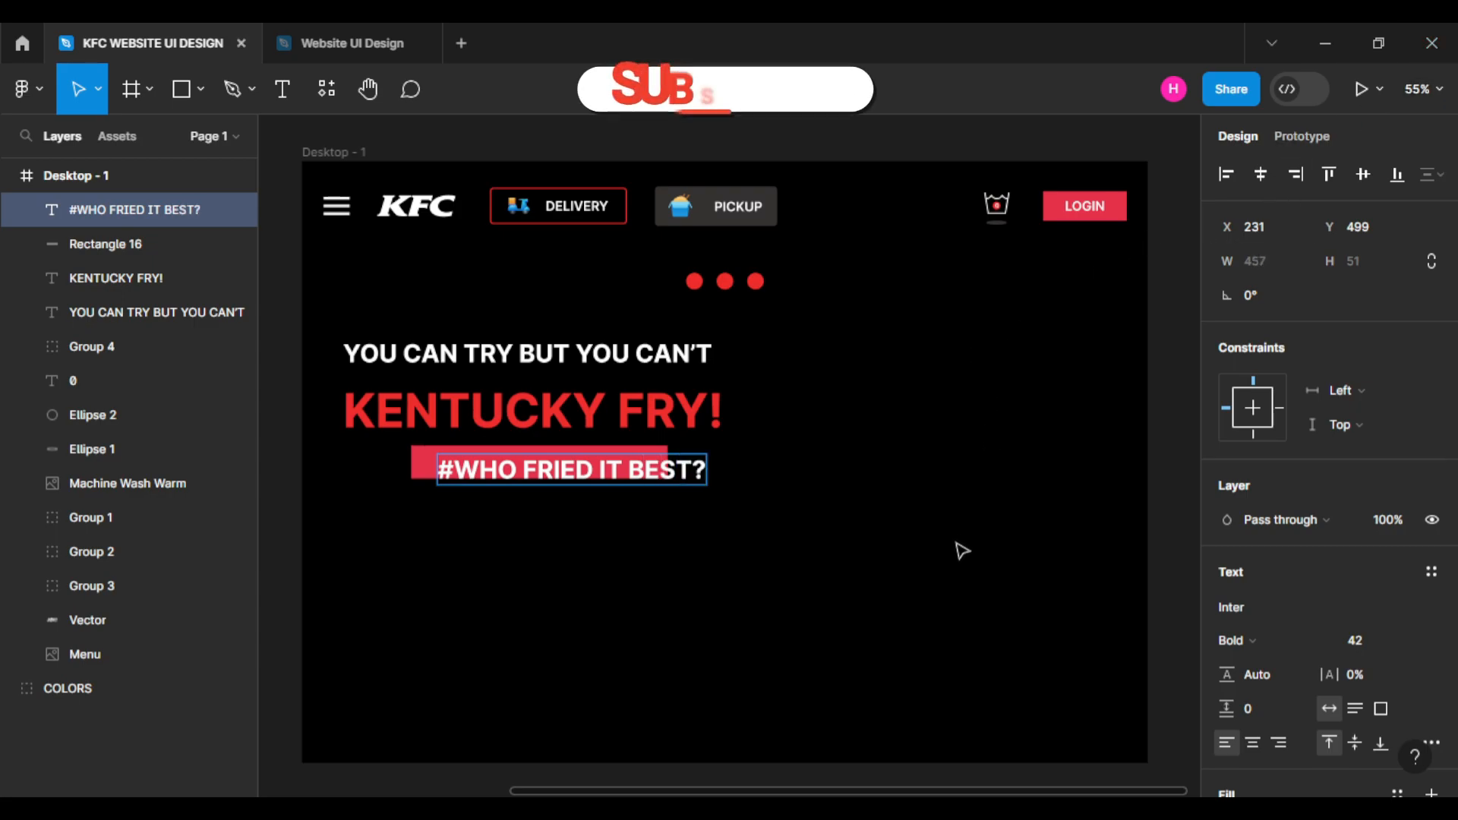
Reduce the "#WHO FRIED IT BEST?" font size to 30.
key(Escape)
click(1378, 641)
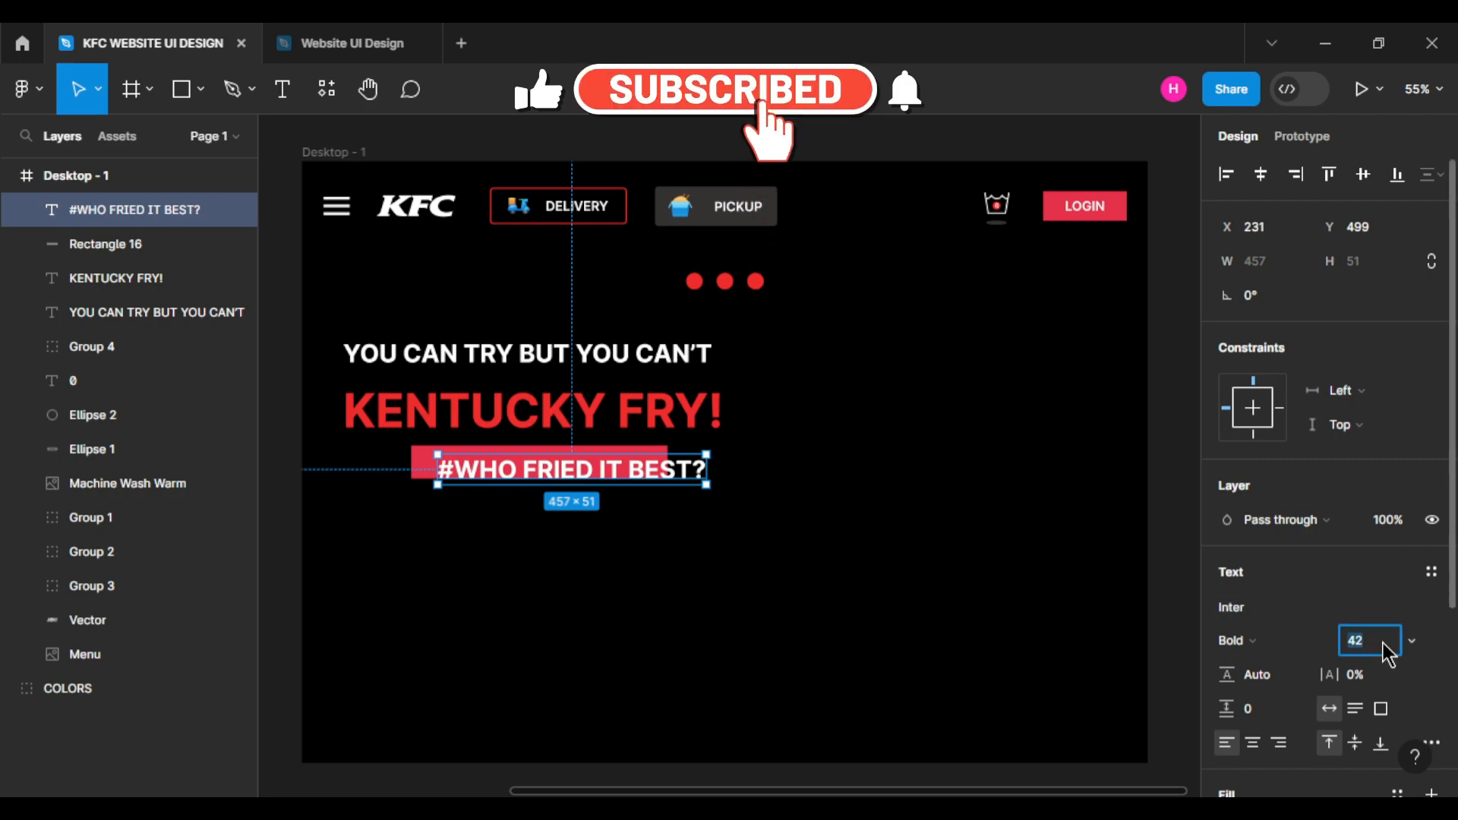
text(32)
click(1072, 563)
click(600, 468)
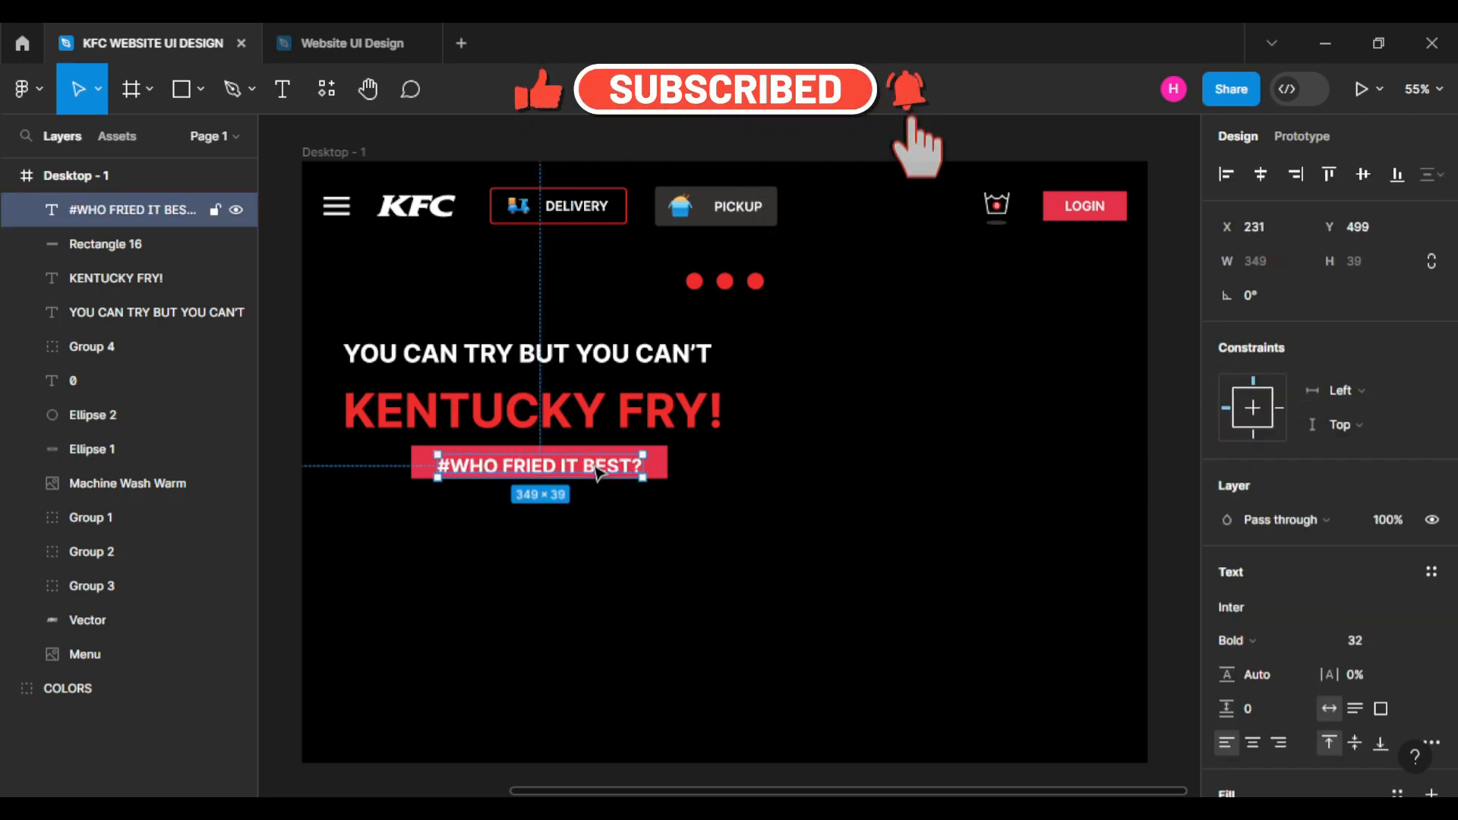
click(1376, 641)
key(Down)
key(Down)
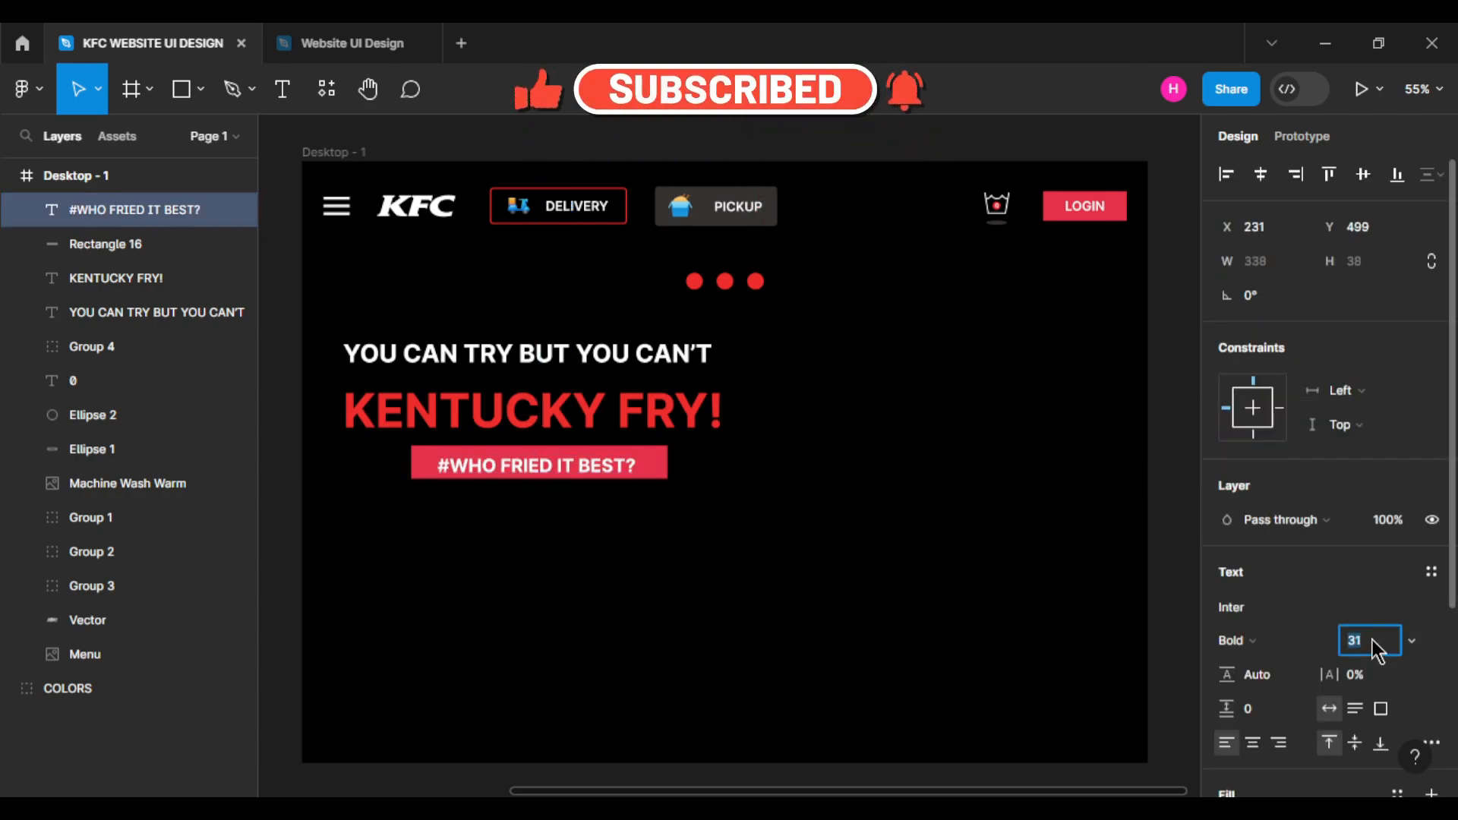
click(705, 596)
Centre the "#WHO FRIED IT BEST?" text and crimson rectangle on each other horizontally and vertically, and group them.
click(648, 469)
shift+click(596, 472)
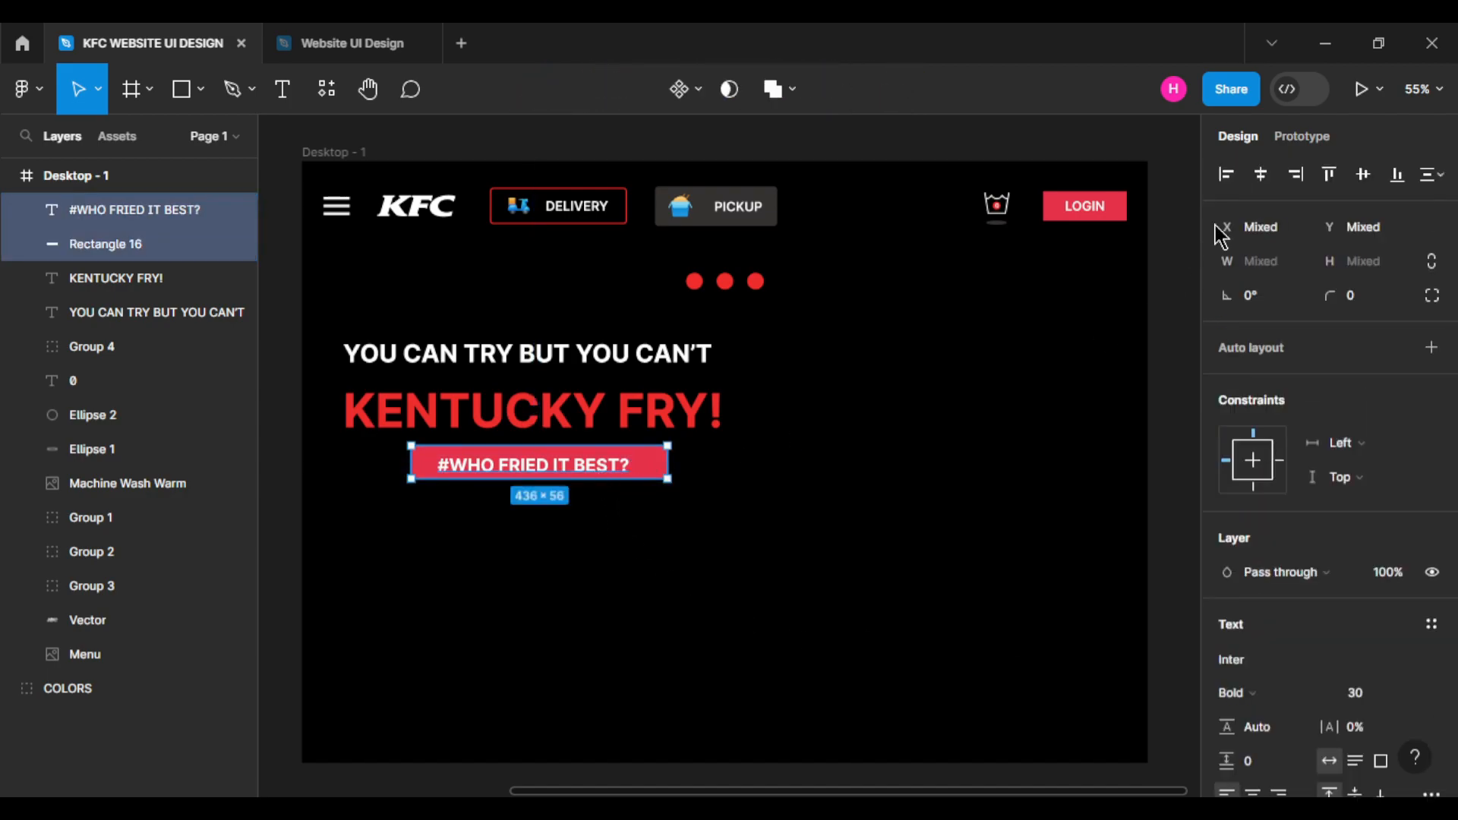
click(1261, 174)
click(1363, 174)
click(577, 526)
drag(577, 526, 494, 464)
key(ctrl+g)
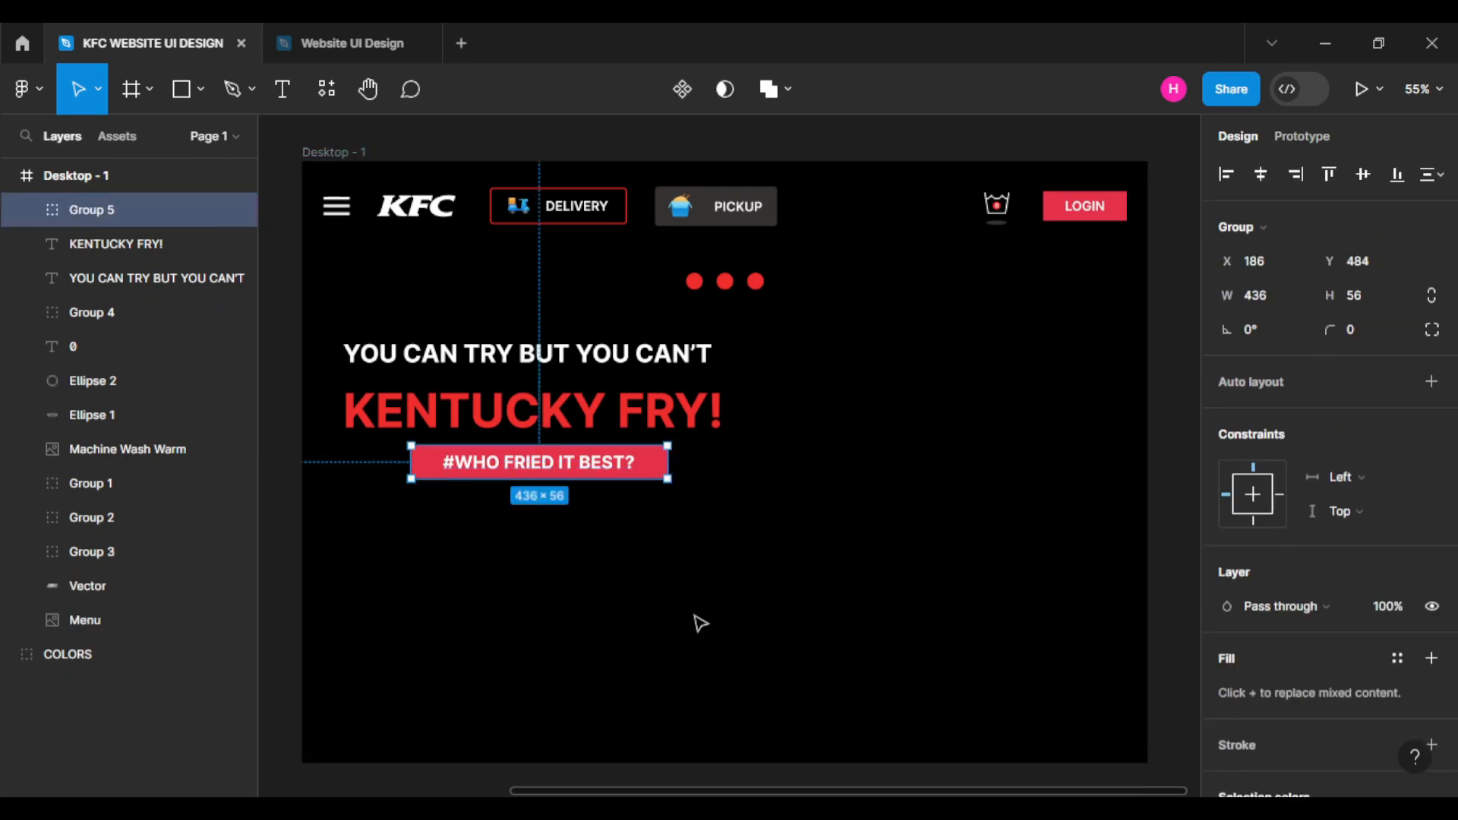
Rotate the "#WHO FRIED IT BEST?" banner group to 4°.
click(1260, 331)
text(4)
click(640, 580)
click(612, 467)
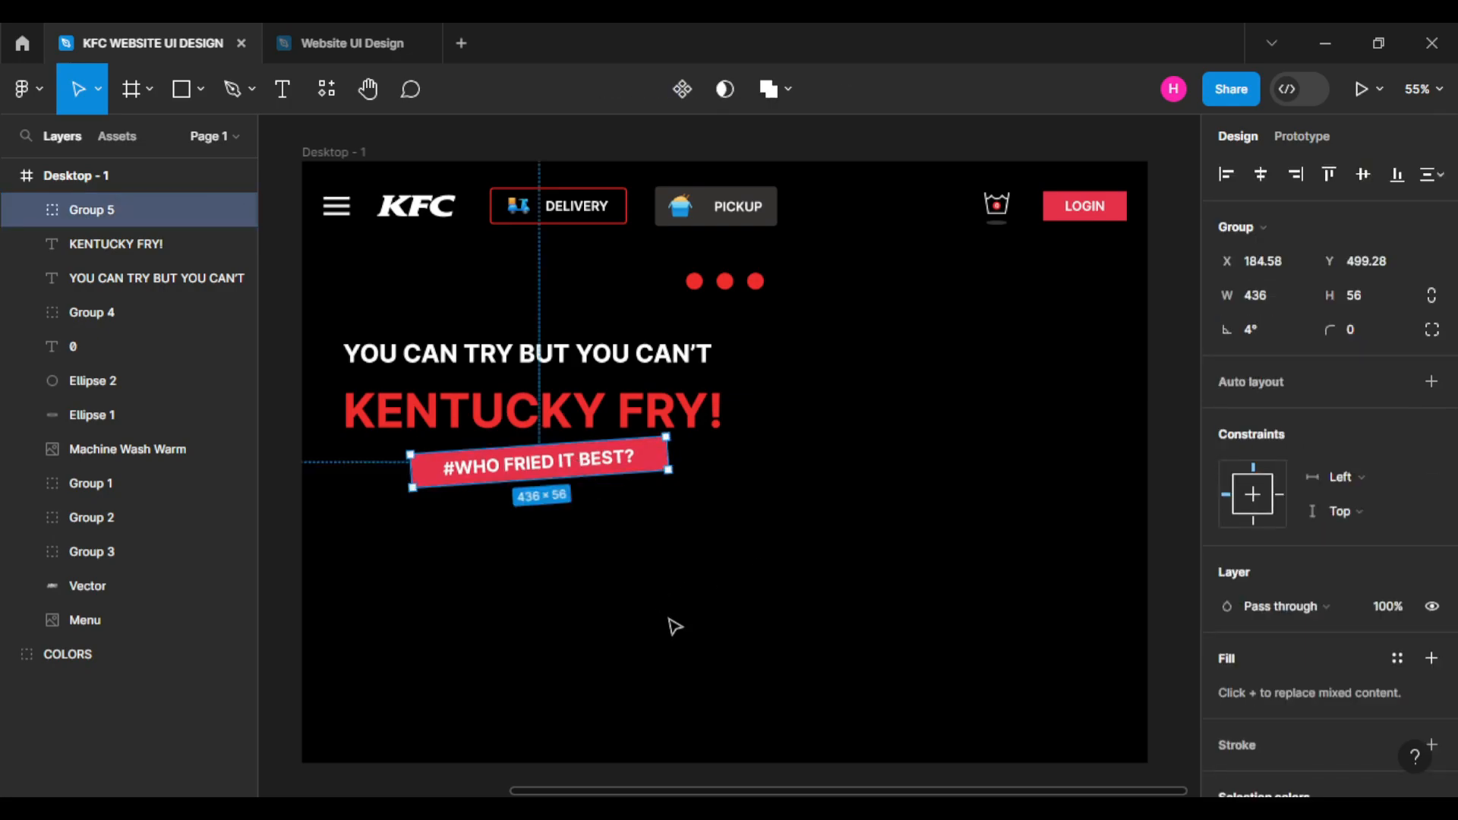
Nudge the "#WHO FRIED IT BEST?" banner group about 20 px left and 6 px down beneath the heading.
key(Left)
key(Left)
key(Left)
key(Left)
key(Left)
key(Left)
key(Left)
key(Left)
key(Left)
key(Left)
key(Left)
key(Left)
key(Left)
key(Left)
key(Left)
key(Left)
key(Left)
key(Left)
key(Left)
key(Left)
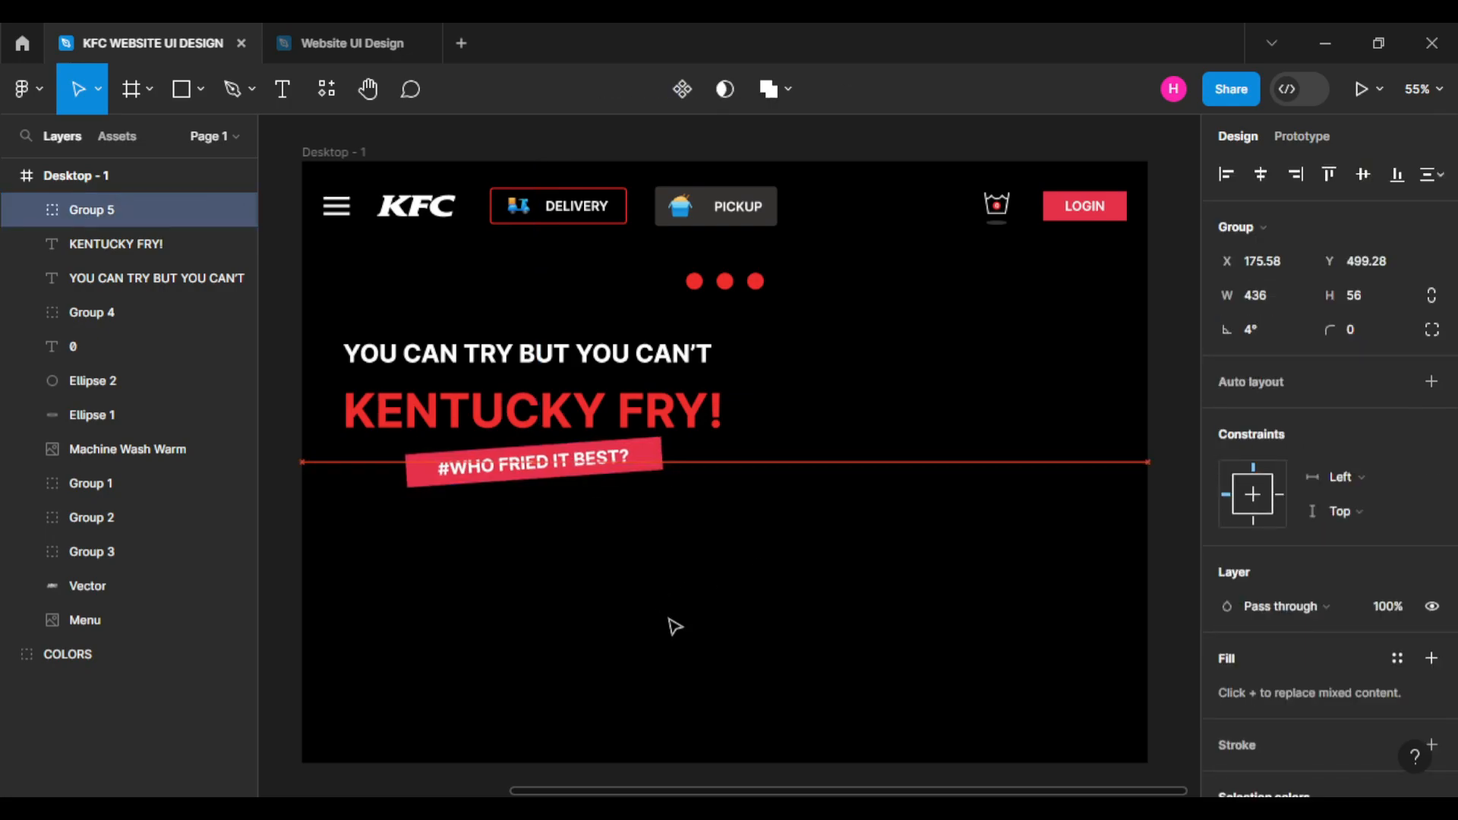
key(Down)
key(Down)
key(Down)
key(Down)
key(Down)
key(Down)
click(696, 610)
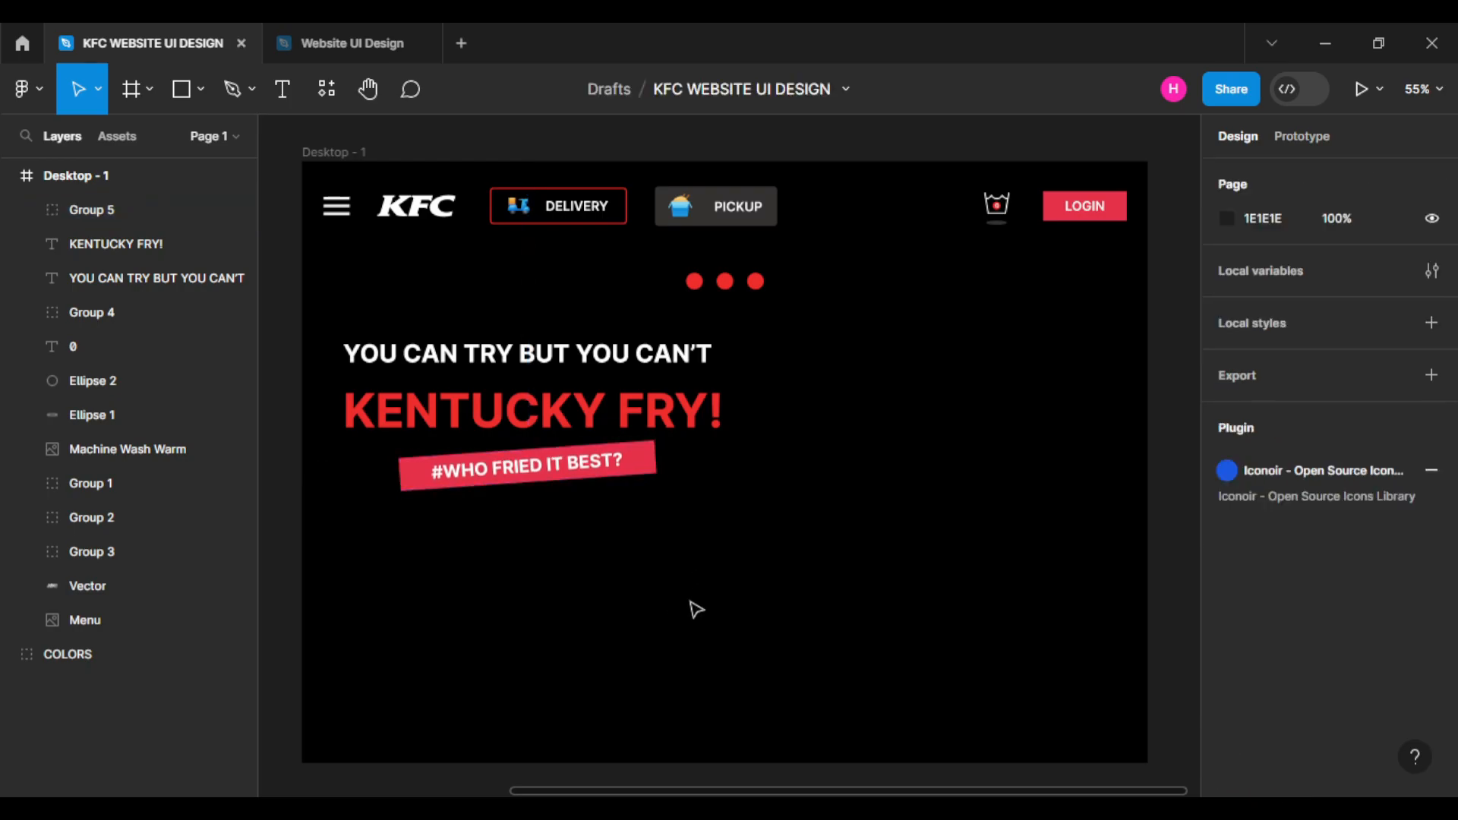
Copy the group of heart, repeat and send icons from the Website UI Design file.
click(281, 41)
click(814, 388)
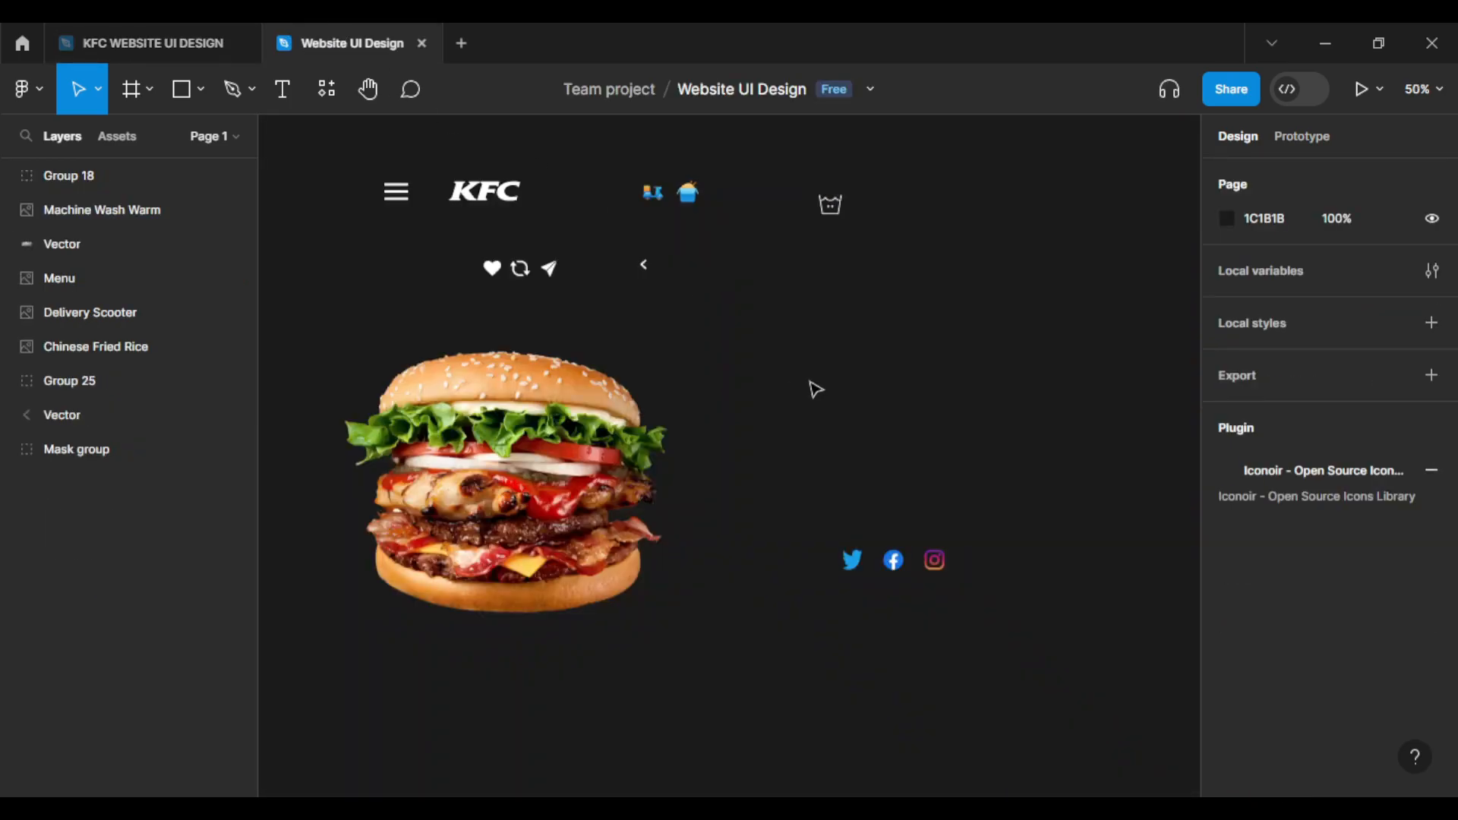
drag(460, 293, 564, 255)
right_click(541, 268)
click(562, 140)
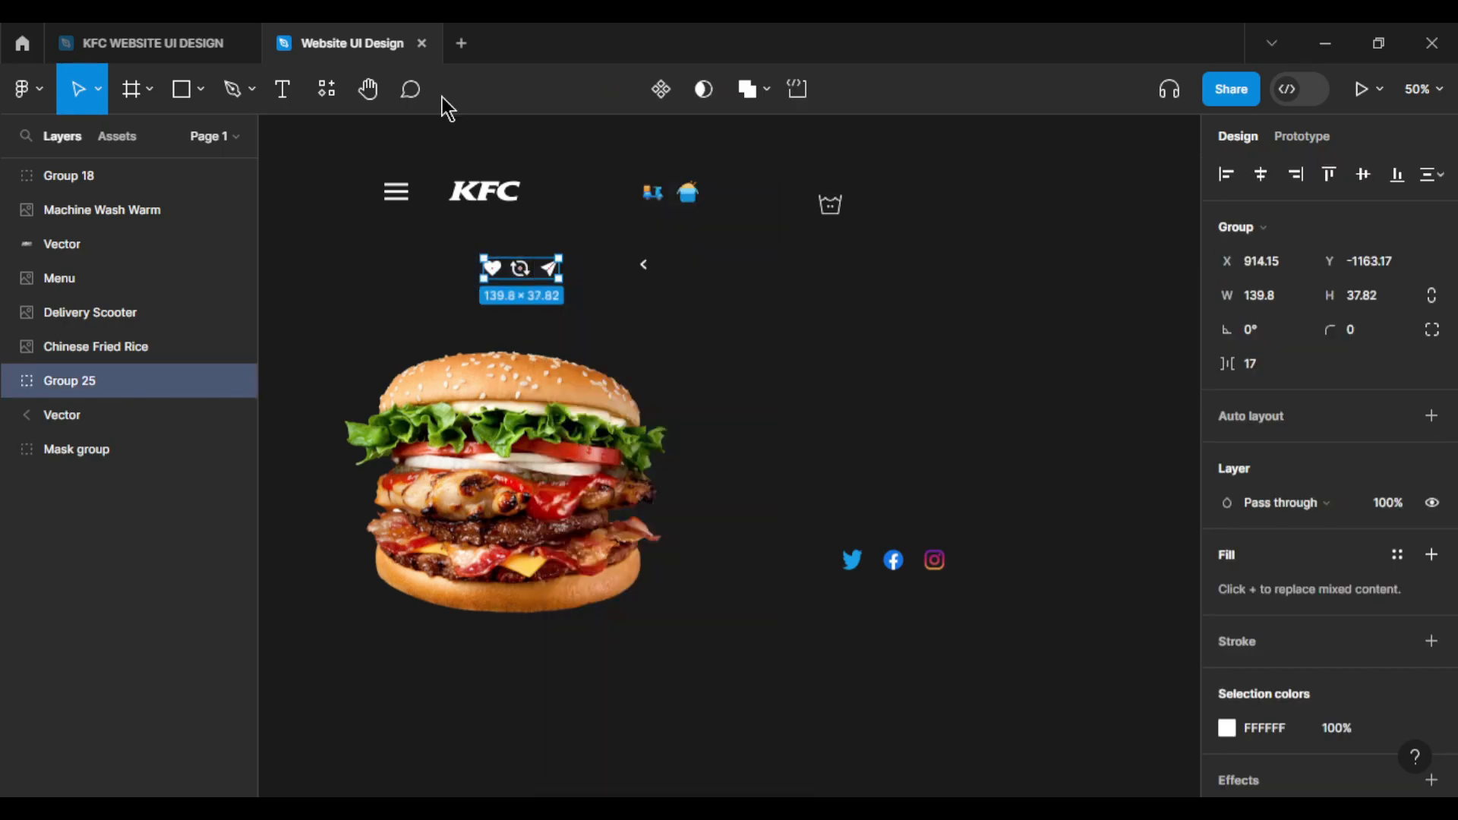
Paste the icon group into the KFC WEBSITE UI DESIGN frame and place it under the banner at about X 345, Y 561.
click(155, 43)
right_click(807, 488)
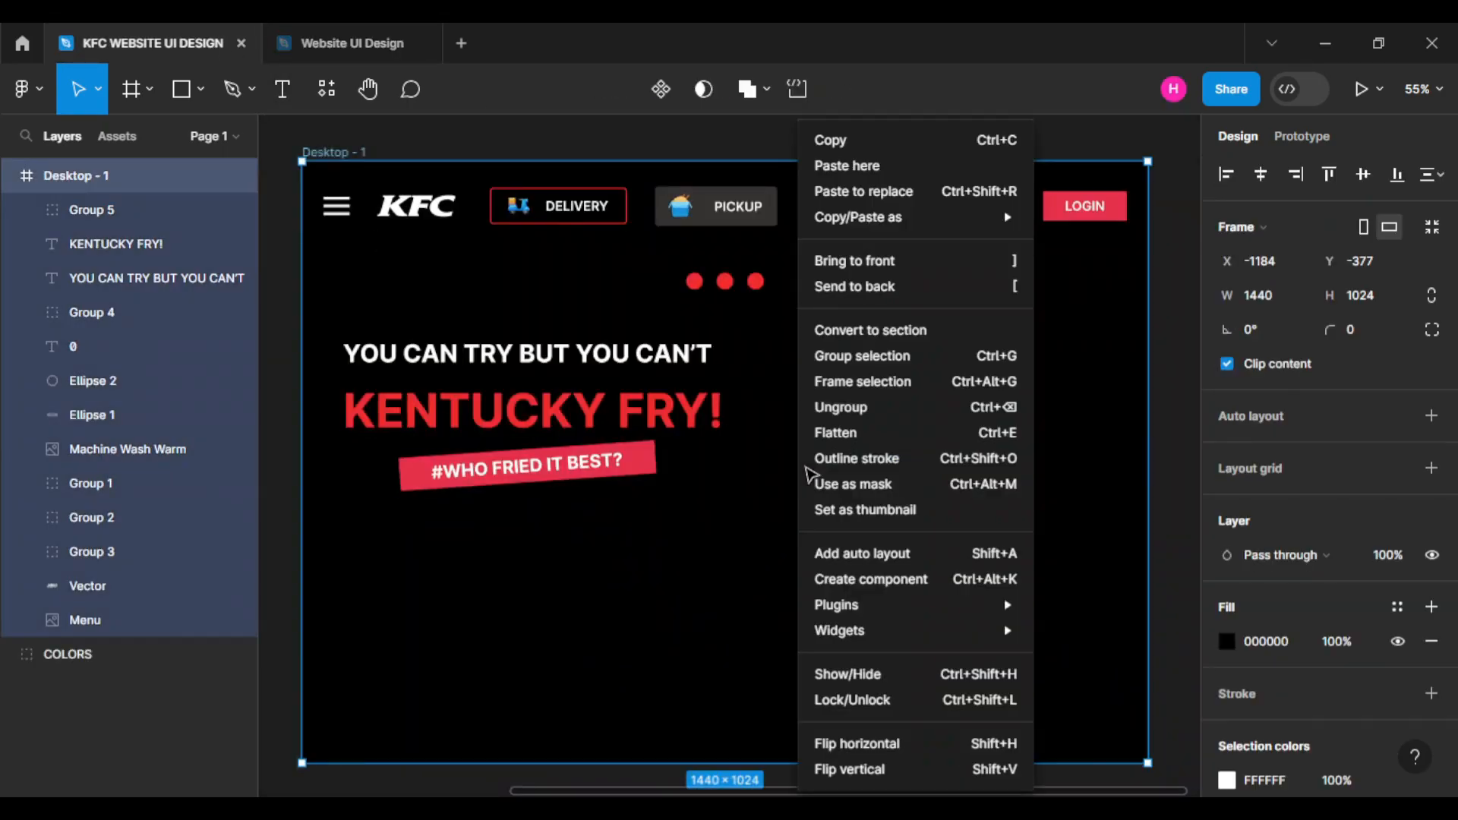
click(863, 163)
click(754, 538)
drag(814, 477, 513, 507)
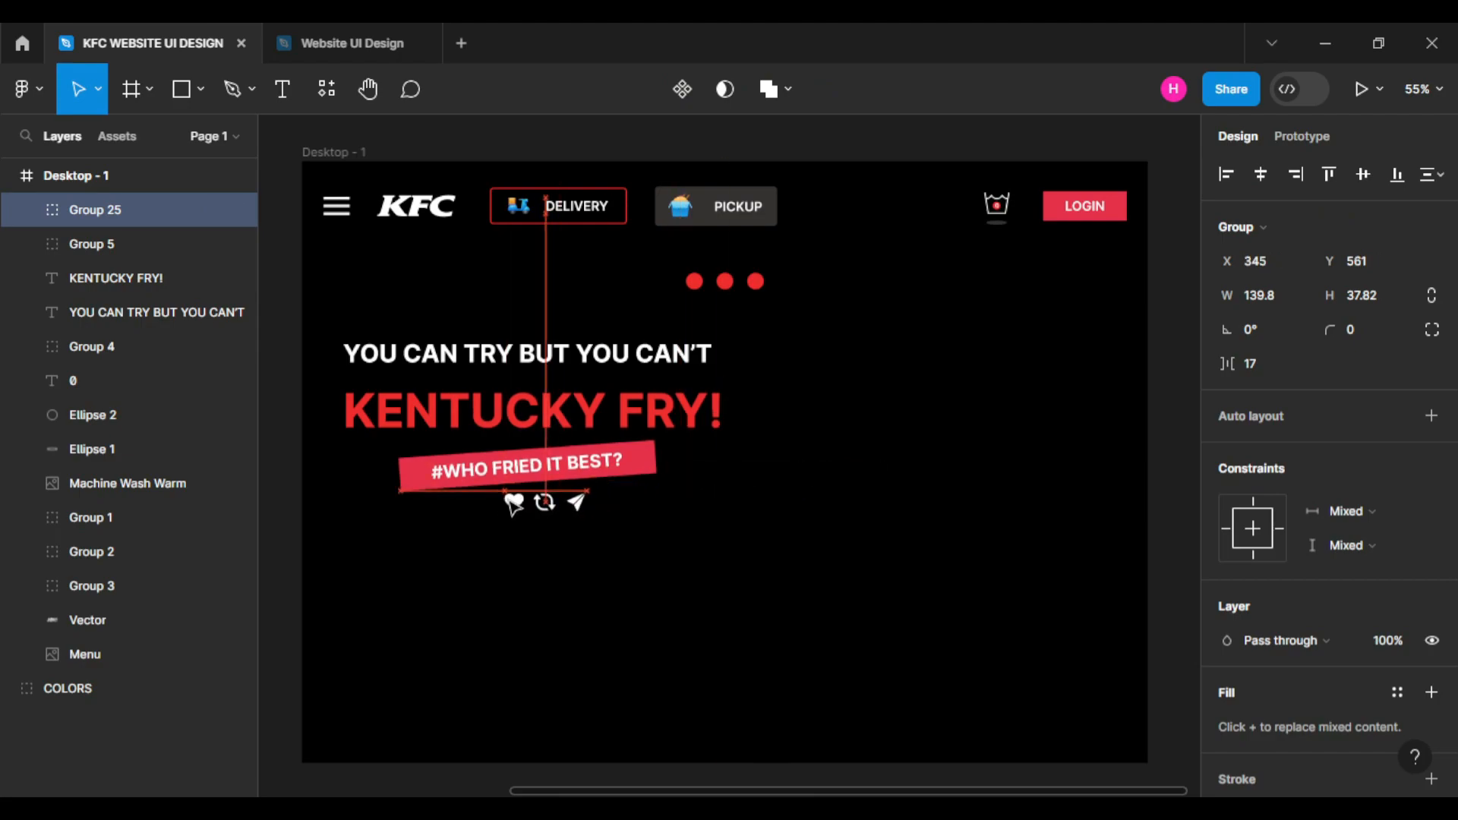
click(686, 564)
Rotate the heart, repeat and send icon group to 4° and nudge it to about X 330, Y 567.
click(559, 505)
key(Left)
key(Left)
key(Left)
key(Left)
key(Left)
key(Left)
key(Left)
key(Left)
key(Left)
key(Left)
key(Left)
key(Left)
key(Left)
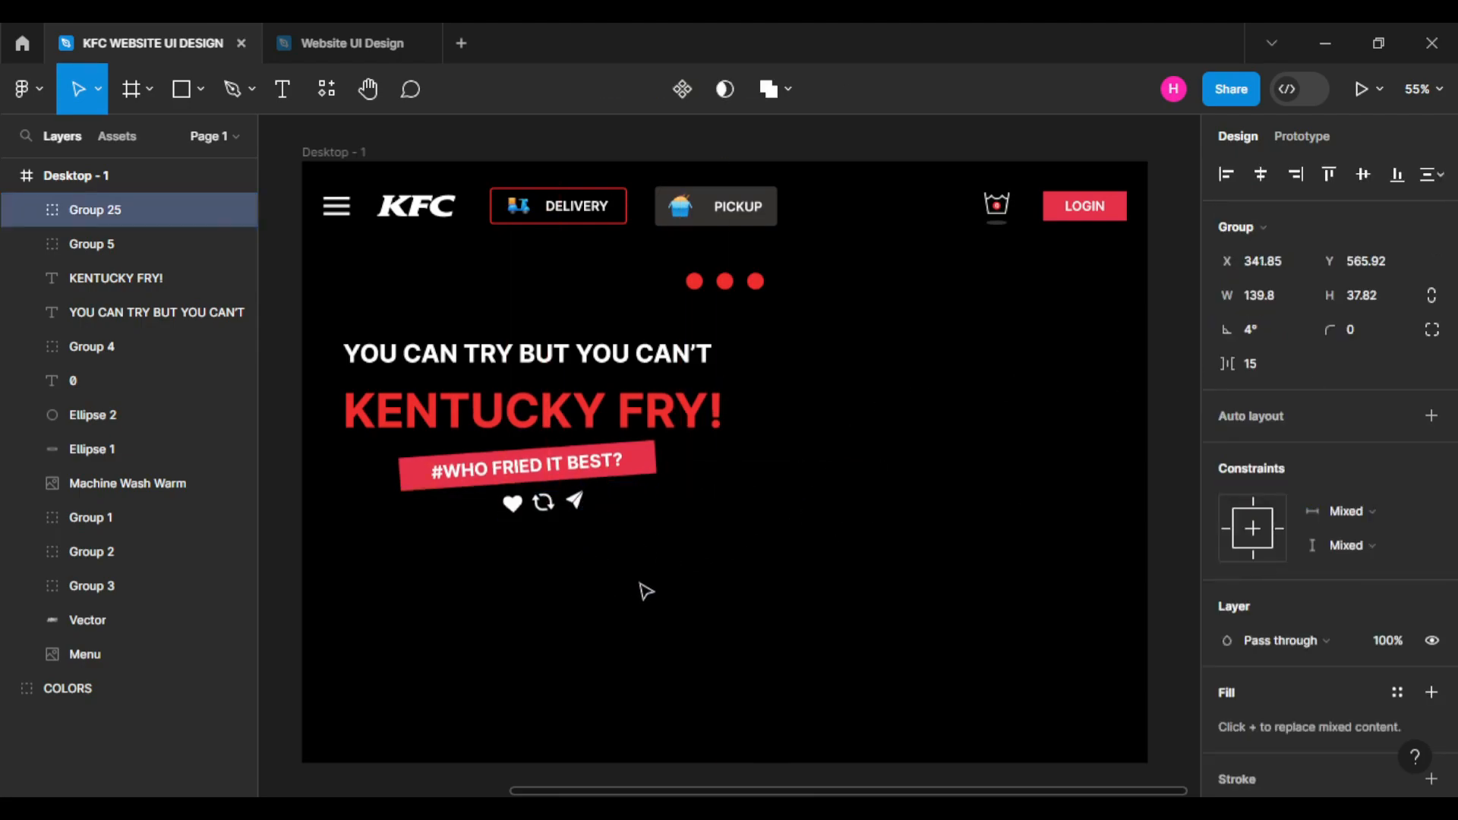
key(Left)
key(Left)
key(Left)
key(Down)
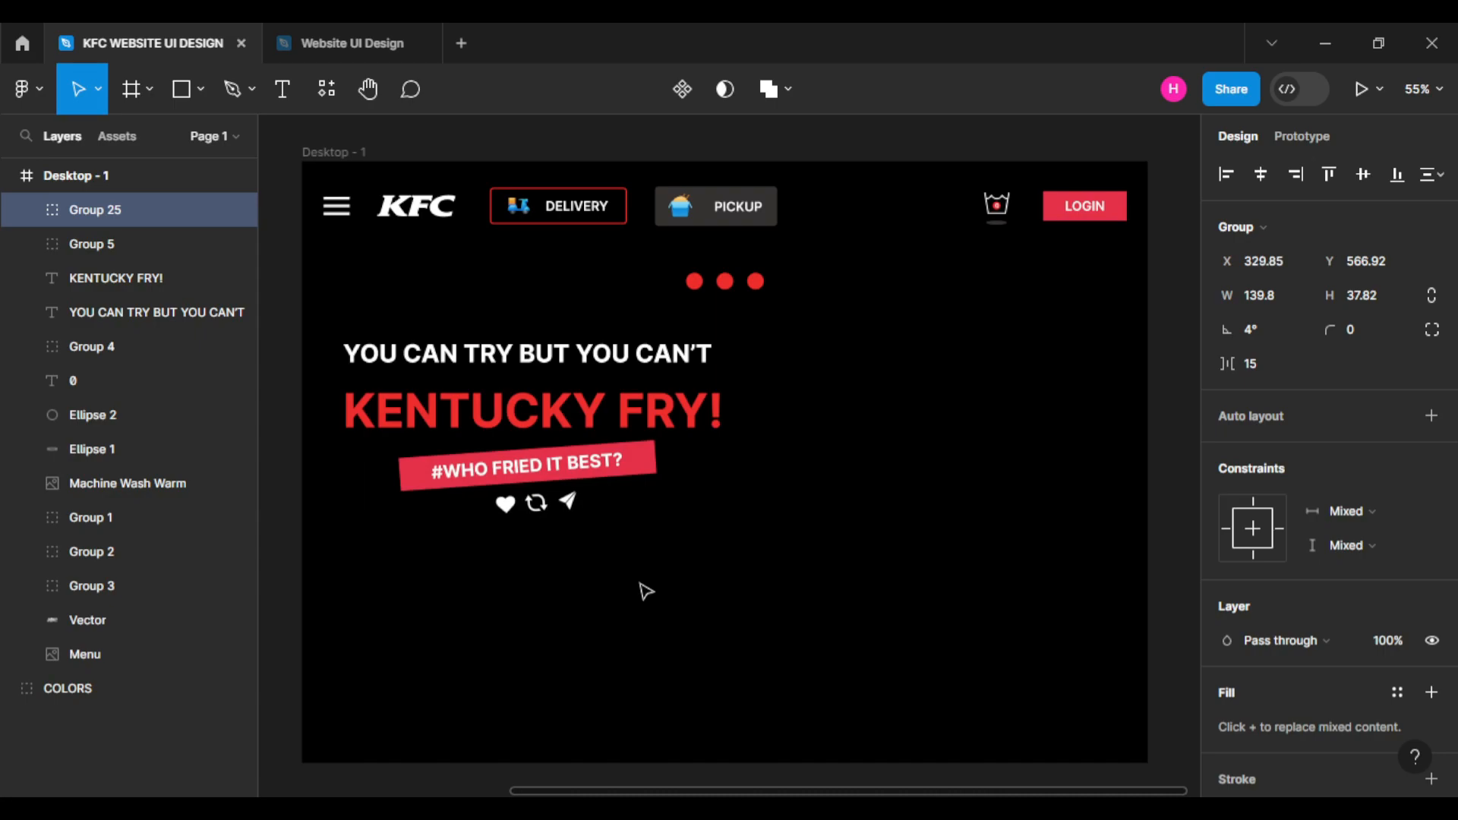
click(646, 591)
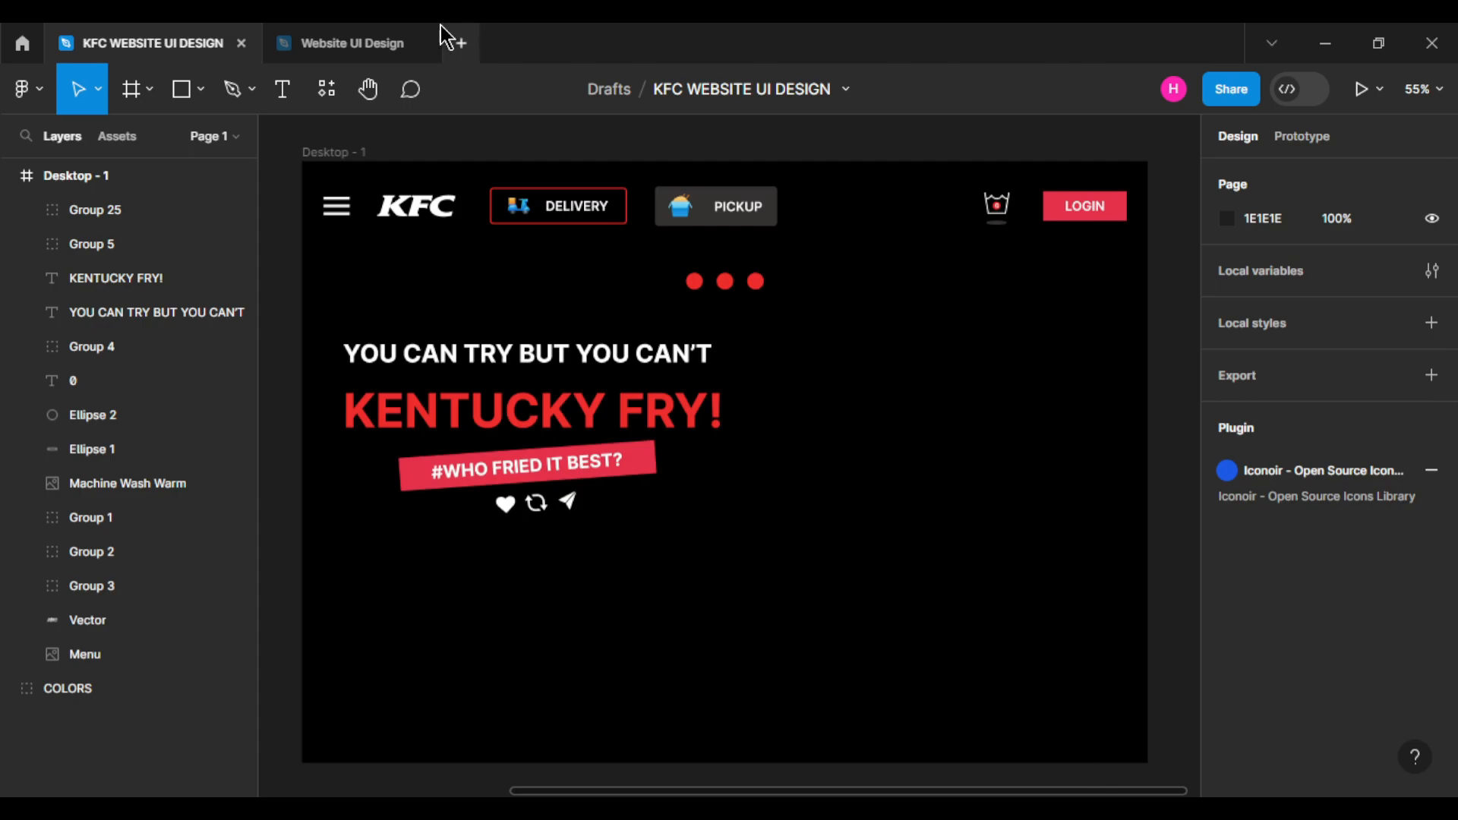
Copy the burger image from the Website UI Design file and paste it into the KFC page frame.
click(353, 44)
click(471, 486)
right_click(581, 456)
click(653, 149)
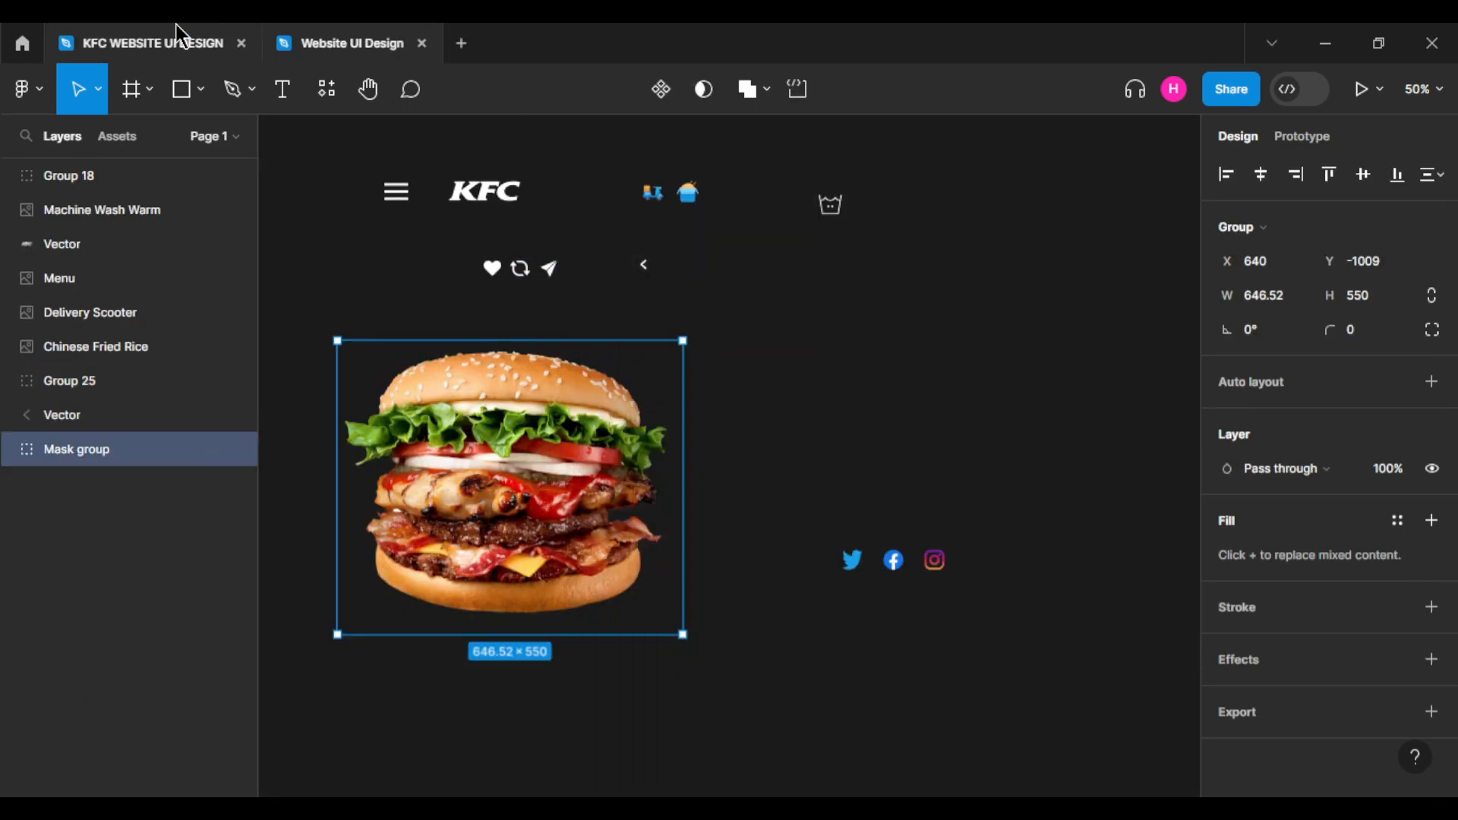
click(151, 44)
right_click(869, 364)
click(927, 176)
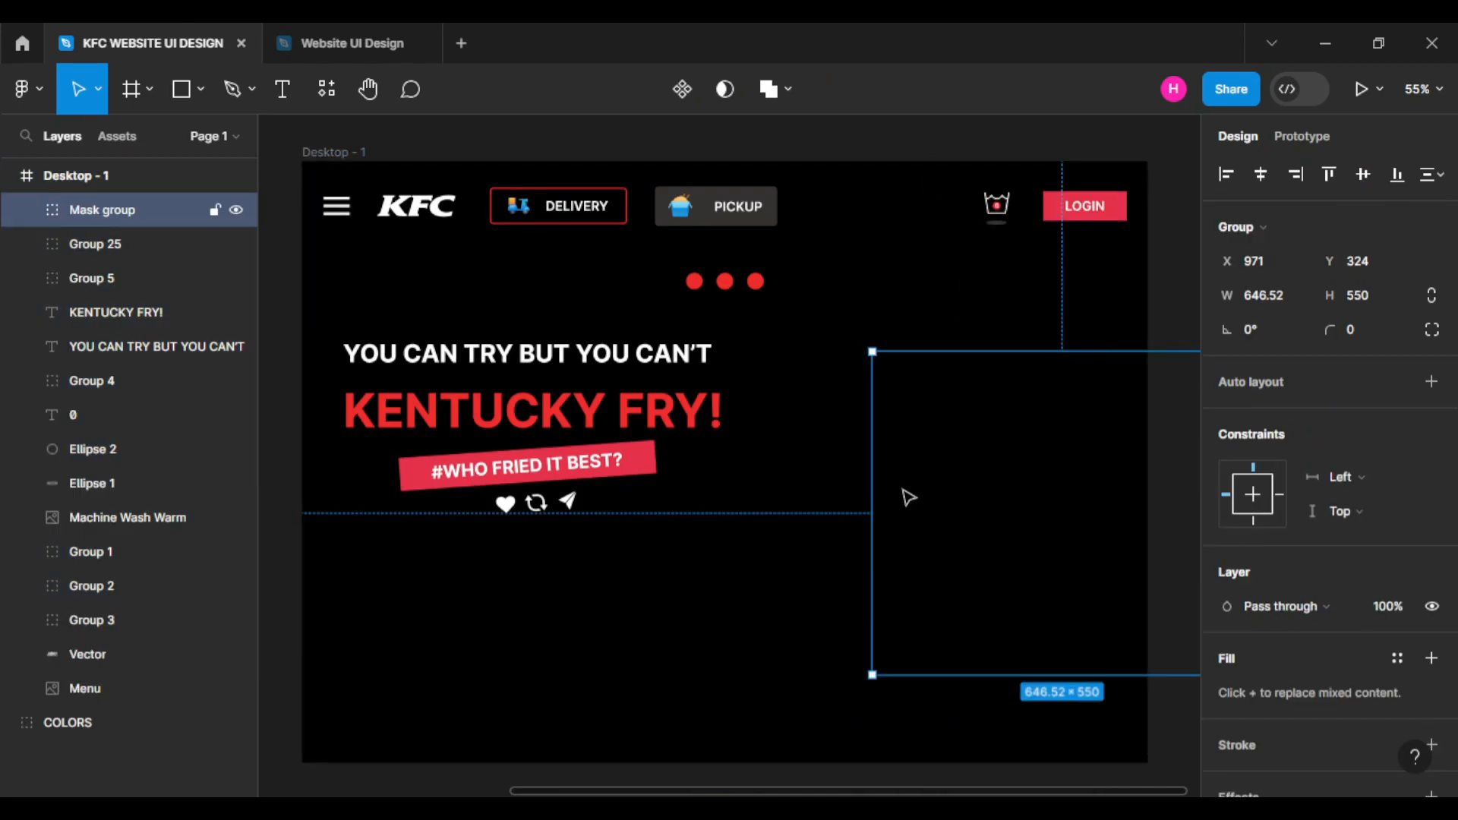
Move the burger image to the right of the heading at about X 734 and narrow it to about 632.5 wide.
drag(1020, 549, 893, 499)
click(612, 628)
click(971, 528)
drag(971, 527, 975, 527)
mouse_move(722, 493)
mouse_down()
mouse_move(745, 496)
mouse_move(733, 497)
mouse_up()
click(598, 621)
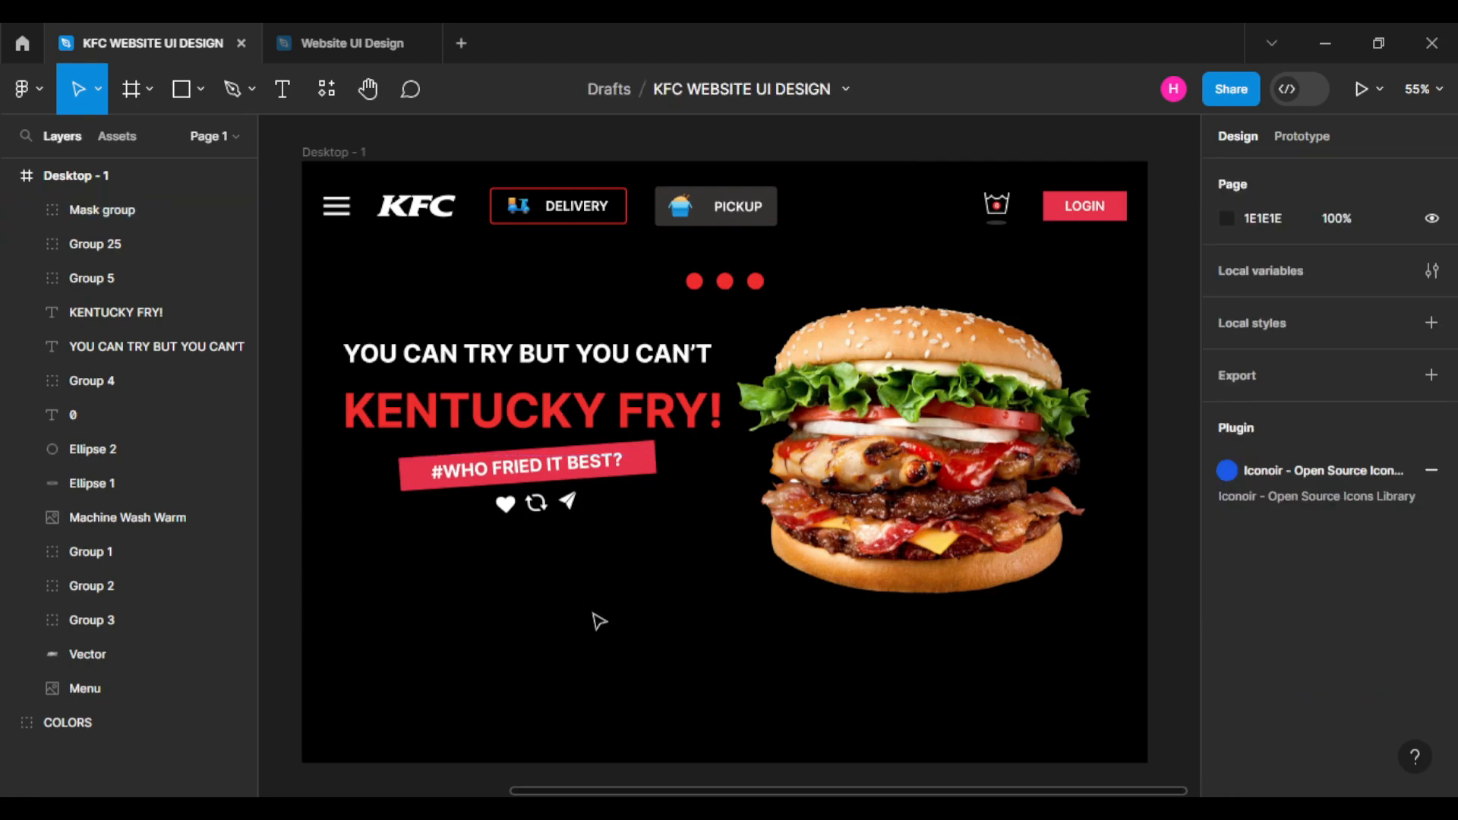
Nudge both heading lines, the banner and the icon group slightly down together.
drag(392, 566, 655, 334)
key(Down)
key(Down)
key(Down)
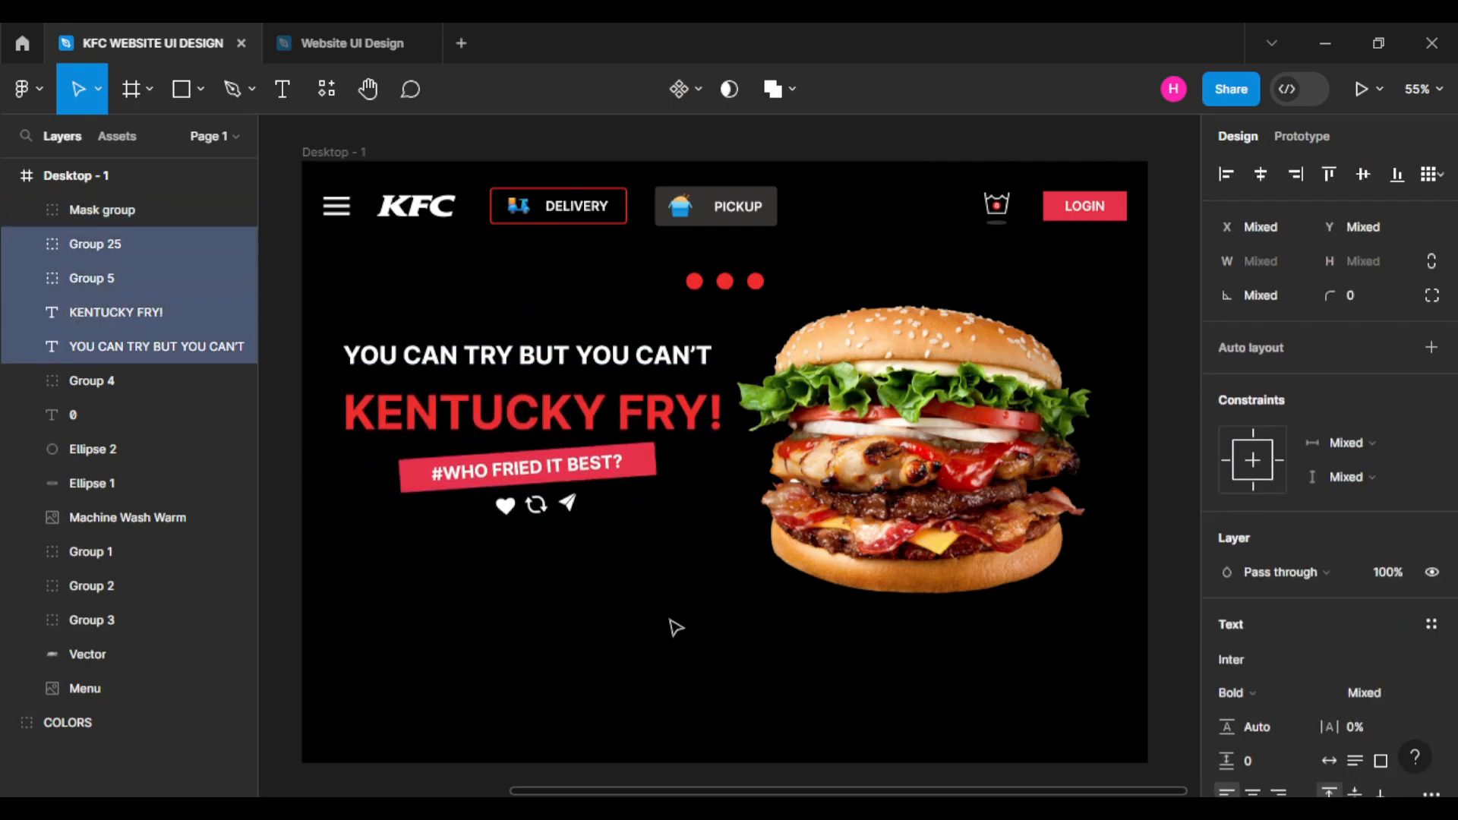
Nudge only the banner and the icon group further down, away from the "KENTUCKY FRY!" heading.
click(650, 638)
drag(526, 571, 497, 486)
key(Down)
key(Down)
key(Down)
key(Down)
key(Down)
key(Down)
key(Down)
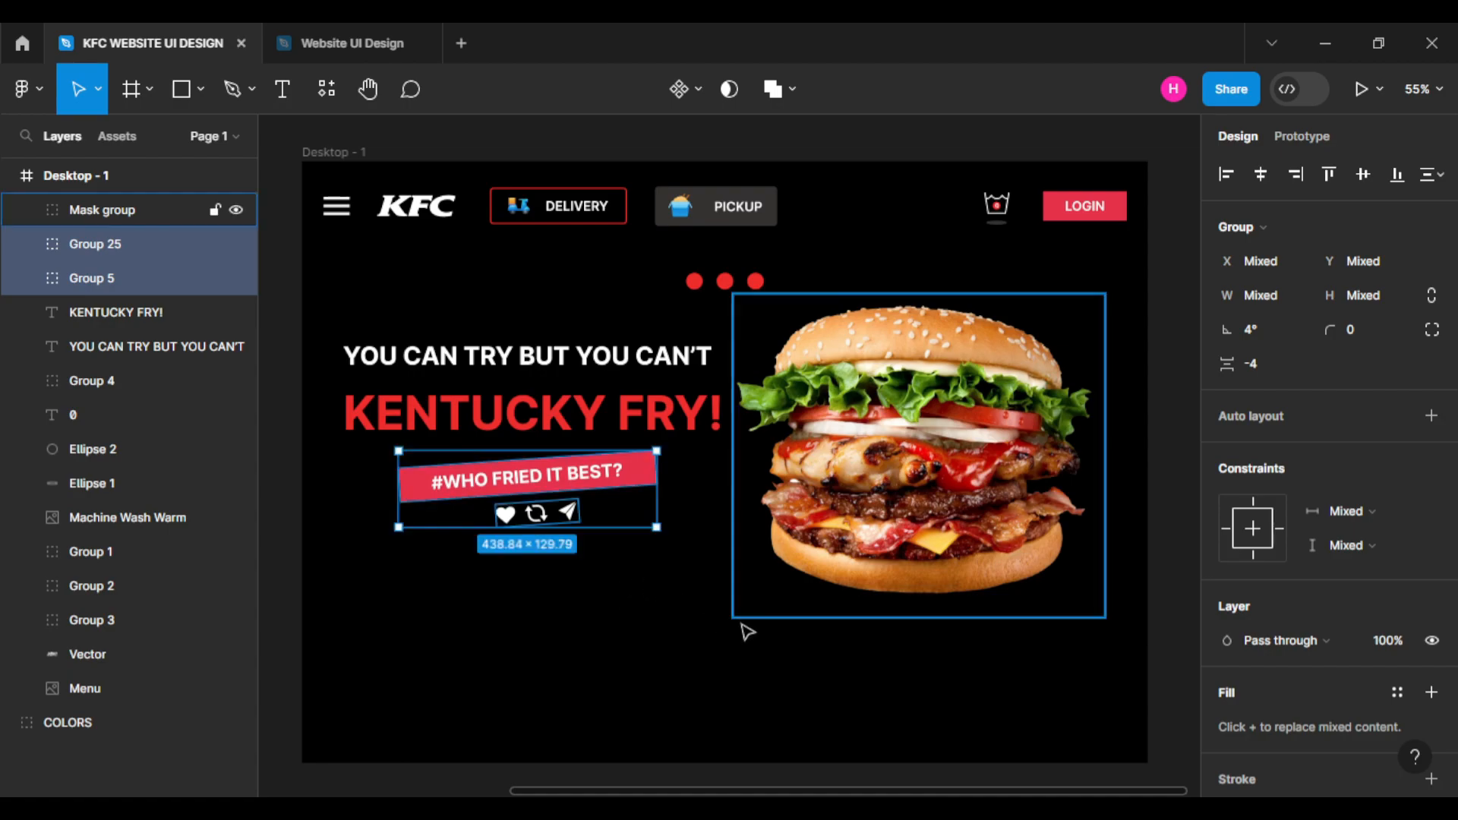
Centre the burger image vertically in the Desktop - 1 frame.
click(752, 604)
click(1363, 174)
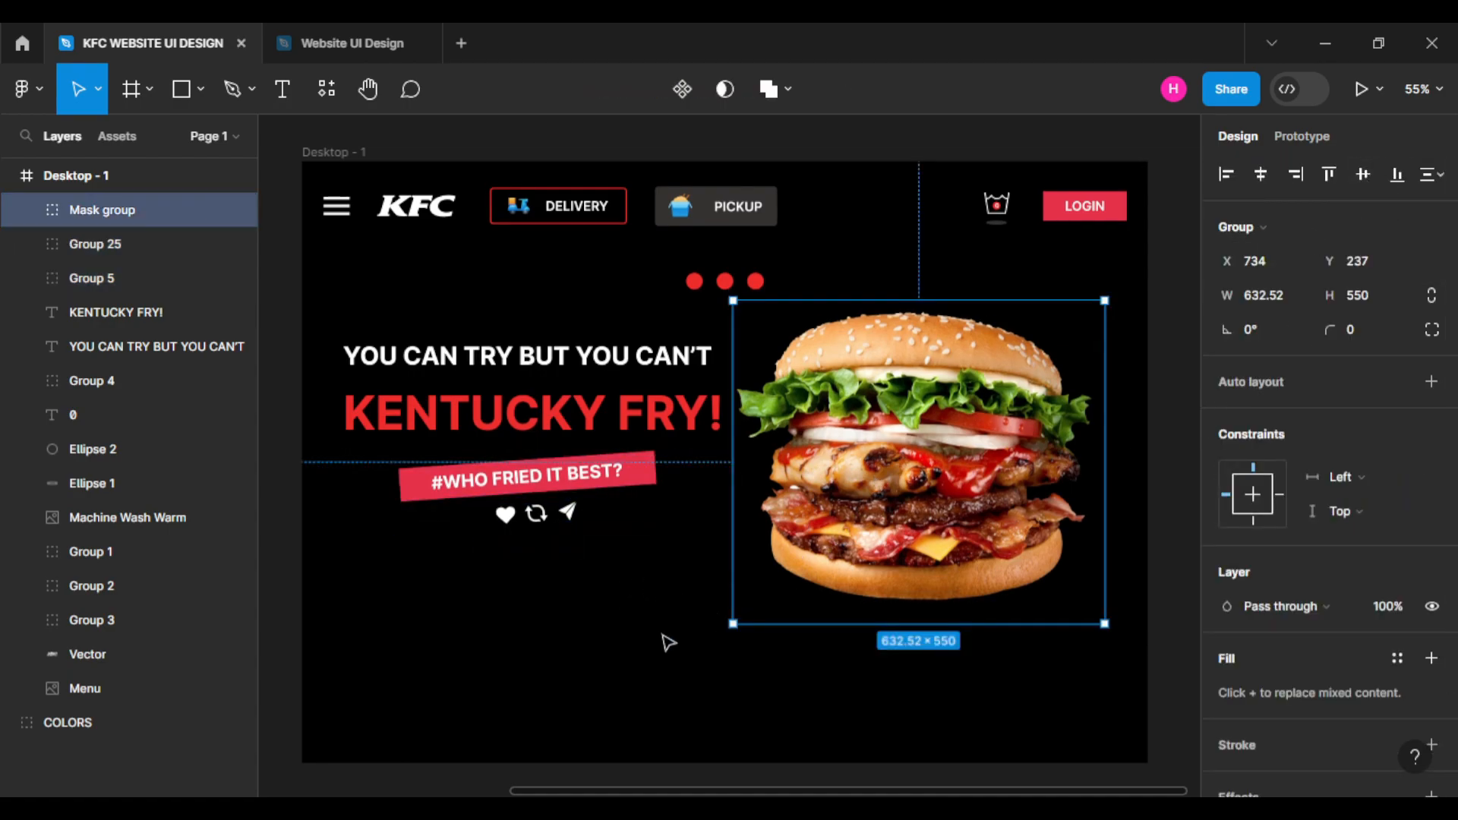
click(642, 662)
click(944, 554)
click(605, 650)
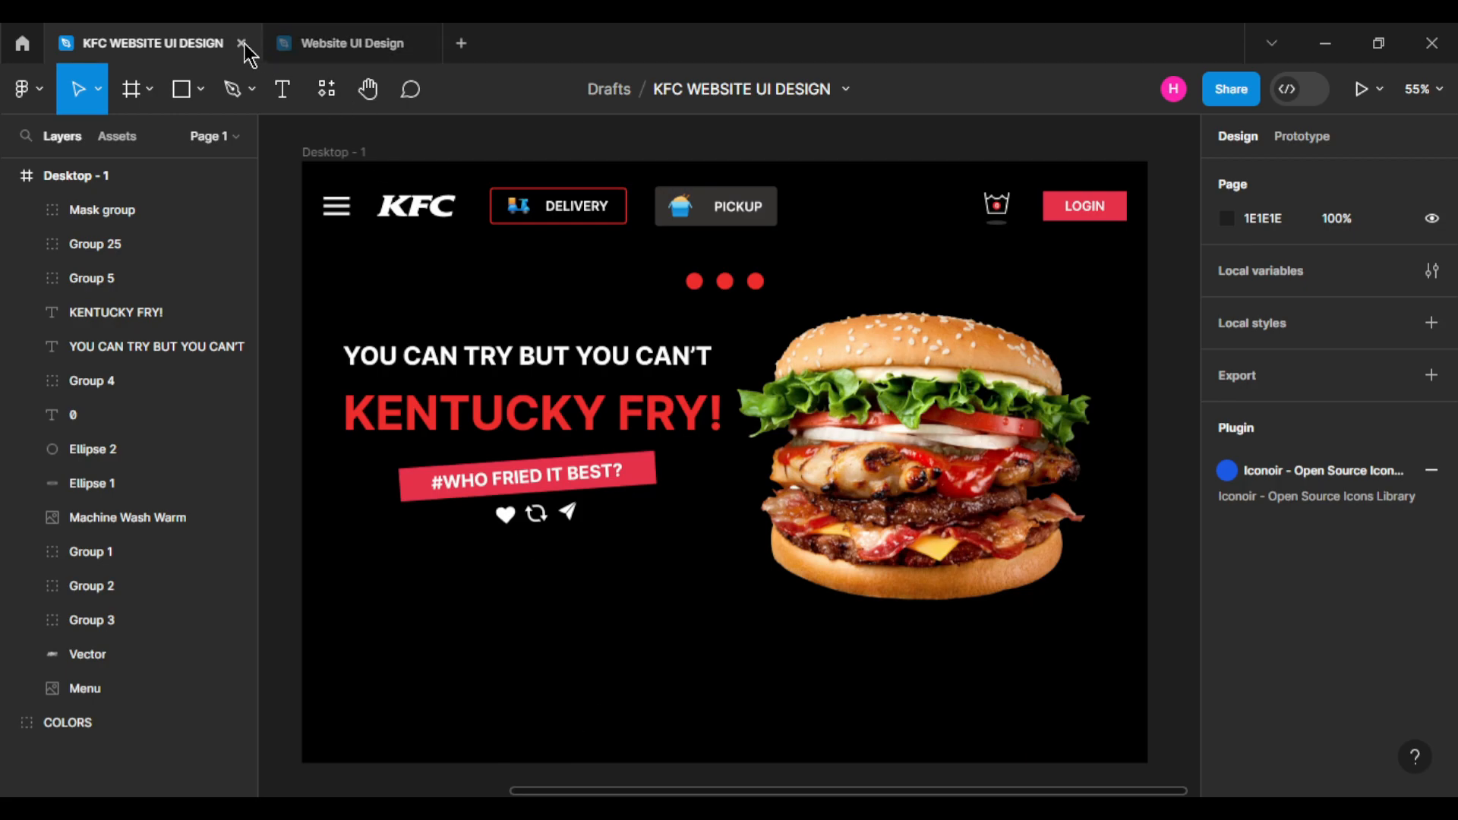
Draw a rectangle about 345 × 82 near the frame's lower edge at about Y 822 and centre it horizontally.
click(182, 89)
click(200, 89)
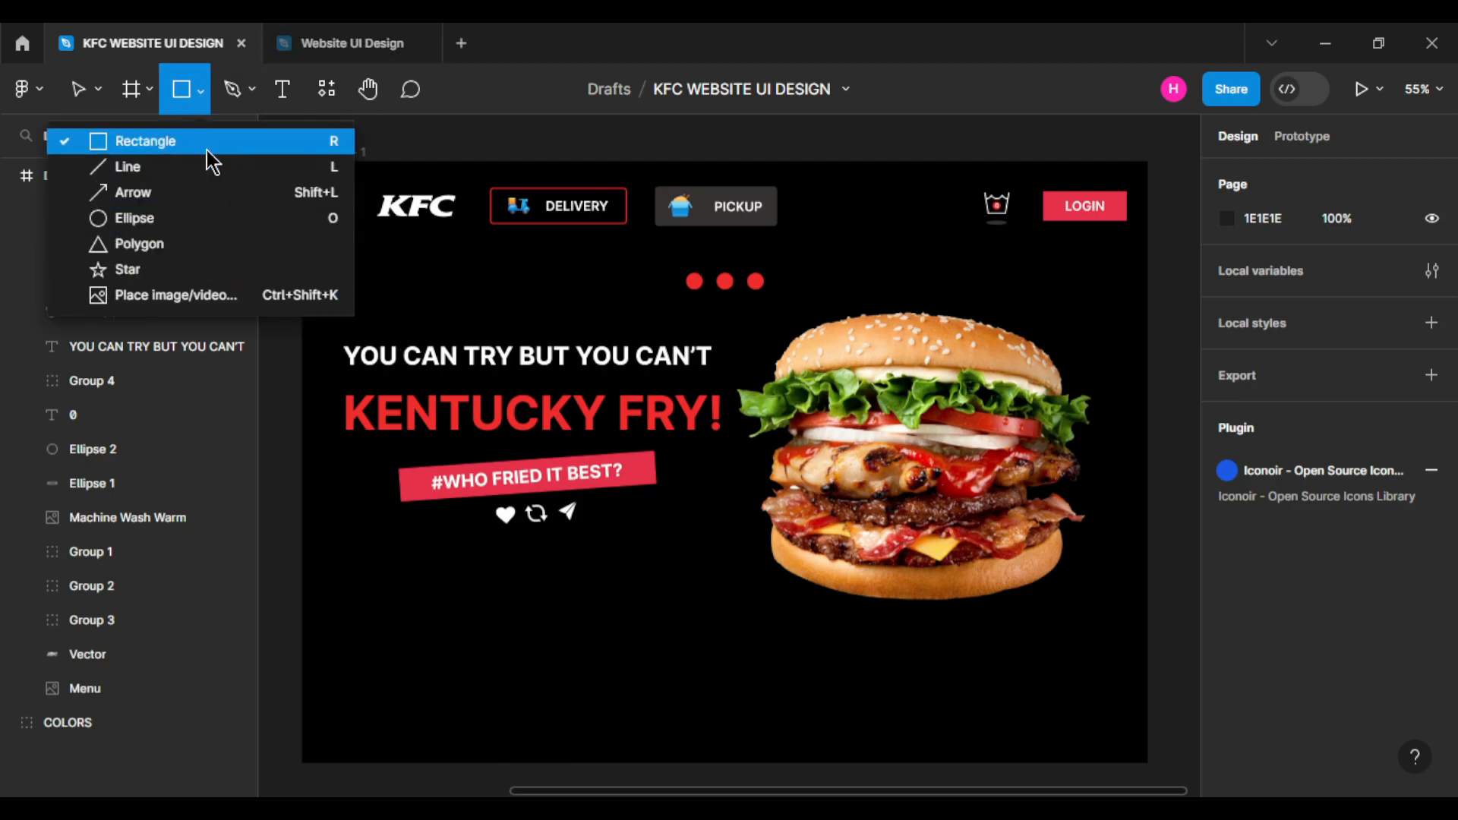
click(207, 150)
mouse_move(663, 644)
mouse_down()
mouse_move(797, 722)
mouse_move(878, 706)
mouse_move(871, 695)
mouse_up()
click(835, 708)
click(805, 682)
click(1261, 174)
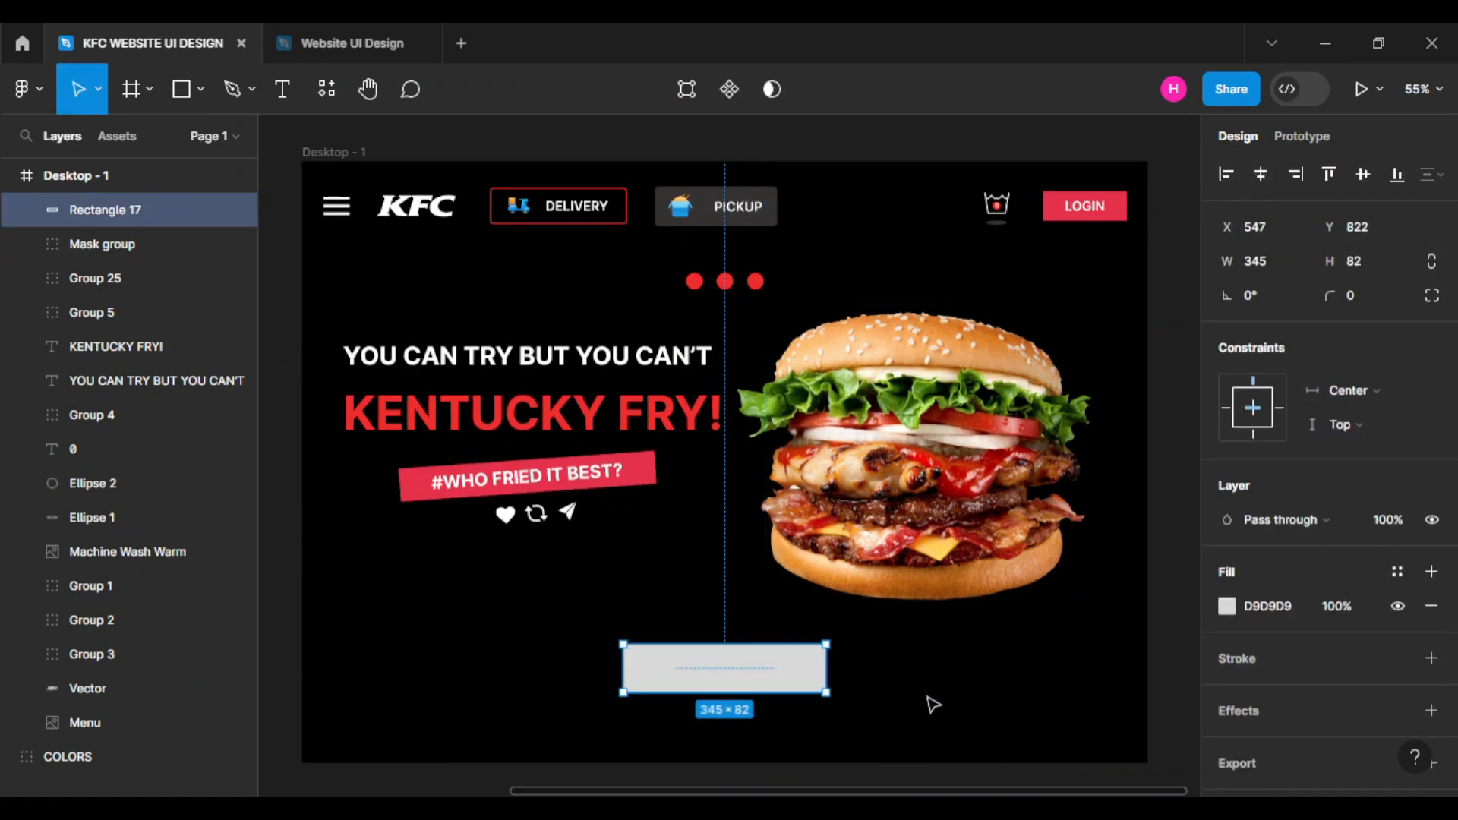
Add a stroke to the new rectangle and remove its fill.
scroll(858, 693, down, 1)
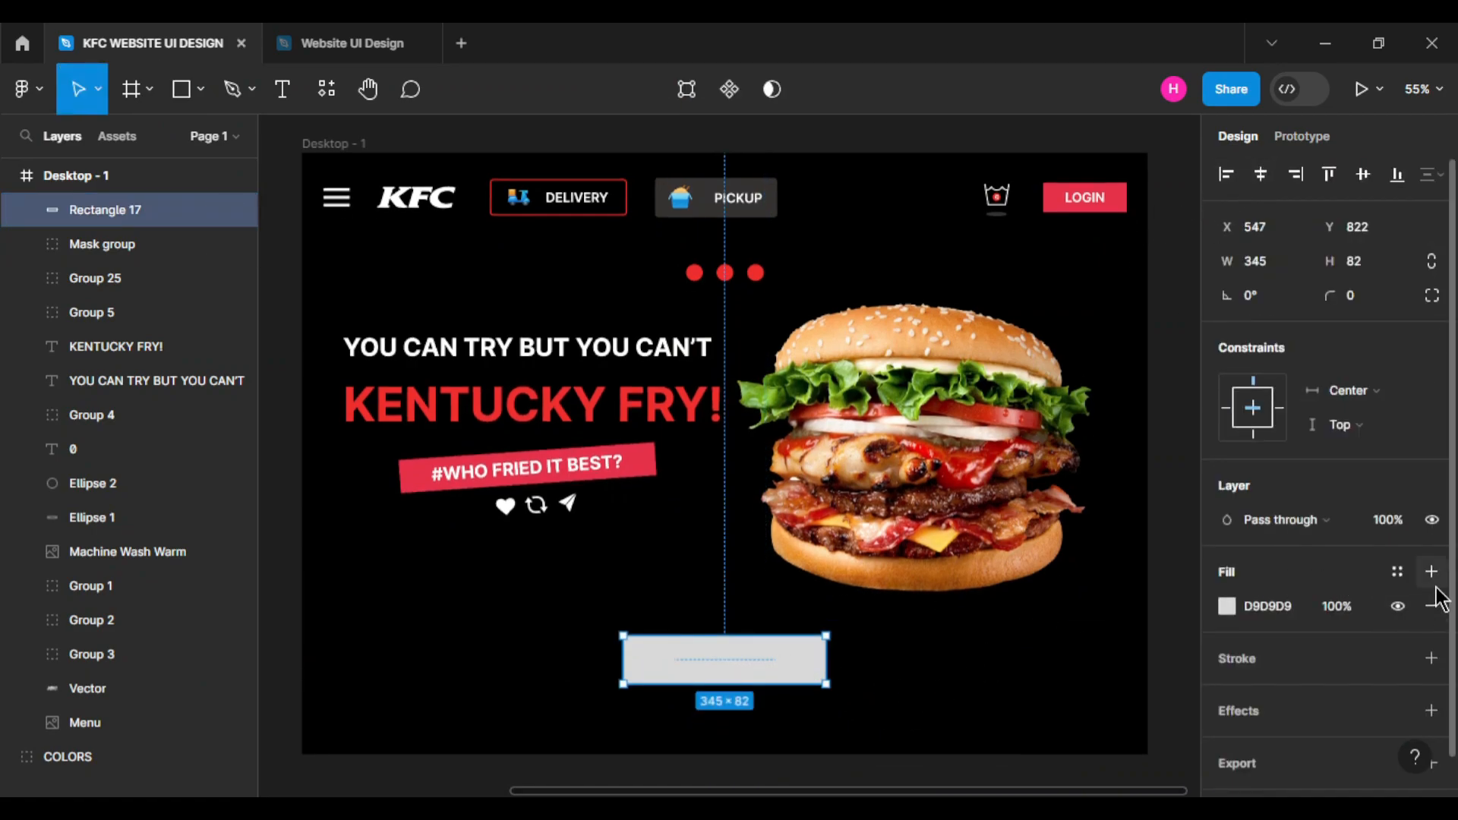
click(1431, 659)
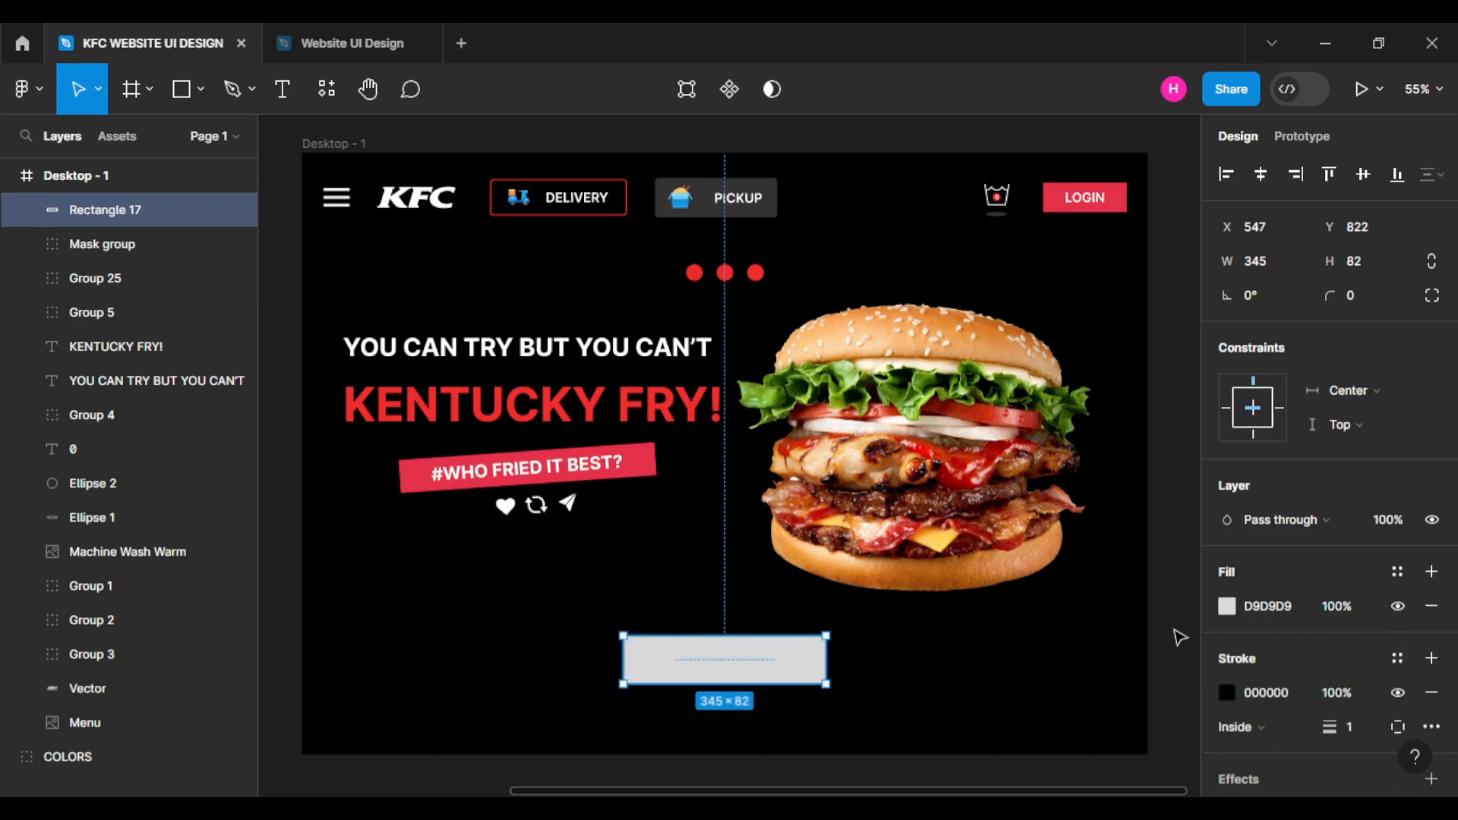
click(1432, 606)
click(807, 668)
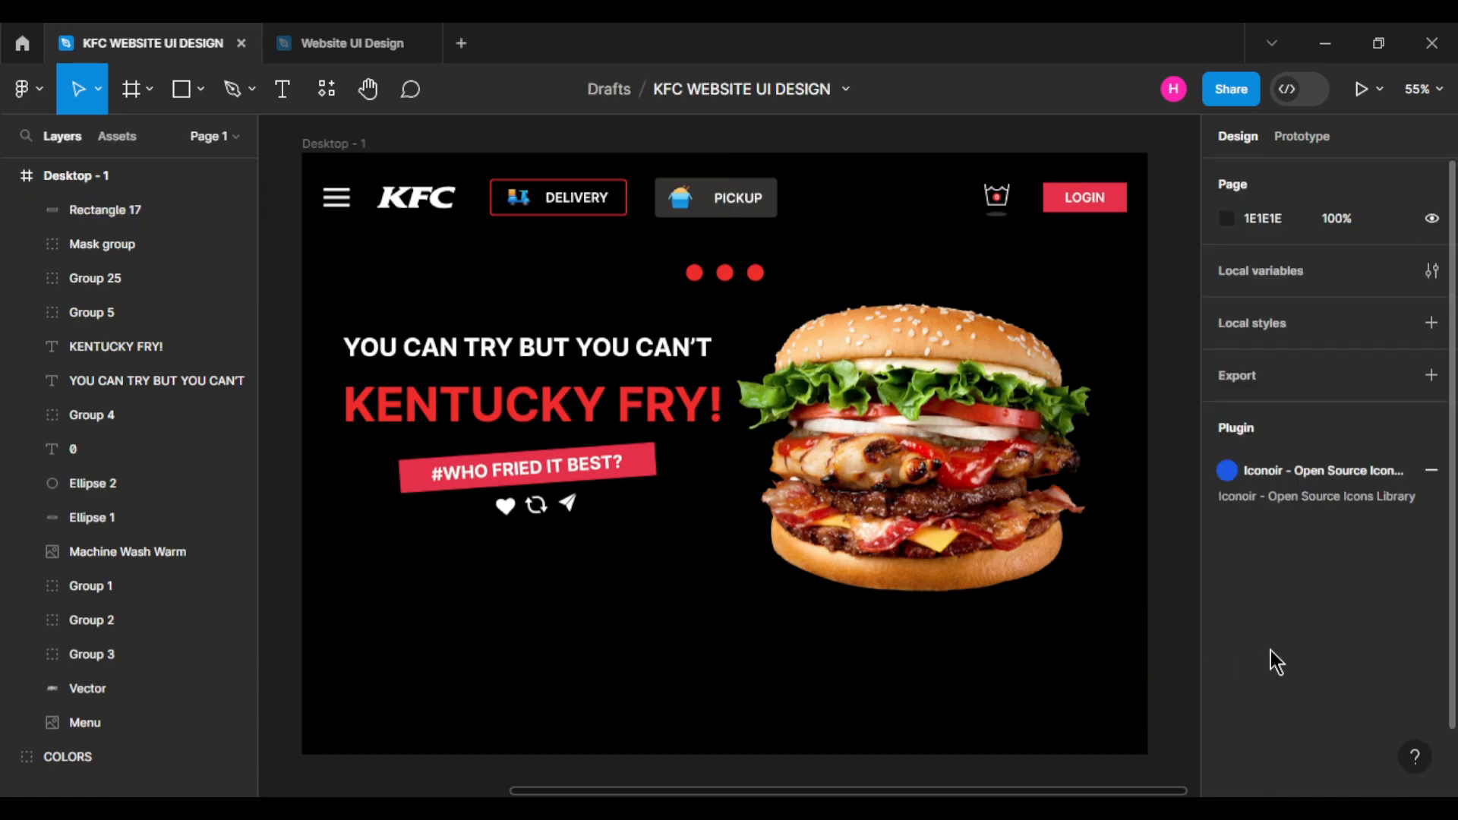
click(836, 679)
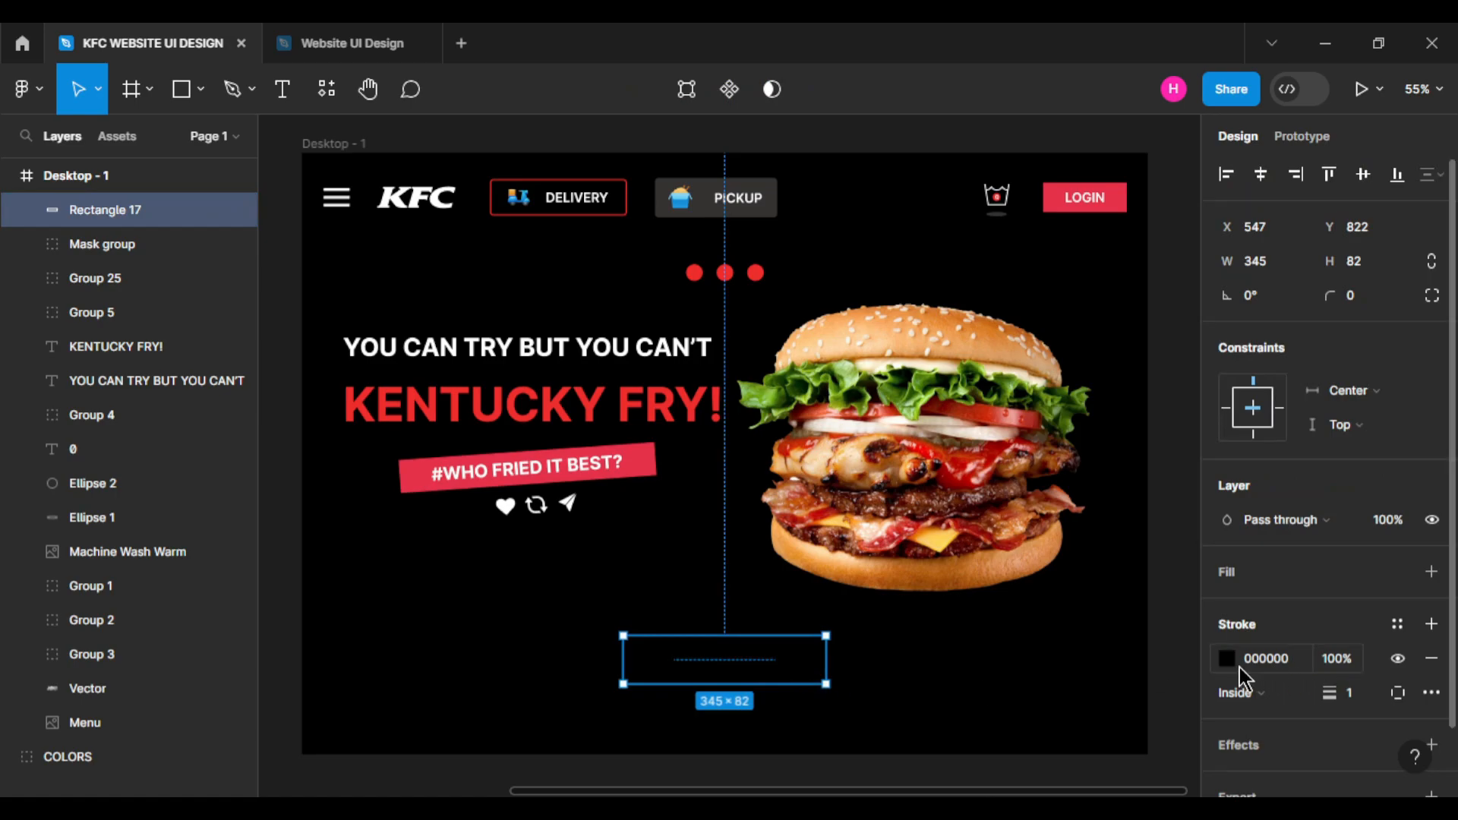
Set the rectangle's stroke colour to the document red EE2C2C and its corner radius to 40.
click(1227, 658)
click(997, 684)
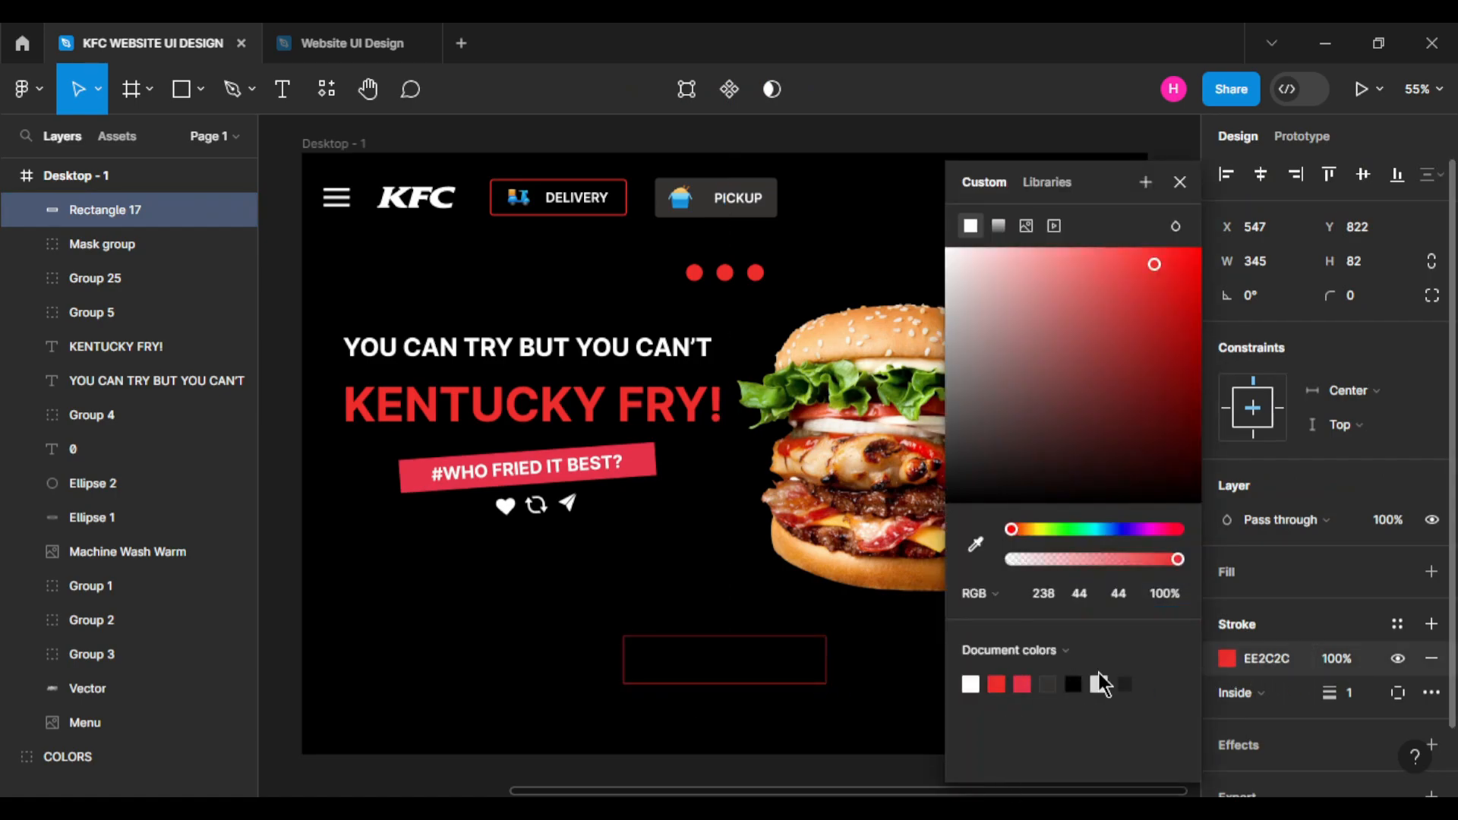
click(1180, 182)
click(1363, 296)
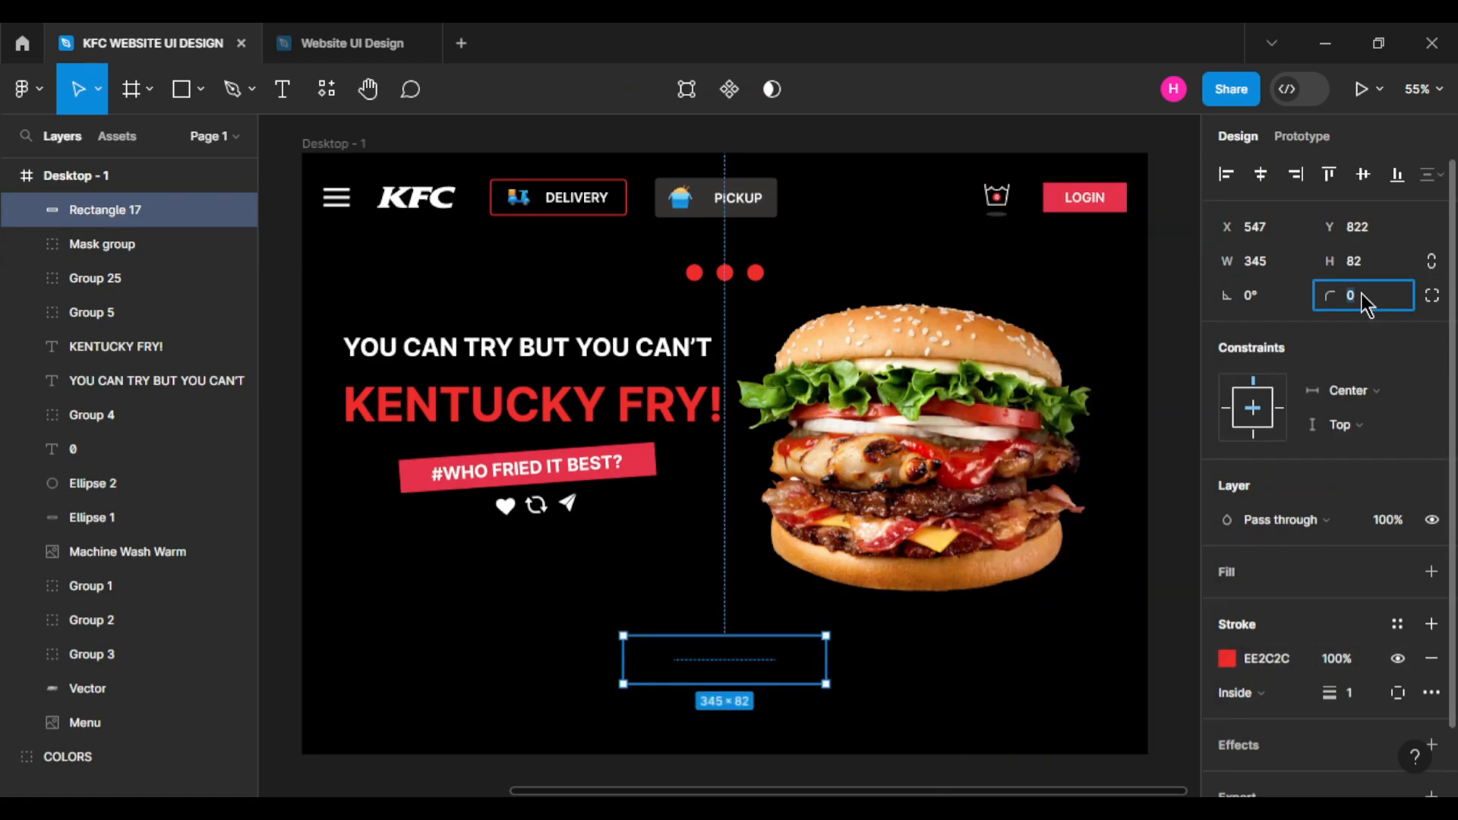
text(40)
click(911, 693)
click(820, 684)
Change the rounded rectangle's stroke to a linear gradient and make its end stop white.
click(1227, 658)
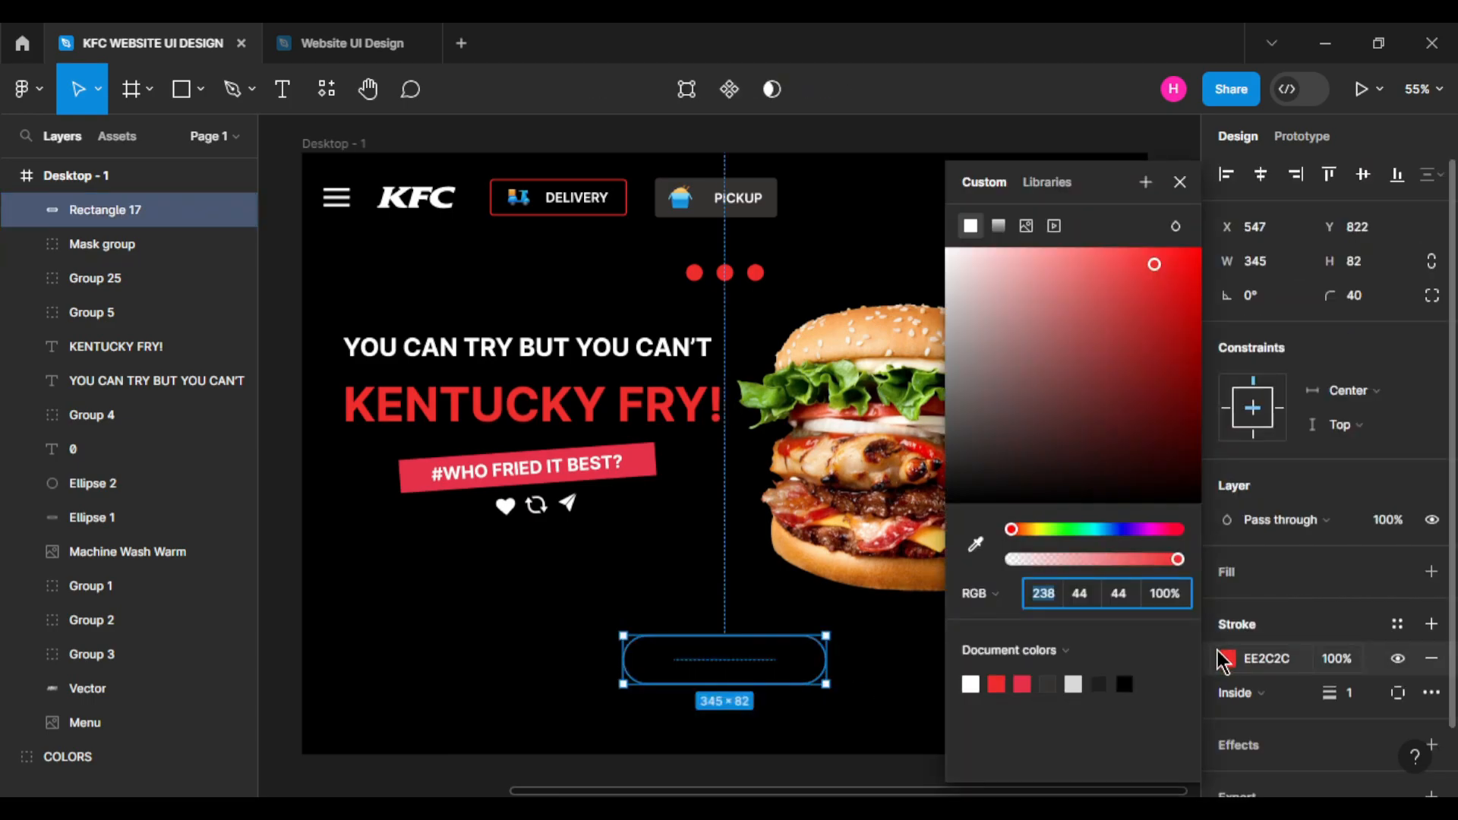
click(1001, 224)
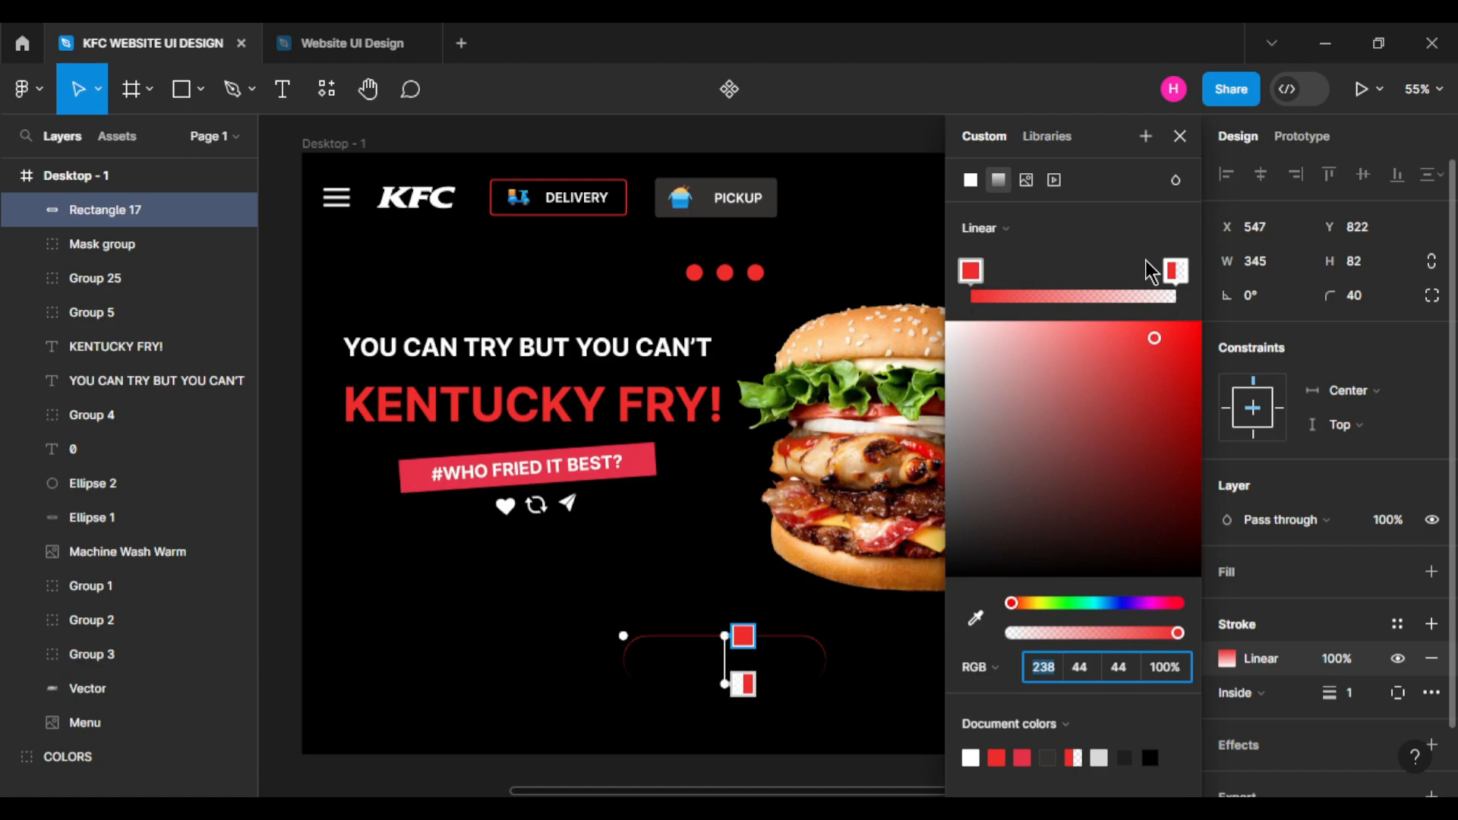
click(1174, 274)
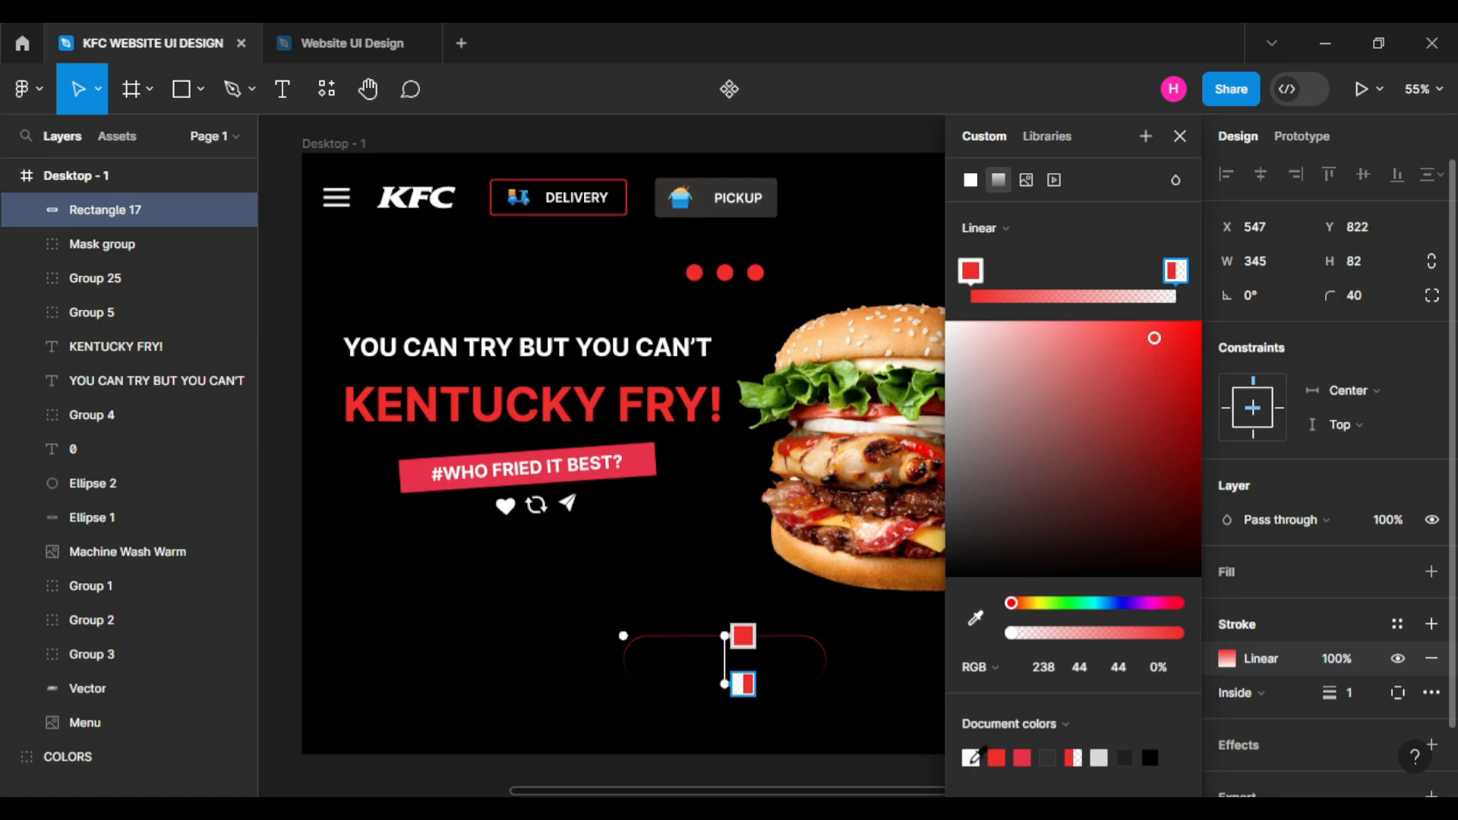
click(971, 757)
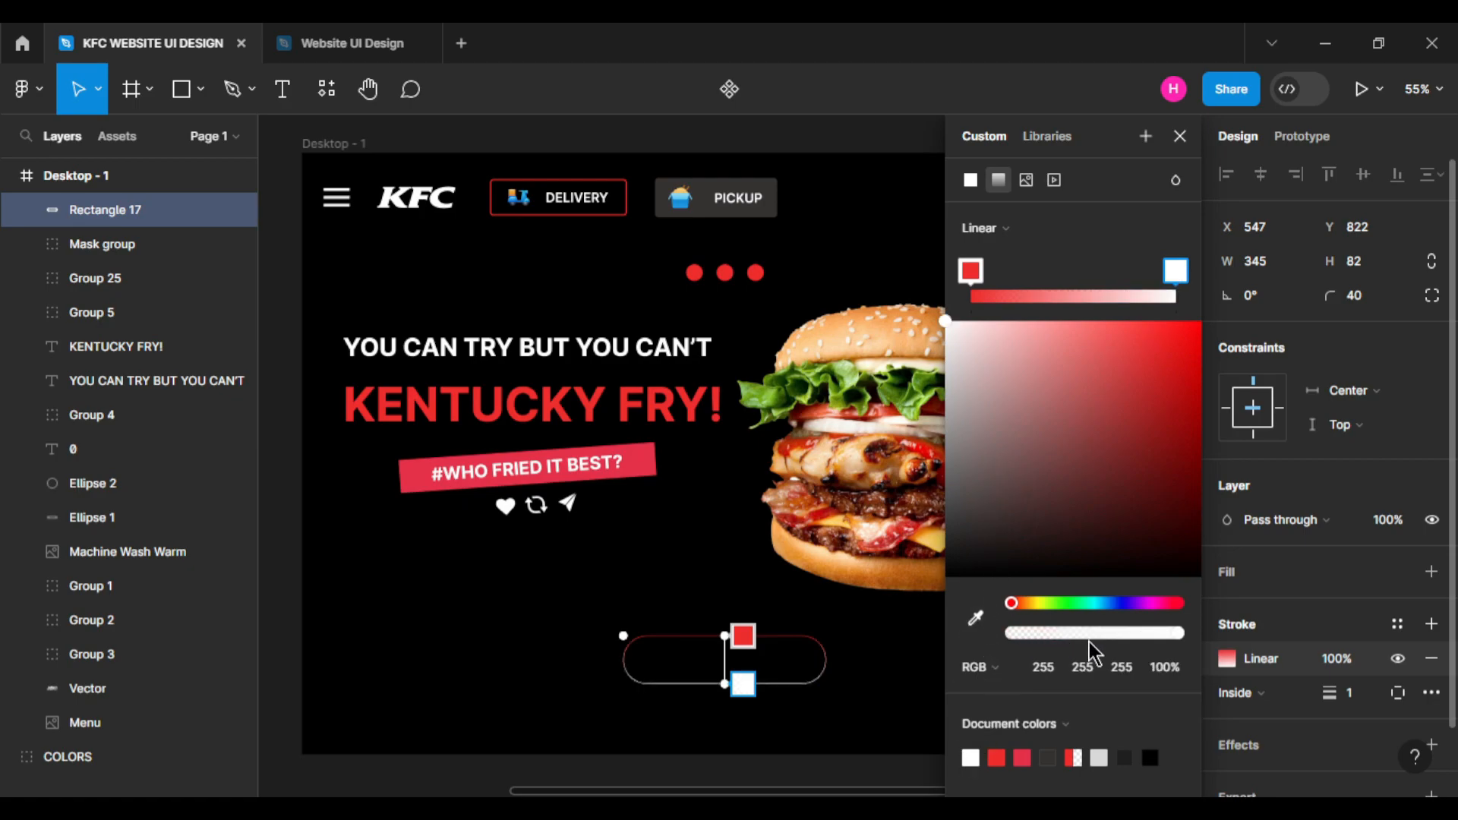
Stretch the stroke gradient diagonally from the rectangle's upper-left corner to its lower-right corner.
drag(723, 636, 632, 635)
drag(725, 685, 824, 687)
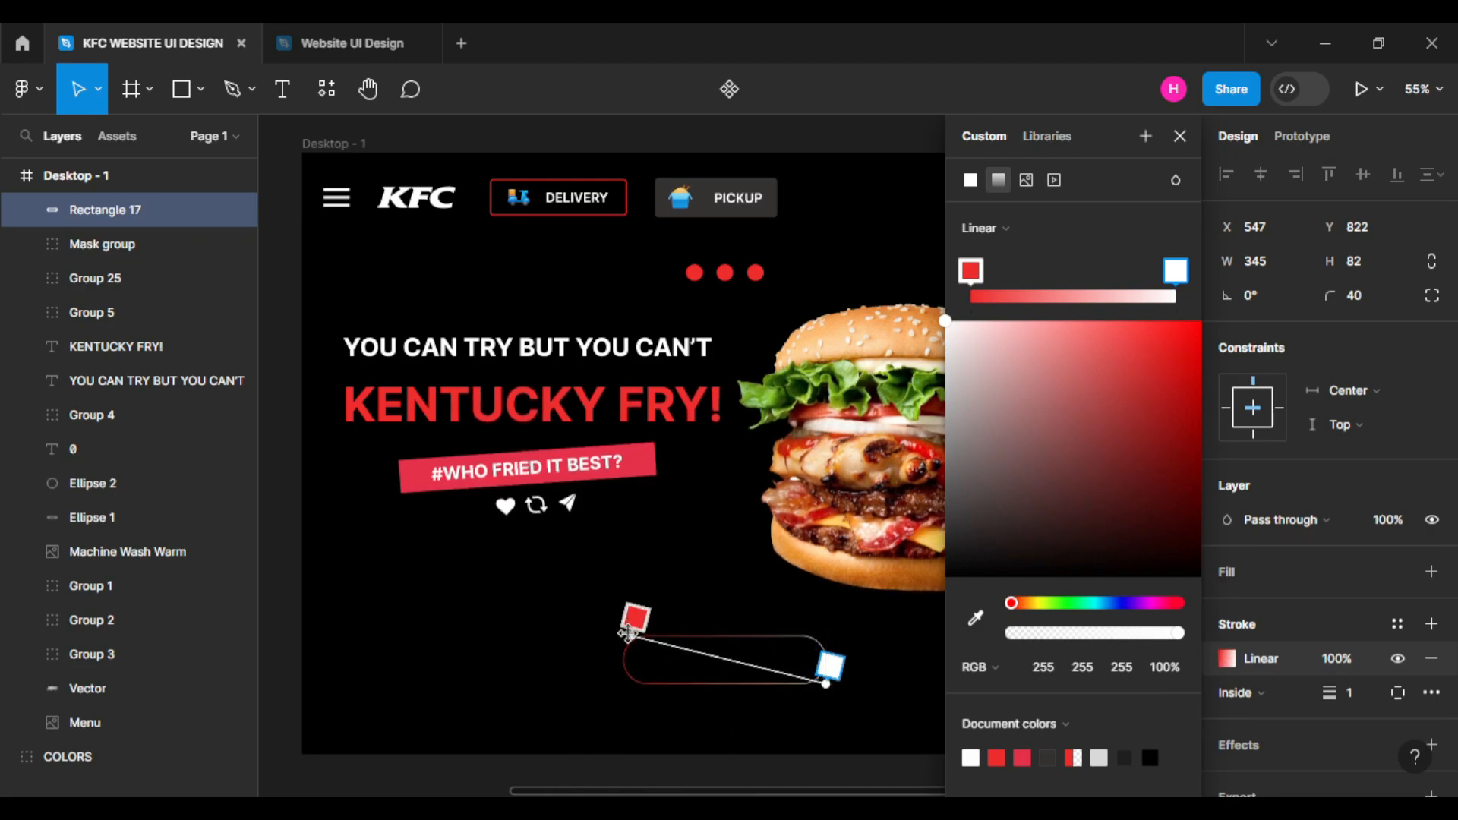
drag(634, 634, 624, 635)
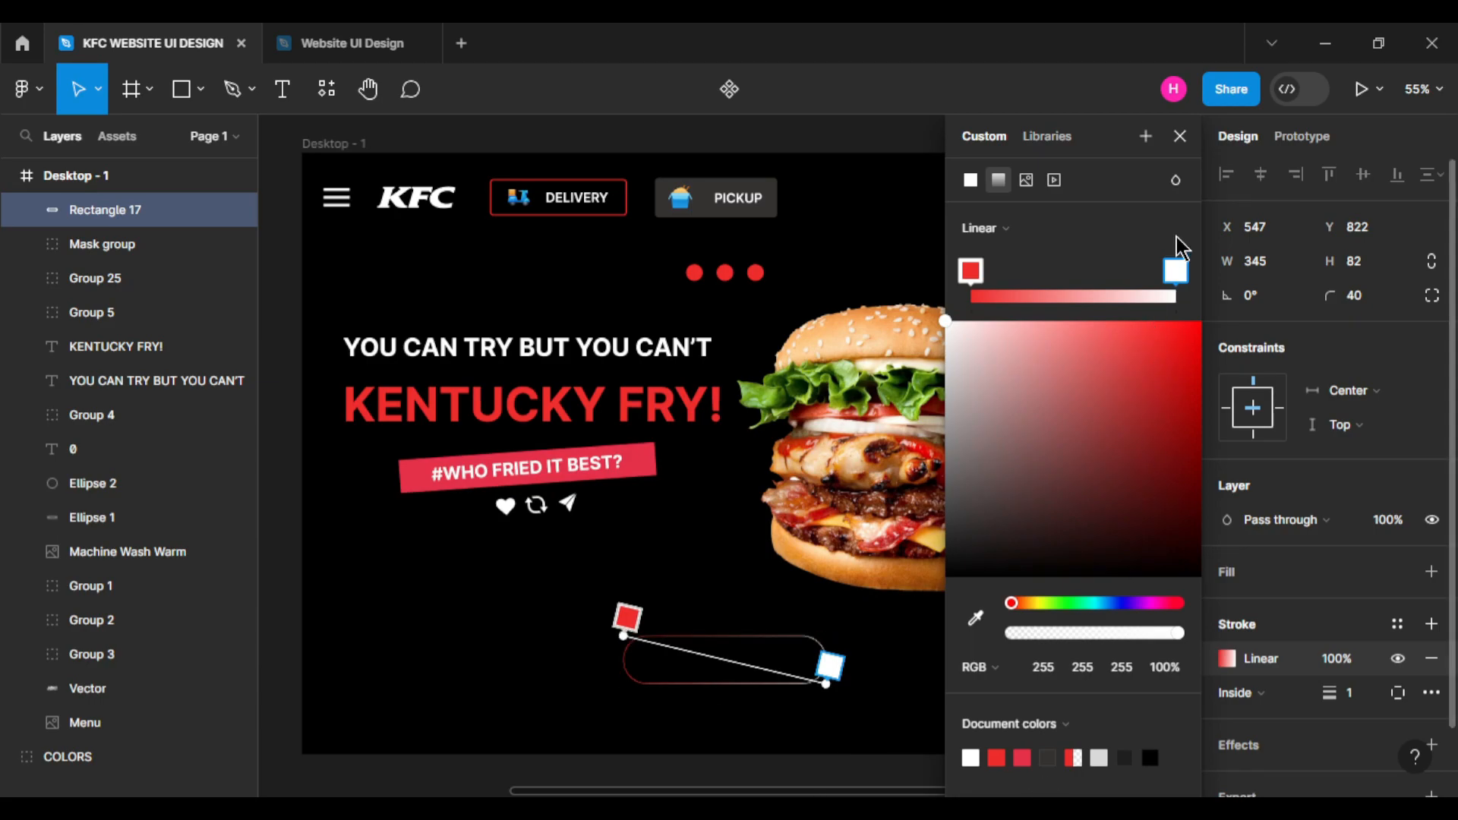
click(1180, 136)
Set the rounded rectangle's stroke thickness to 2.
click(1368, 695)
text(2)
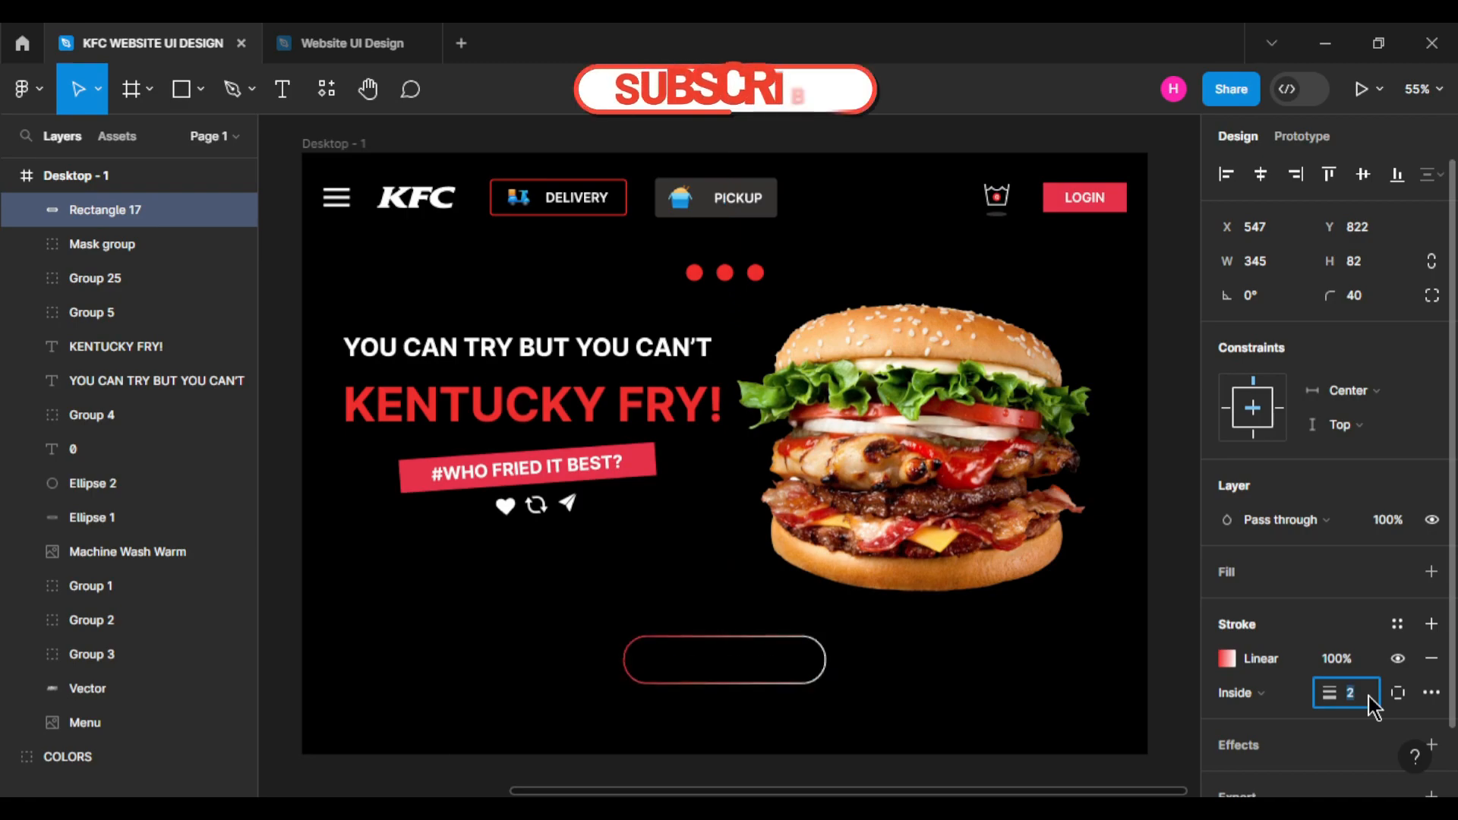
click(987, 699)
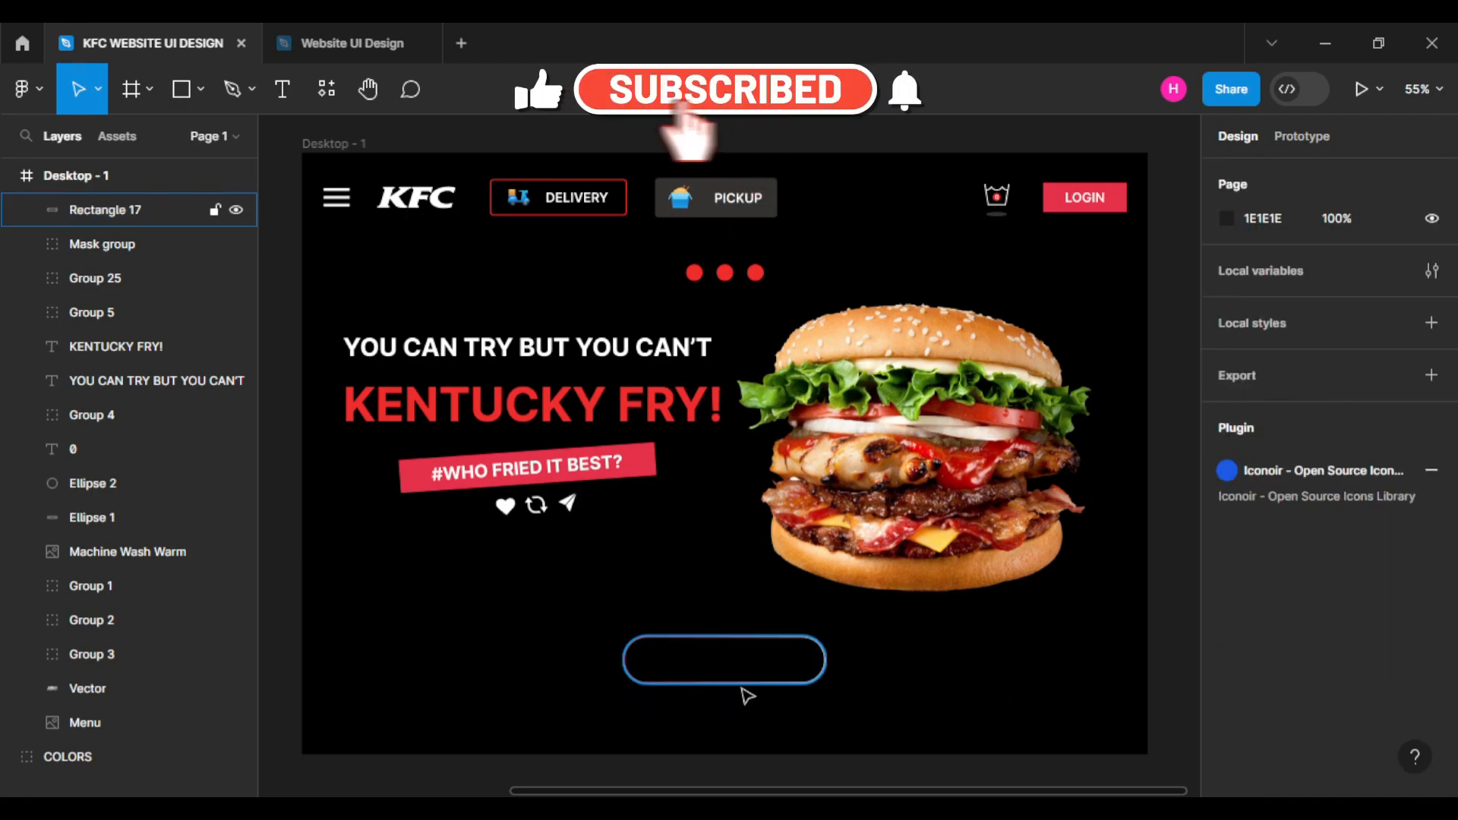
Nudge the gradient-outlined rounded rectangle slightly down, closer to the frame's lower edge.
click(742, 687)
key(Down)
key(Down)
key(Down)
key(Down)
key(Down)
key(Down)
key(Down)
key(Down)
key(Down)
key(Down)
key(Down)
key(Down)
key(Down)
key(Down)
key(Down)
key(Down)
key(Down)
key(Up)
click(871, 698)
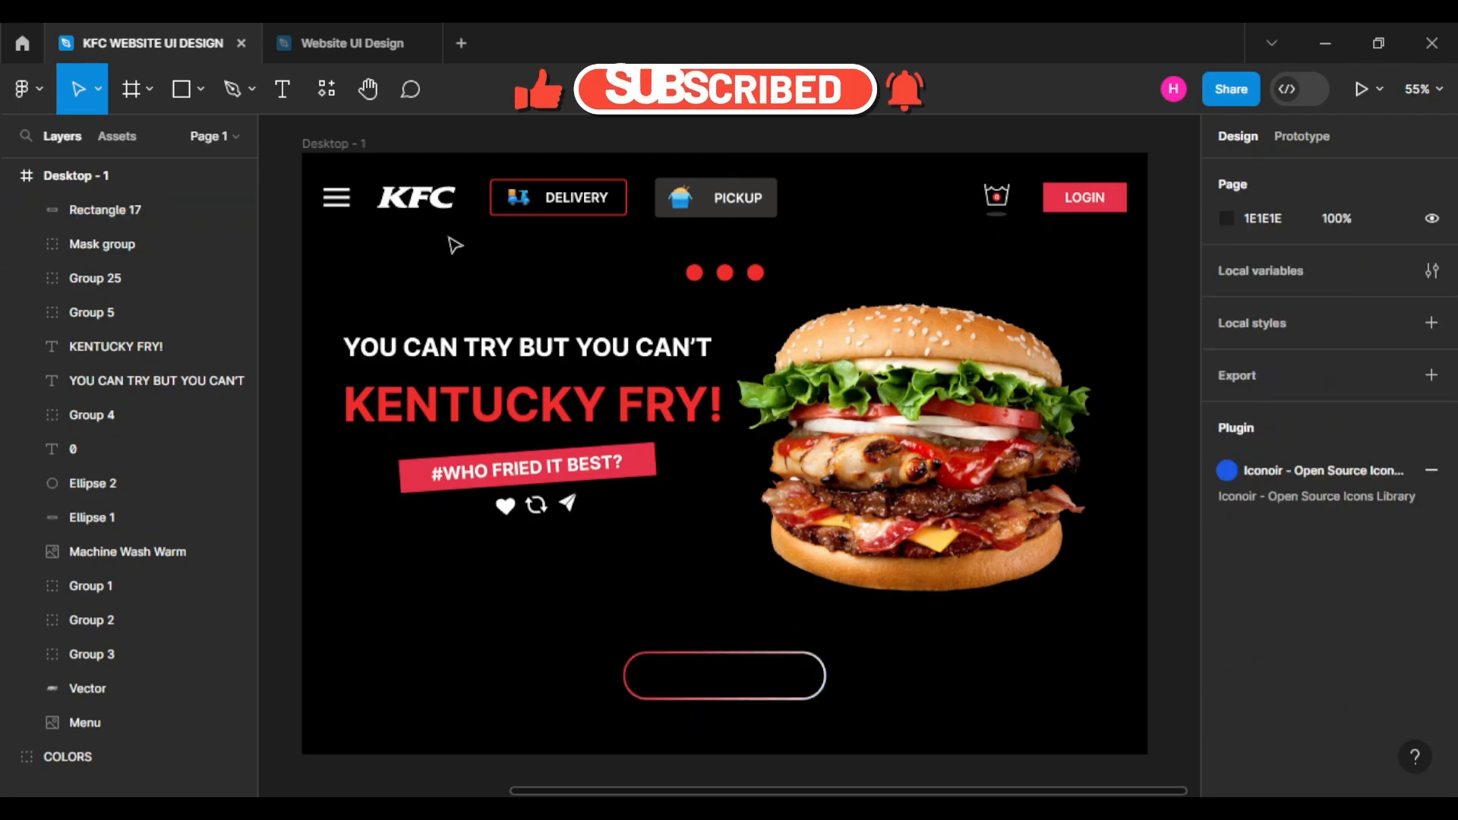
Add the text "ORDER NOW" inside the rounded rectangle at about X 631, Y 879.
key(t)
click(672, 668)
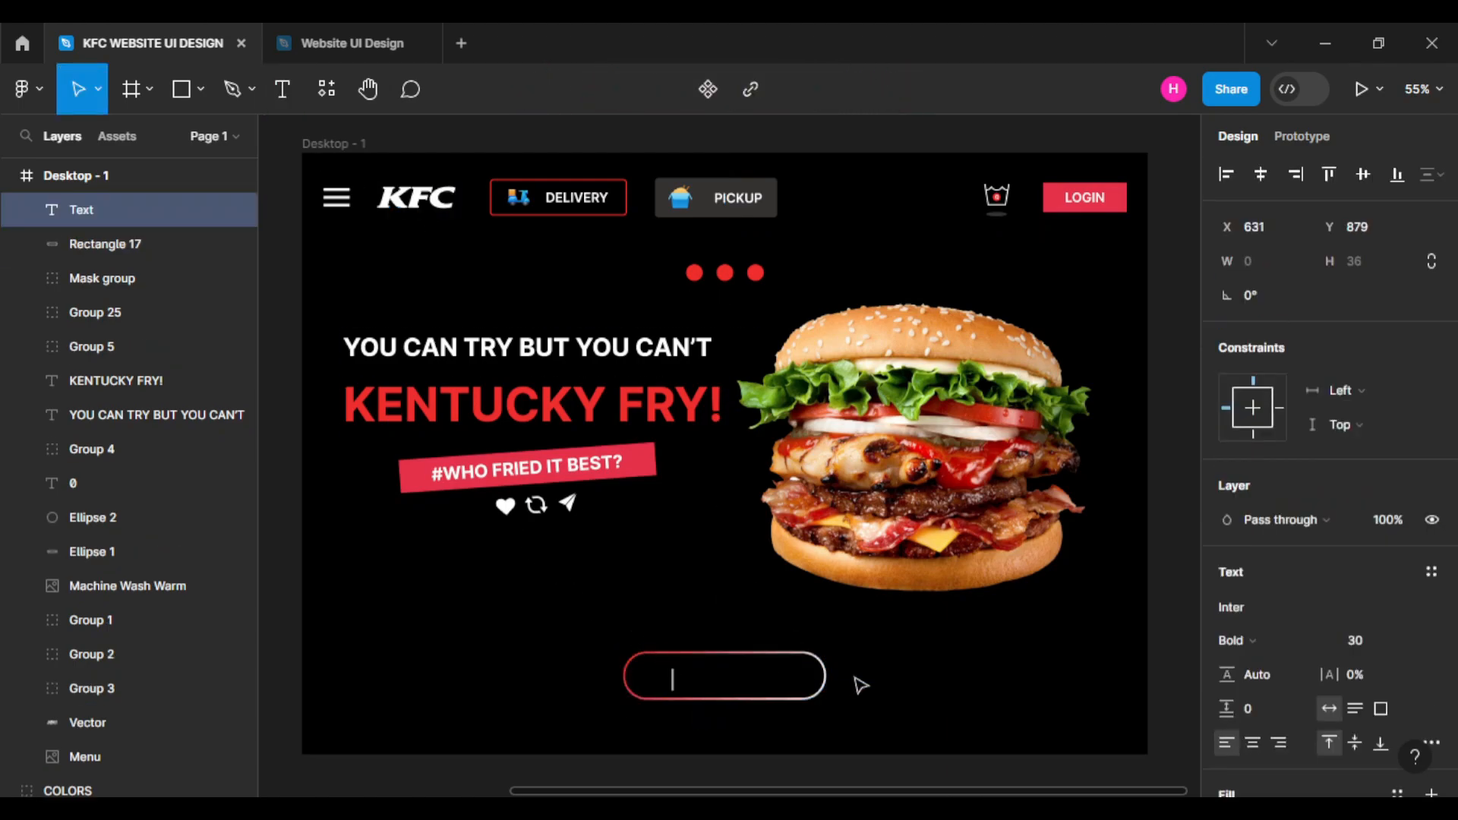
text(ORDER NOW)
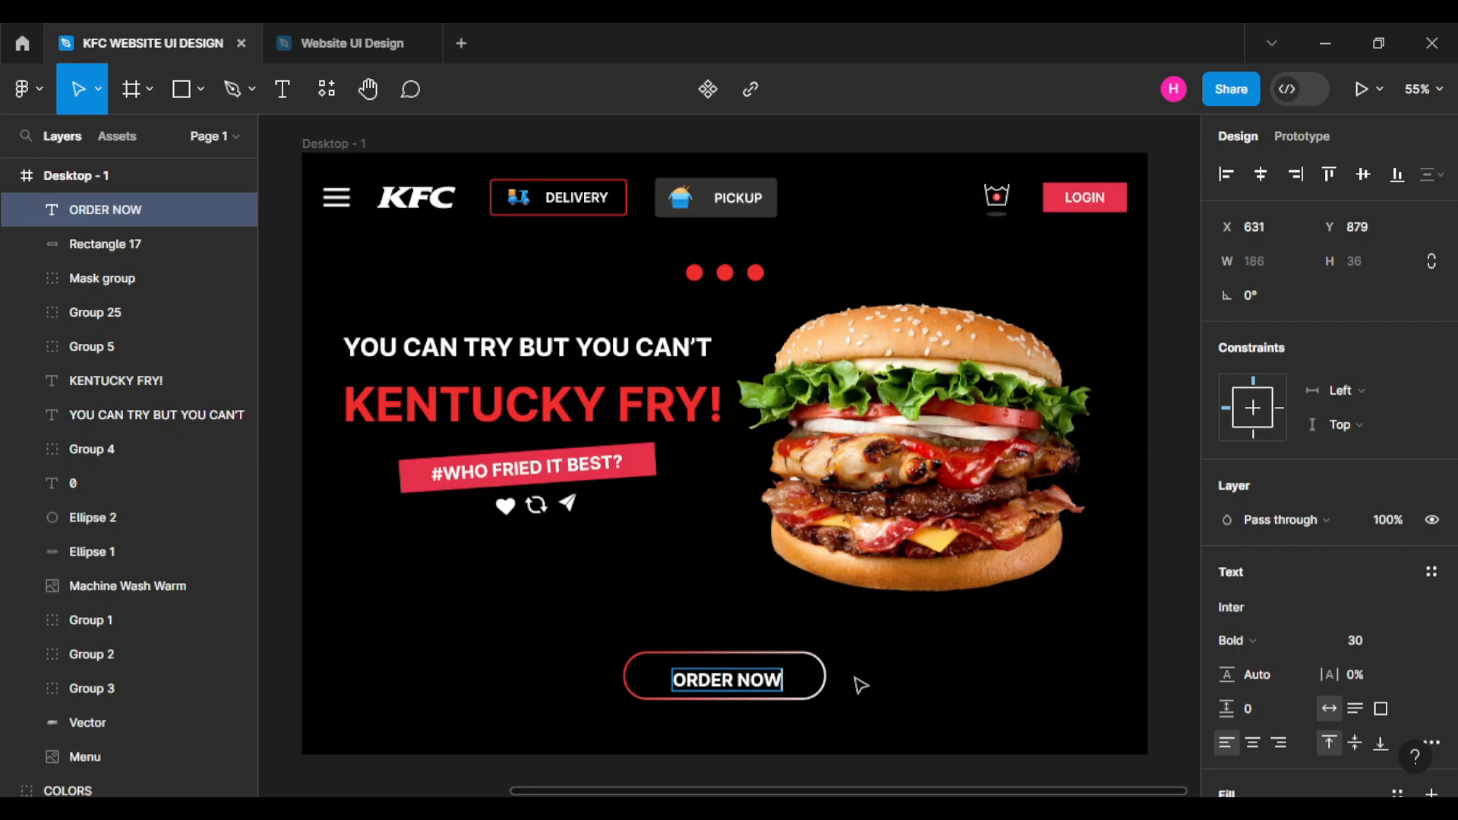
Center the "ORDER NOW" text horizontally and vertically within the gradient-outlined rounded rectangle.
key(Escape)
click(865, 681)
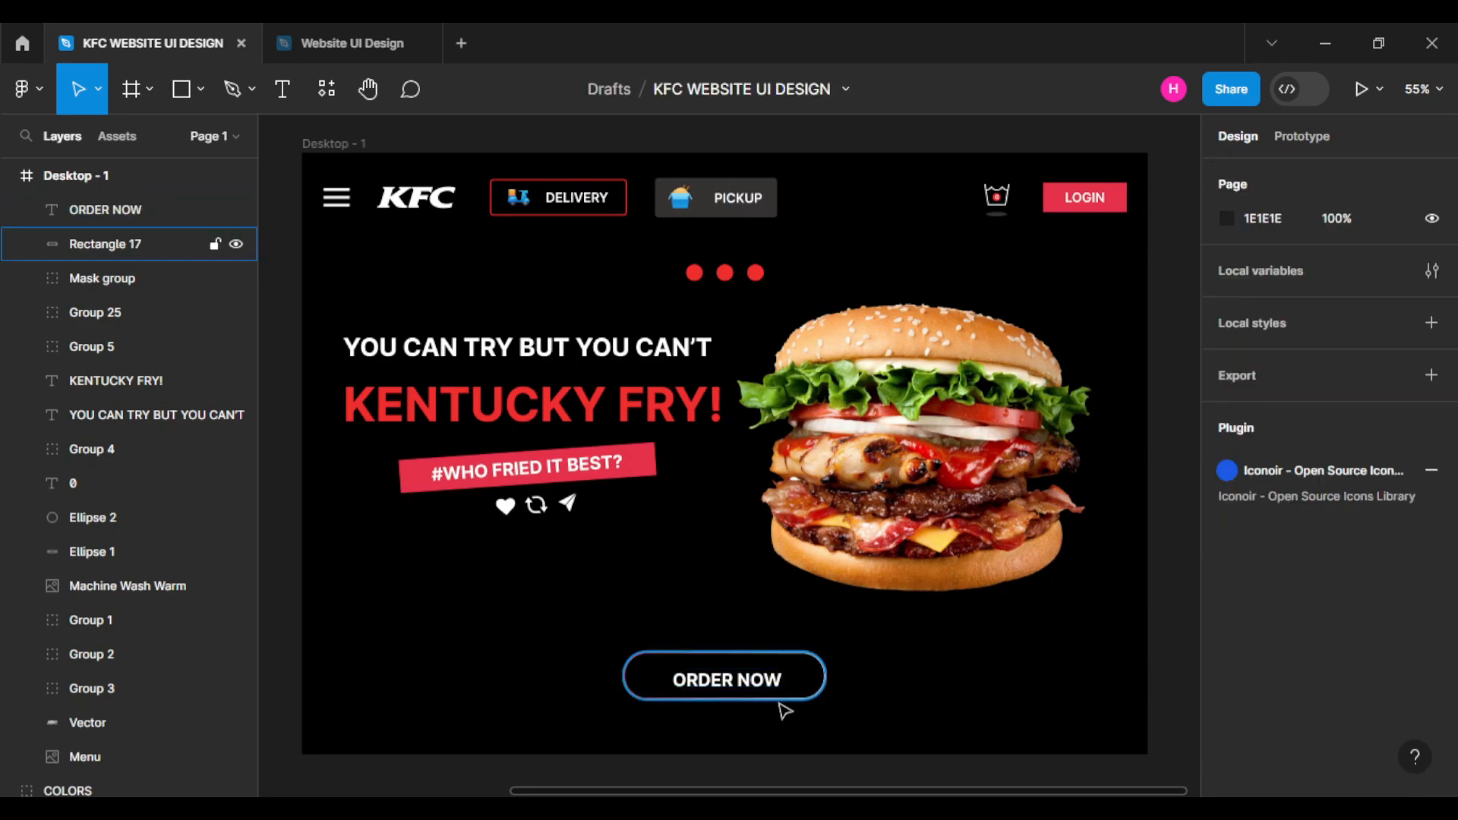
click(767, 688)
shift+click(768, 690)
click(1262, 177)
click(1366, 179)
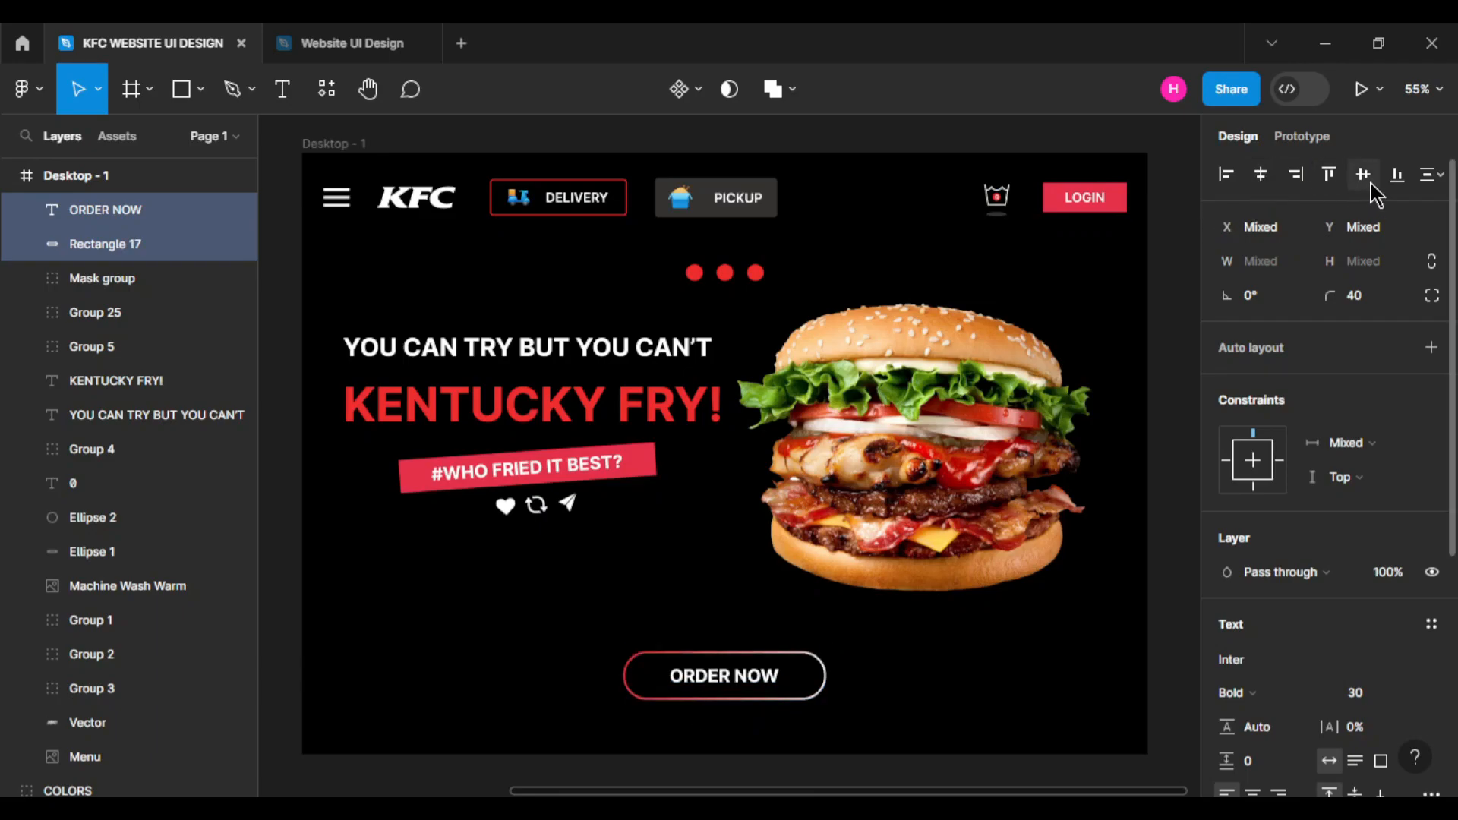
click(933, 700)
click(803, 697)
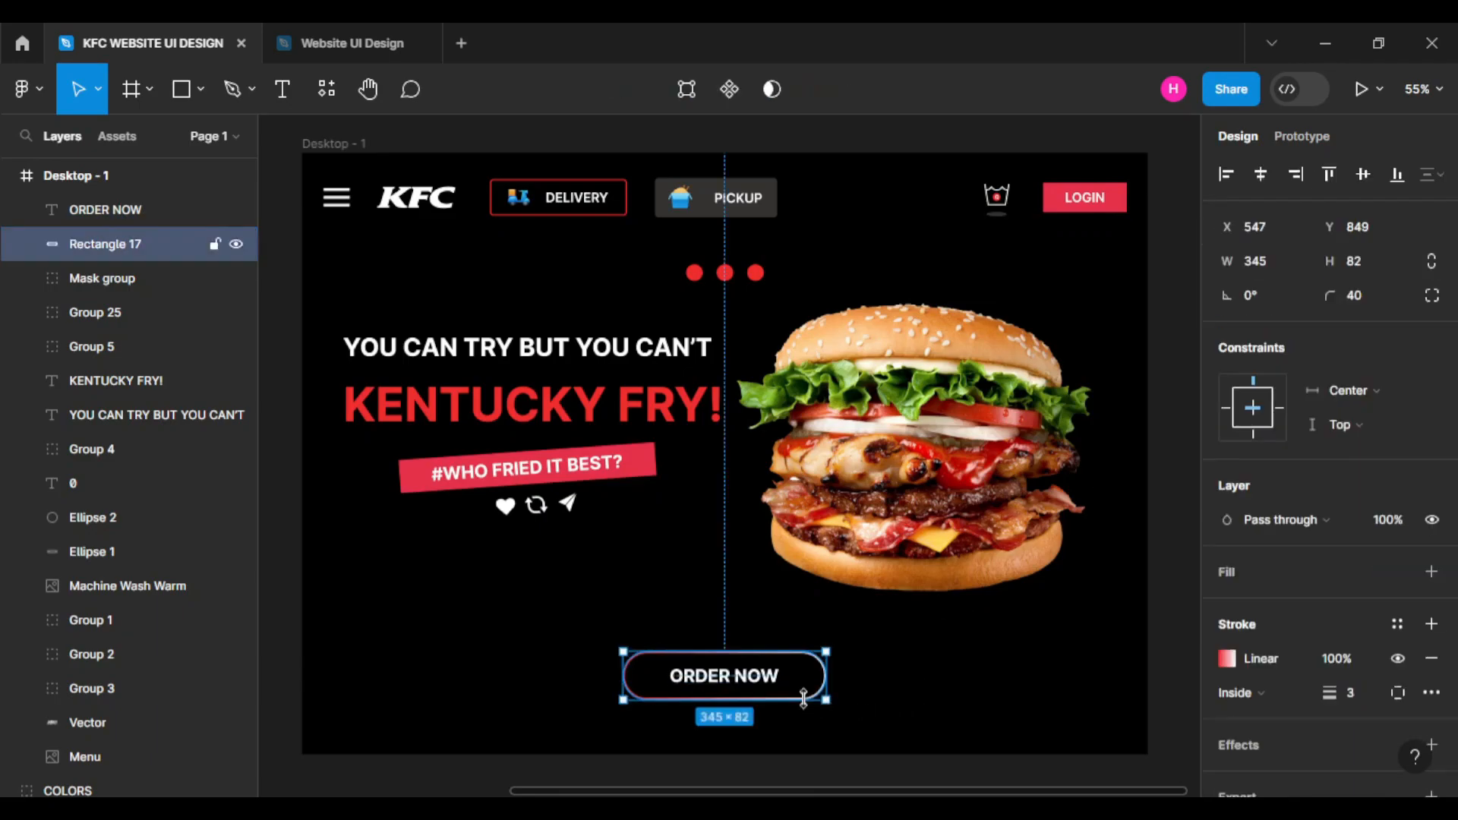
click(949, 698)
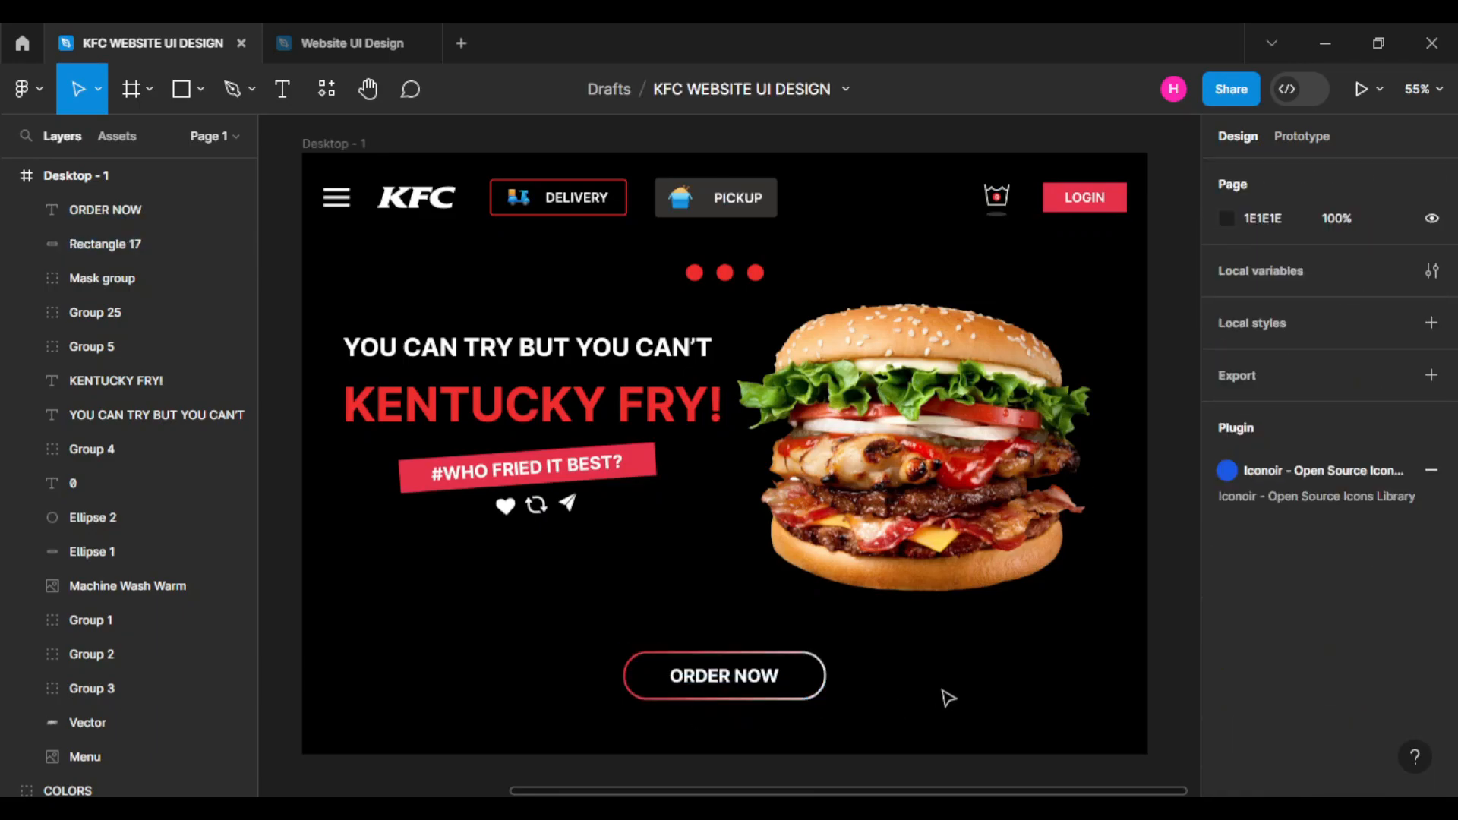
click(812, 700)
click(885, 712)
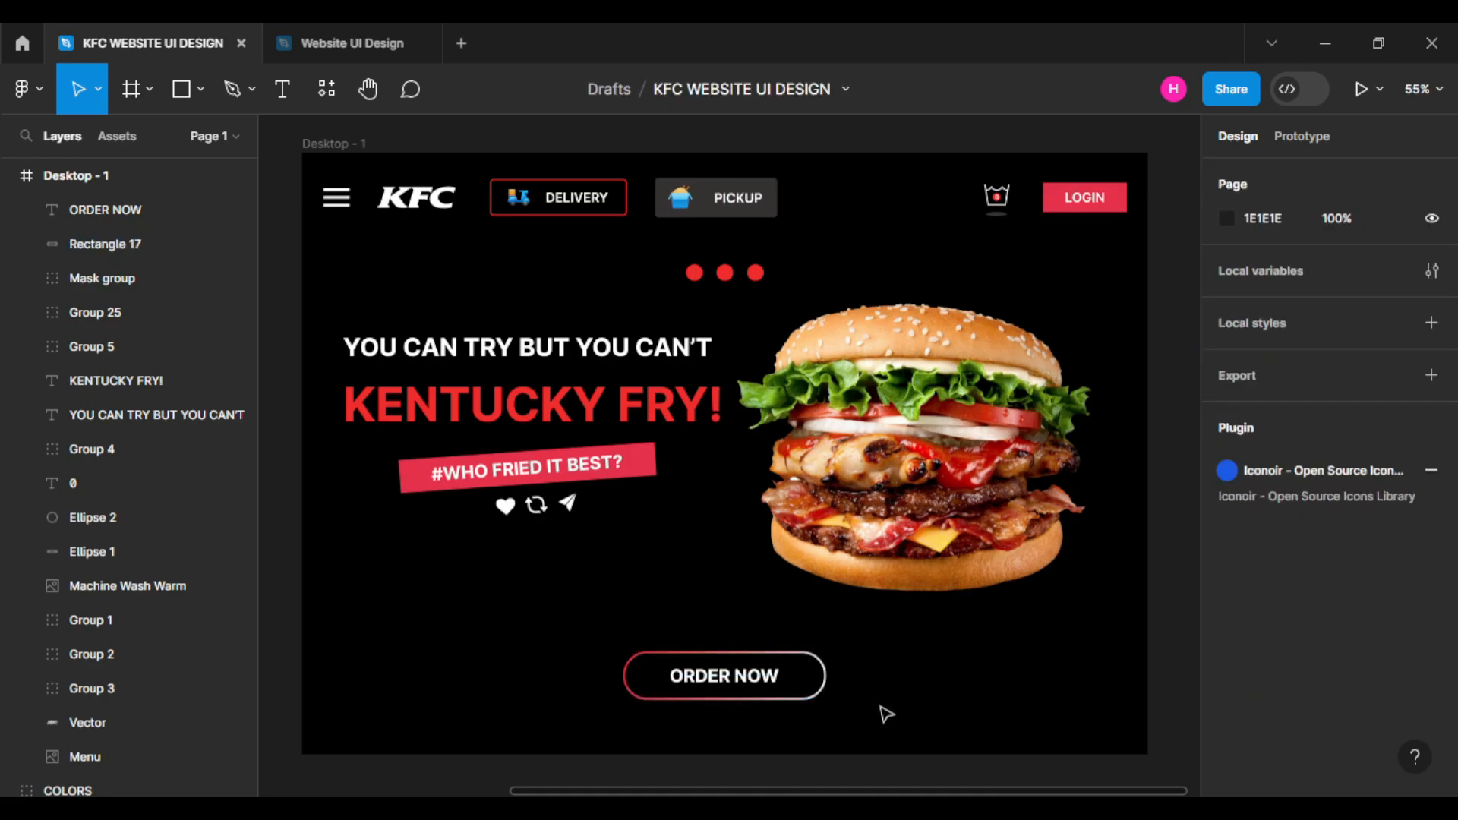
Set the font size of the "ORDER NOW" text to 24.
click(777, 684)
text(24)
click(967, 709)
Set the outlined rounded rectangle's height to 78 and narrow it from its right edge to a width of about 313.
click(804, 694)
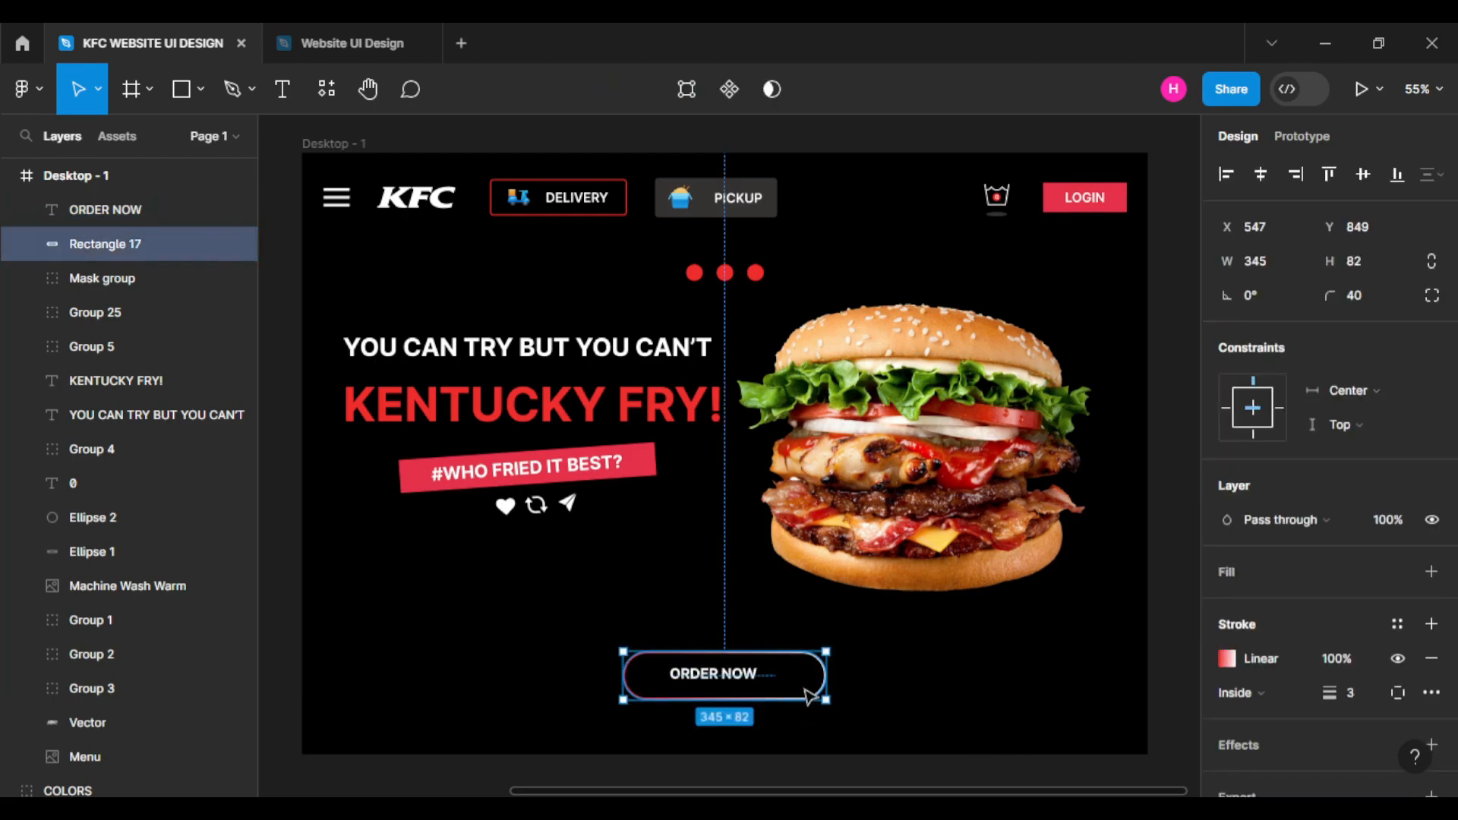
drag(724, 695, 726, 697)
click(1370, 262)
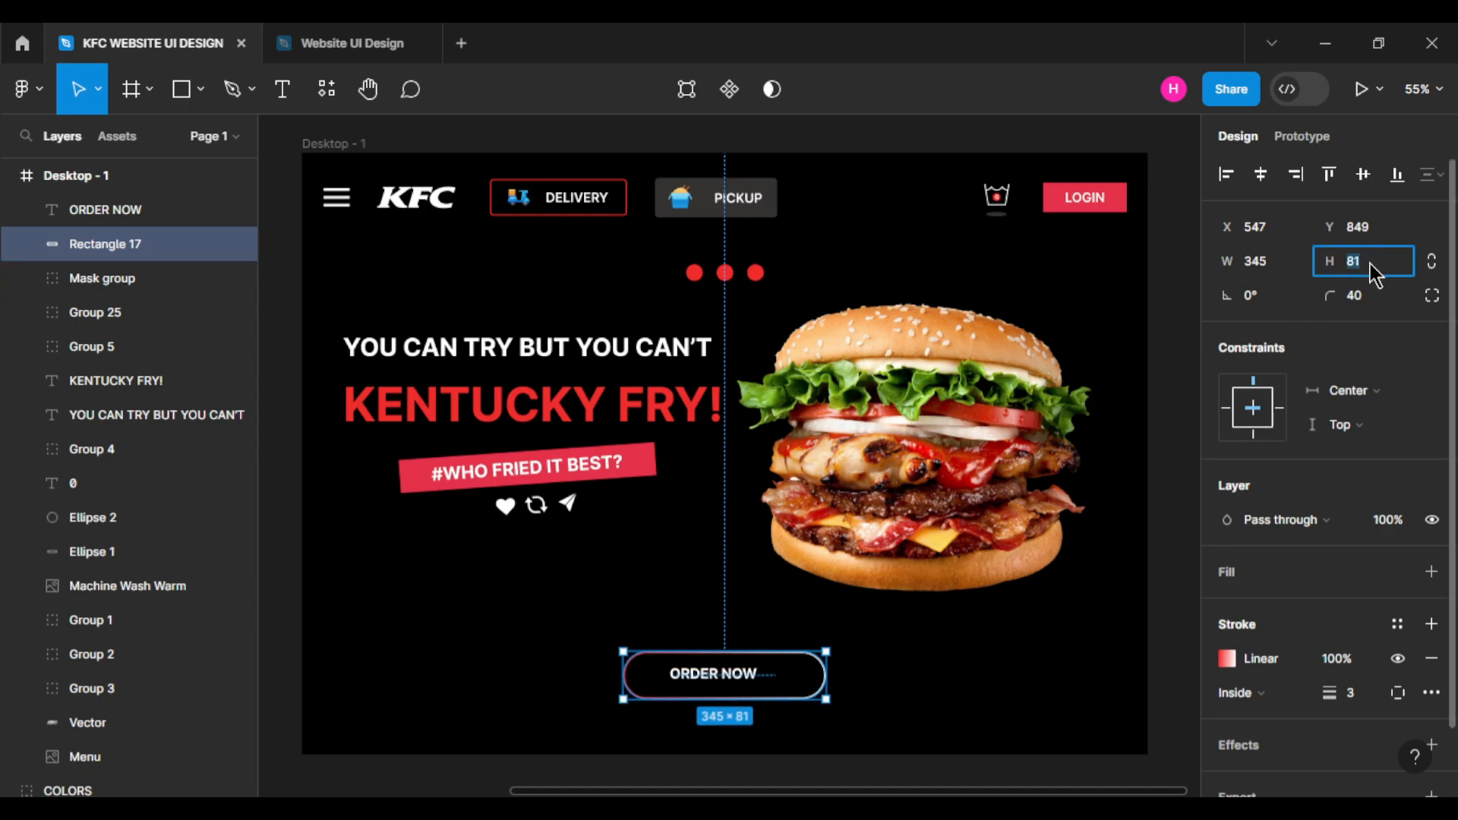
text(78)
key(Return)
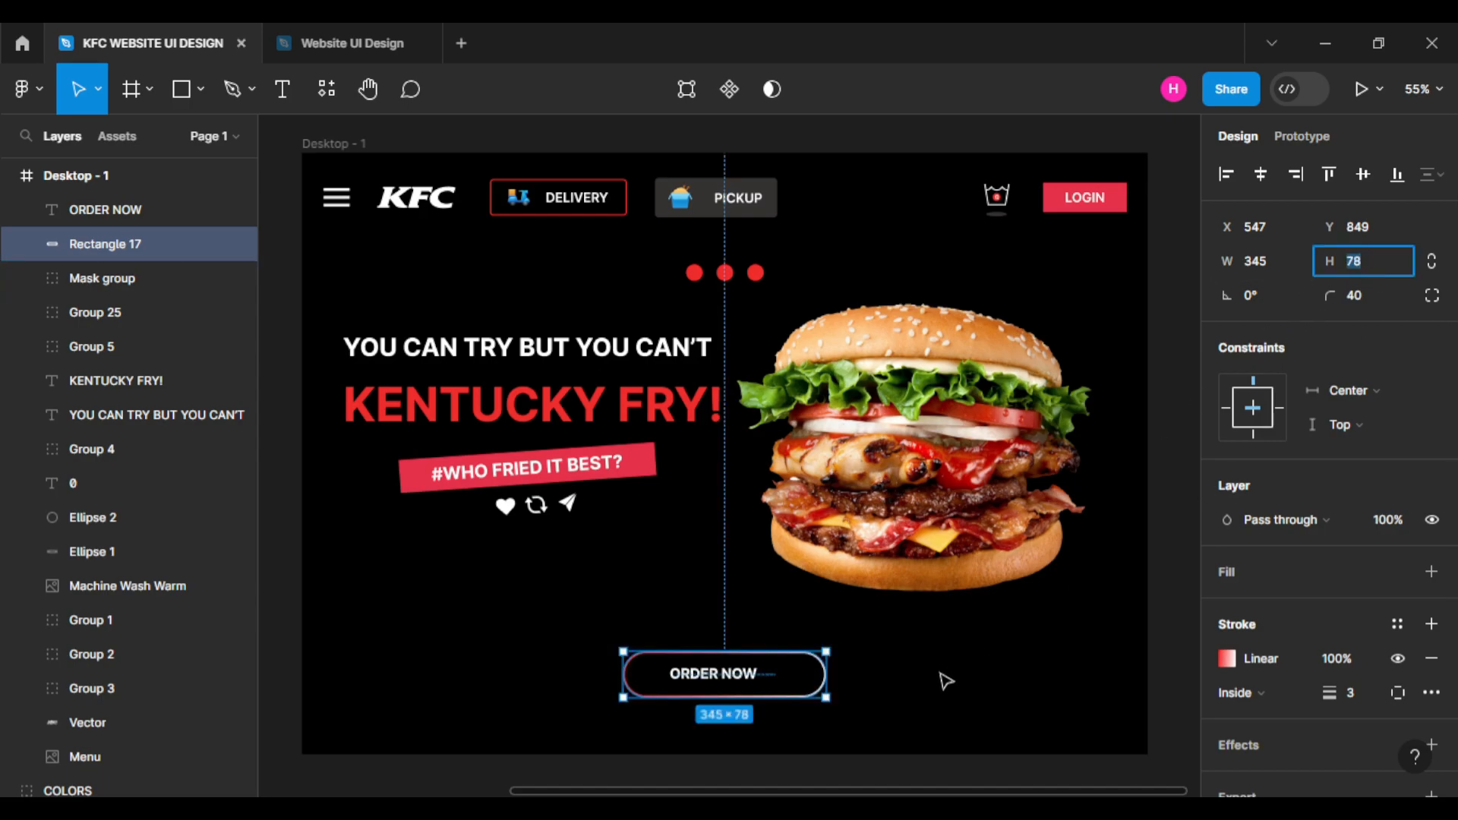
drag(828, 674, 809, 679)
click(859, 696)
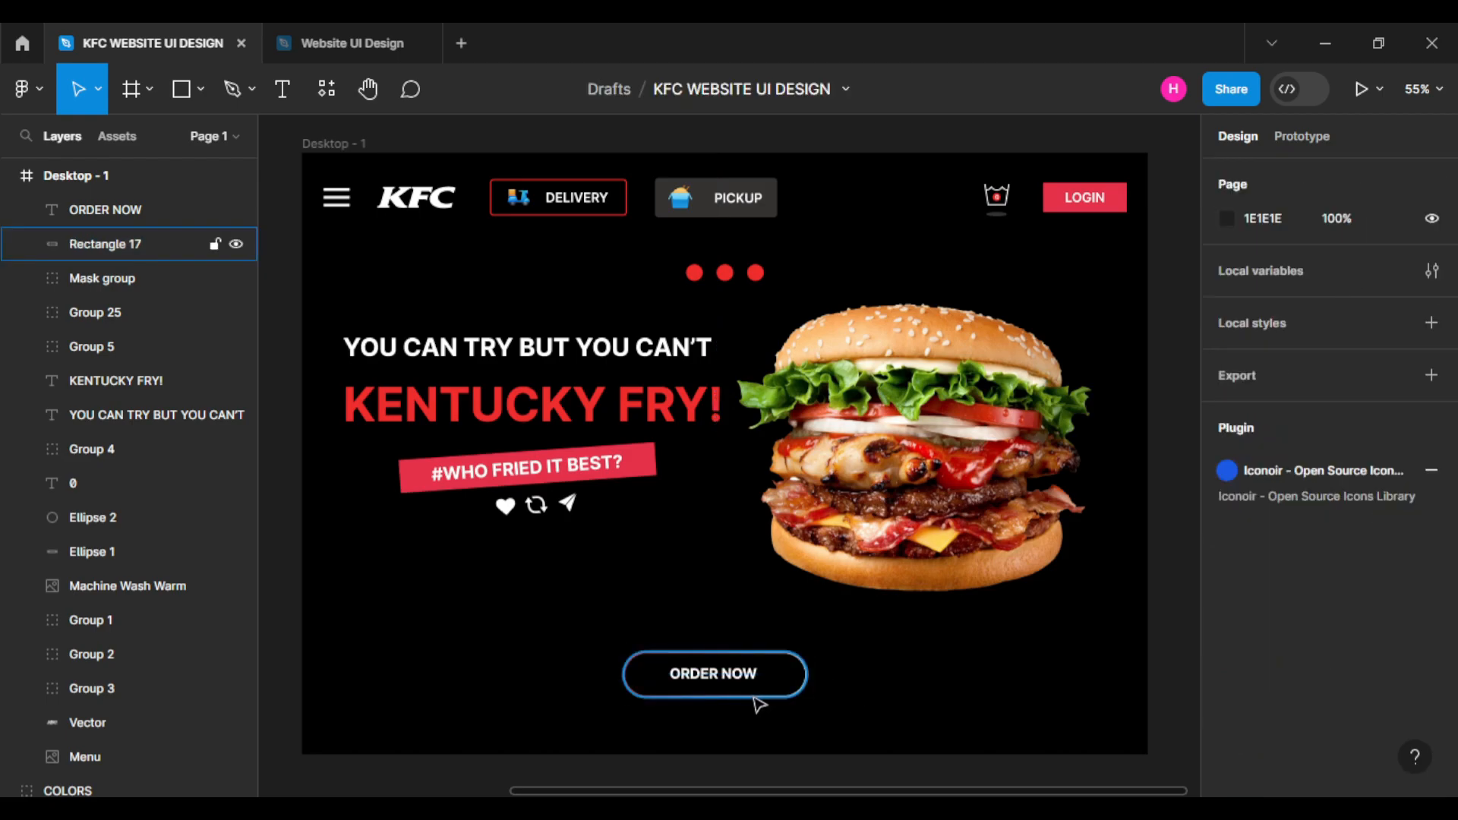
Realign the "ORDER NOW" text to the center of the resized rounded rectangle.
click(106, 244)
shift+click(106, 210)
click(1363, 177)
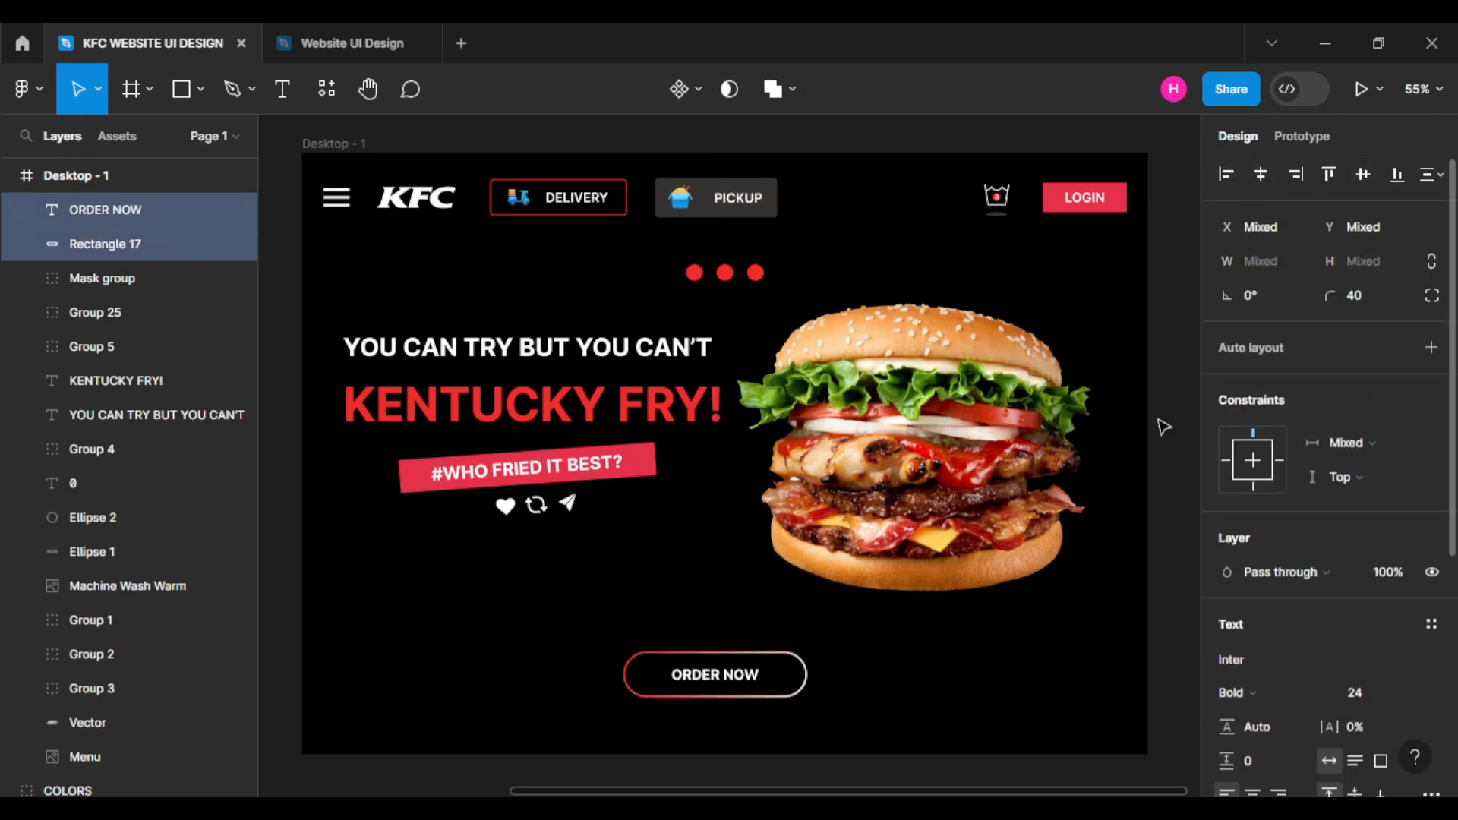
click(862, 710)
Nudge the "ORDER NOW" outline and its text together slightly up, farther from the frame's lower edge.
drag(606, 716, 767, 670)
key(shift+Down)
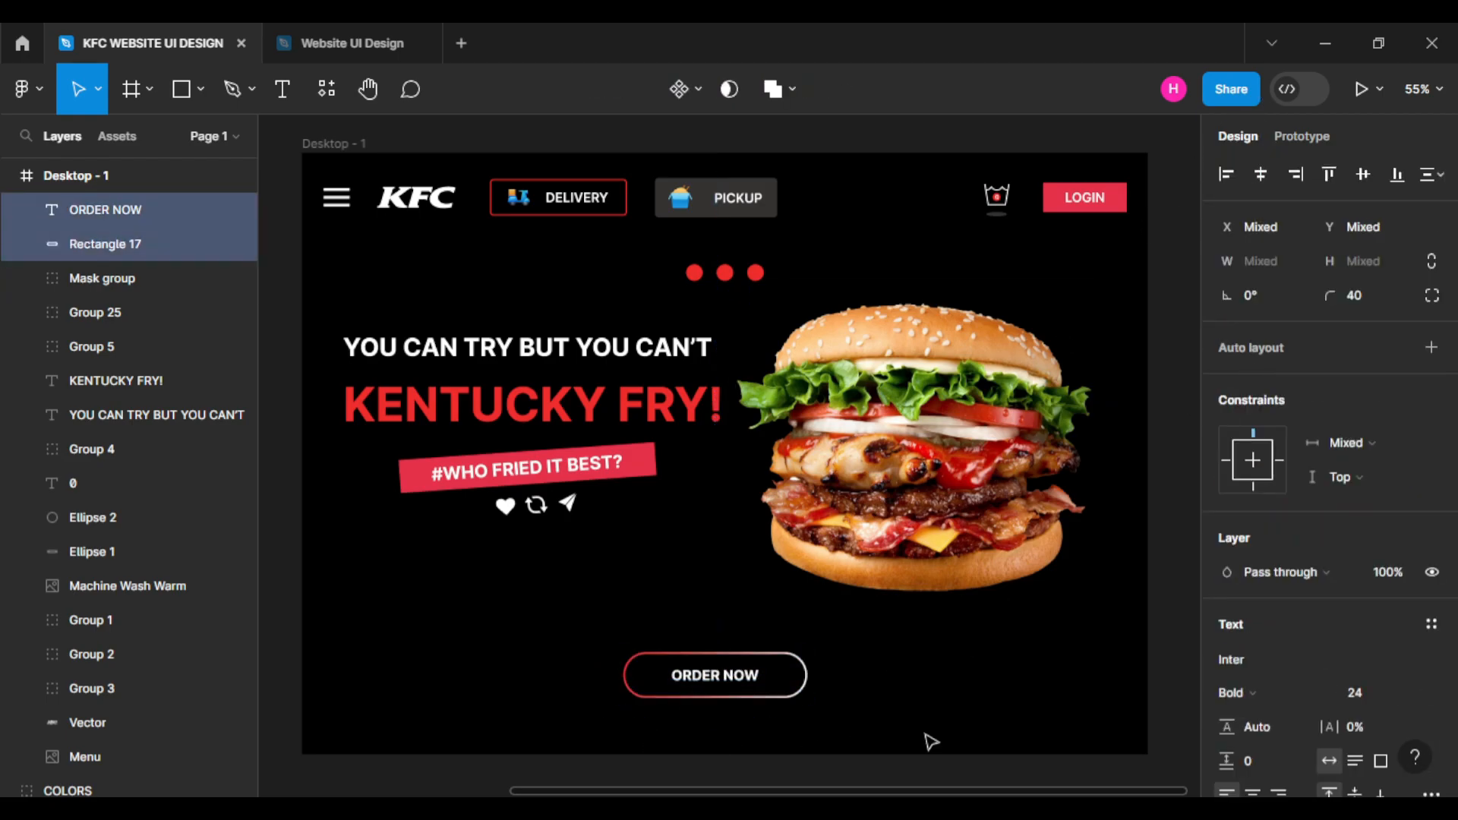
click(945, 708)
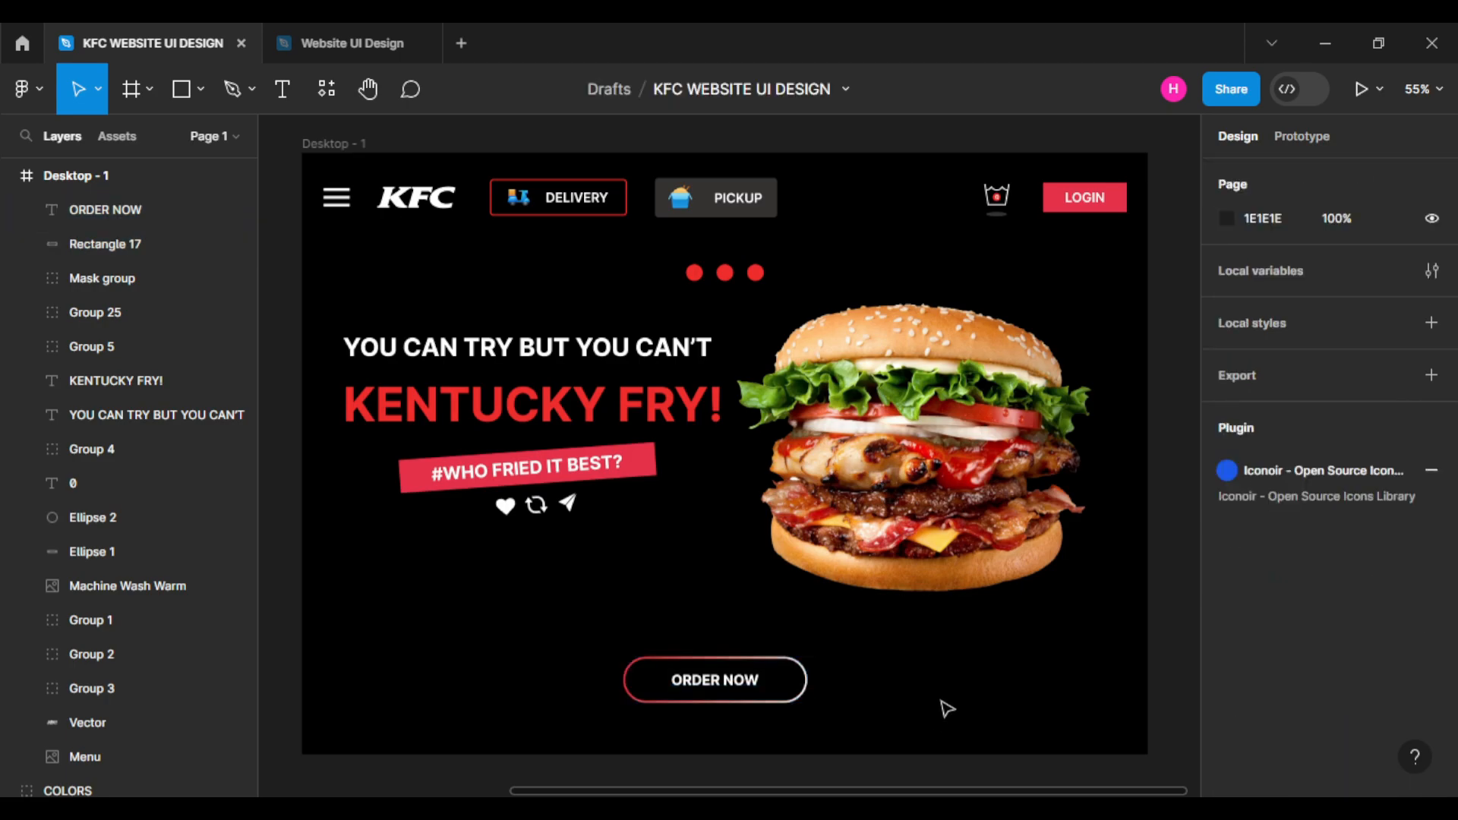
drag(652, 723, 759, 672)
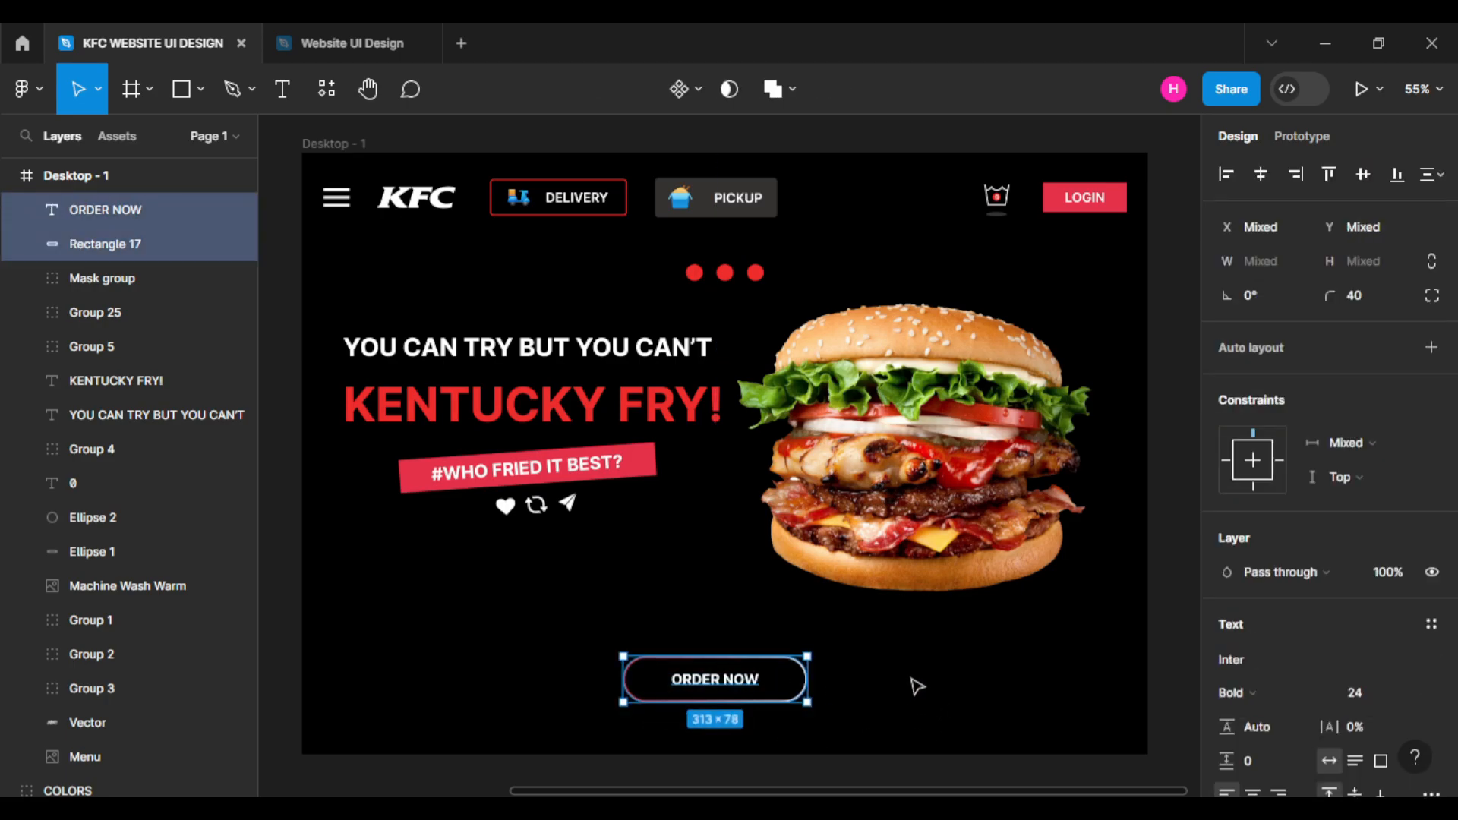
key(shift+Up)
key(shift+Up)
click(925, 651)
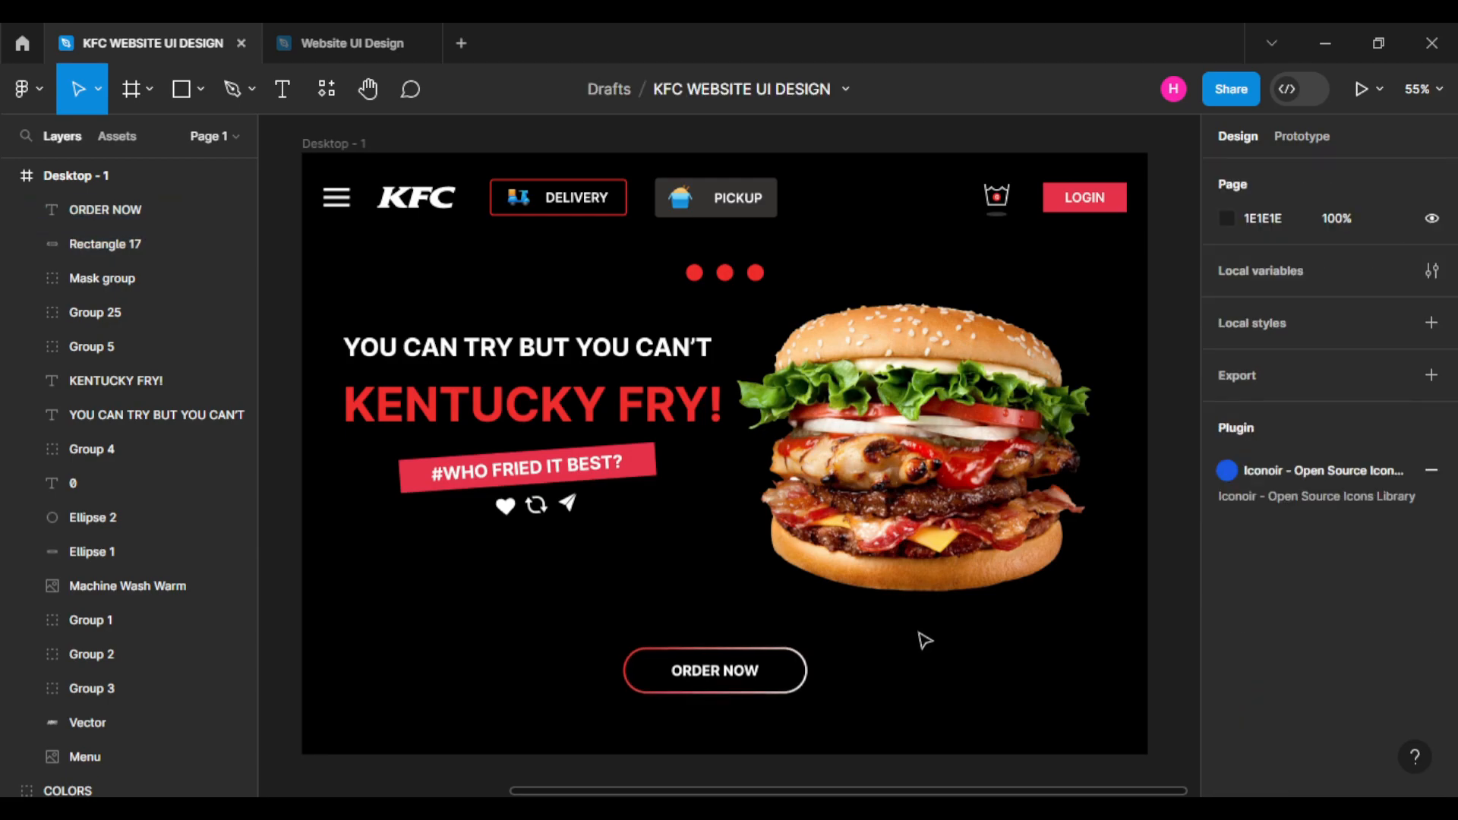
Draw a 1440 × 91 rectangle spanning the frame's full width along its lower edge, below the "ORDER NOW" button.
click(187, 102)
drag(304, 681, 897, 755)
drag(590, 527, 847, 532)
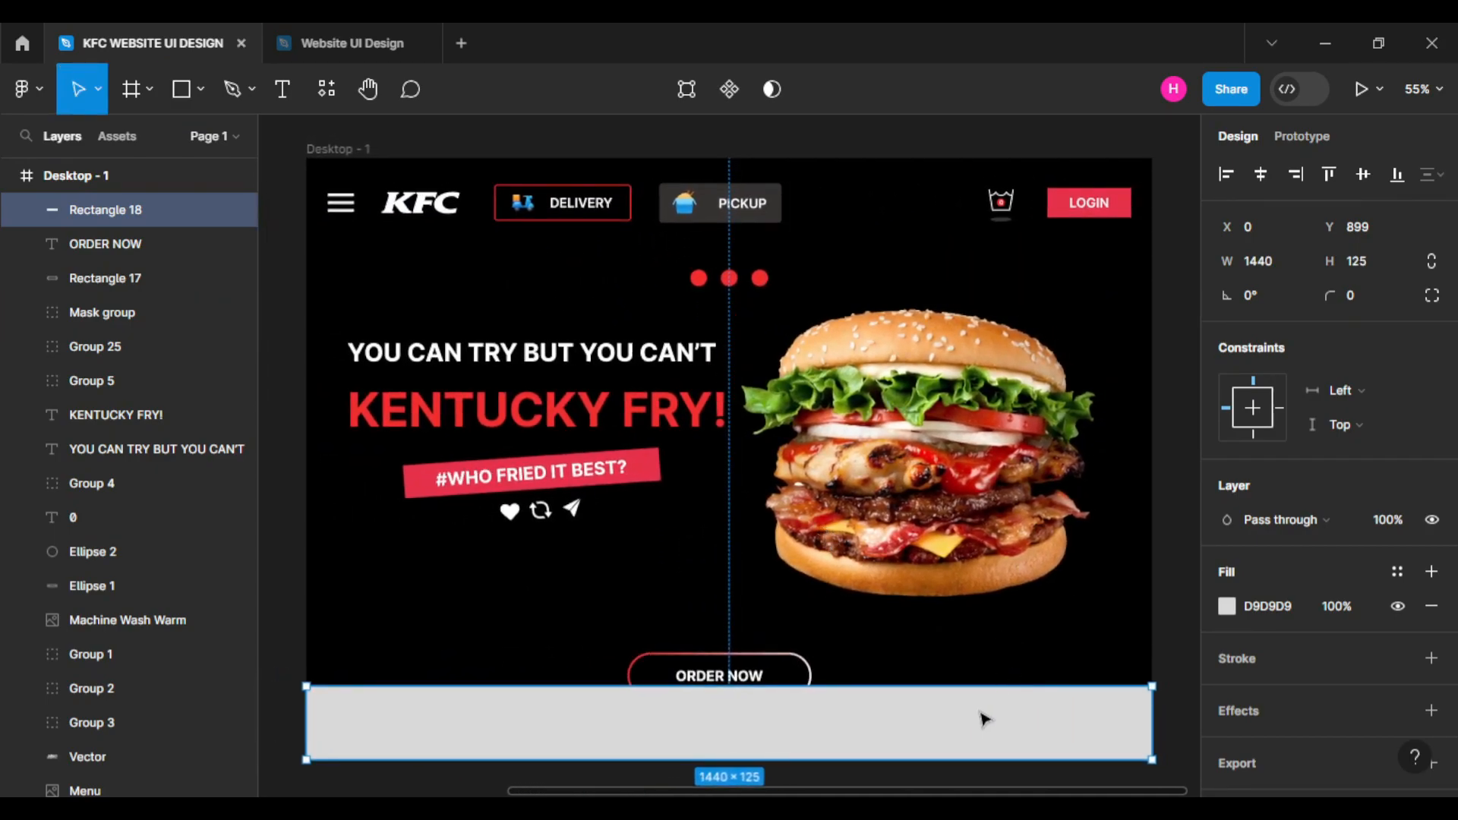
drag(827, 678, 829, 705)
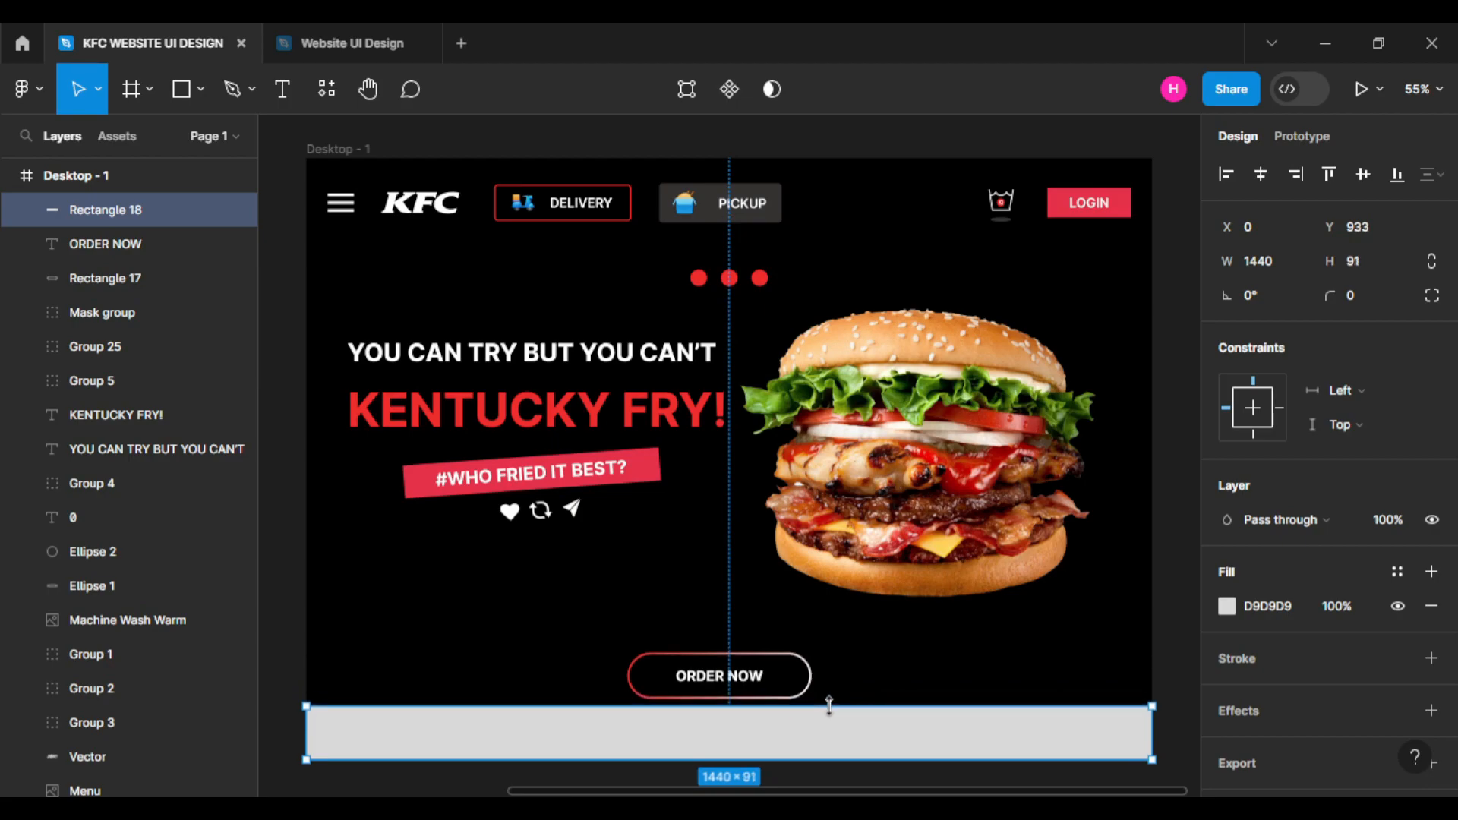
Fill the full-width rectangle at the frame's lower edge with the red document color EE2C2C.
click(1228, 606)
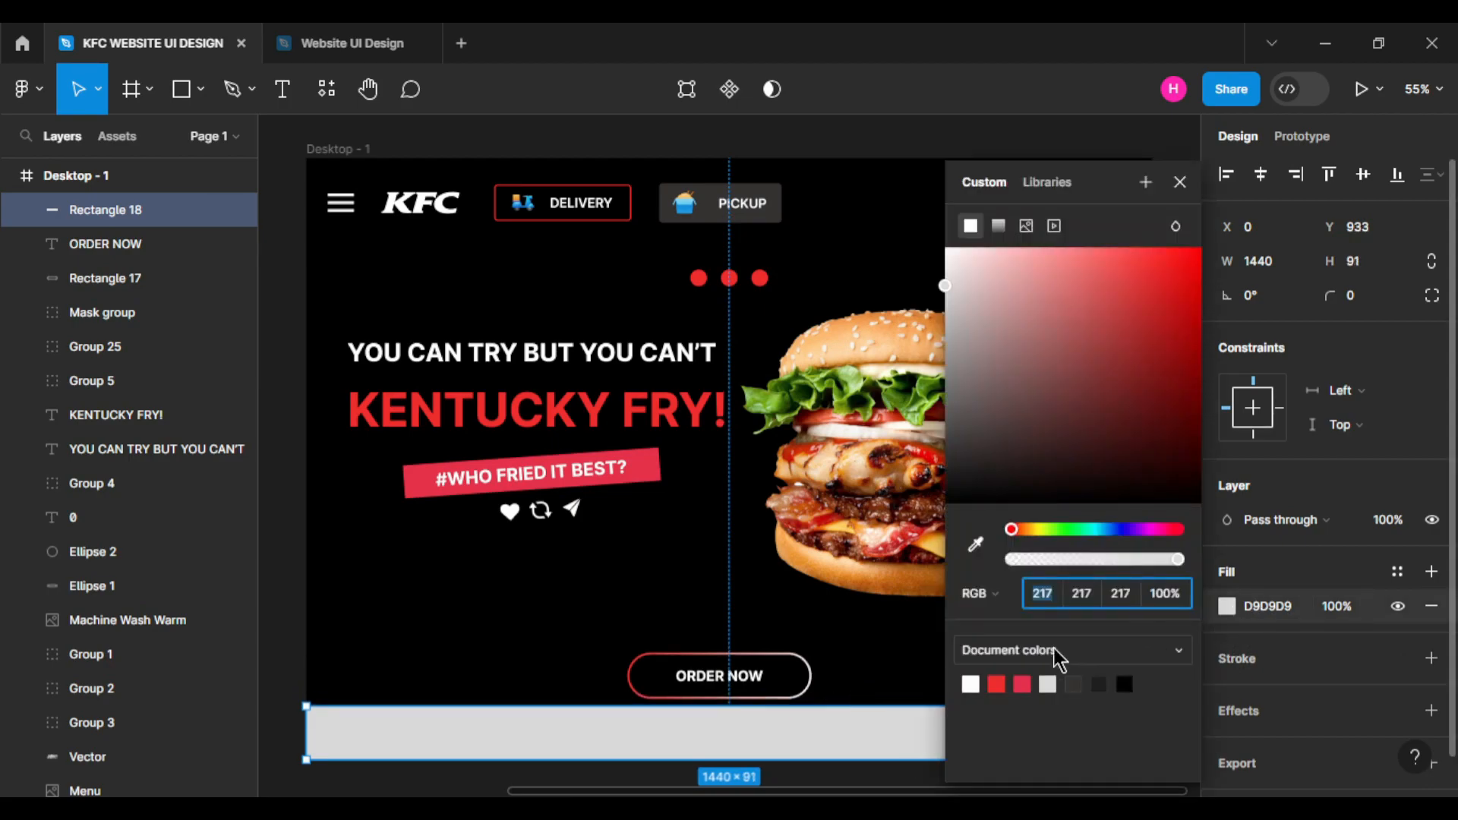
click(1022, 684)
click(1281, 568)
Add a strong layer blur to the red rectangle, turning it into a soft glow along the frame's lower edge.
click(1240, 722)
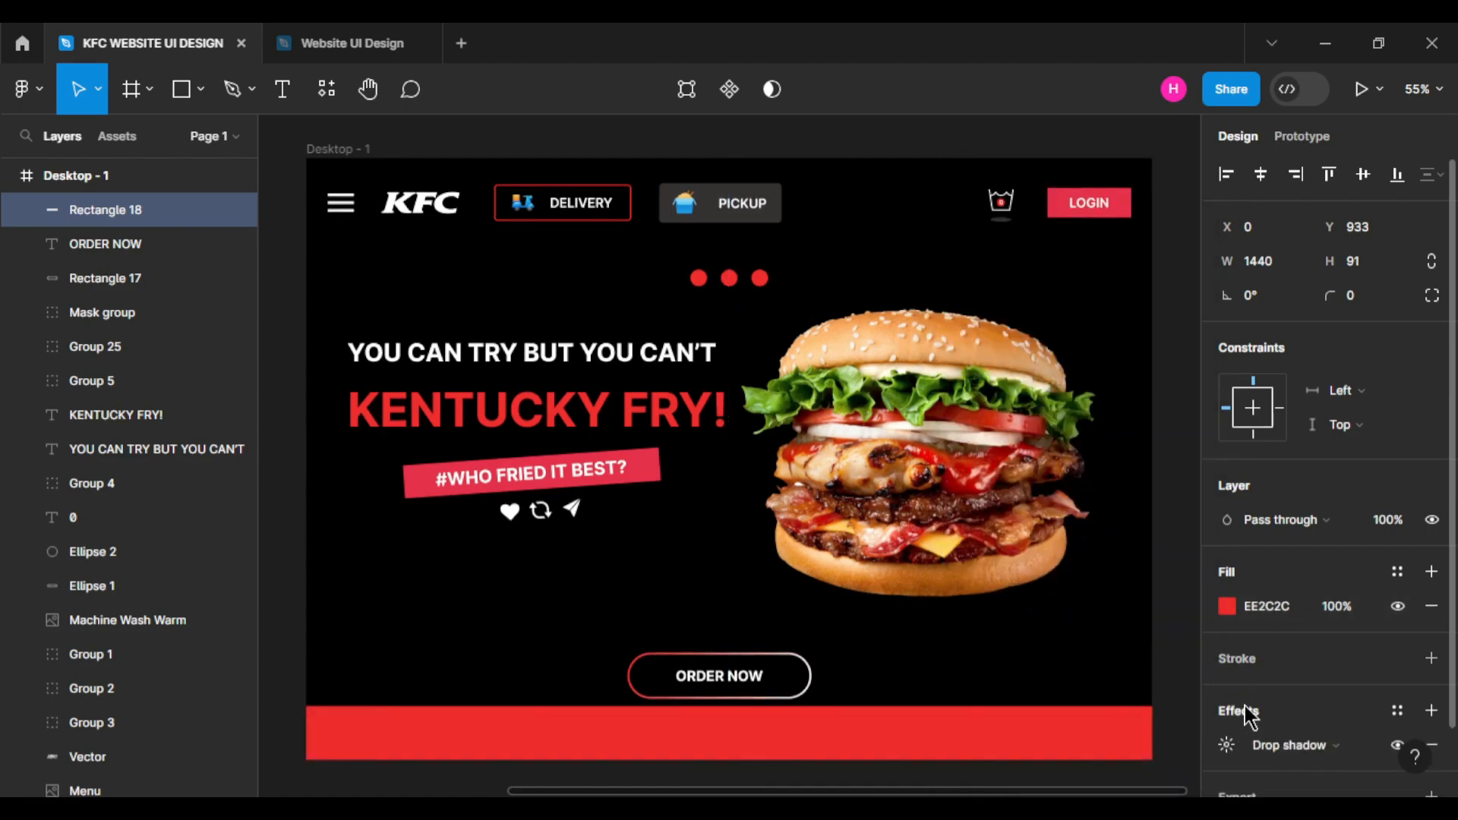
scroll(1249, 695, down, 1)
click(1311, 673)
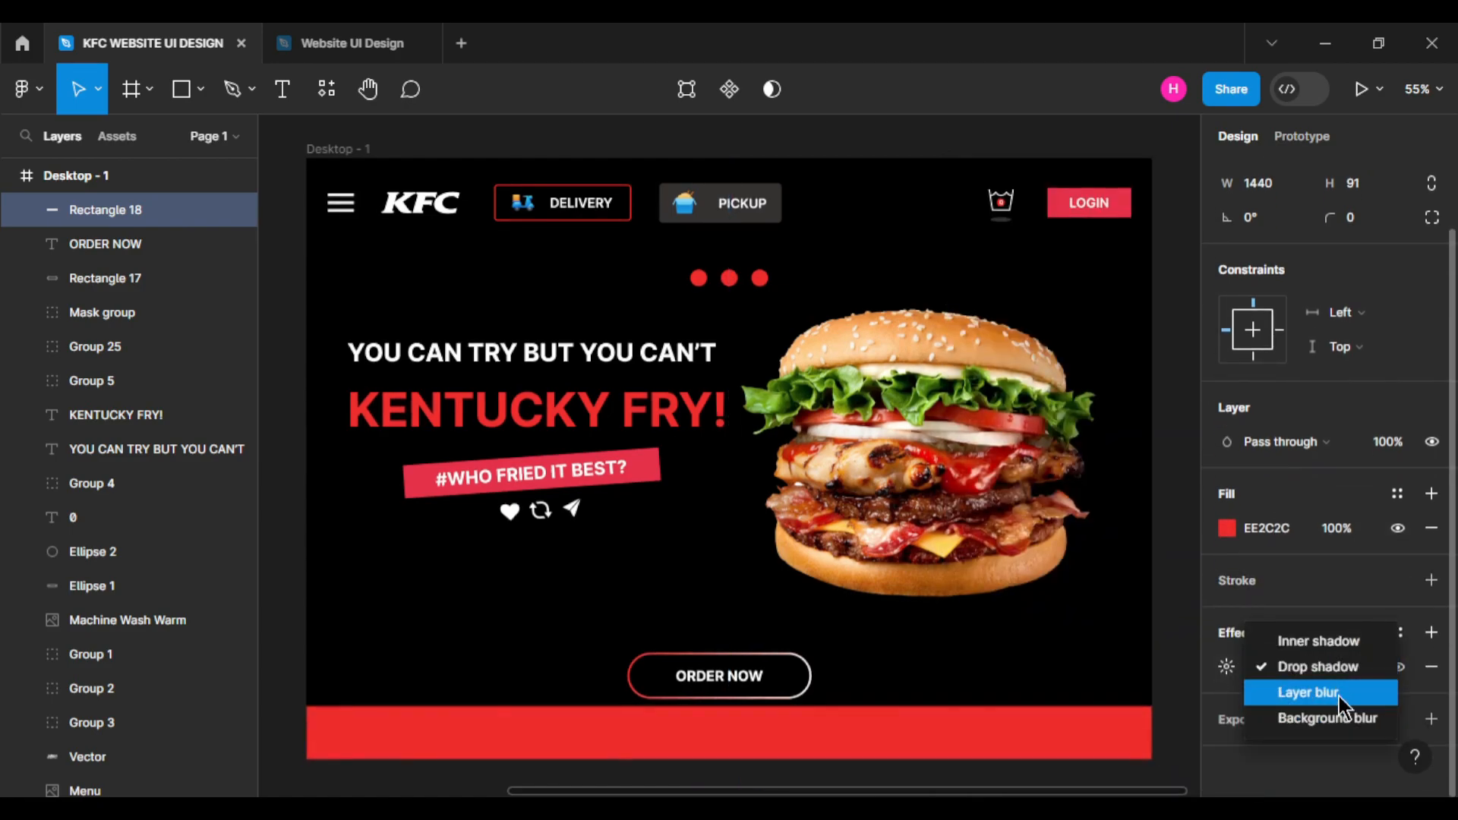
click(1338, 694)
click(1228, 670)
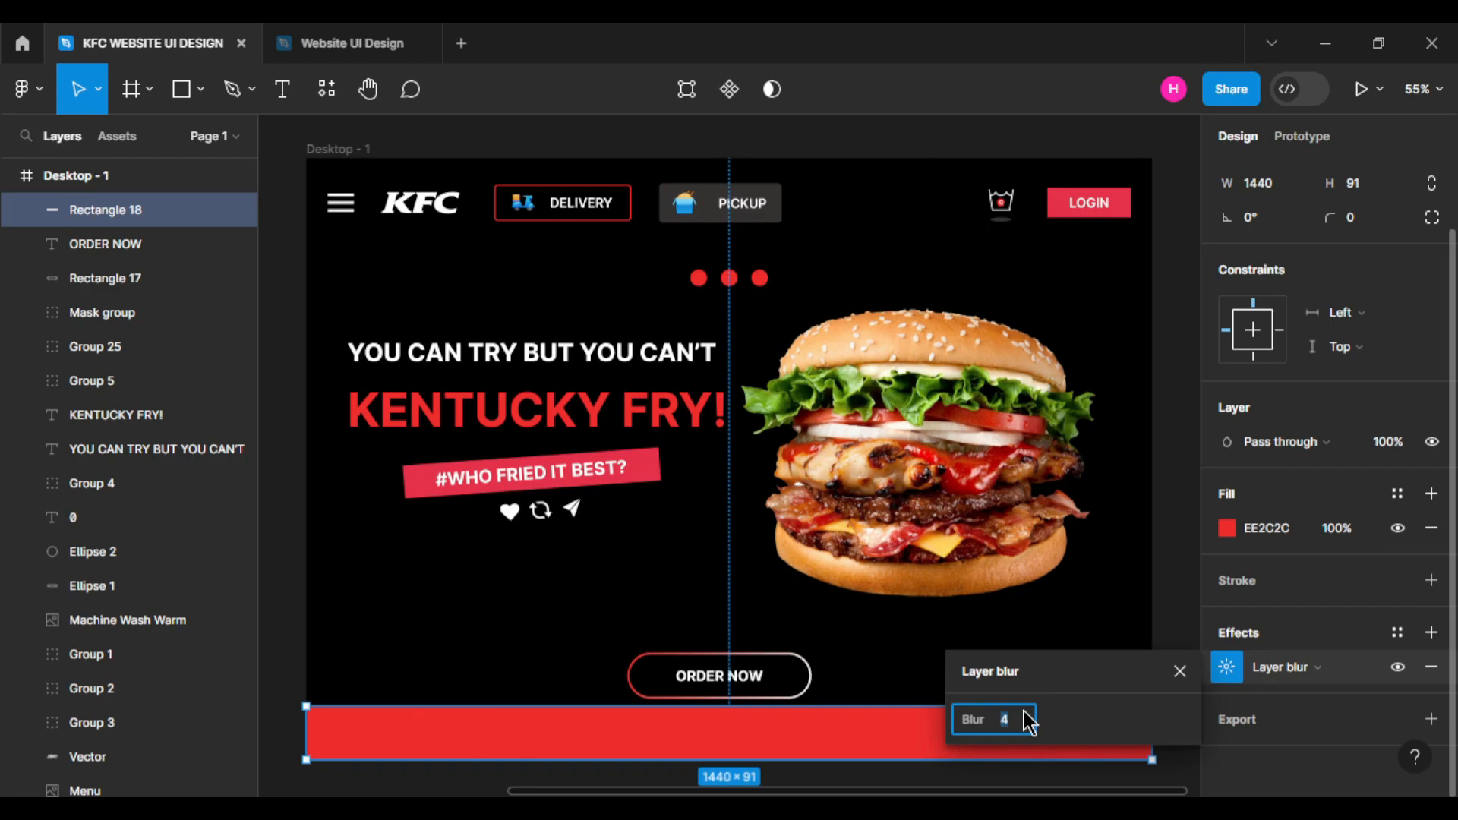
click(1316, 628)
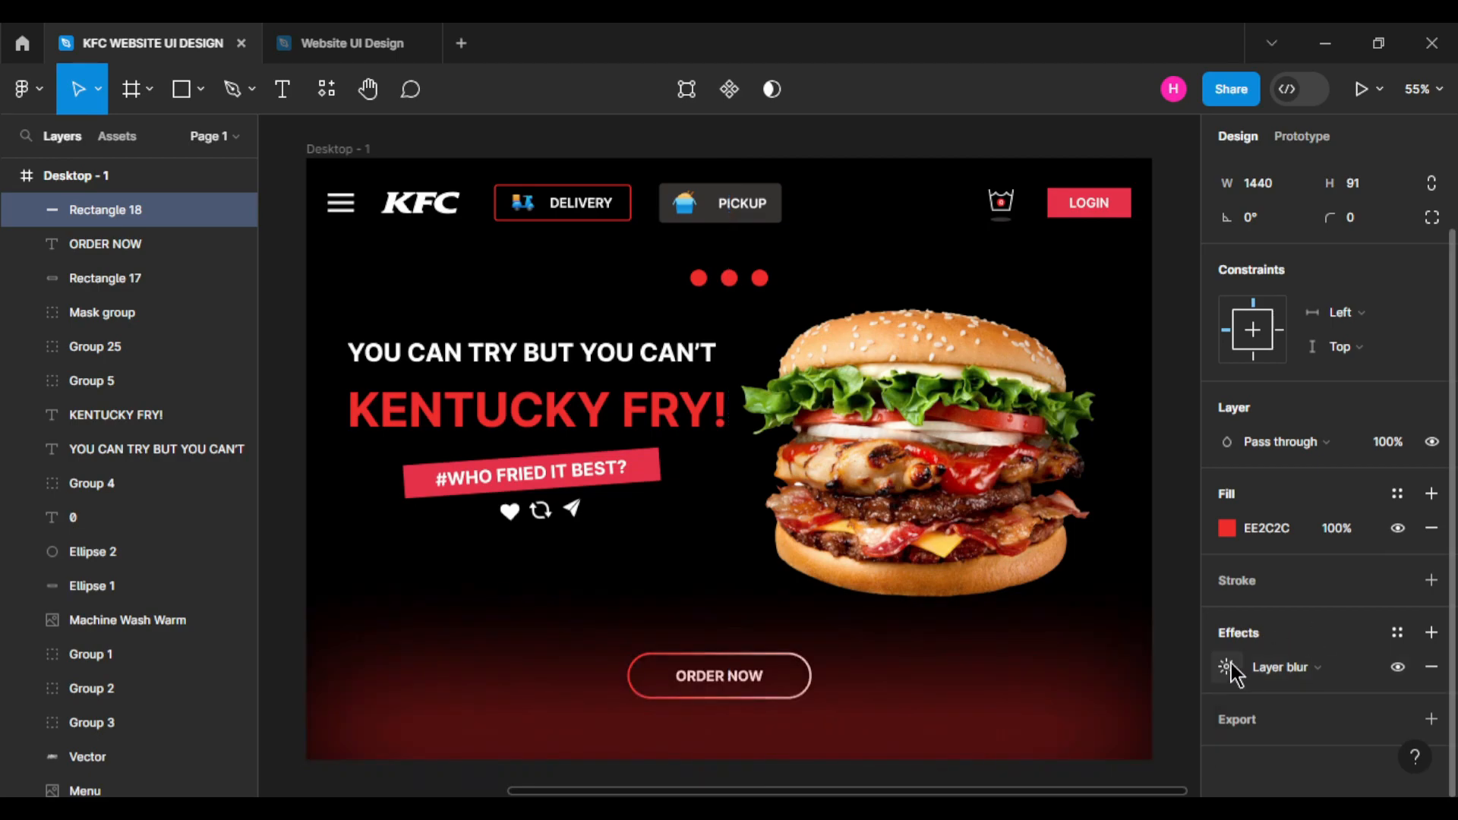
click(1044, 655)
Bring the "ORDER NOW" text and its outlined rectangle to the front, above the blurred red glow.
click(780, 692)
shift+click(729, 676)
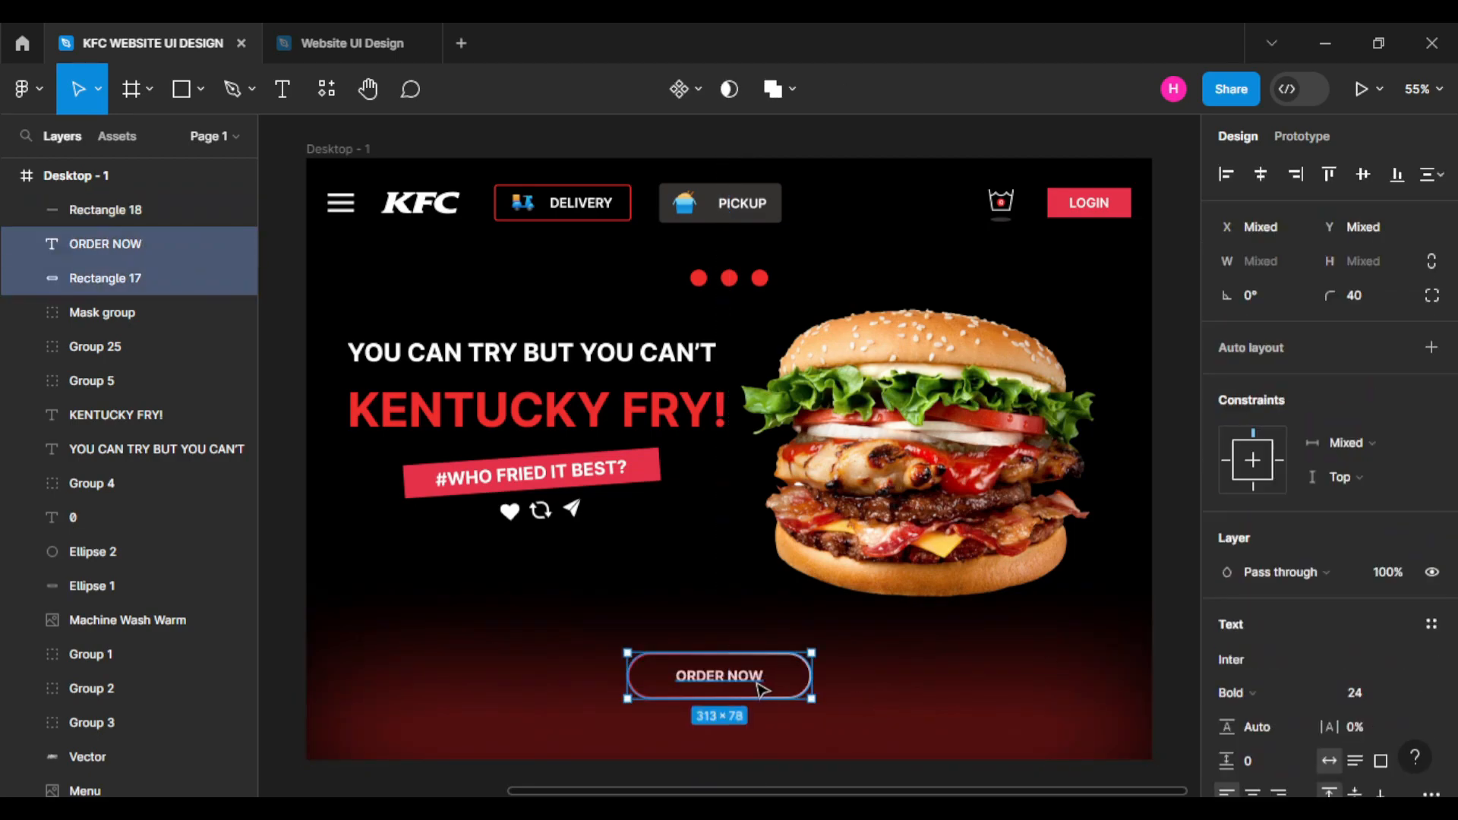
right_click(740, 687)
click(805, 335)
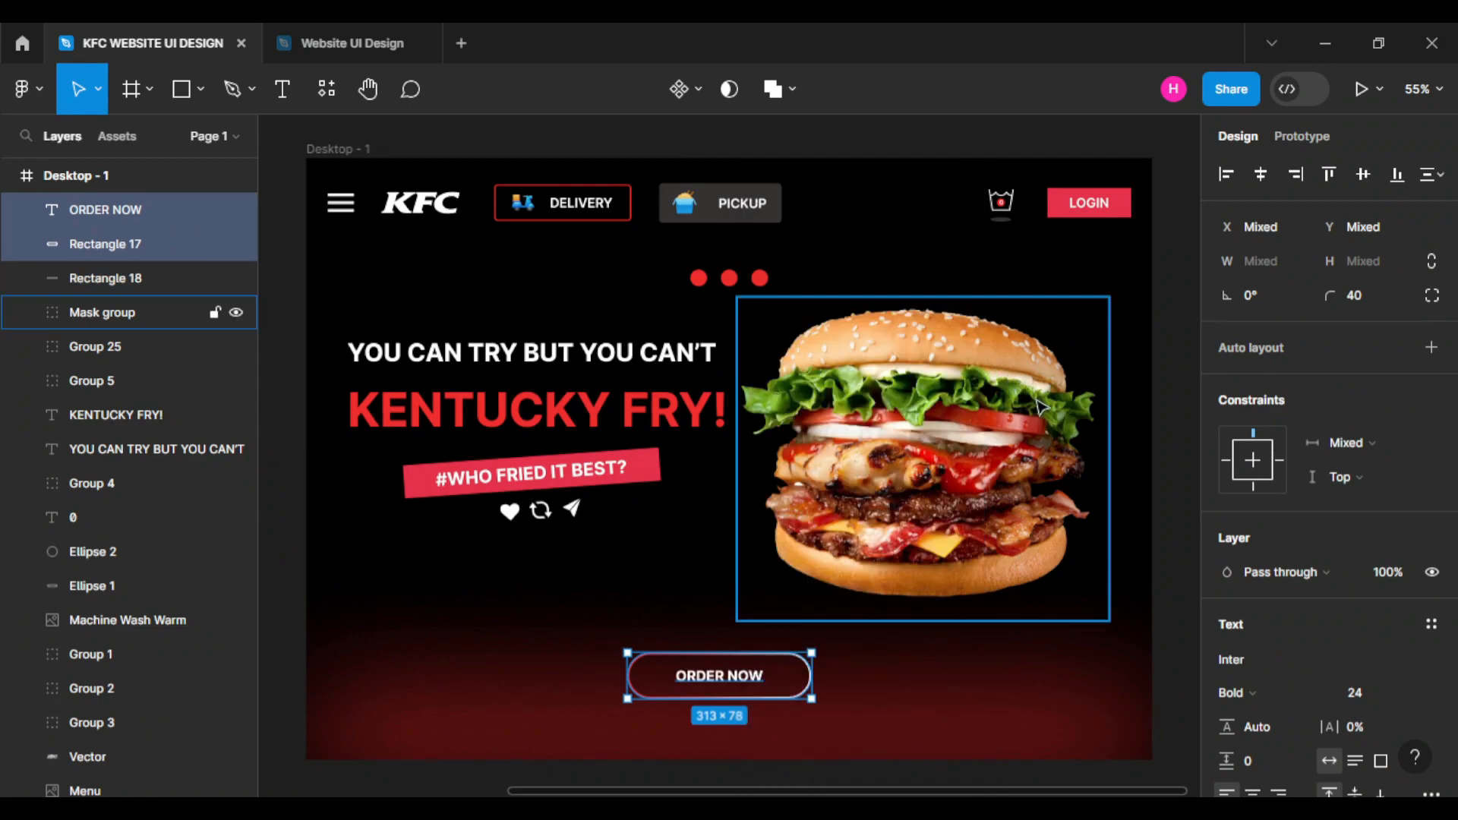
click(1190, 447)
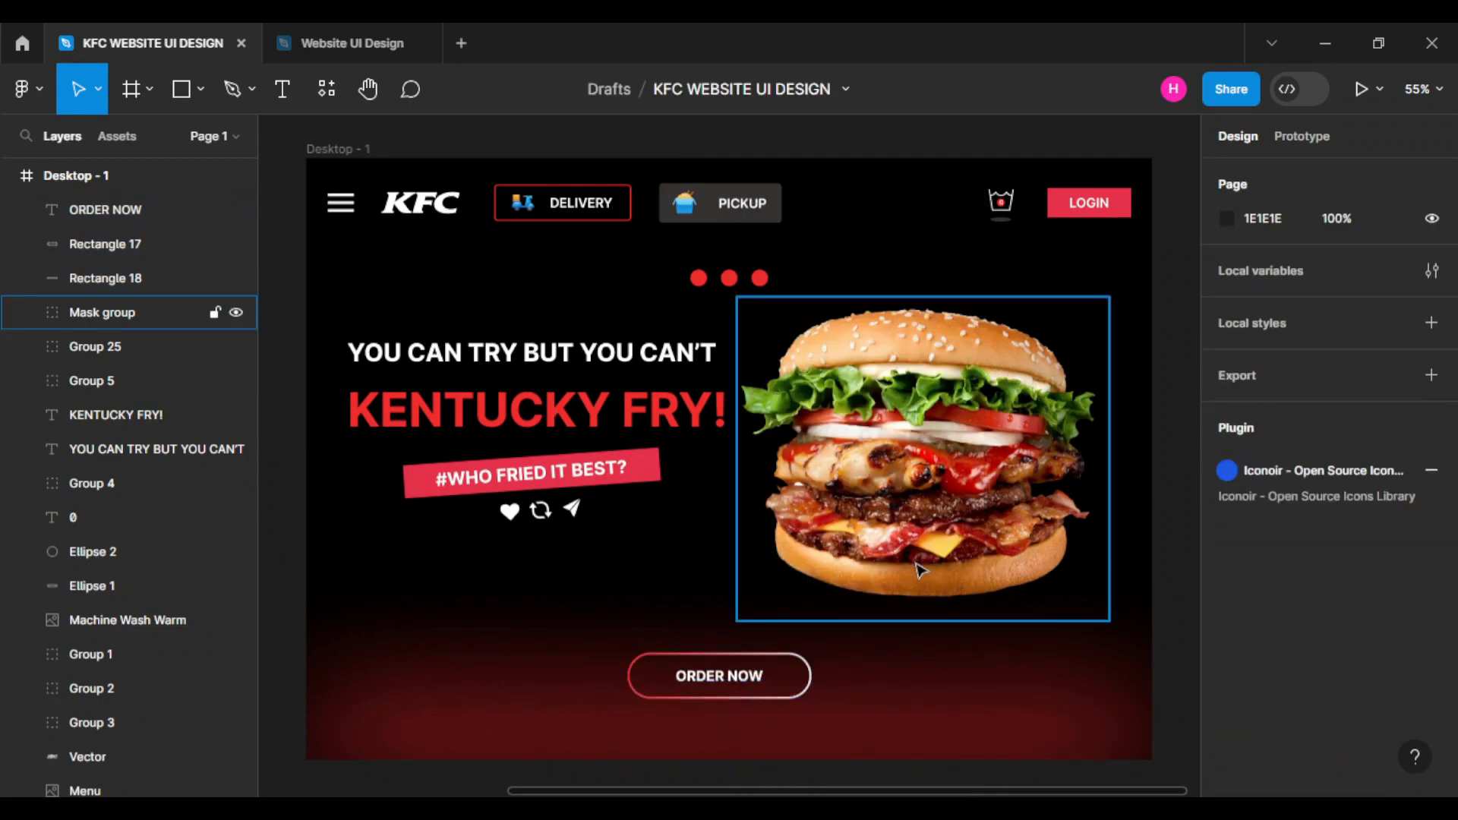
click(509, 739)
mouse_move(511, 709)
mouse_down()
mouse_move(511, 693)
mouse_move(511, 731)
mouse_move(509, 704)
mouse_up()
click(299, 625)
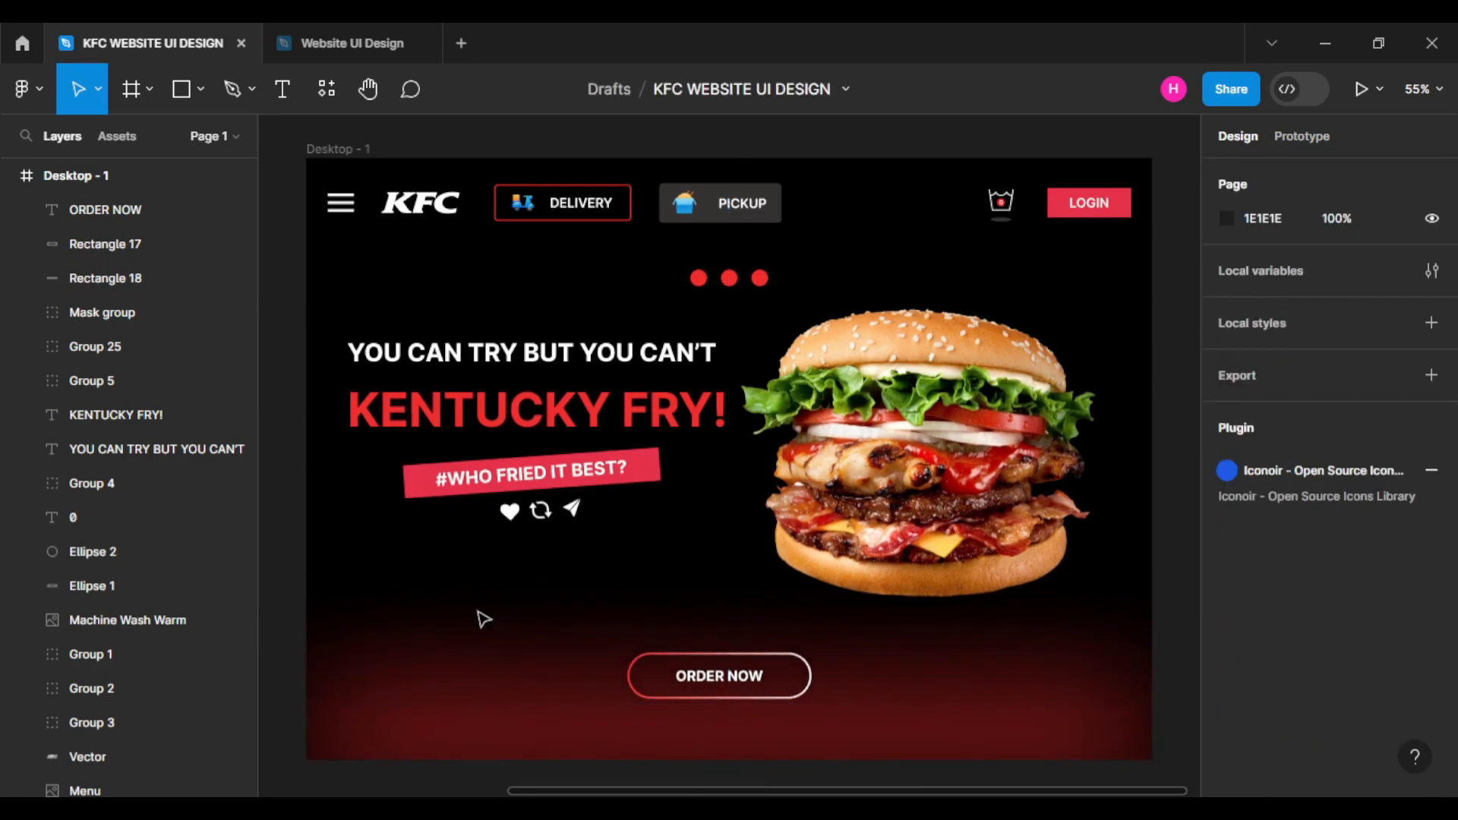
Copy the group of Twitter, Facebook and Instagram icons from the Website UI Design file.
click(375, 40)
click(807, 567)
click(862, 563)
right_click(863, 565)
click(912, 140)
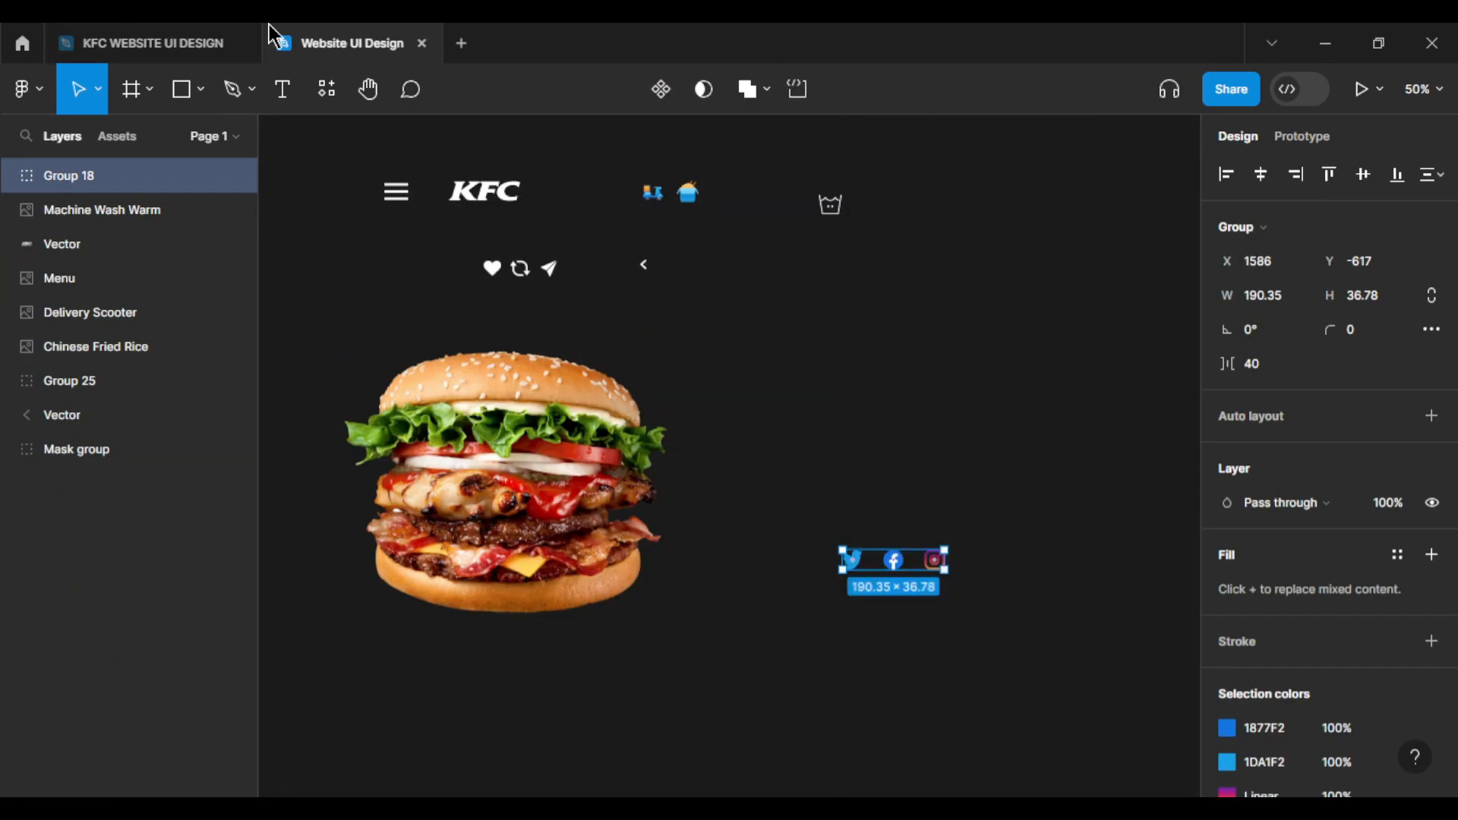
Paste the social icons into the Desktop - 1 frame of KFC WEBSITE UI DESIGN, below the burger at about X 1189, Y 880.
click(152, 43)
right_click(974, 676)
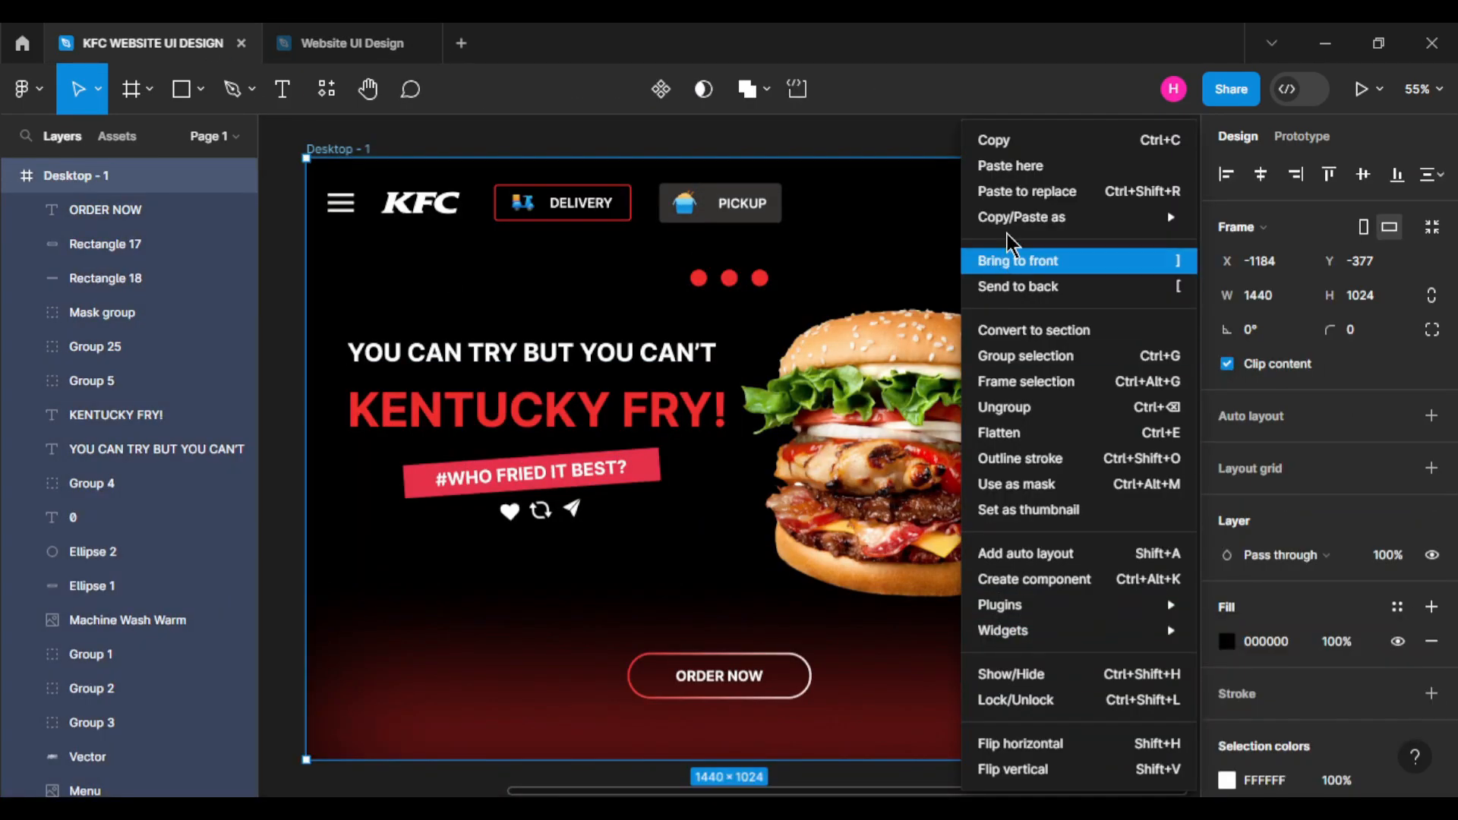
click(1045, 163)
drag(1022, 680, 1062, 687)
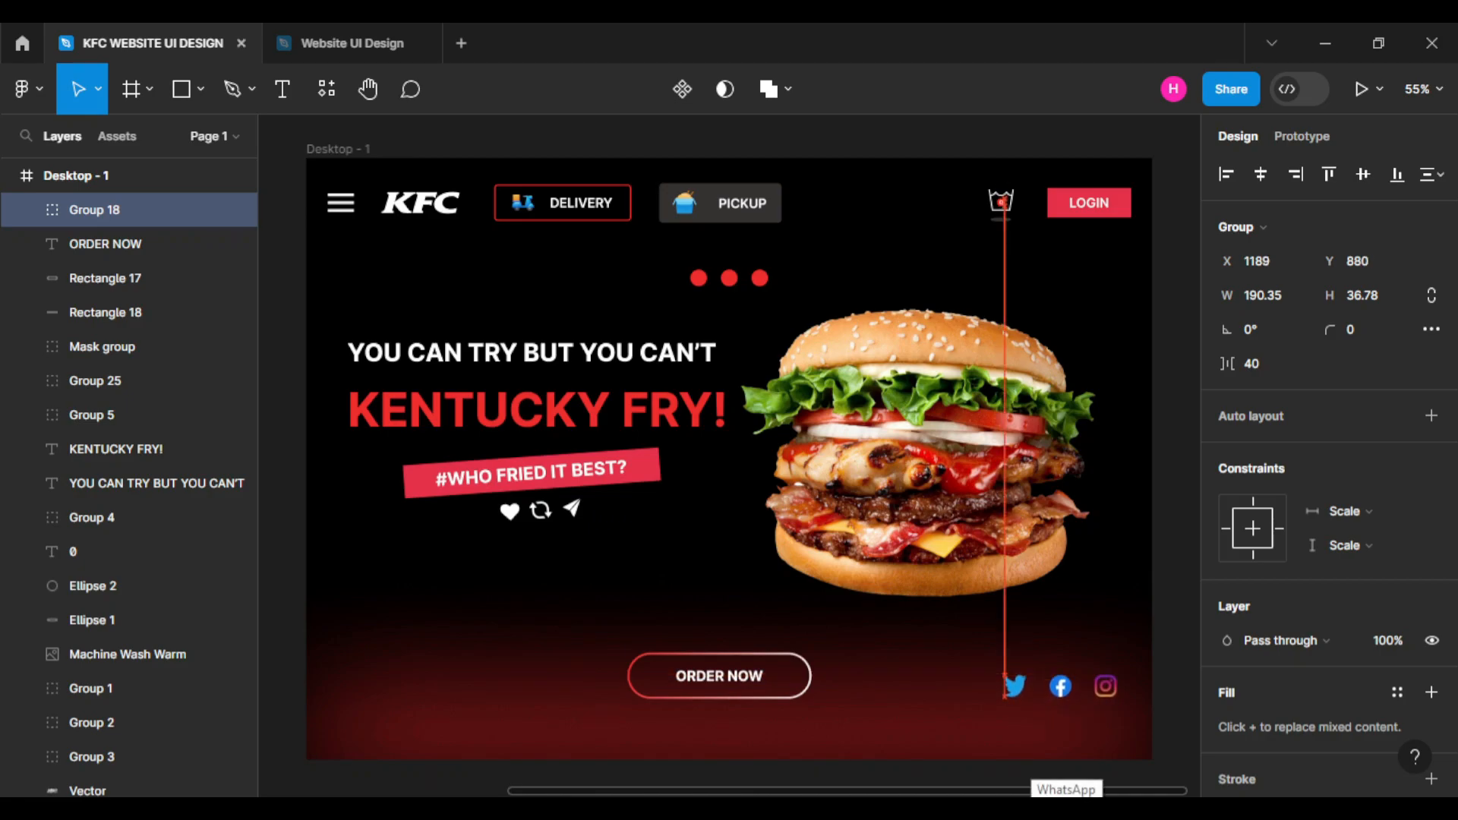
Move the burger image slightly right and up to about X 753, Y 231.
click(961, 558)
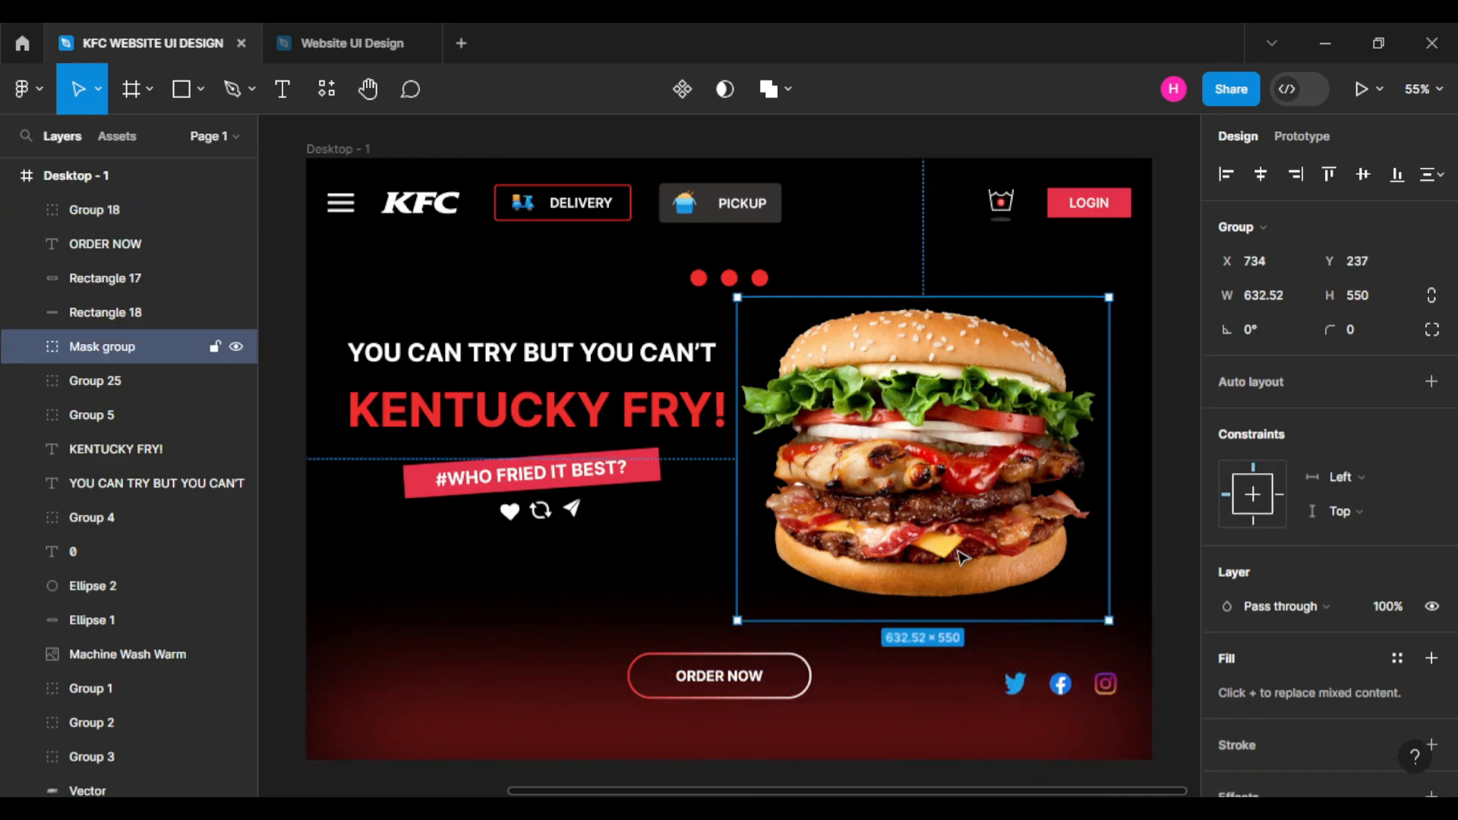
drag(960, 558, 966, 555)
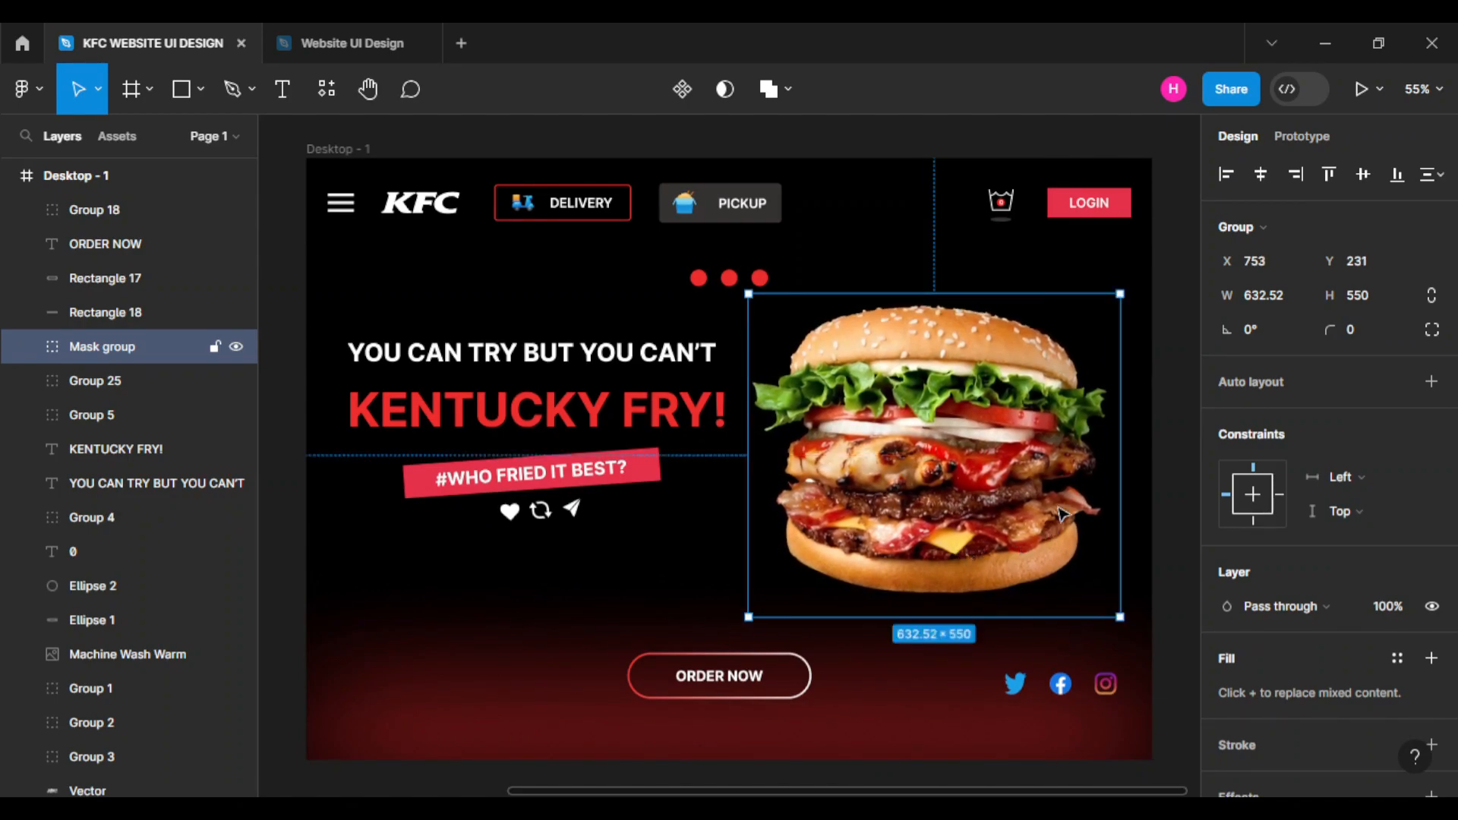
click(1190, 354)
click(1035, 446)
click(1175, 456)
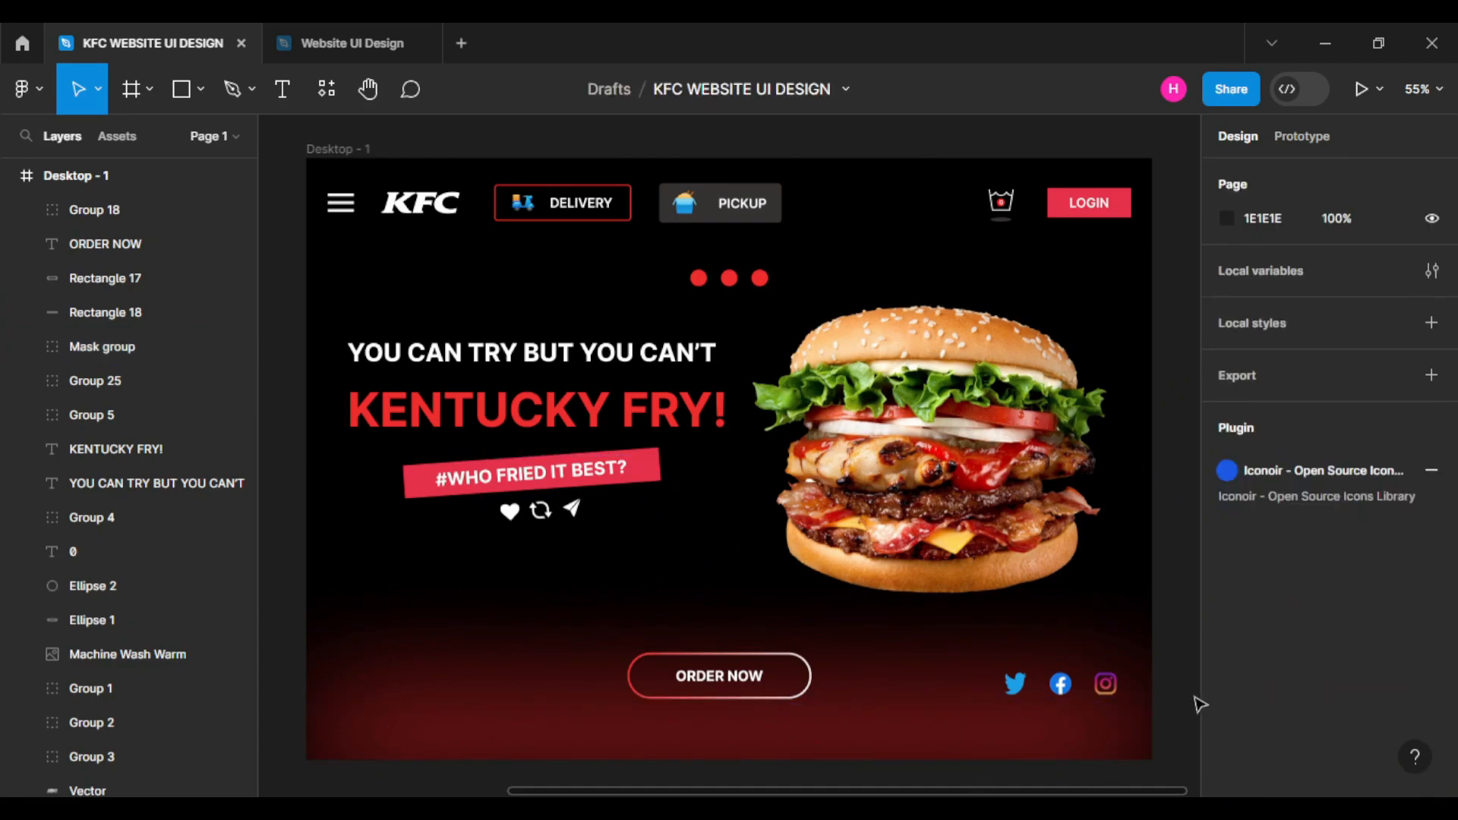
Draw a circle beside the "#WHO FRIED IT BEST?" banner at about X 42, Y 512 and set its size to 28 × 28.
click(200, 89)
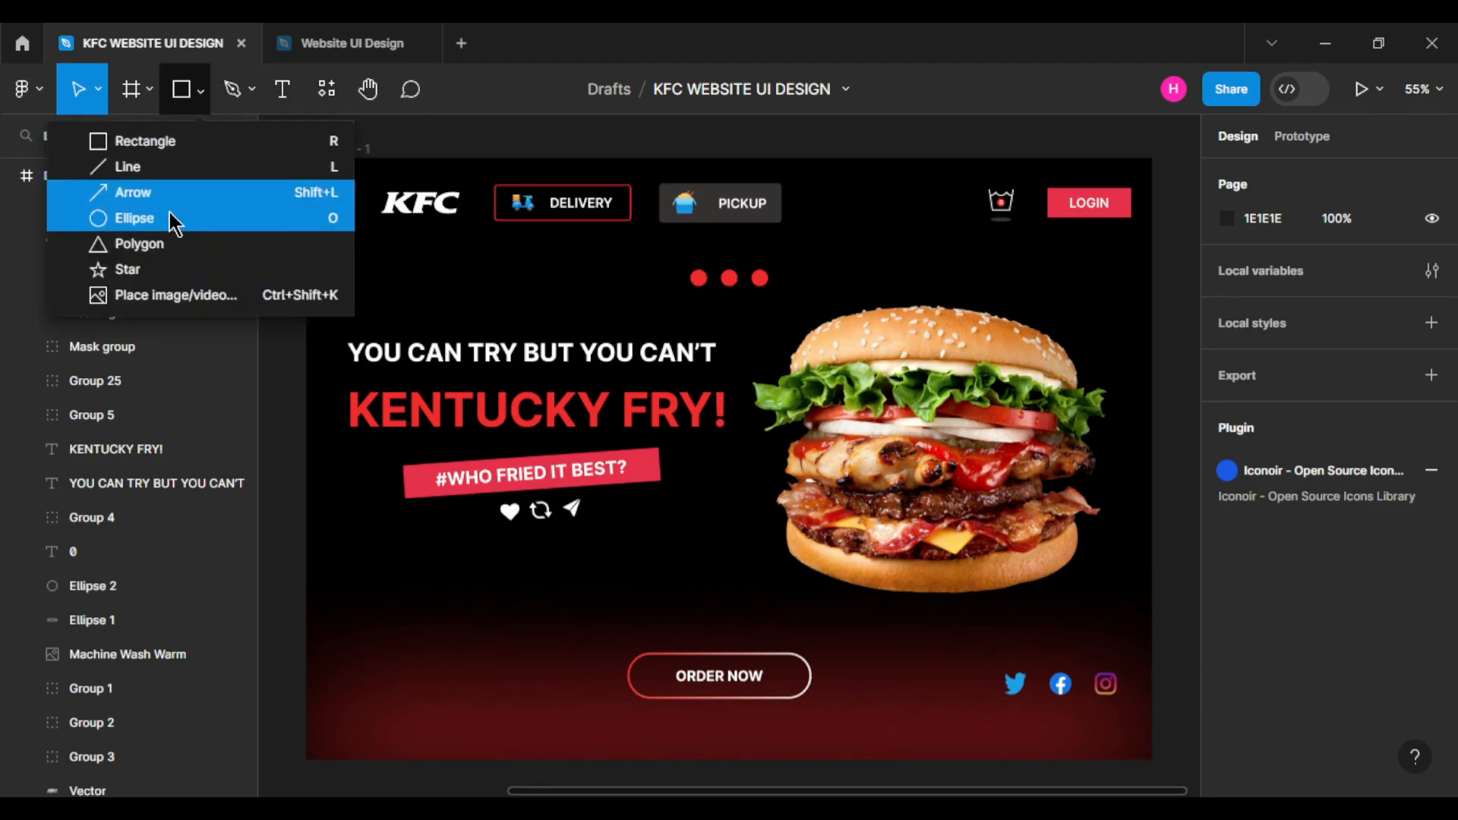
click(174, 219)
drag(331, 455, 355, 495)
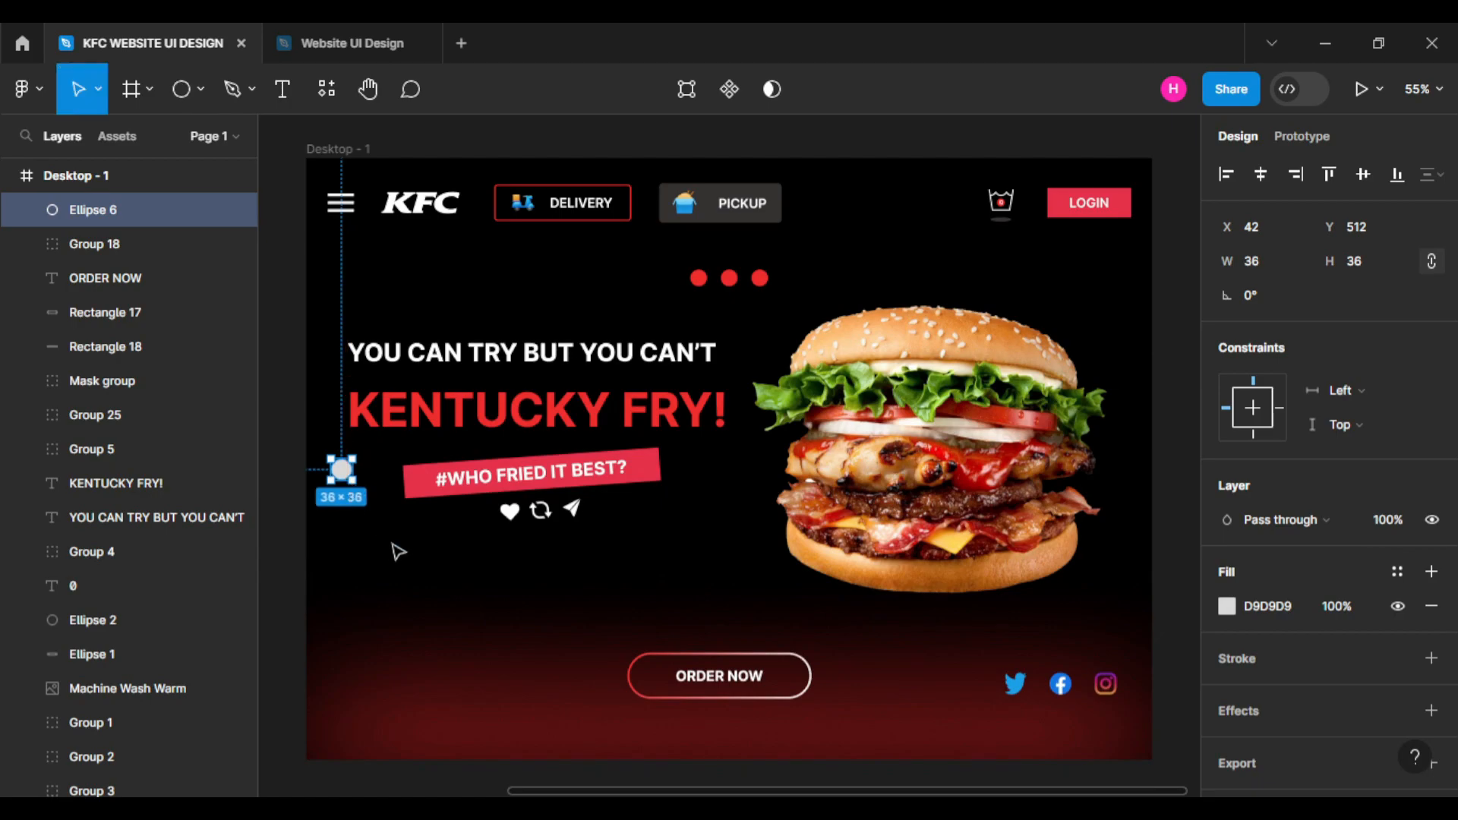
click(1283, 271)
click(1366, 261)
click(351, 537)
click(341, 469)
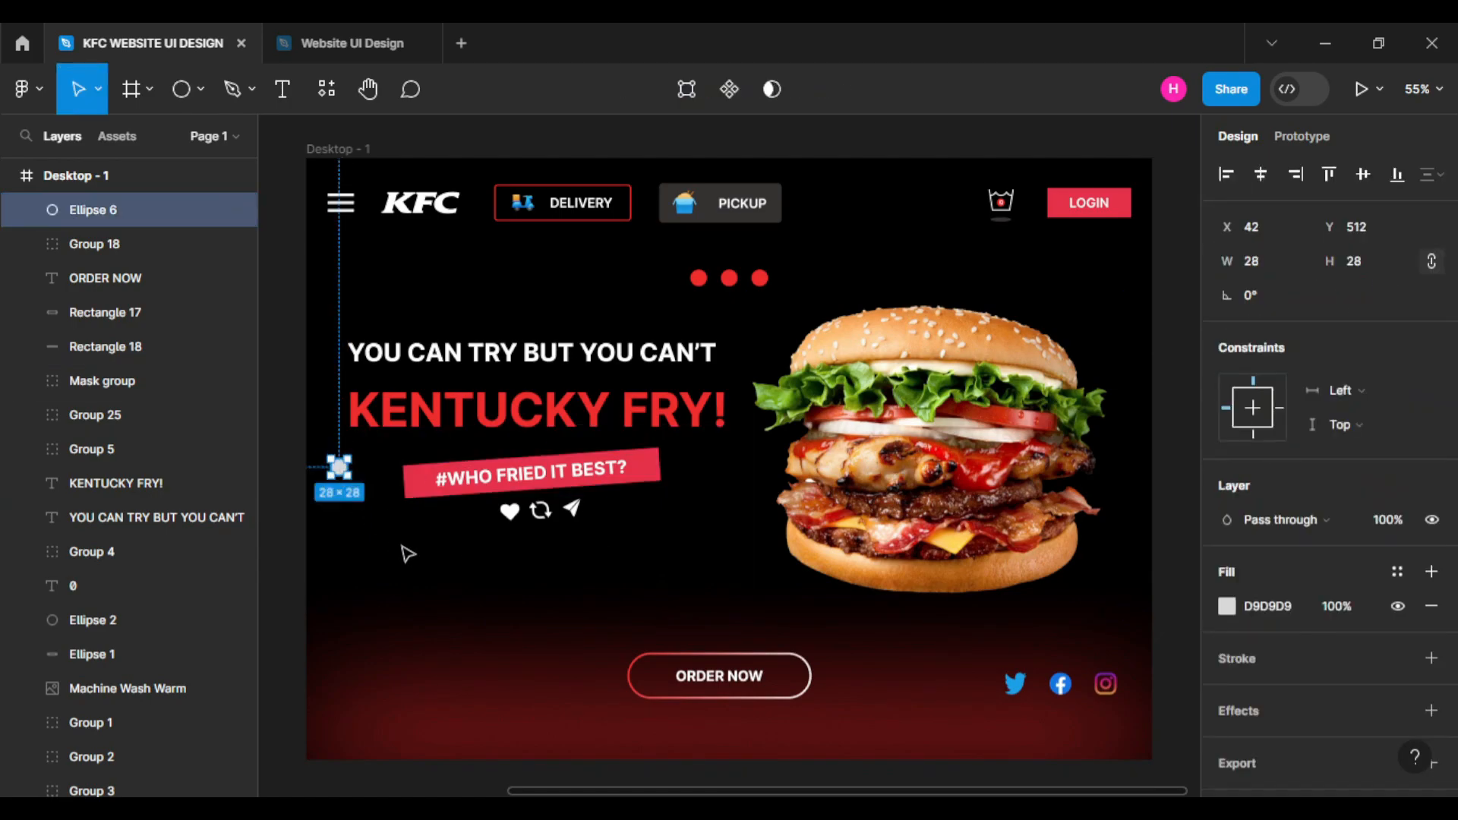
Nudge the small gray circle left to X 36, closer to the frame's left edge.
click(420, 576)
click(339, 469)
key(Left)
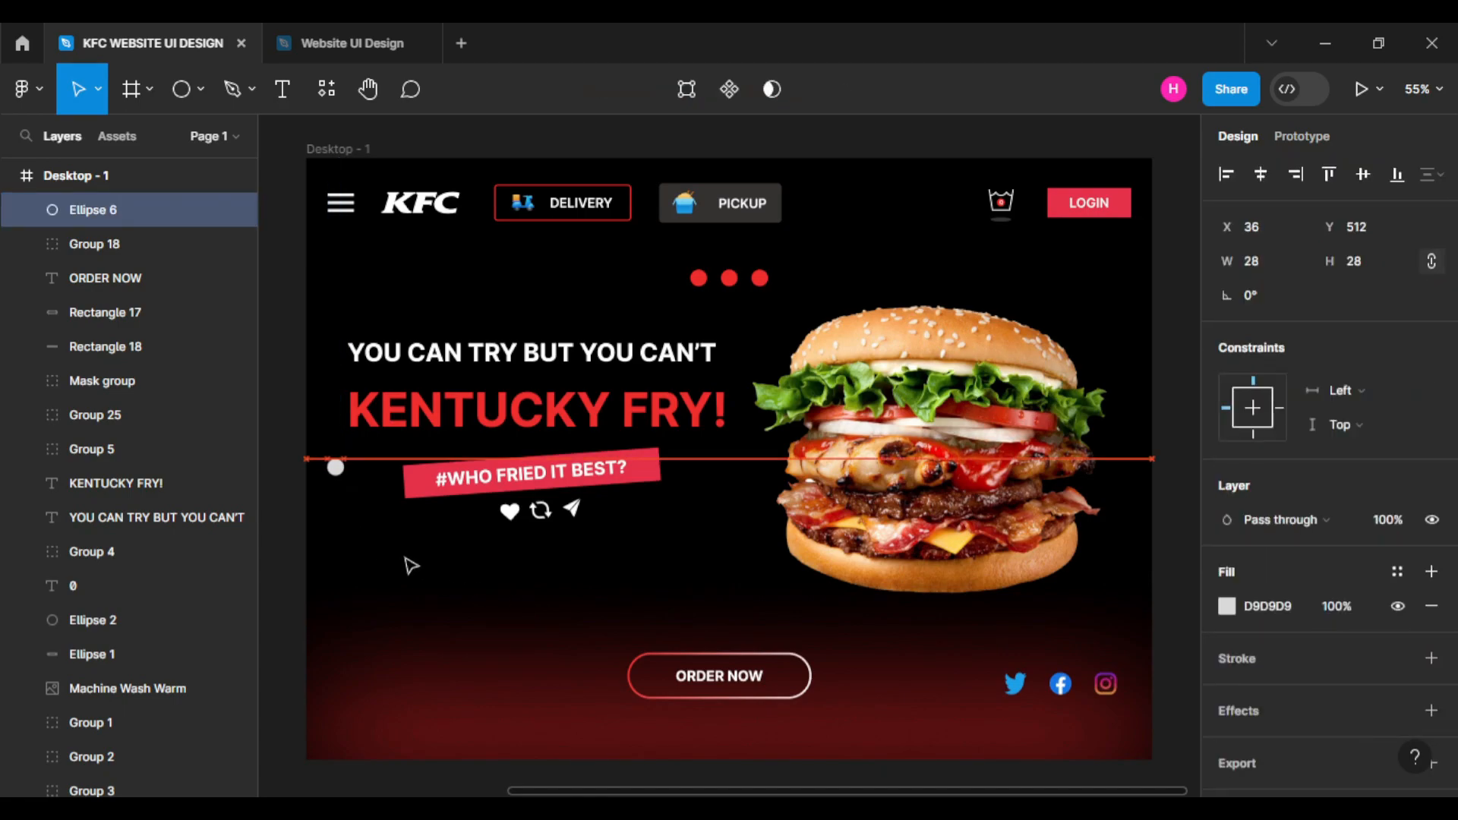
Nudge the small circle beside the "#WHO FRIED IT BEST?" banner to X 37 and fill it with the document's red EE2C2C.
click(375, 556)
click(336, 468)
key(Right)
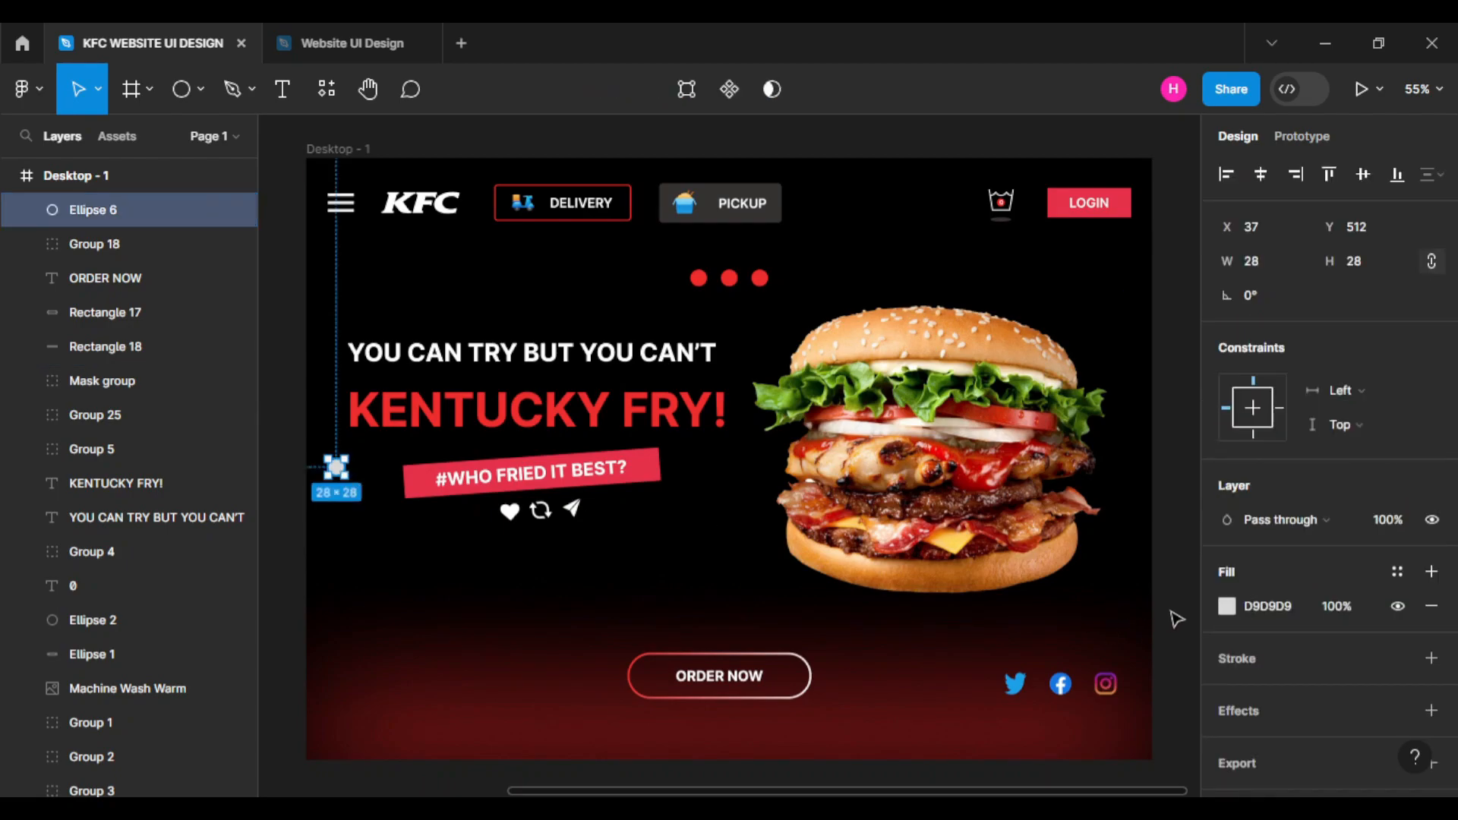
click(1224, 607)
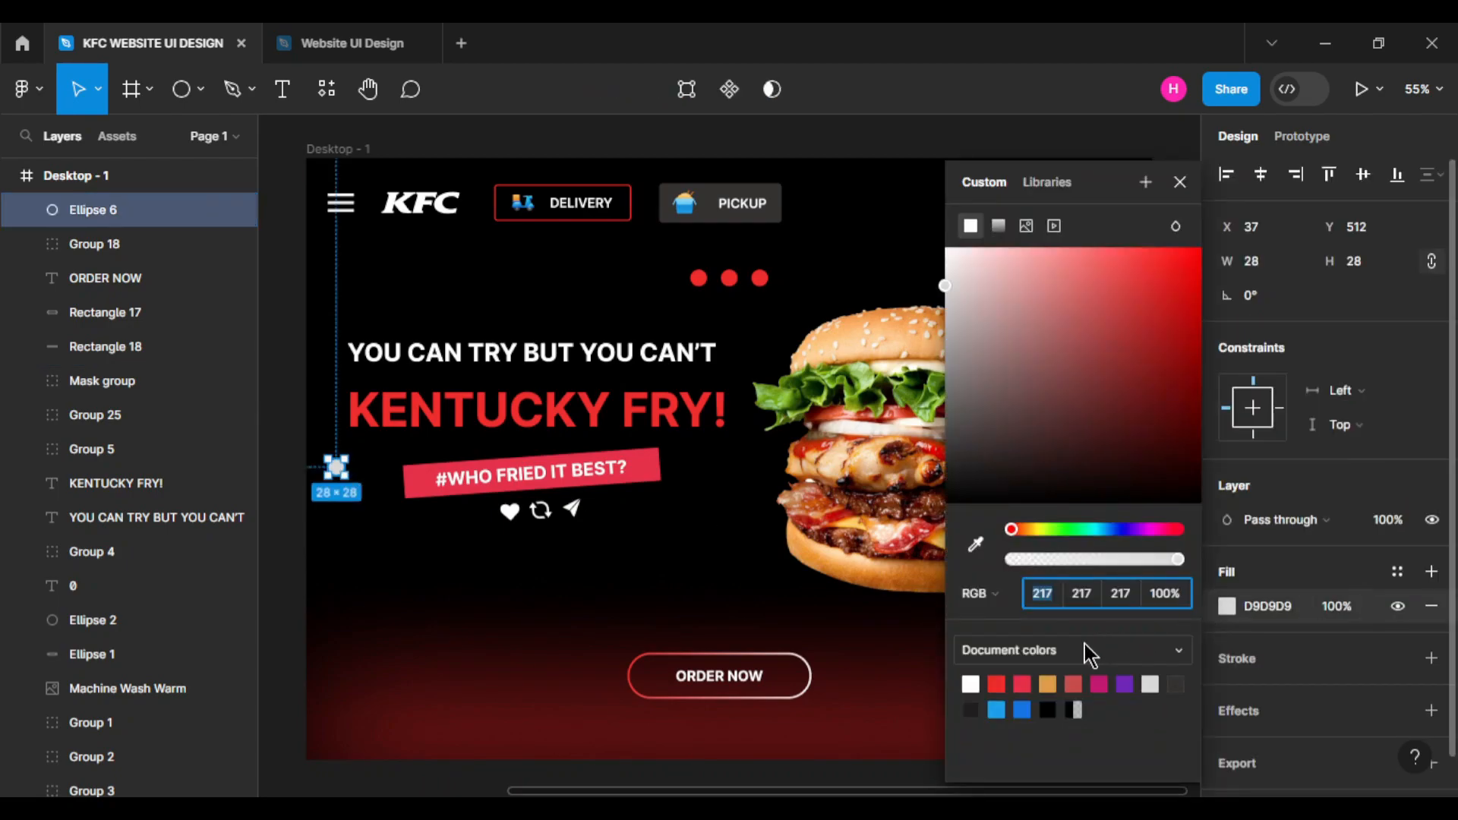
click(1007, 687)
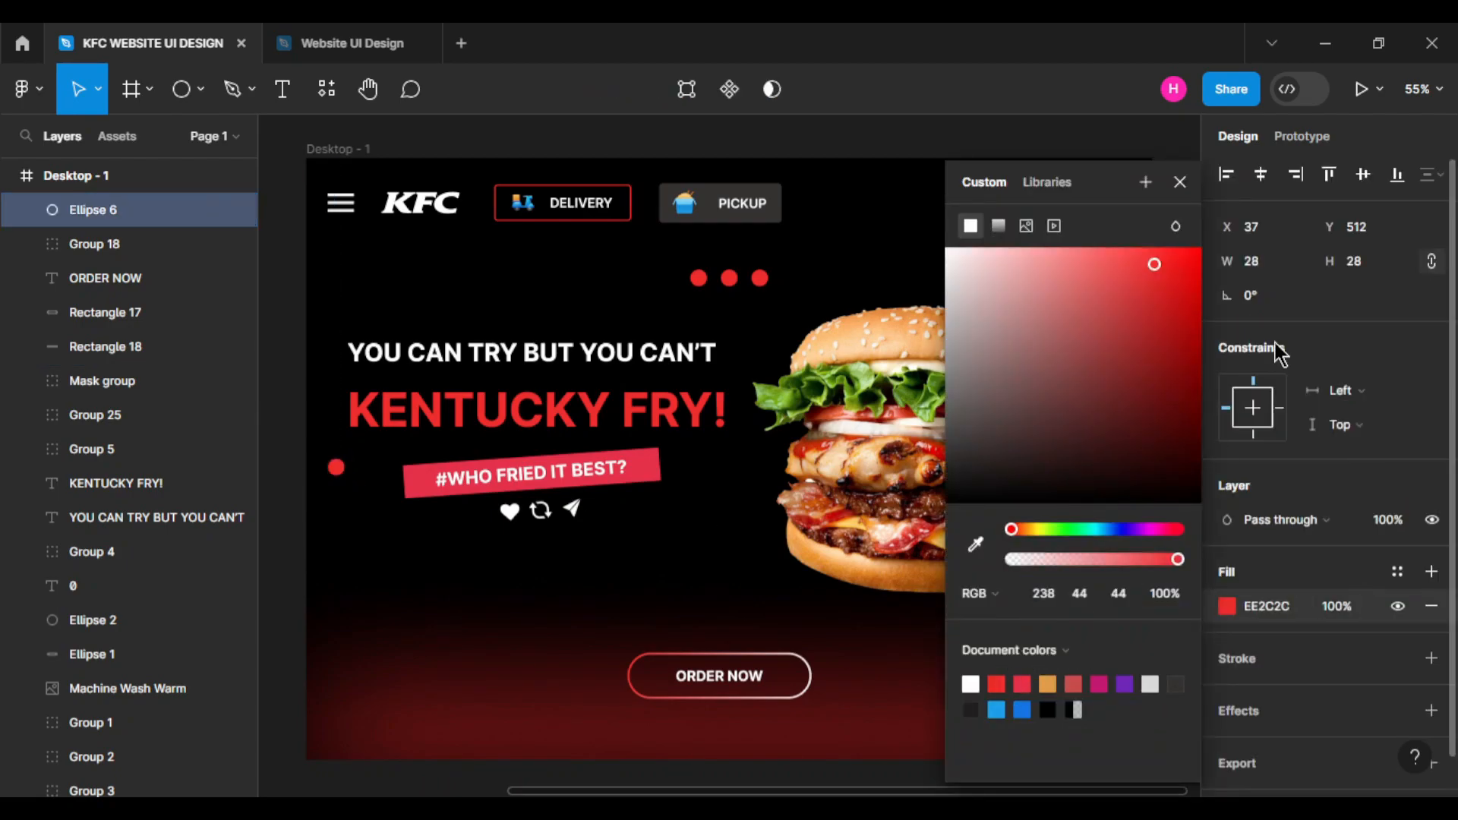
click(1180, 182)
click(369, 537)
Switch to the Website UI Design file and copy the white chevron vector above the burger.
click(357, 42)
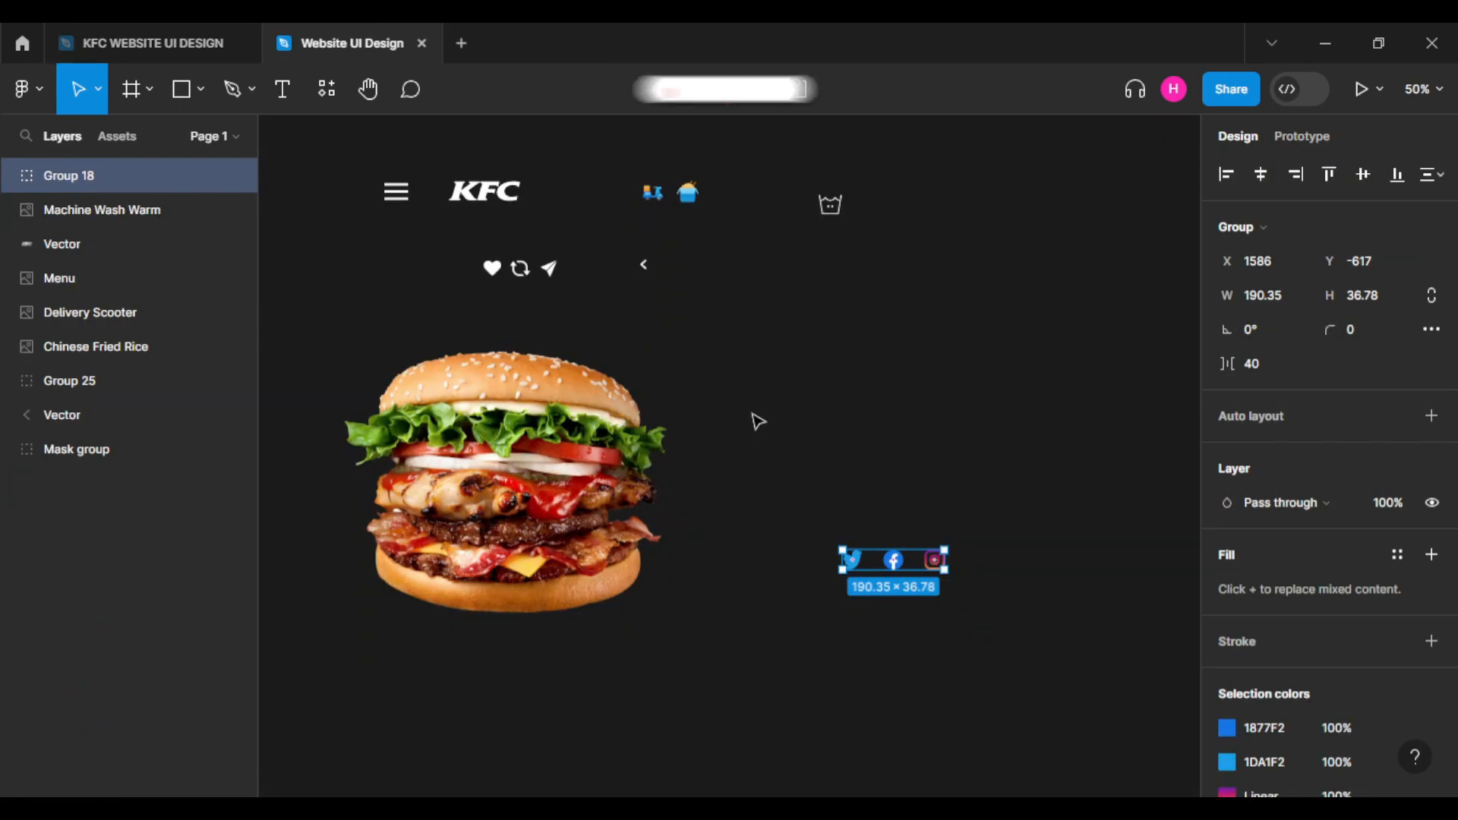
click(693, 286)
right_click(651, 275)
click(668, 212)
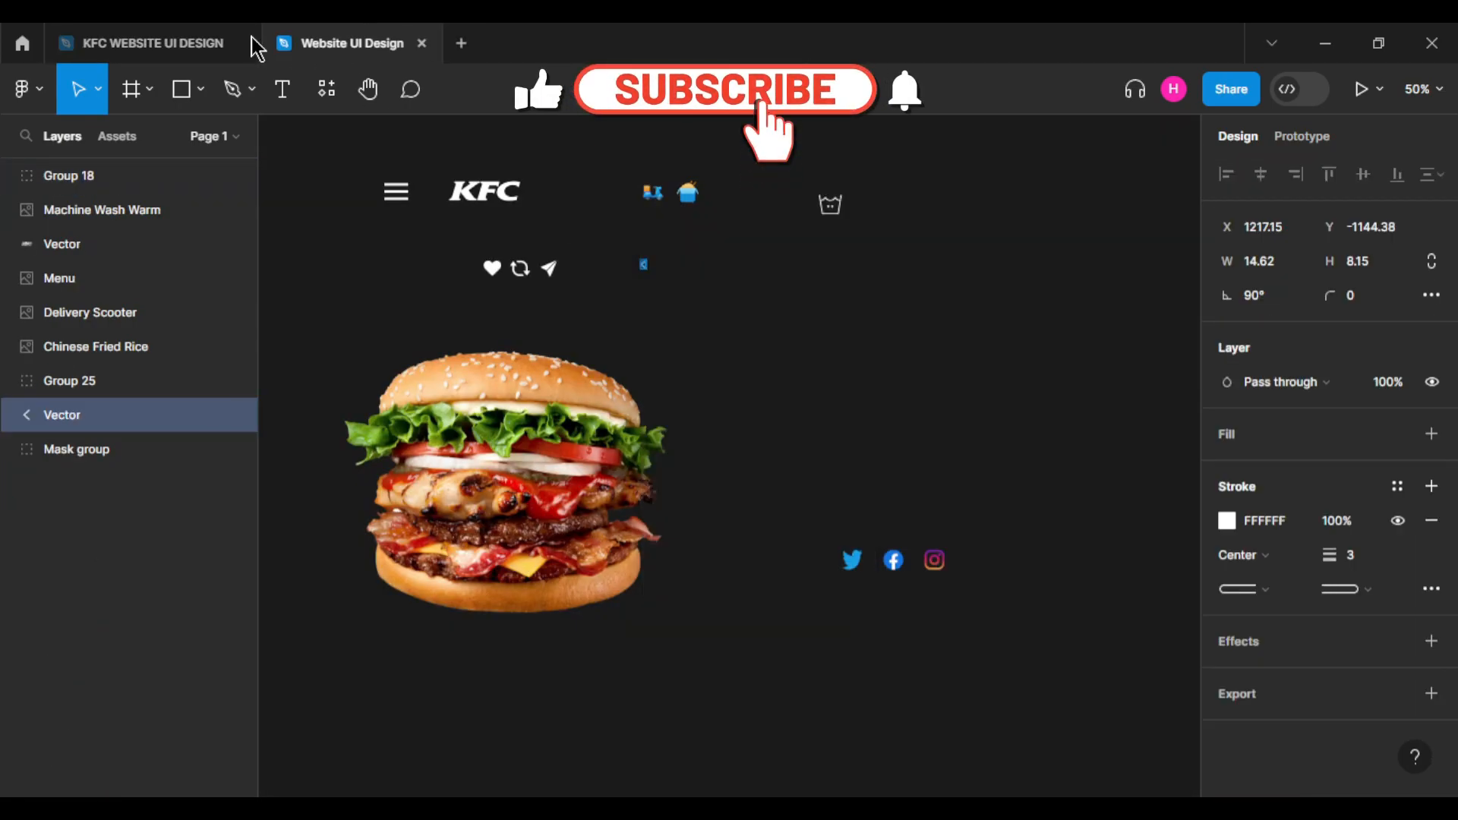
Paste the chevron into the Desktop - 1 frame of KFC WEBSITE UI DESIGN and place it on the small red circle.
click(152, 42)
right_click(476, 580)
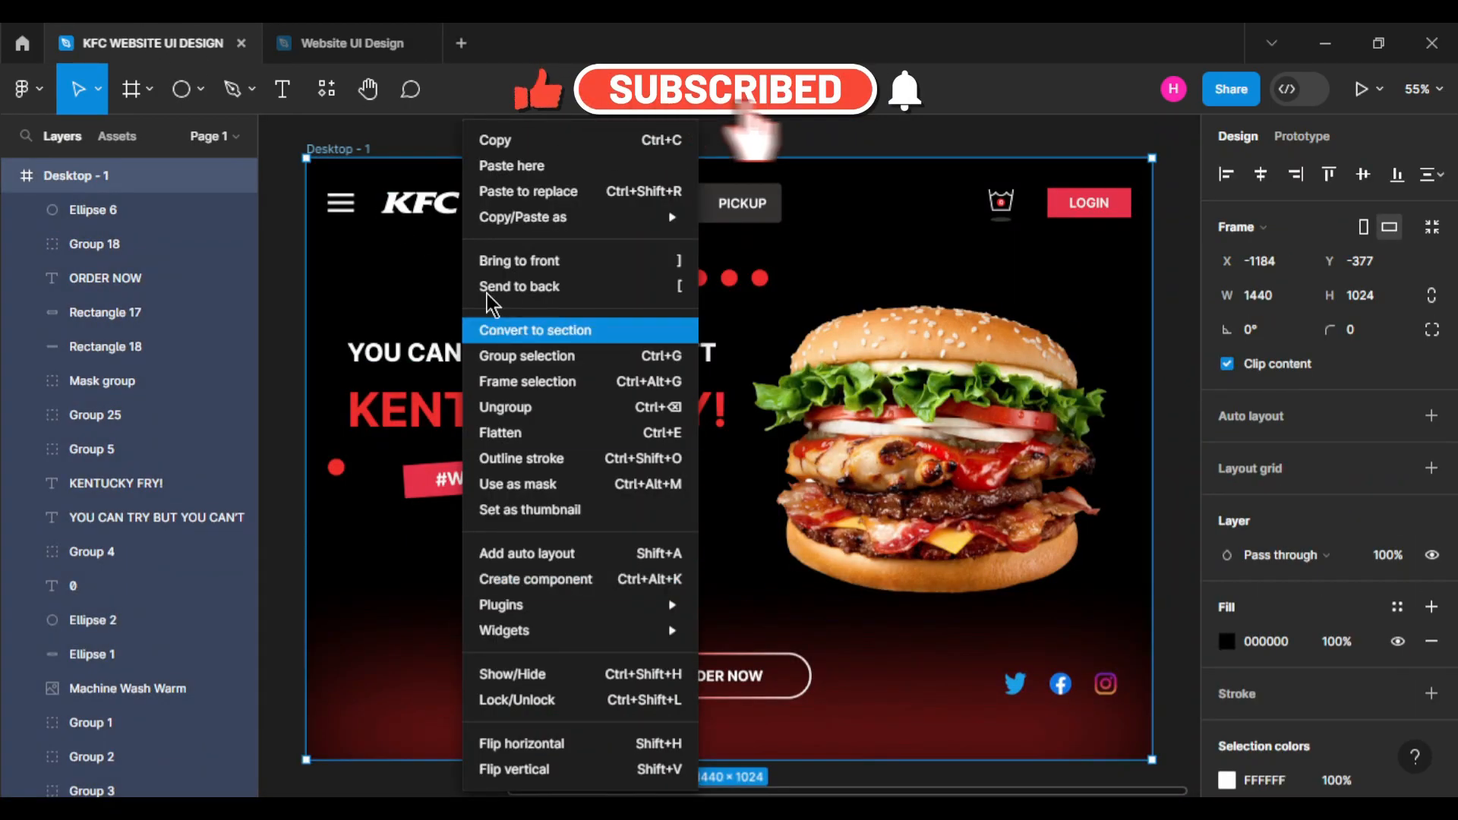
click(501, 167)
drag(479, 585, 344, 482)
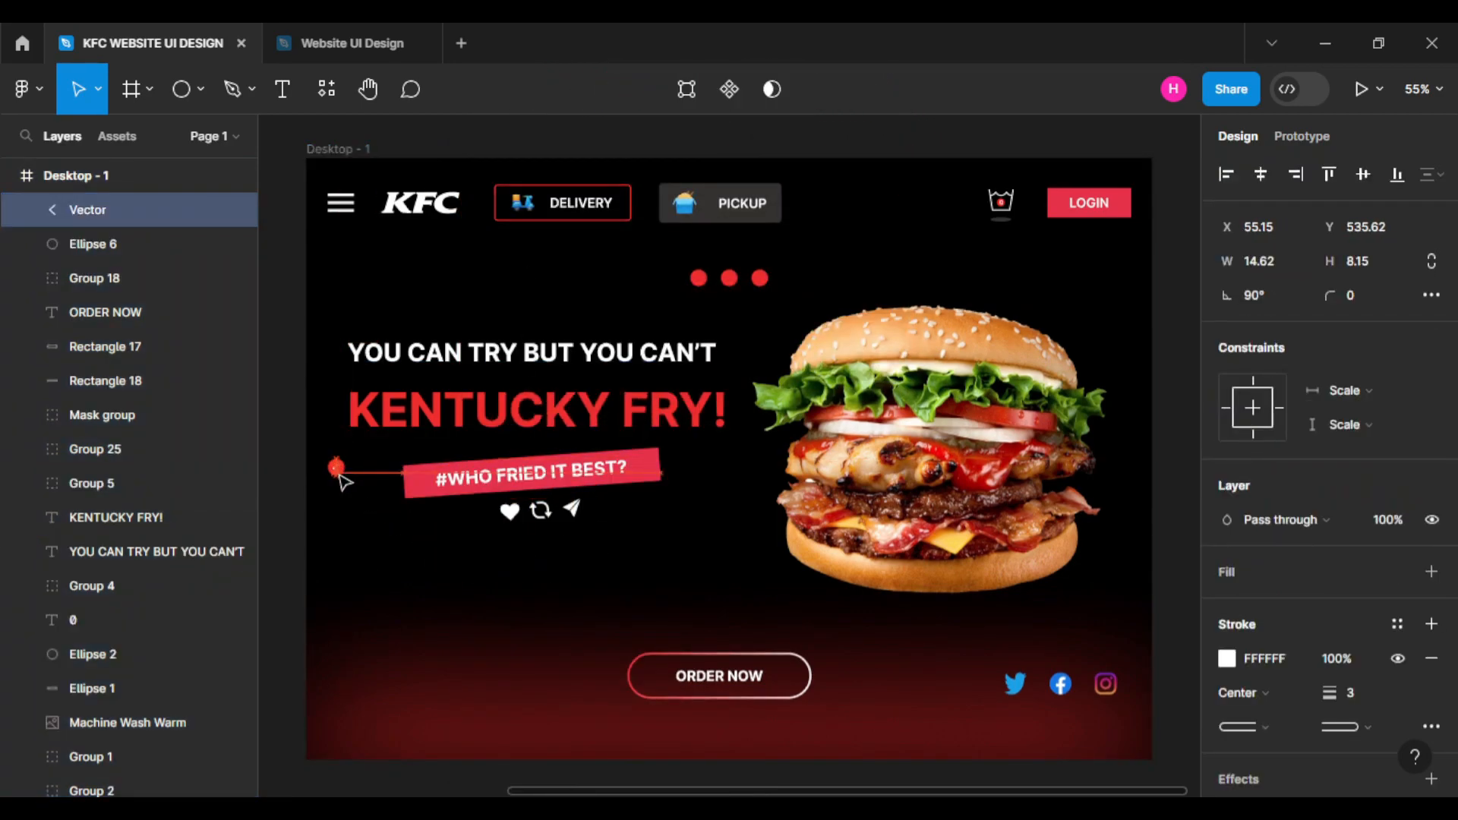
click(416, 546)
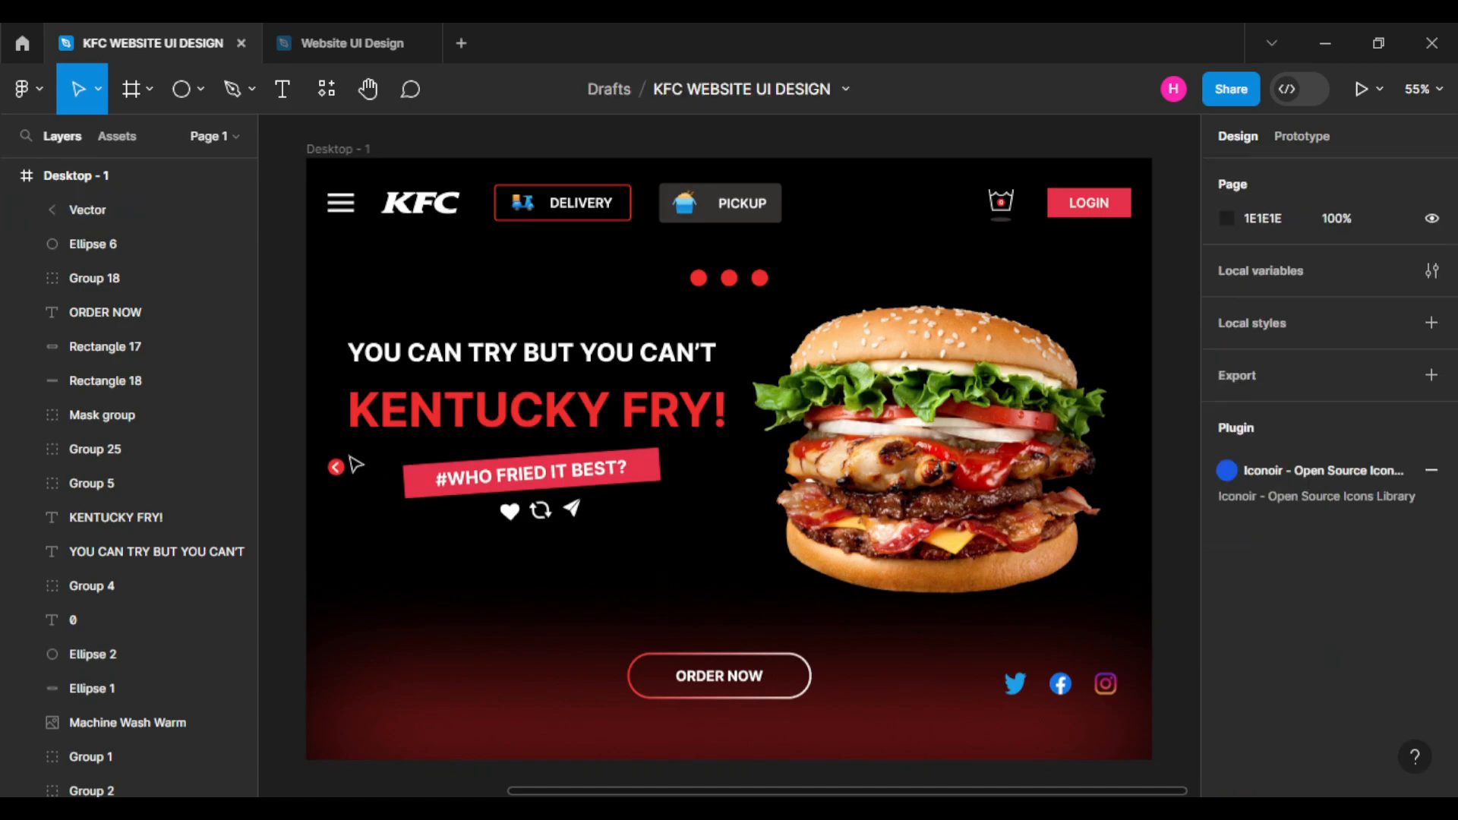
Select the white chevron together with the red circle behind it and group the two as one arrow control.
click(336, 467)
shift+click(336, 471)
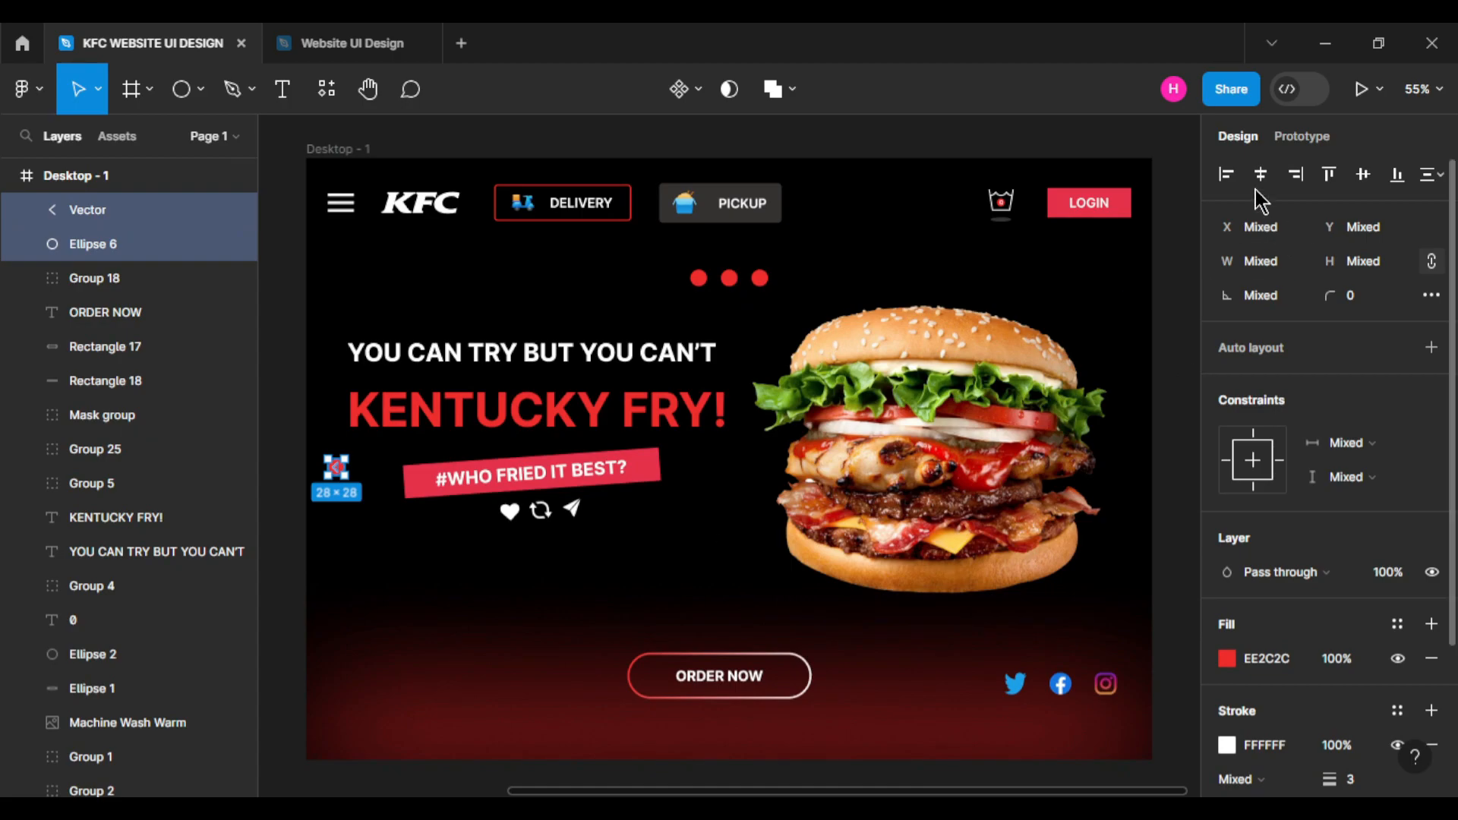
click(376, 543)
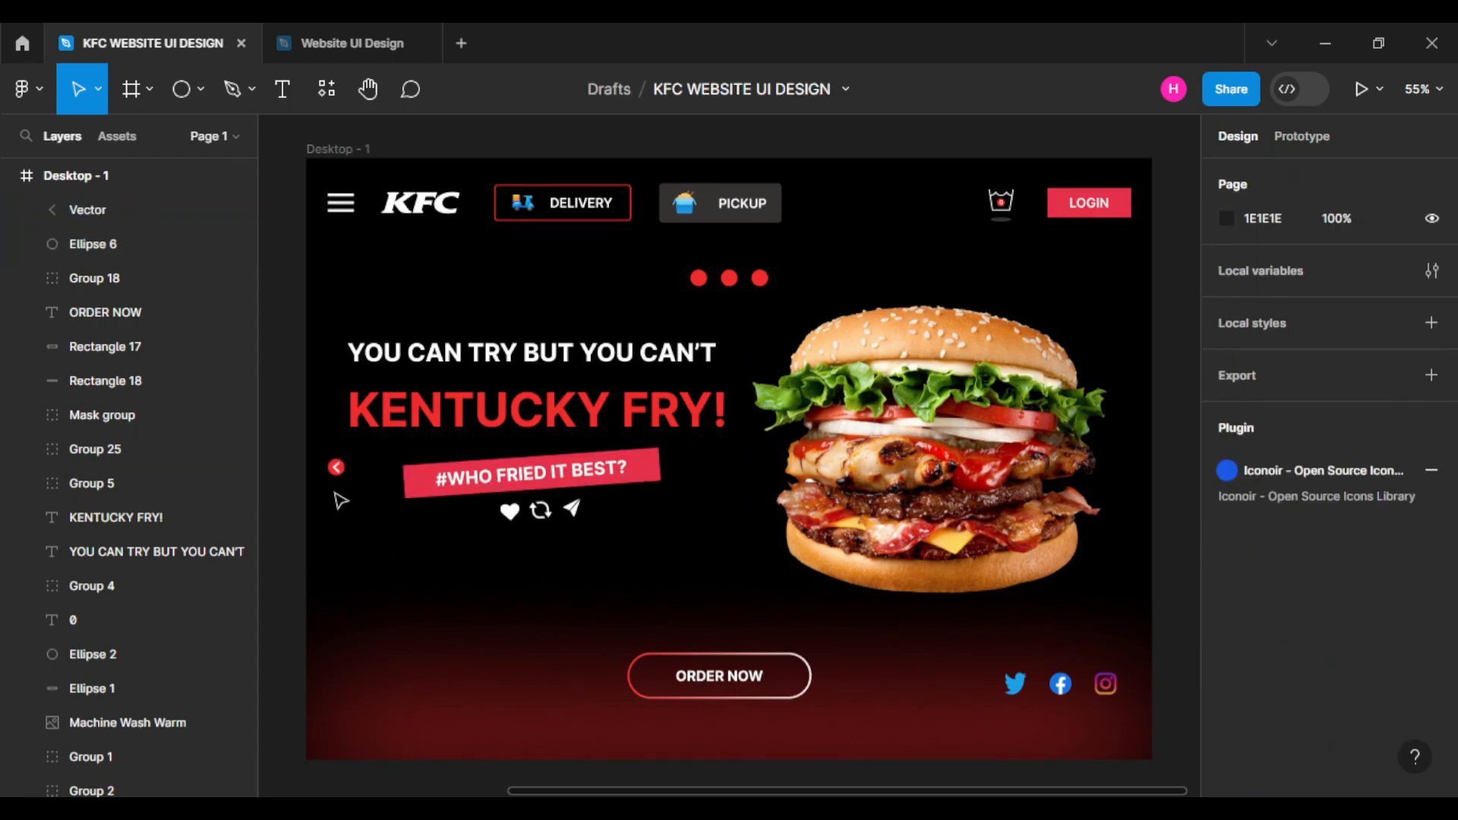
drag(339, 502, 353, 464)
key(ctrl+g)
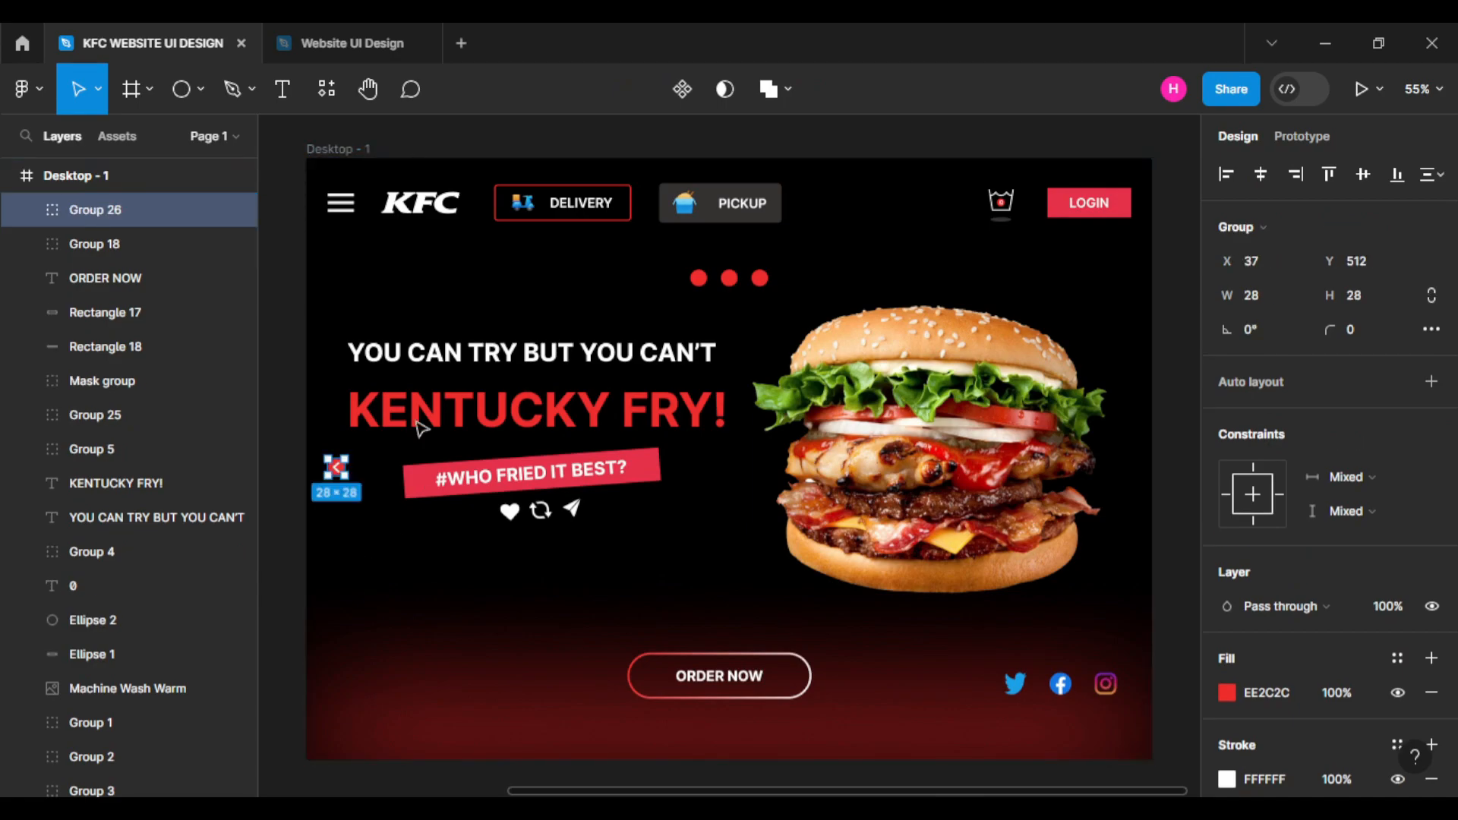
Duplicate the arrow control horizontally to the frame's opposite edge, beside the burger, at X 1390, Y 512.
click(339, 488)
click(339, 477)
drag(338, 474, 1132, 475)
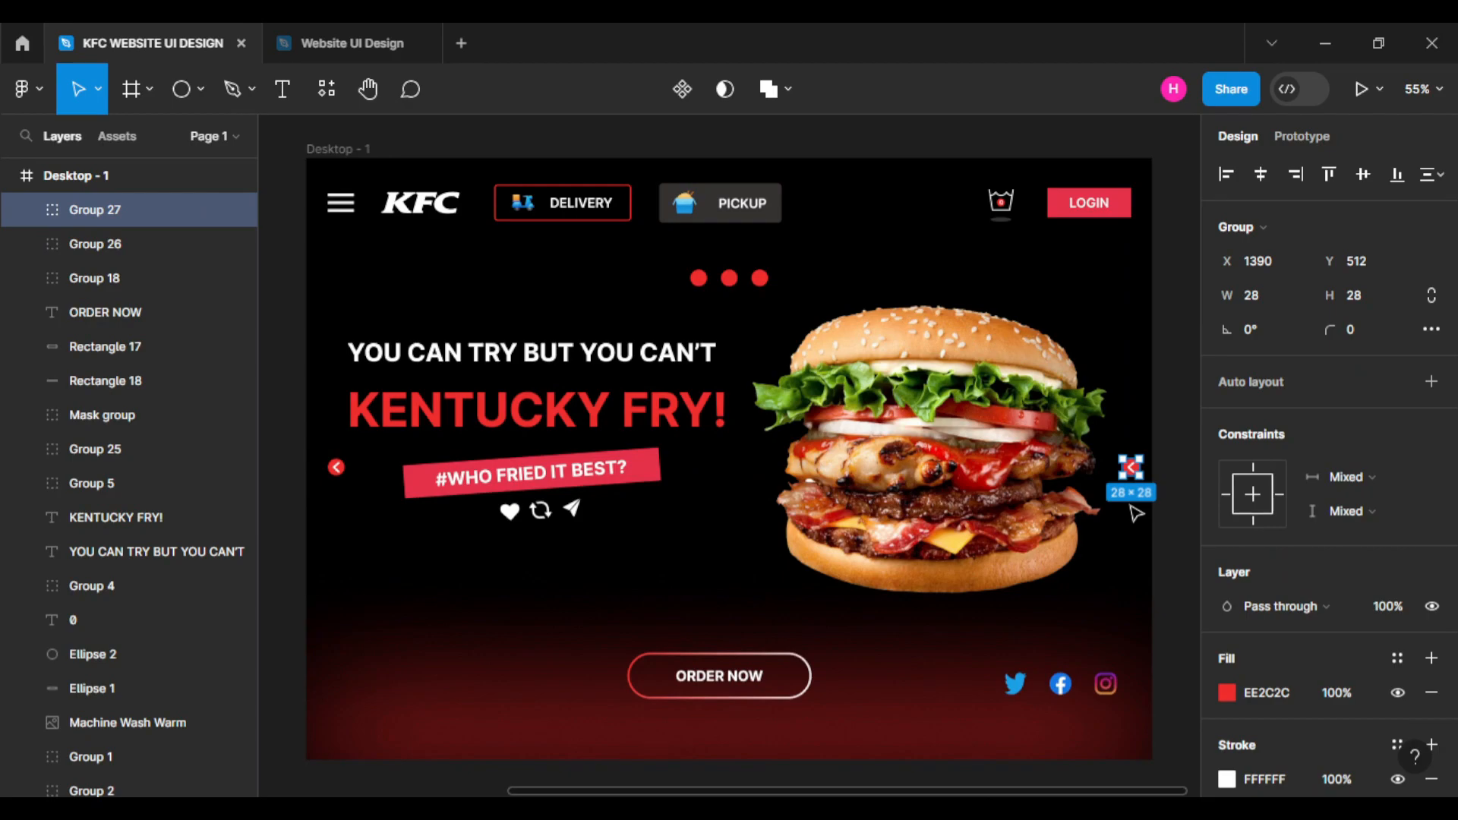
Rotate the duplicated arrow control beside the burger by 180° so that its chevron faces outward.
drag(1148, 454, 1091, 501)
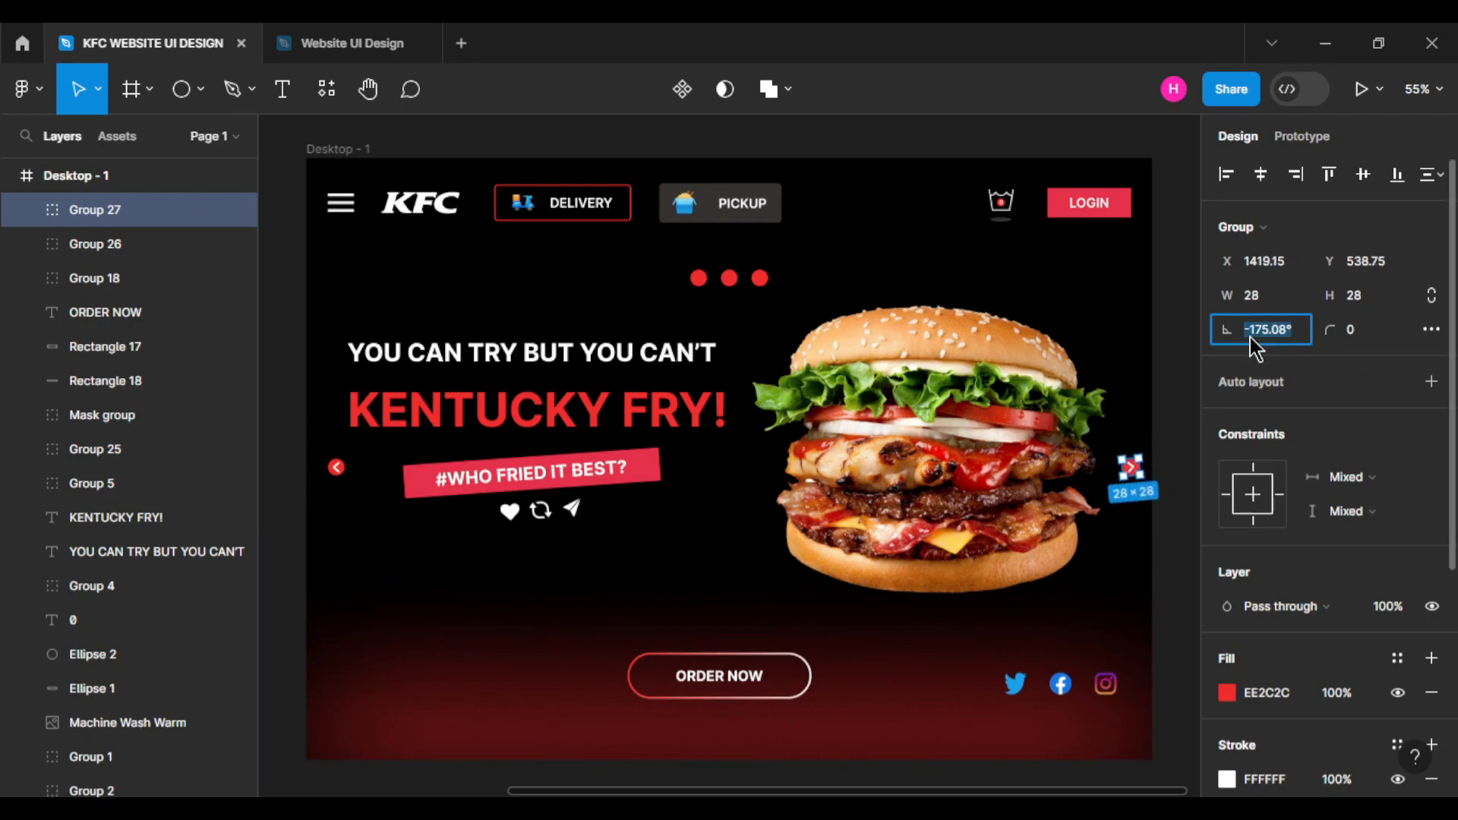
text(-180)
key(Return)
Nudge the rotated arrow control beside the burger horizontally to X 1418.
key(Right)
key(Right)
key(Right)
key(Right)
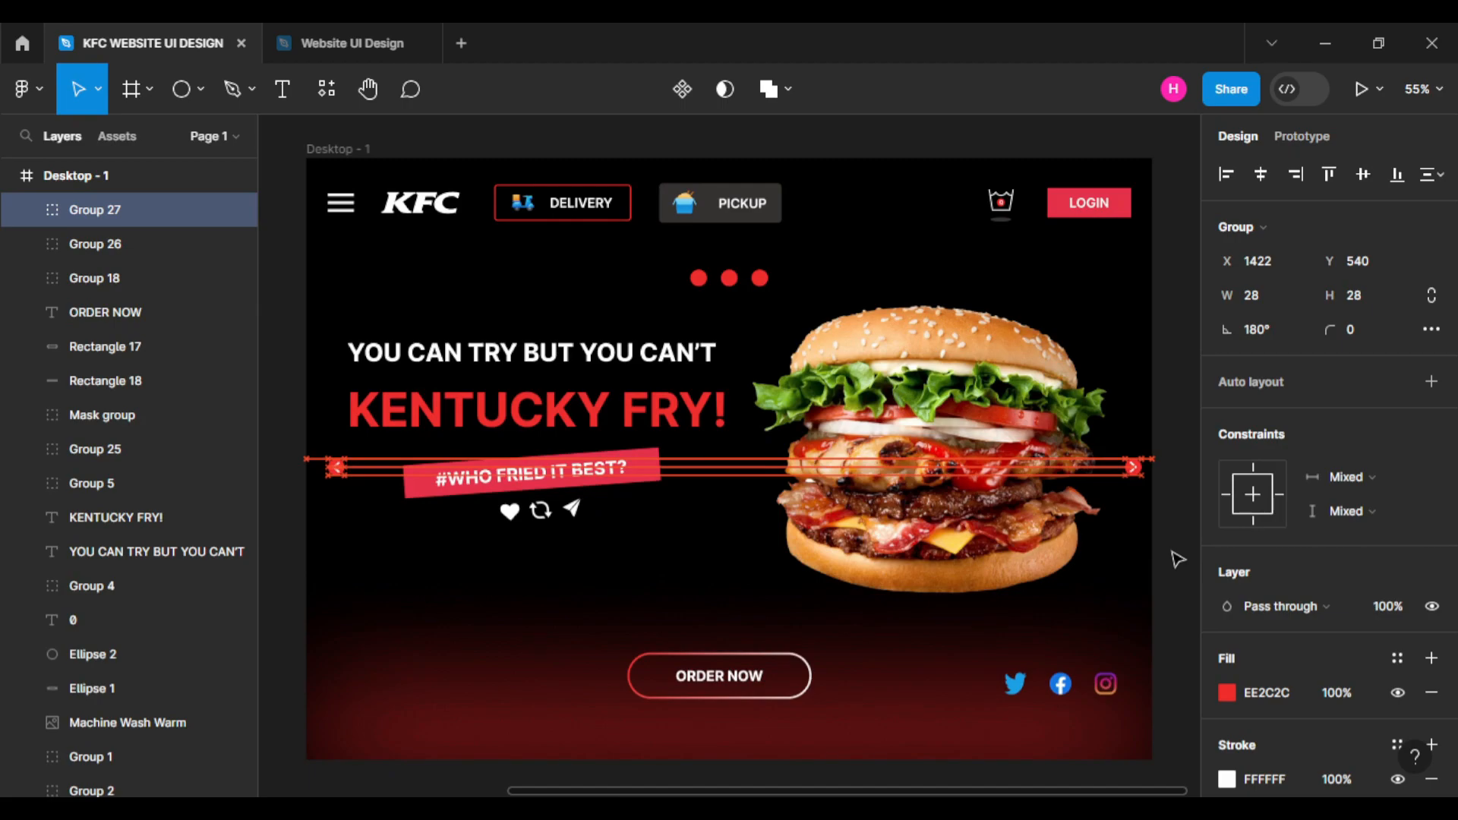
key(Left)
key(Left)
key(Left)
key(Left)
key(Left)
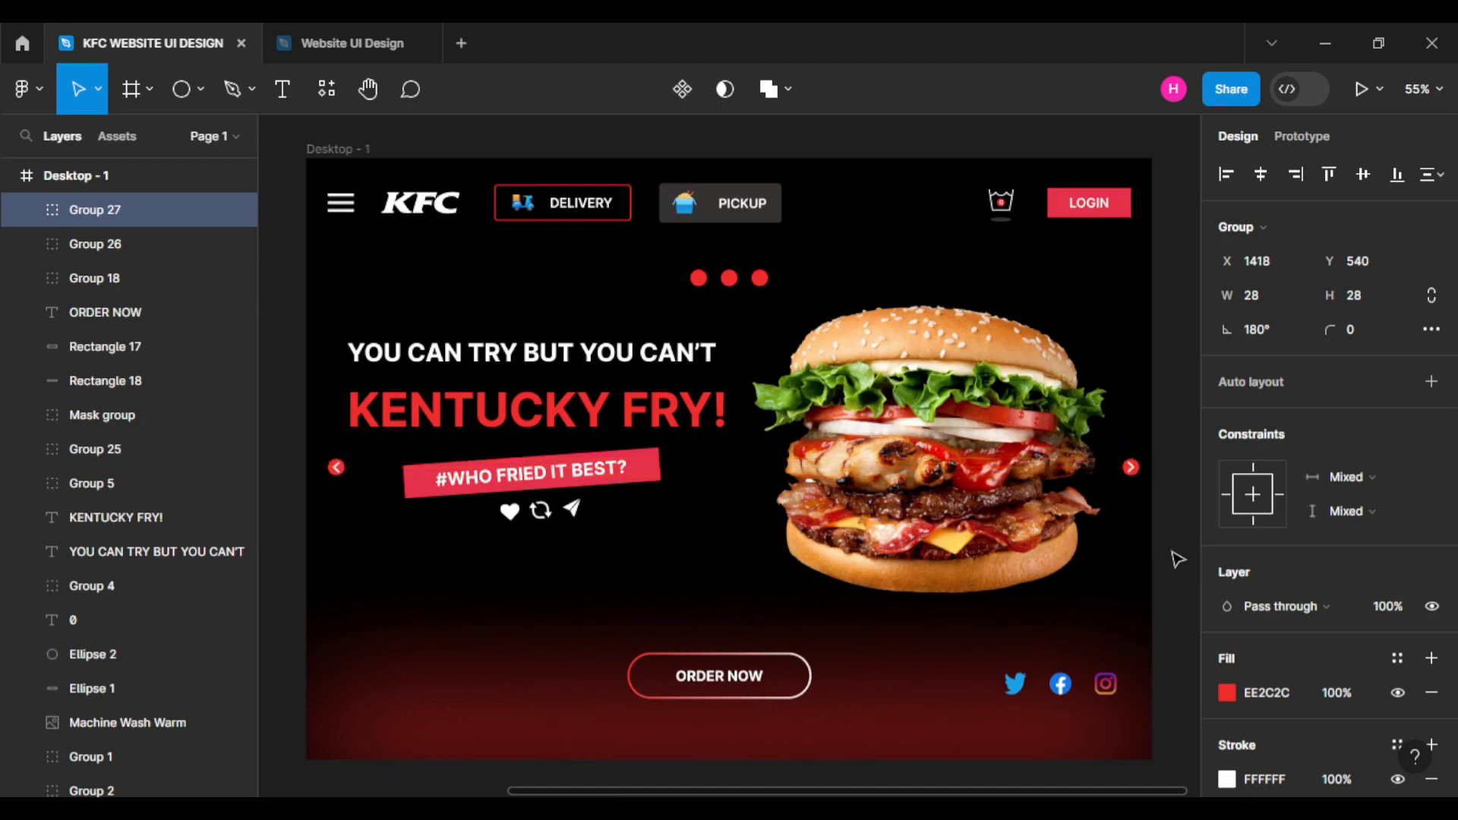
click(1173, 524)
click(1138, 473)
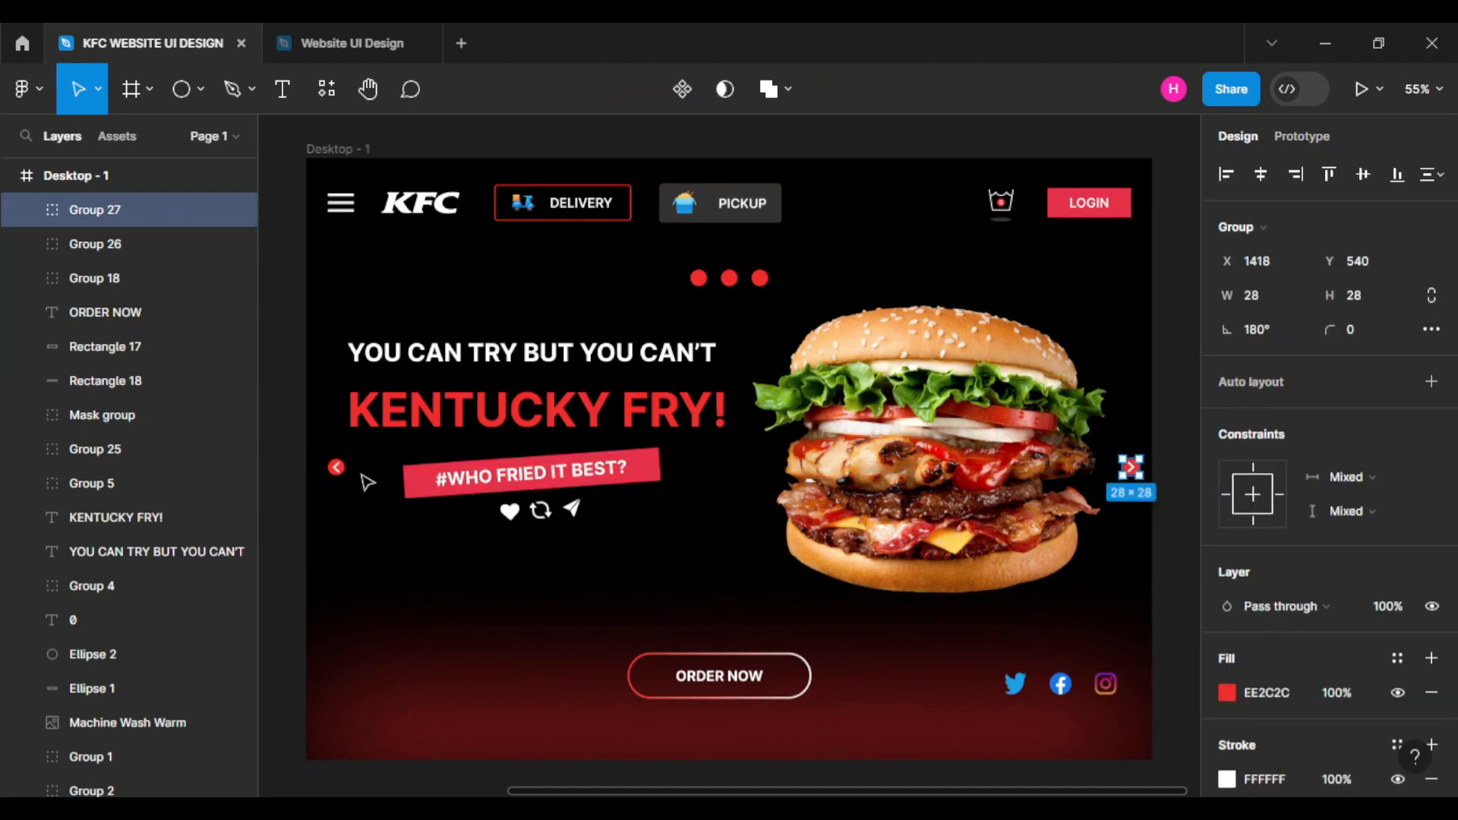
shift+click(336, 467)
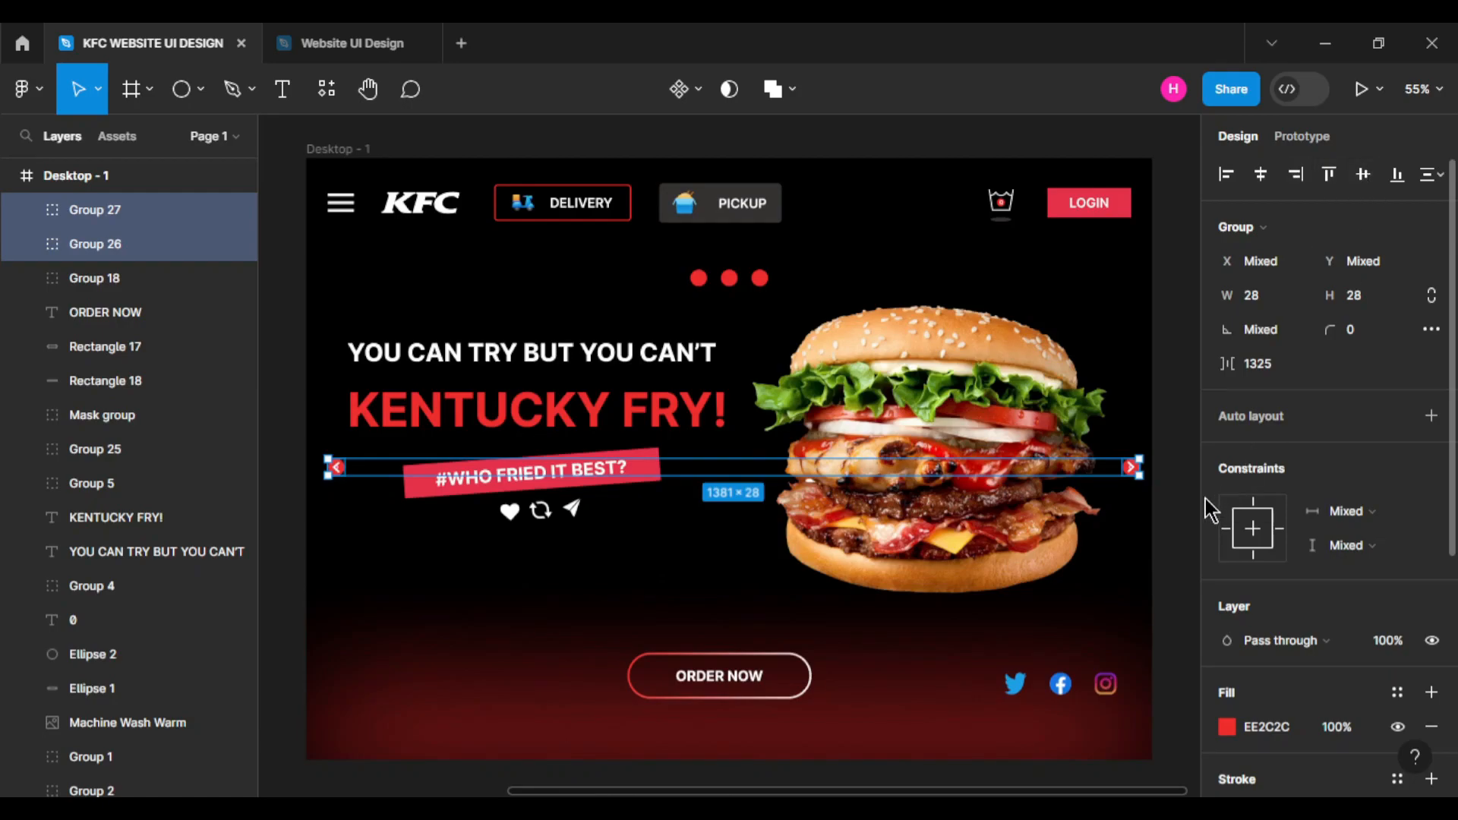
click(1175, 514)
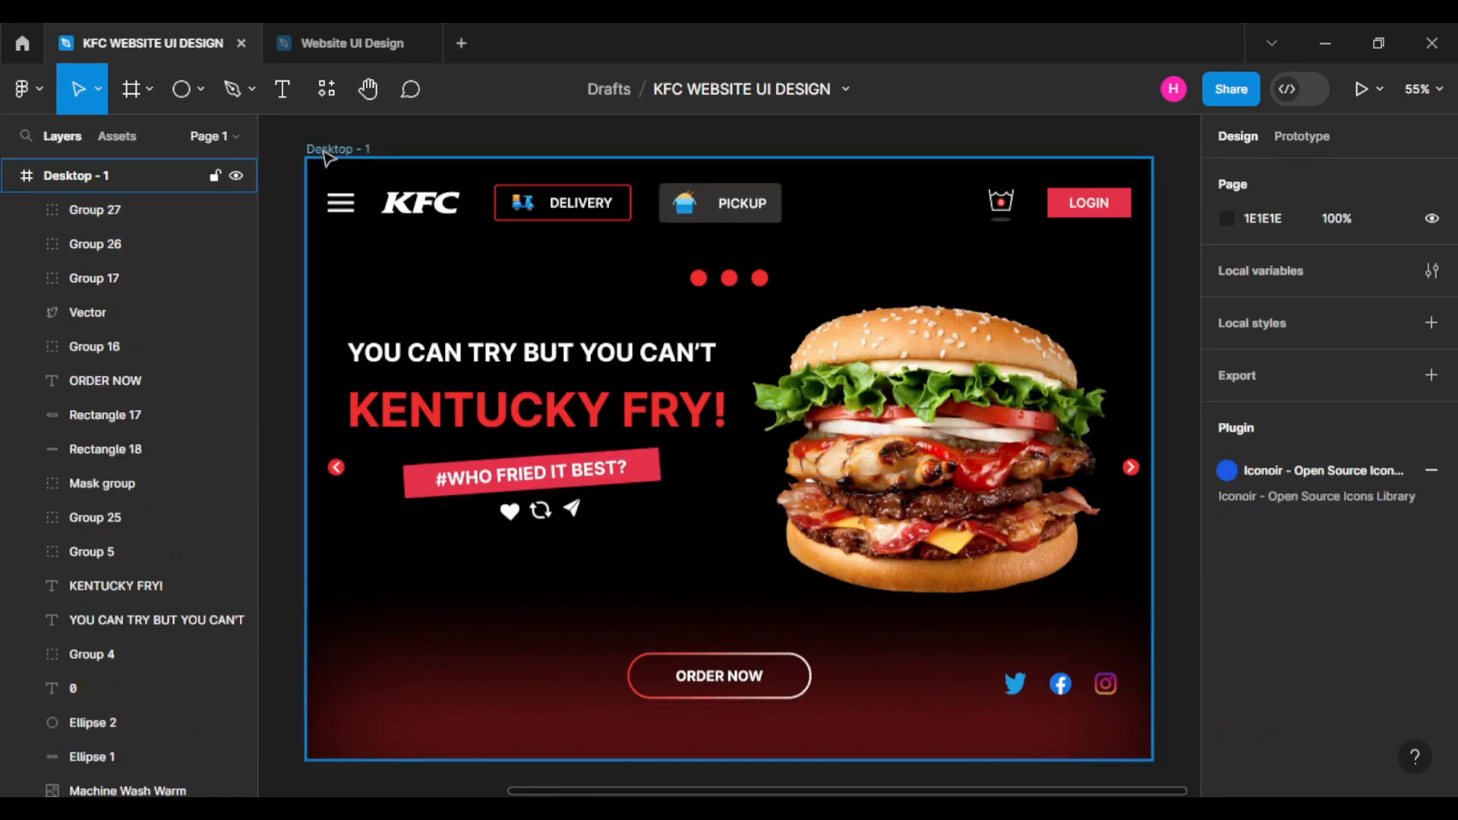
Set the corner radius of the Desktop - 1 frame to 40.
click(327, 150)
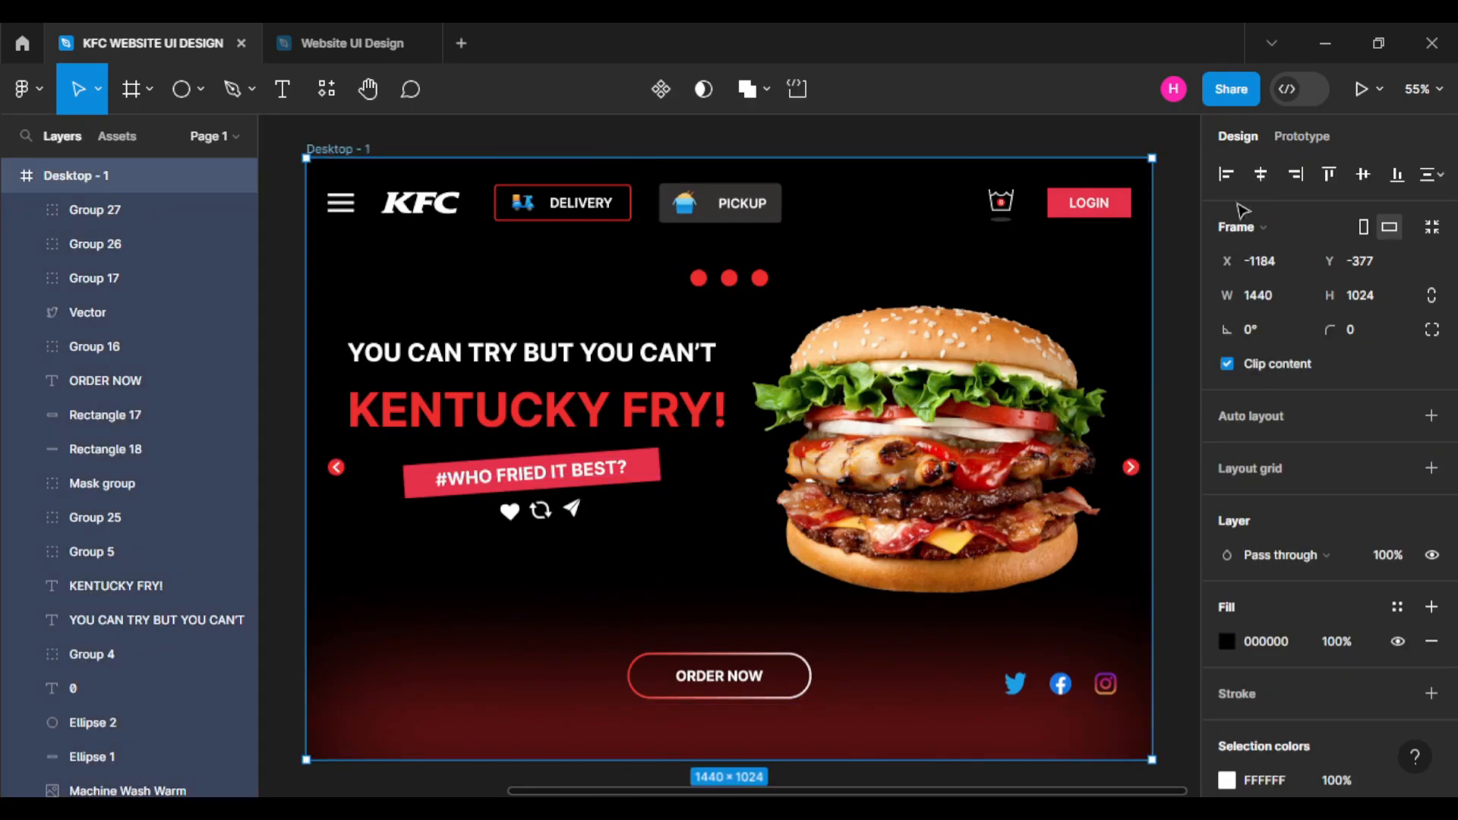
click(1377, 340)
text(40)
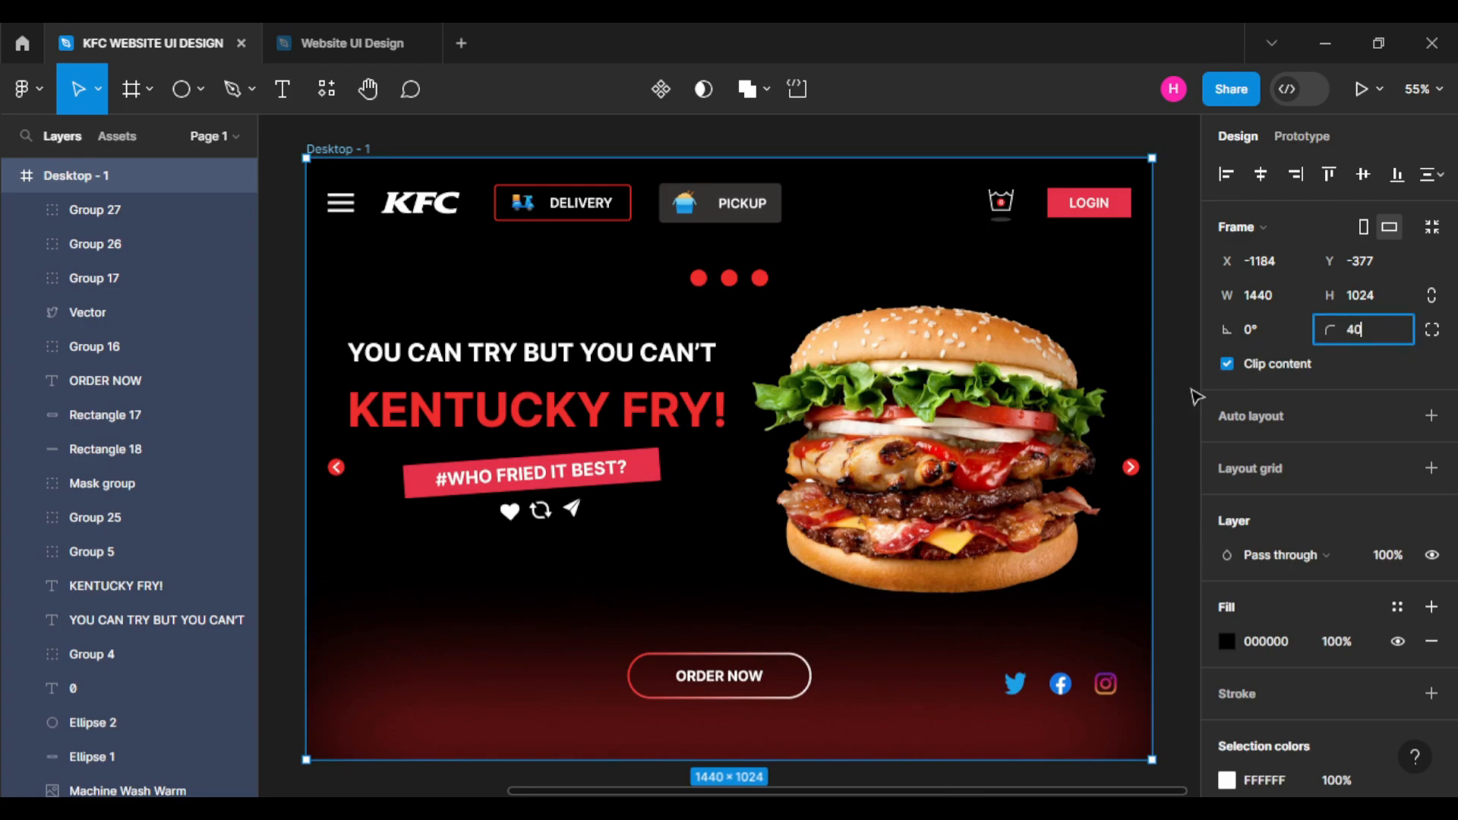
click(1190, 399)
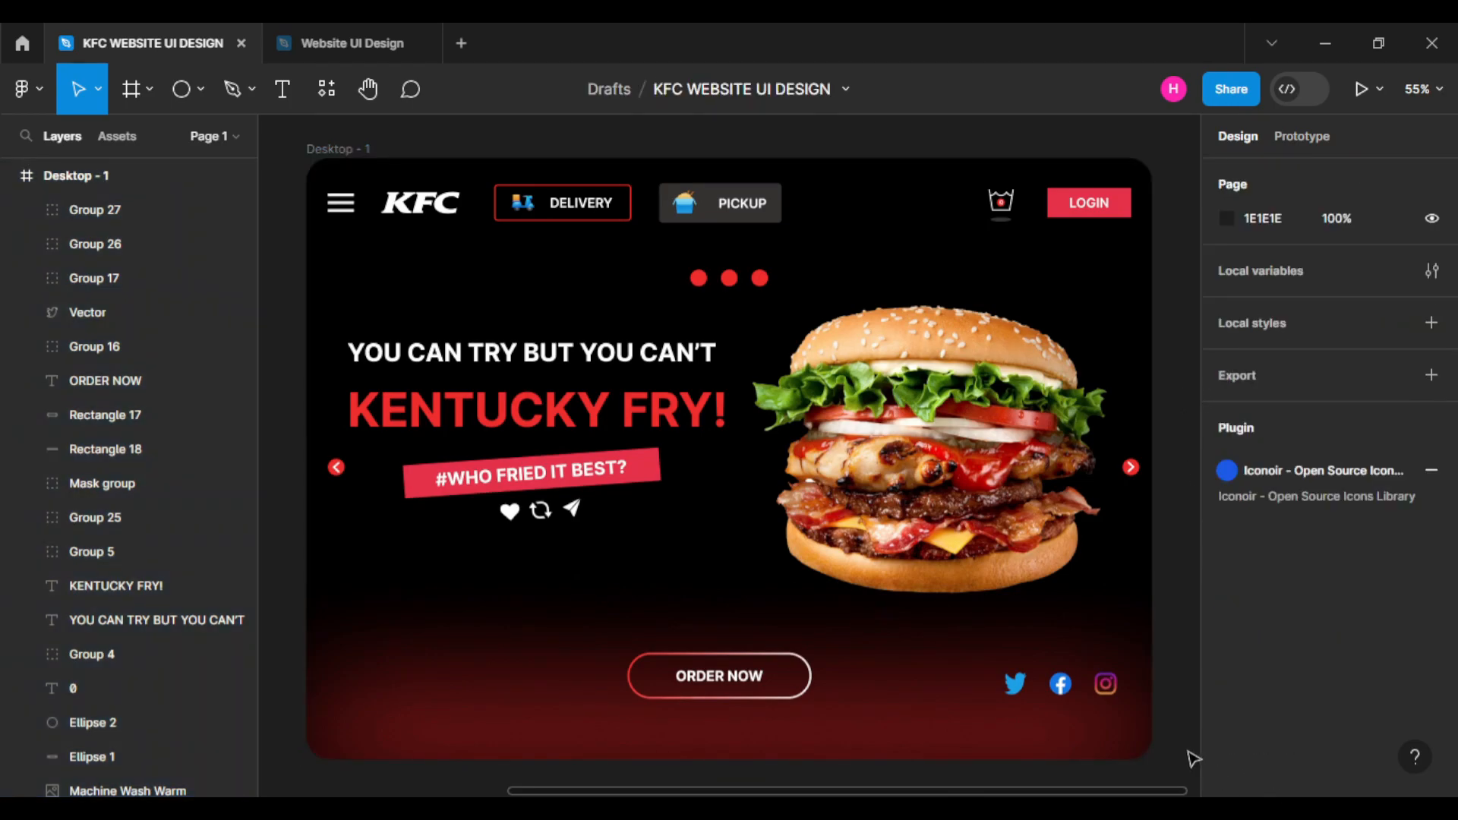